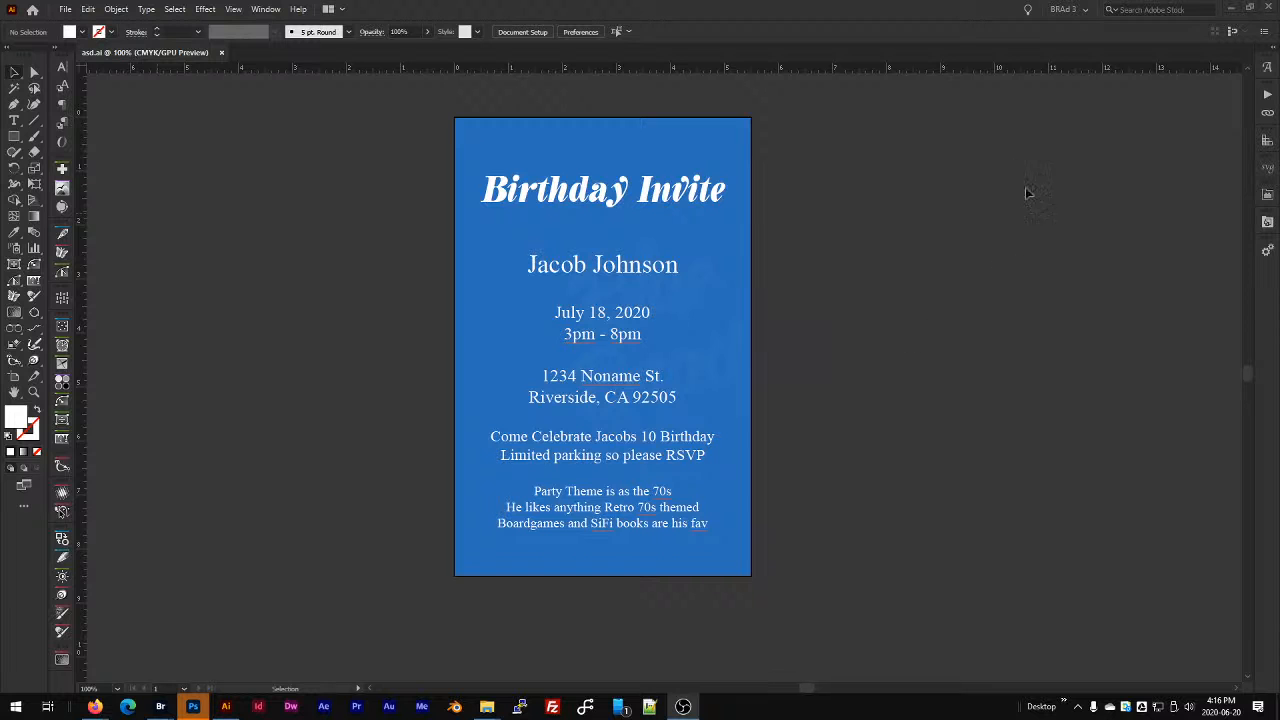
{"action": "left_click", "coordinate": [814, 283]}
{"action": "key", "text": "space"}
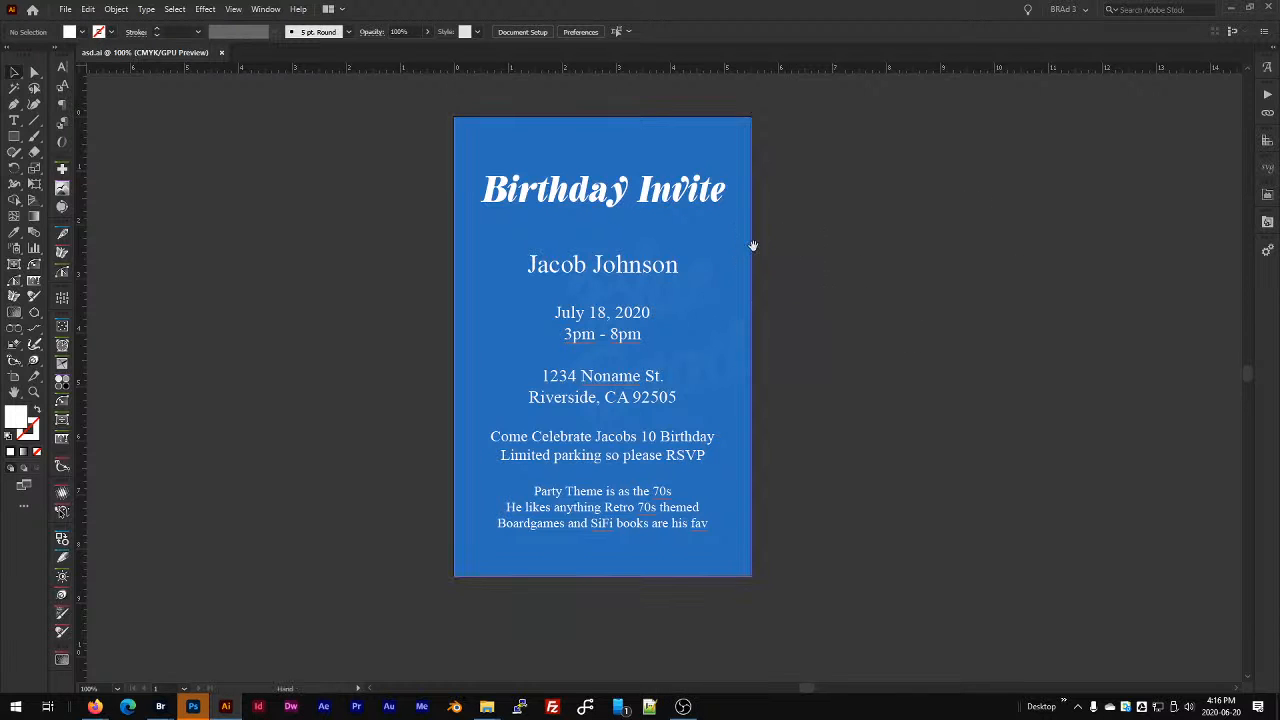
{"action": "left_click_drag", "start_coordinate": [751, 249], "coordinate": [793, 255]}
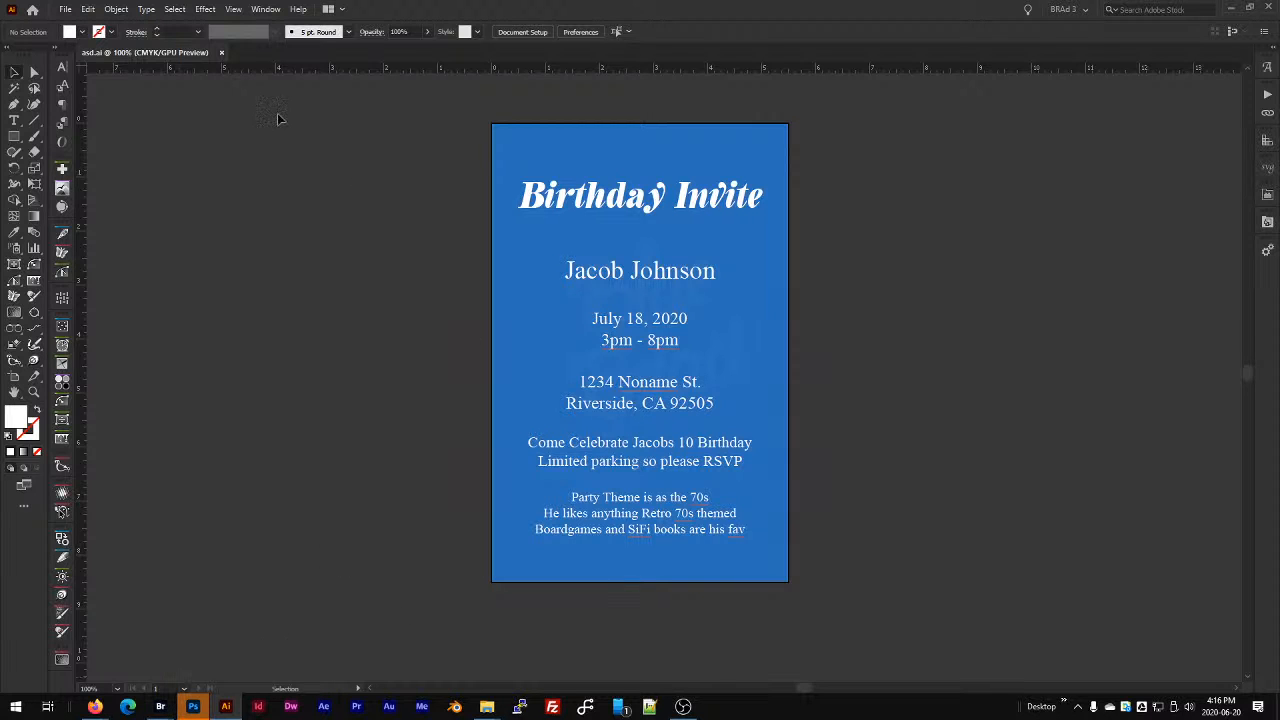
{"action": "left_click_drag", "start_coordinate": [338, 333], "coordinate": [346, 335]}
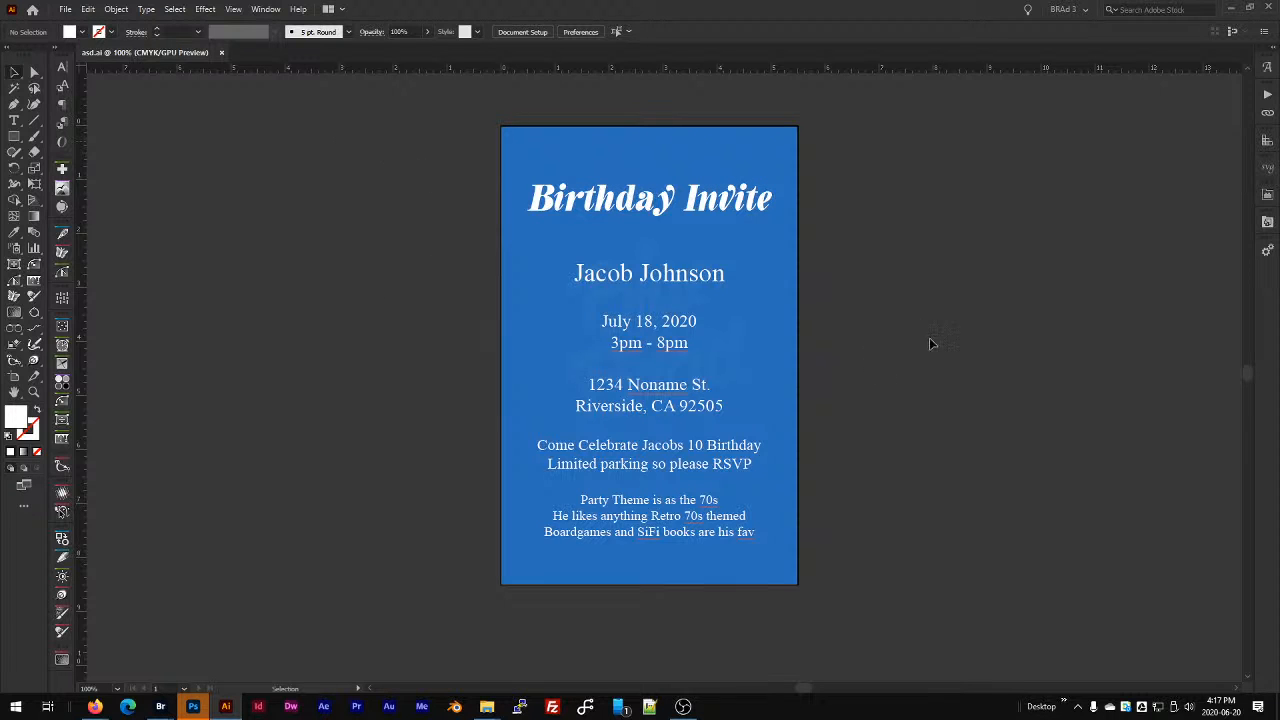
{"action": "left_click_drag", "start_coordinate": [866, 472], "coordinate": [801, 486]}
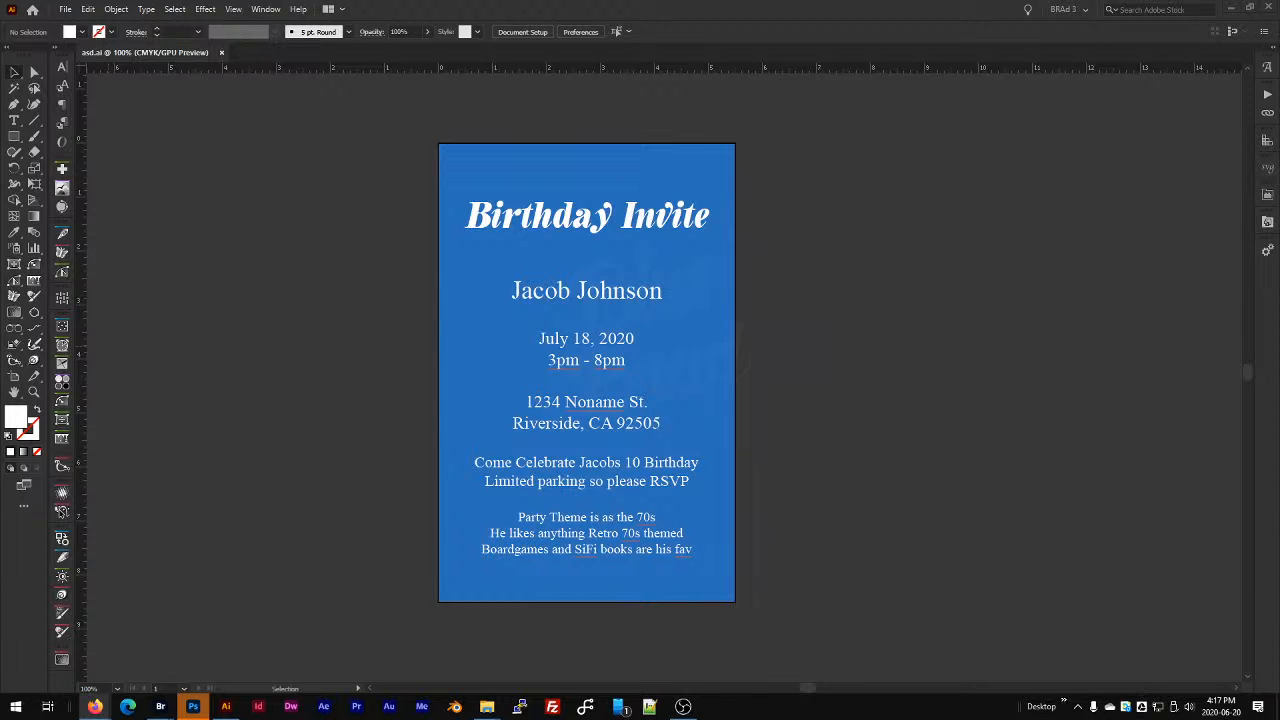
Switch to Firefox and examine the That 70s Illustrator Graphic Style product page, including its preview, description and related products.
{"action": "left_click_drag", "start_coordinate": [0, 166], "coordinate": [367, 166]}
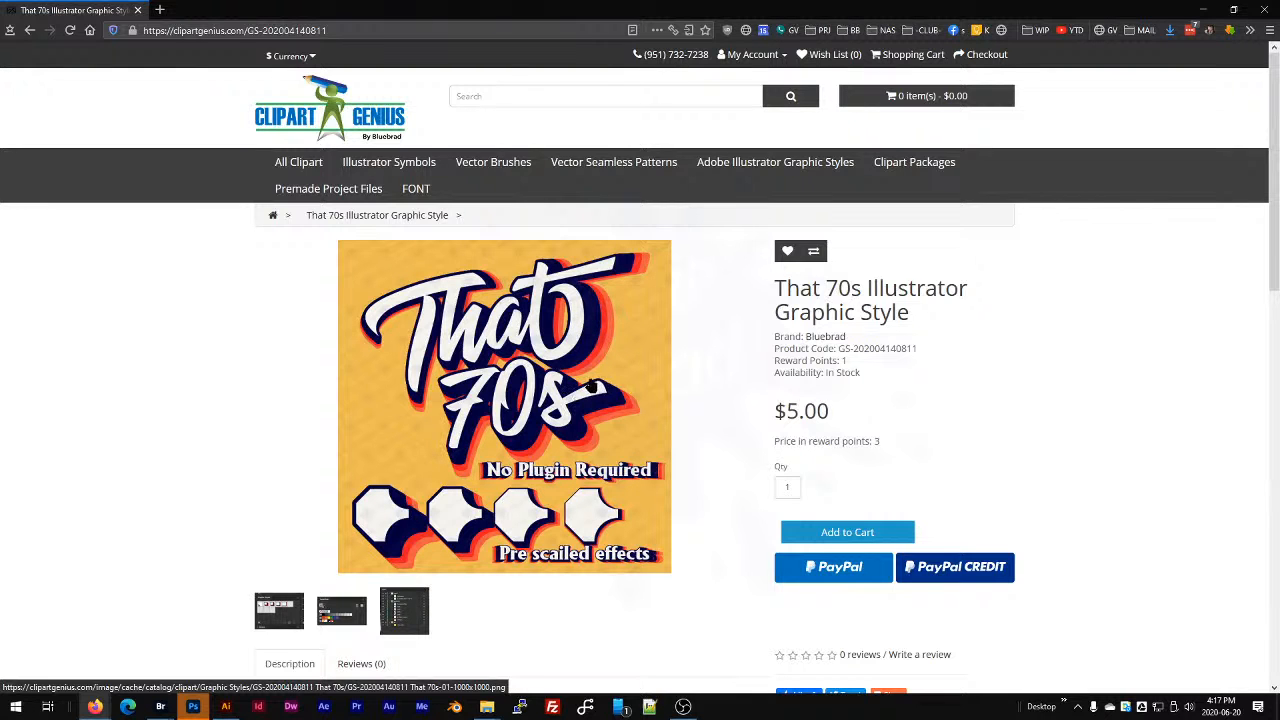
{"action": "scroll", "coordinate": [560, 340], "scroll_direction": "down", "scroll_amount": 2}
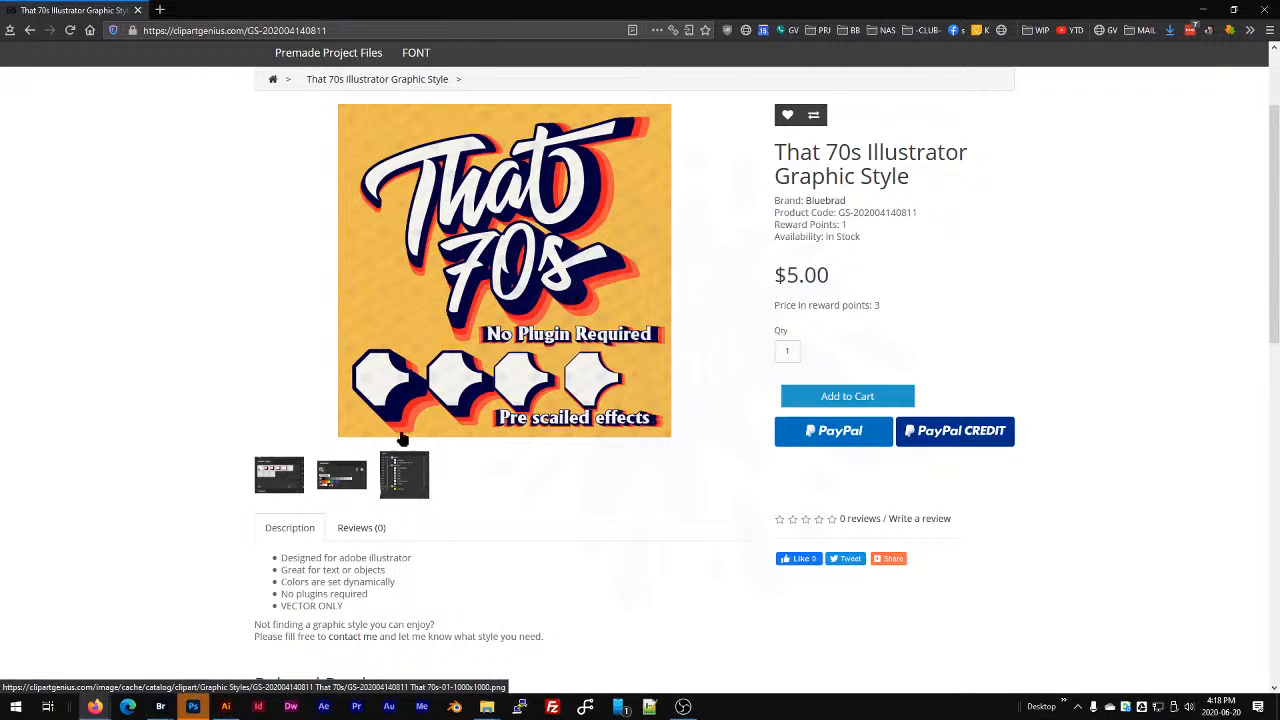
{"action": "scroll", "coordinate": [608, 466], "scroll_direction": "down", "scroll_amount": 4}
{"action": "scroll", "coordinate": [230, 466], "scroll_direction": "down", "scroll_amount": 3}
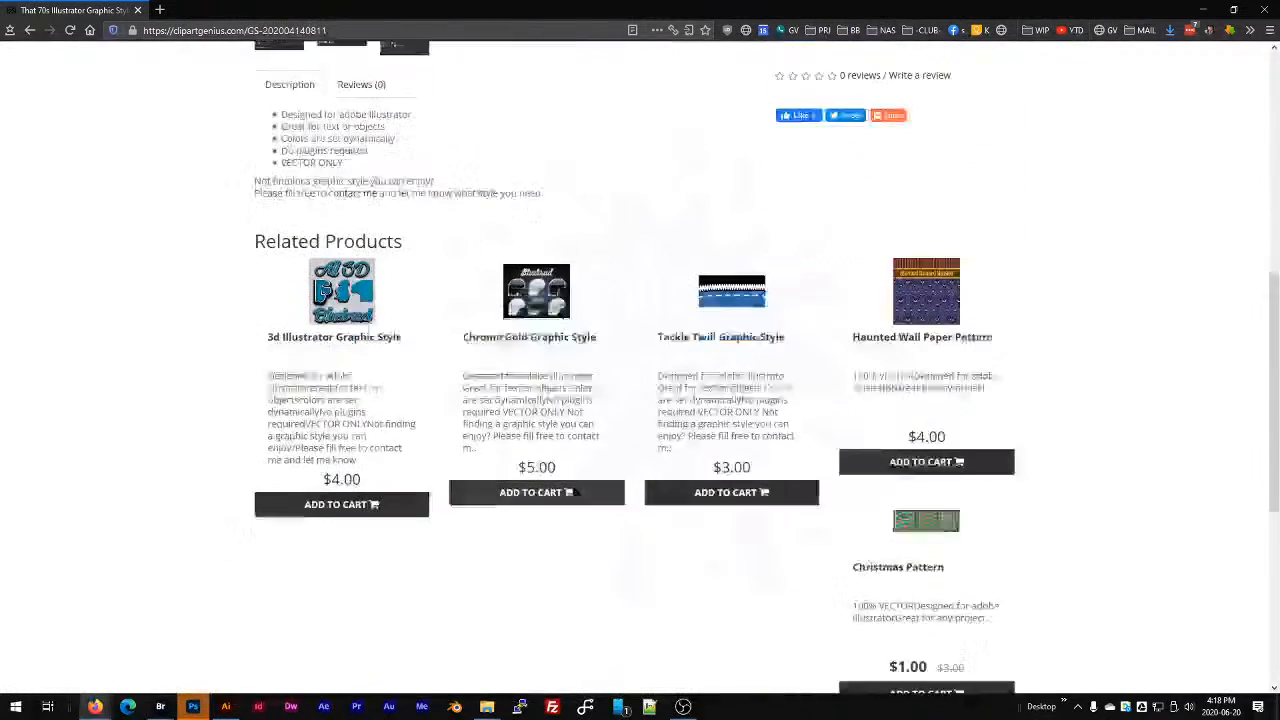
{"action": "scroll", "coordinate": [551, 240], "scroll_direction": "up", "scroll_amount": 4}
{"action": "scroll", "coordinate": [540, 265], "scroll_direction": "down", "scroll_amount": 2}
{"action": "scroll", "coordinate": [536, 270], "scroll_direction": "down", "scroll_amount": 5}
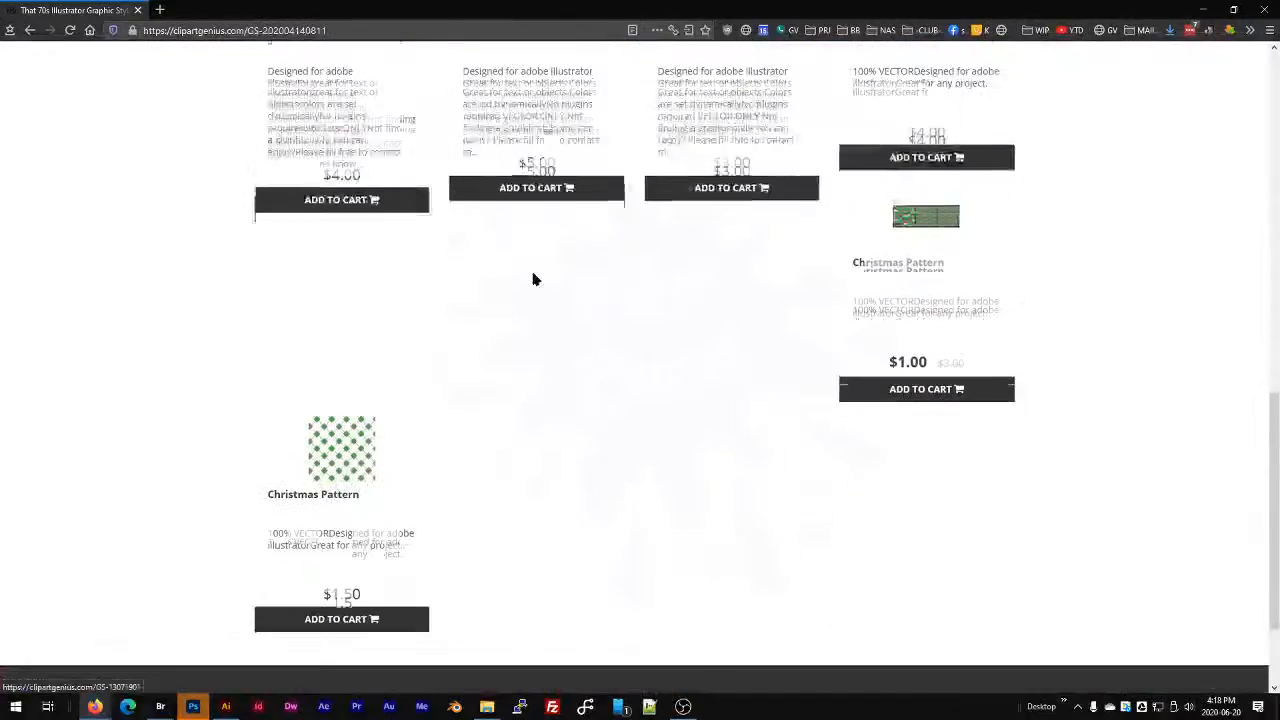
{"action": "scroll", "coordinate": [543, 283], "scroll_direction": "up", "scroll_amount": 9}
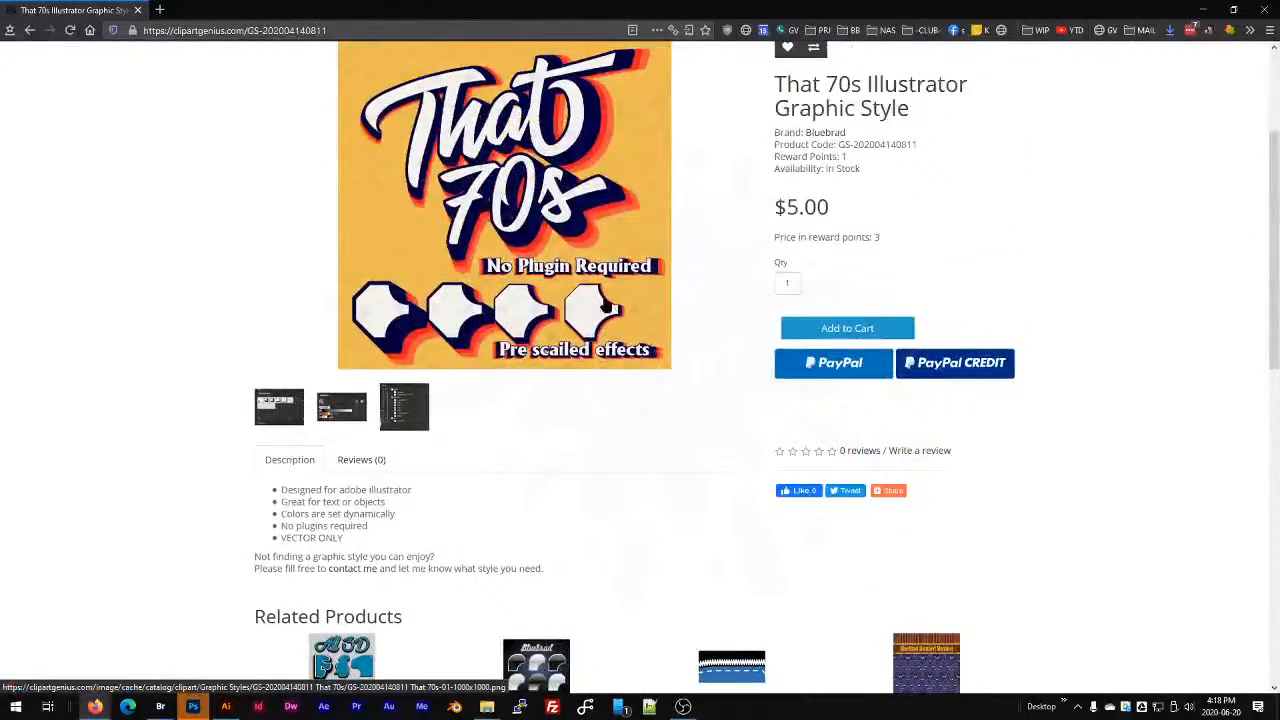
{"action": "scroll", "coordinate": [607, 309], "scroll_direction": "up", "scroll_amount": 3}
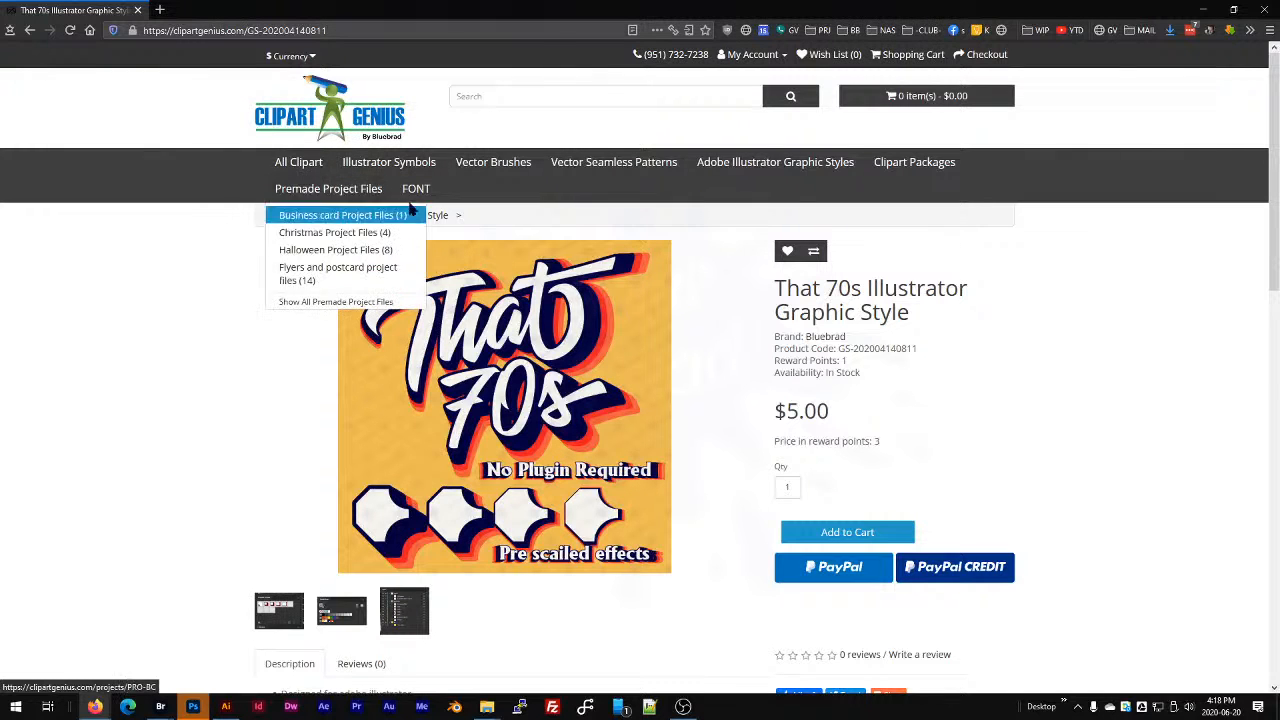
Open the Adobe Illustrator Graphic Styles category and look through the listed styles for a seventies look.
{"action": "left_click", "coordinate": [815, 165]}
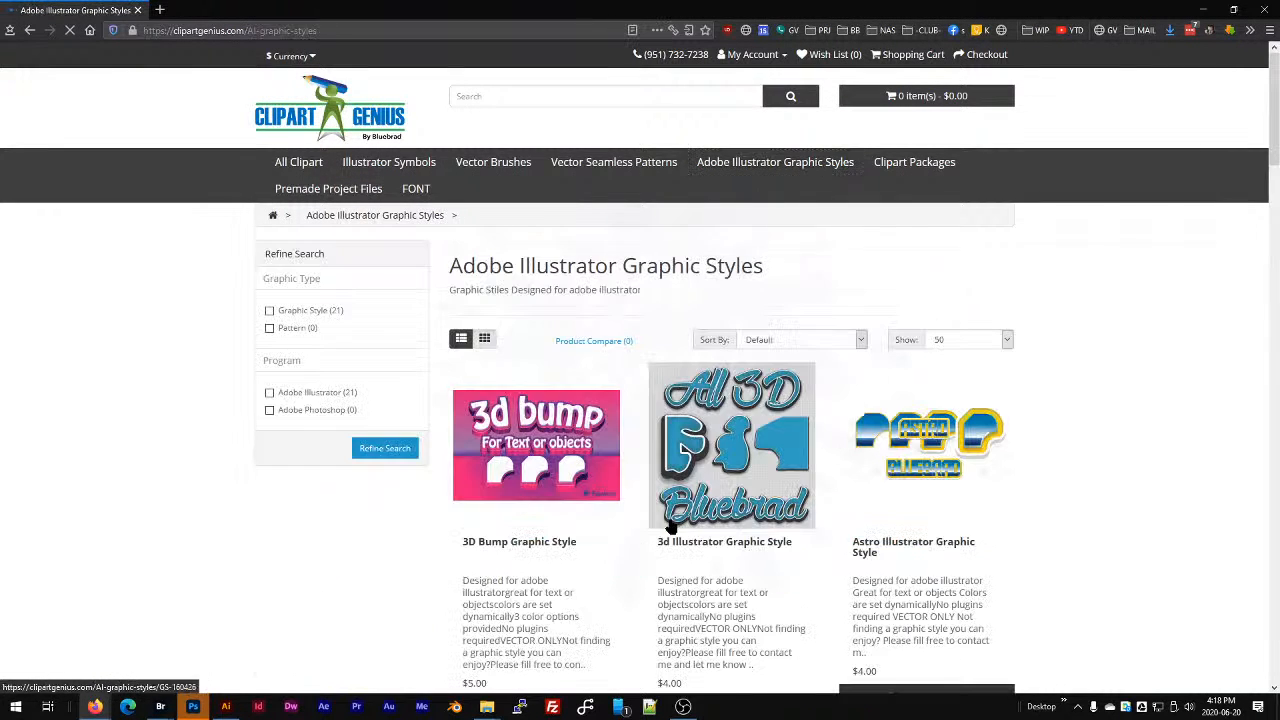
{"action": "scroll", "coordinate": [688, 247], "scroll_direction": "down", "scroll_amount": 4}
{"action": "scroll", "coordinate": [688, 247], "scroll_direction": "down", "scroll_amount": 20}
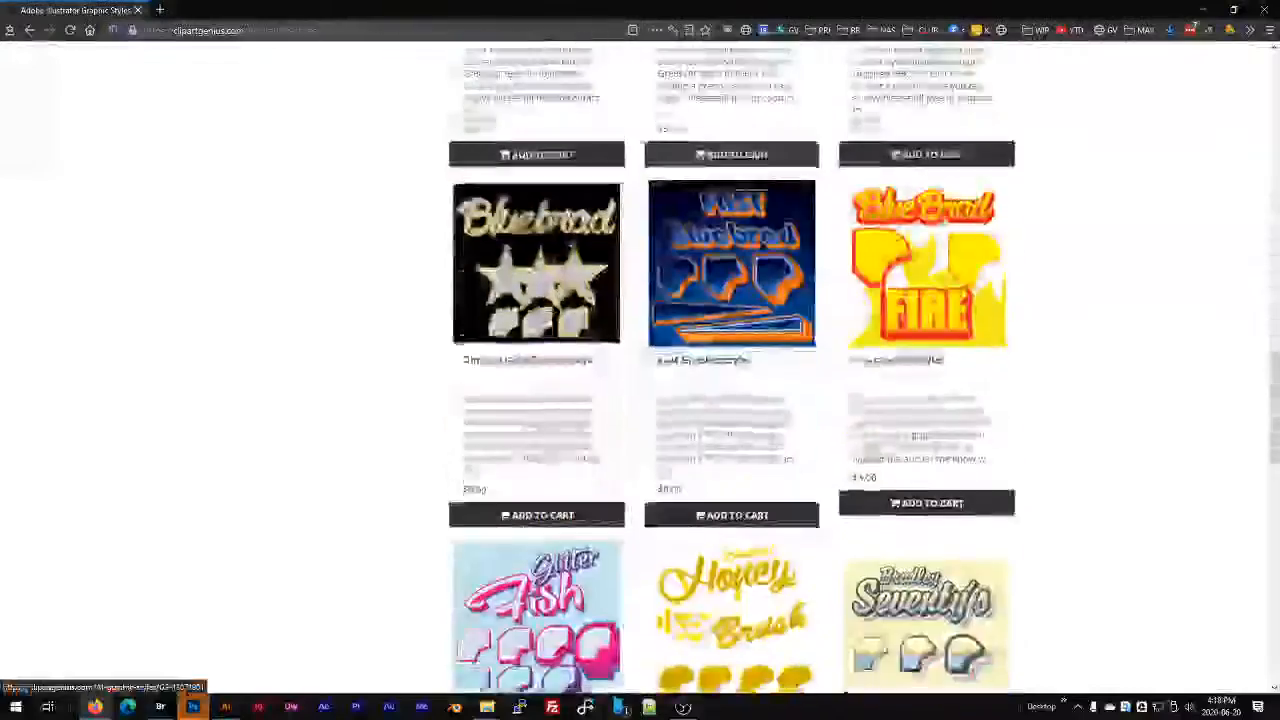
{"action": "scroll", "coordinate": [680, 230], "scroll_direction": "up", "scroll_amount": 10}
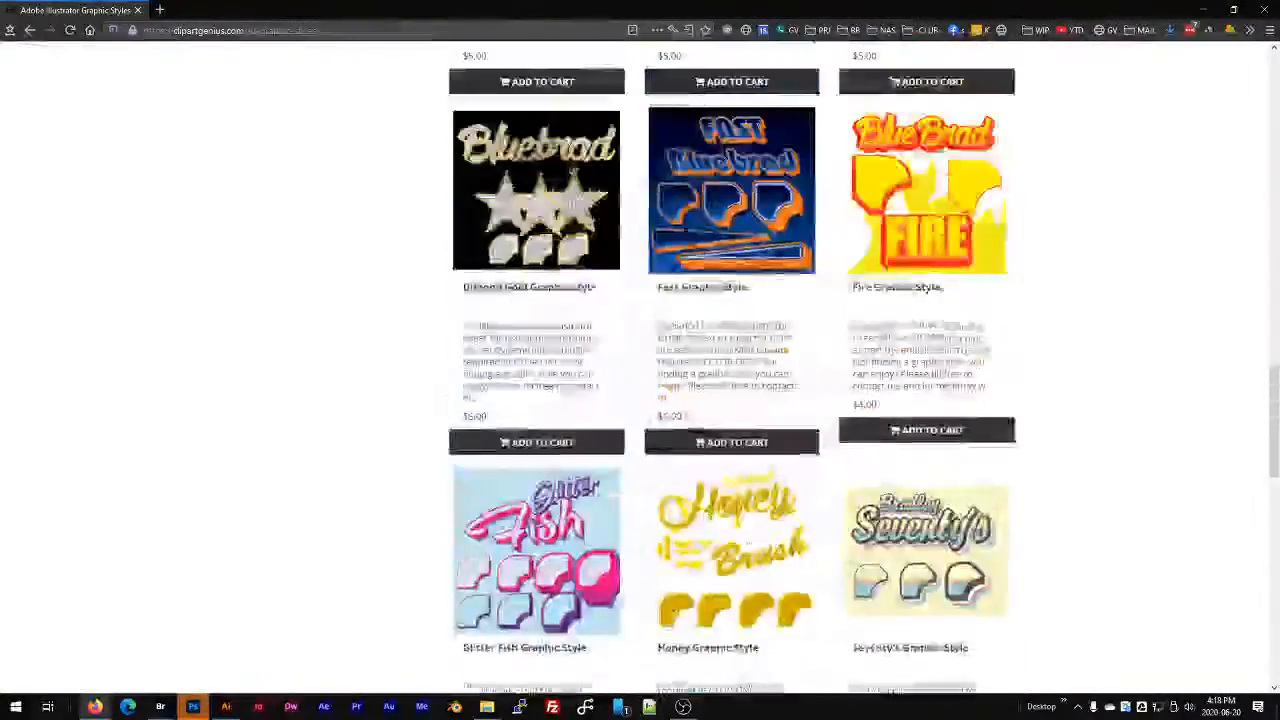
{"action": "scroll", "coordinate": [697, 233], "scroll_direction": "up", "scroll_amount": 10}
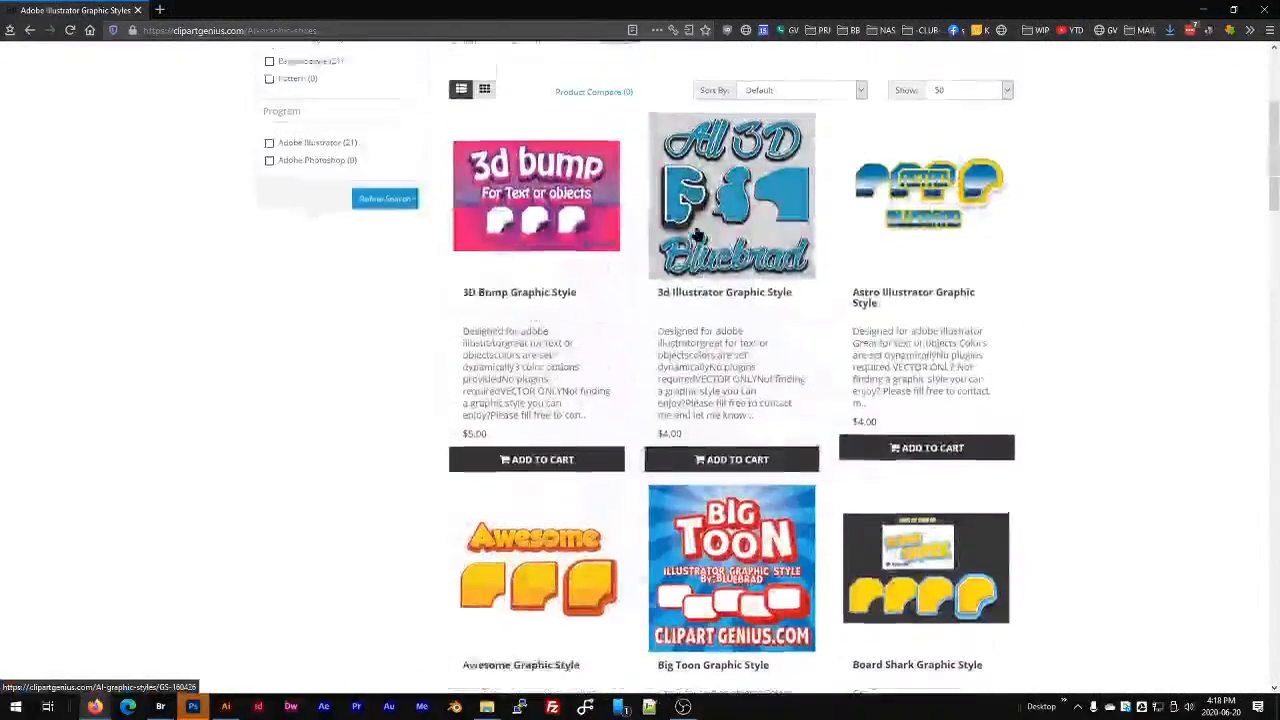
{"action": "scroll", "coordinate": [597, 206], "scroll_direction": "down", "scroll_amount": 5}
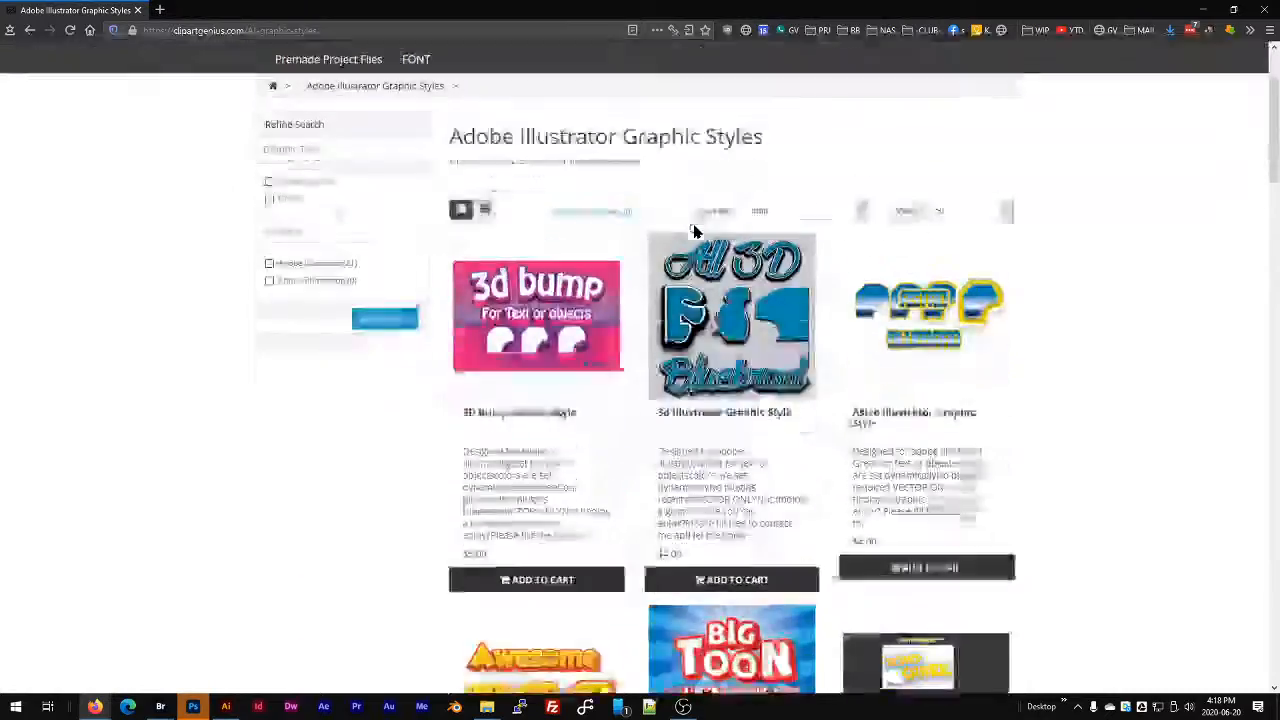
{"action": "scroll", "coordinate": [597, 206], "scroll_direction": "down", "scroll_amount": 6}
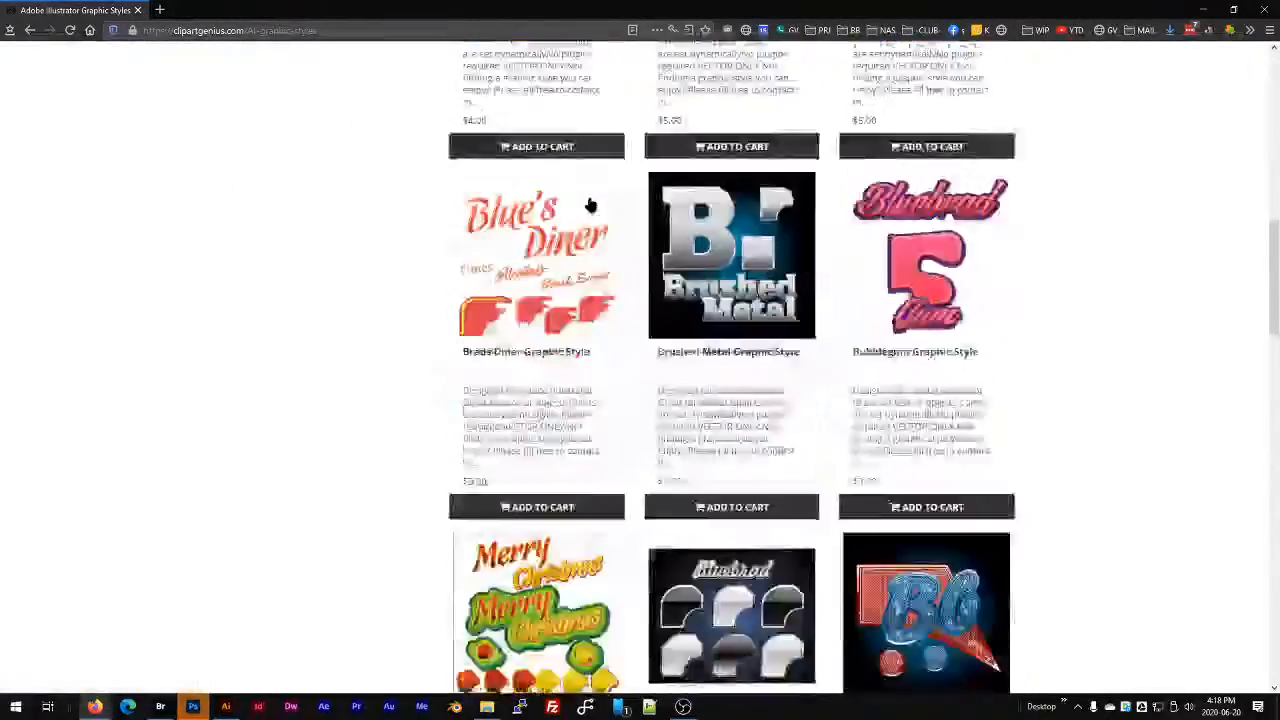
{"action": "scroll", "coordinate": [463, 303], "scroll_direction": "down", "scroll_amount": 5}
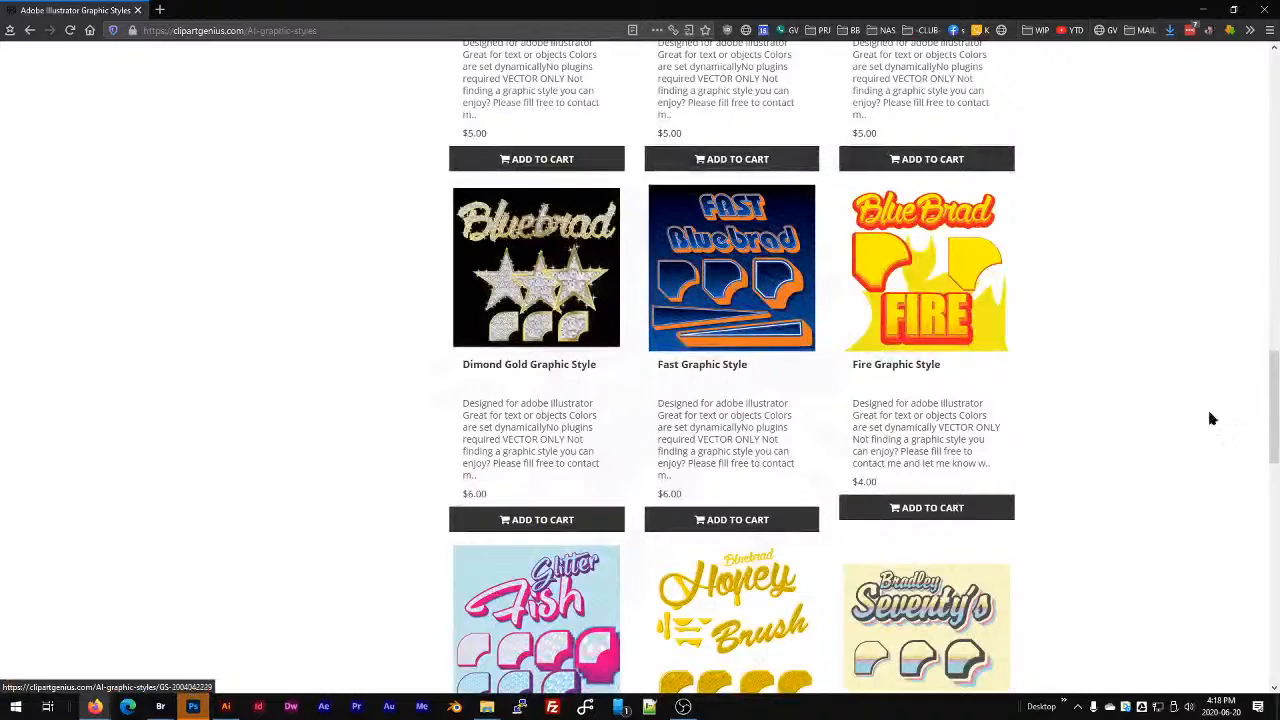
{"action": "scroll", "coordinate": [1060, 220], "scroll_direction": "down", "scroll_amount": 4}
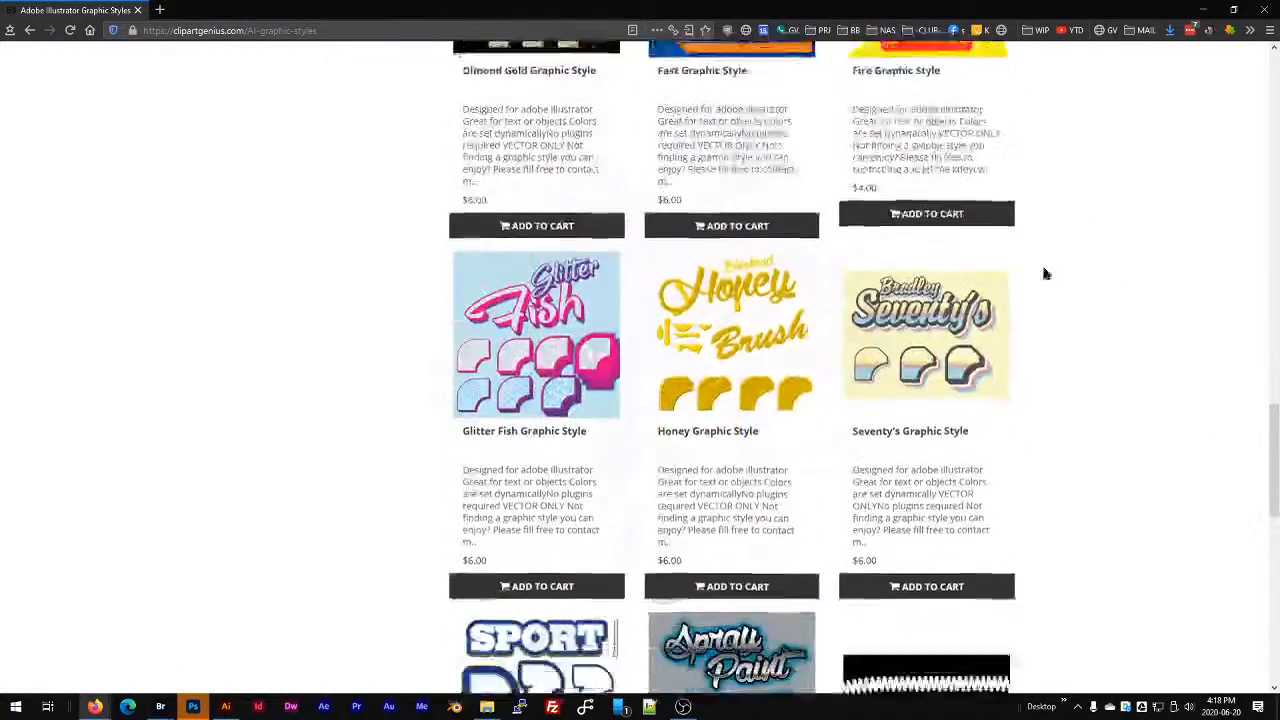
Open the Seventy's Graphic Style product and examine its preview image and product details.
{"action": "left_click", "coordinate": [945, 310]}
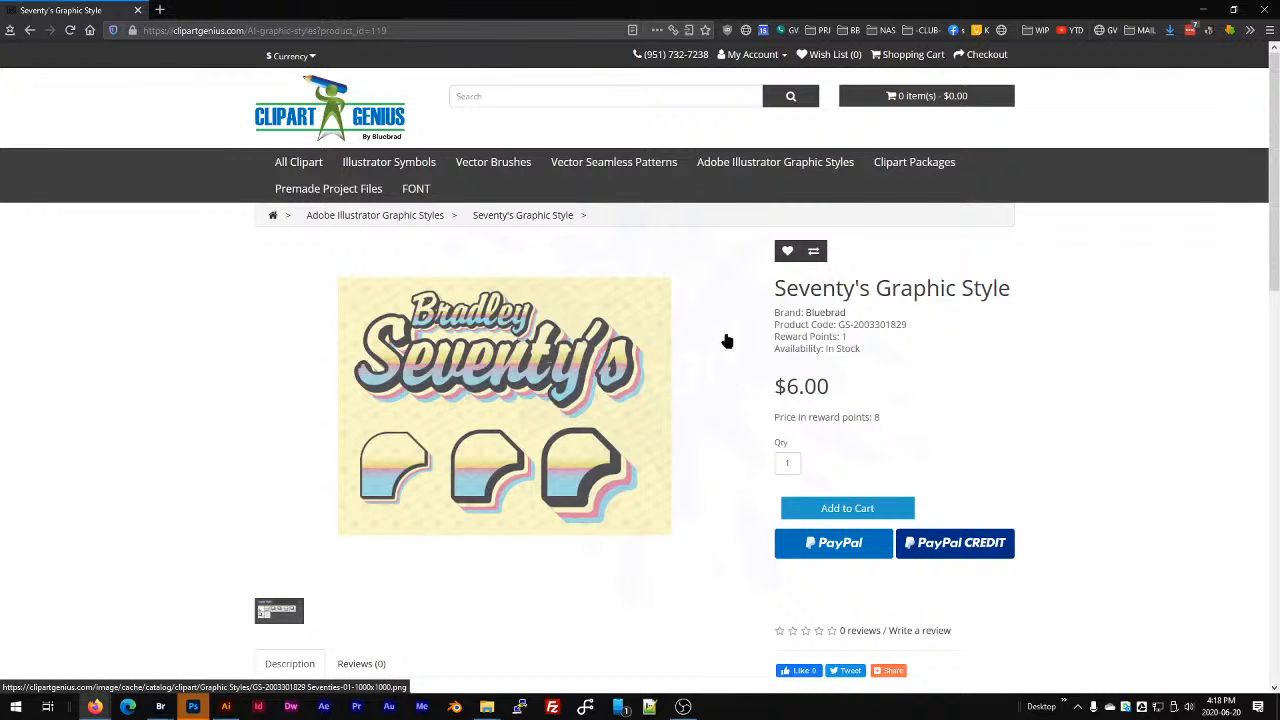
{"action": "scroll", "coordinate": [723, 335], "scroll_direction": "down", "scroll_amount": 3}
{"action": "left_click", "coordinate": [549, 188]}
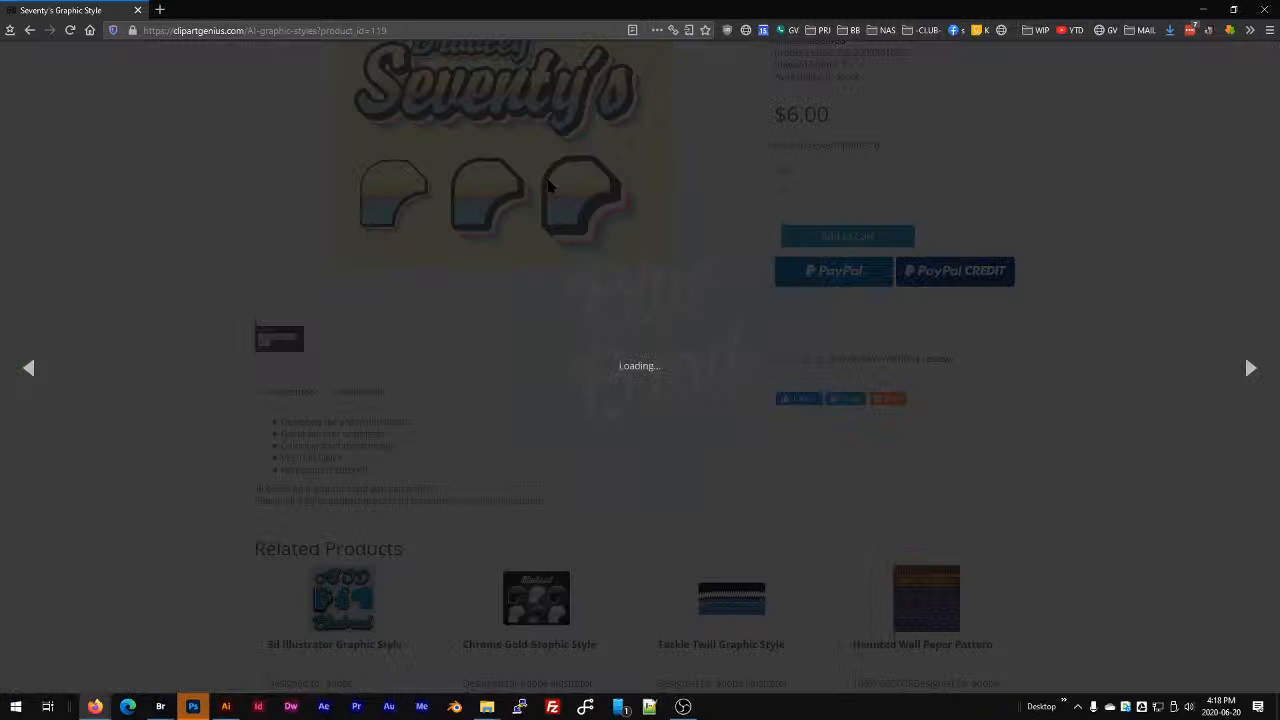
{"action": "left_click", "coordinate": [157, 177]}
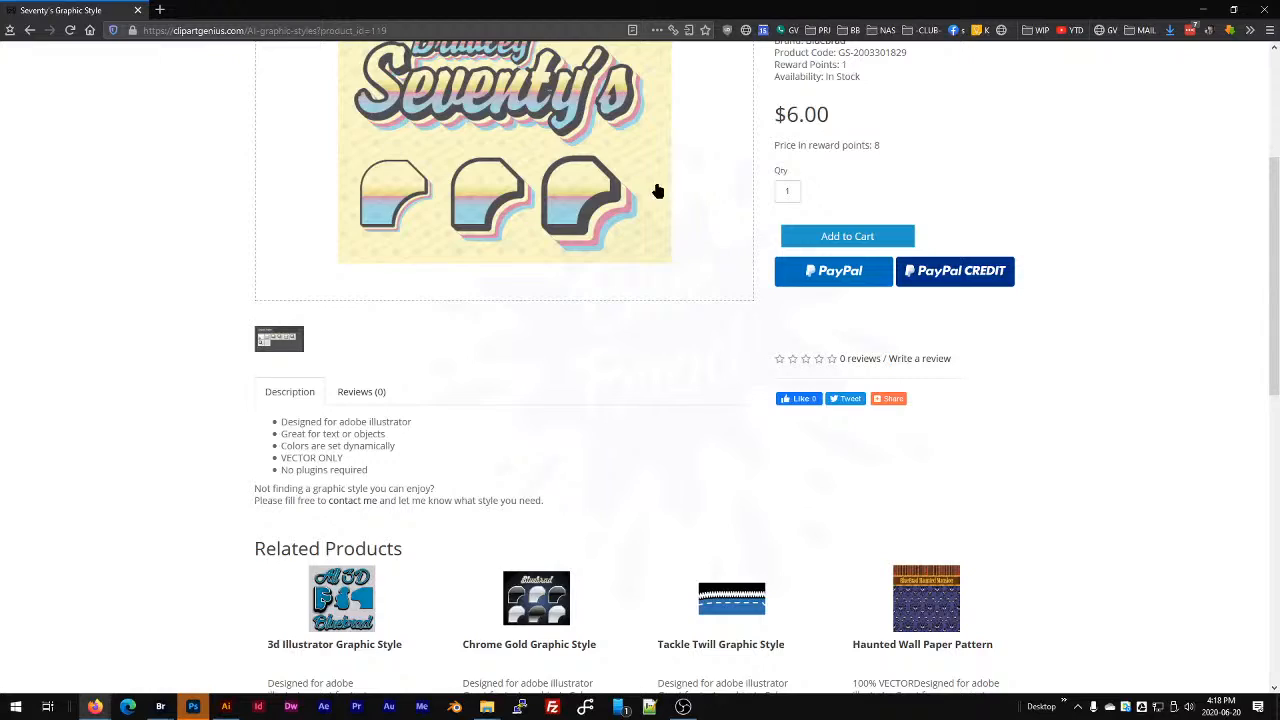
{"action": "scroll", "coordinate": [737, 360], "scroll_direction": "down", "scroll_amount": 10}
{"action": "scroll", "coordinate": [671, 242], "scroll_direction": "up", "scroll_amount": 15}
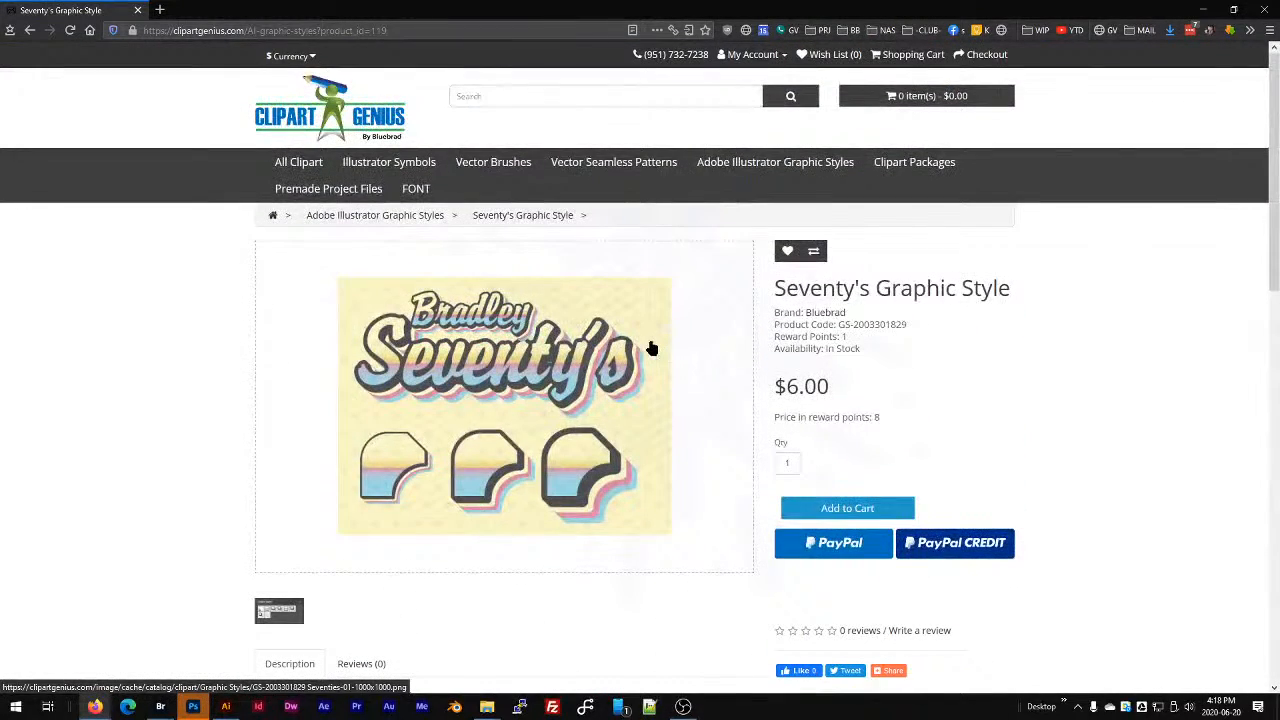
Return to the graphic styles listing and review the remaining styles, from That 70s back up to 3D Bump.
{"action": "key", "text": "alt+Left"}
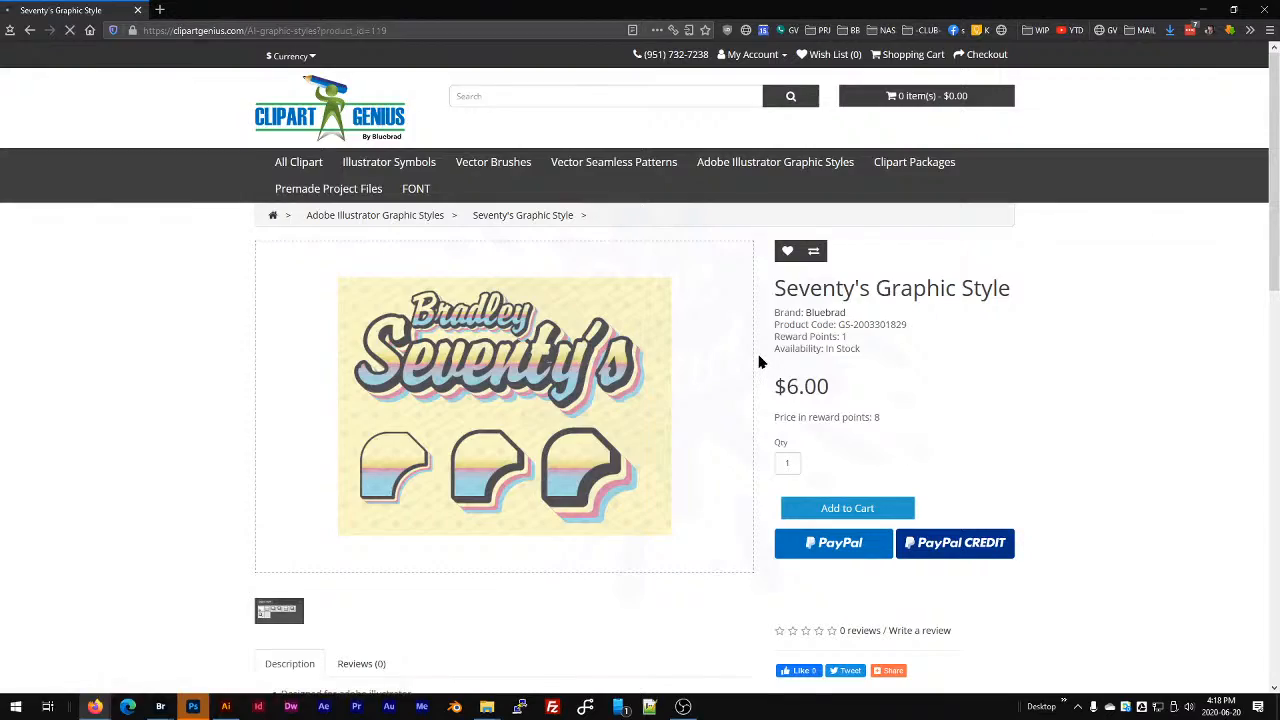
{"action": "scroll", "coordinate": [552, 302], "scroll_direction": "down", "scroll_amount": 8}
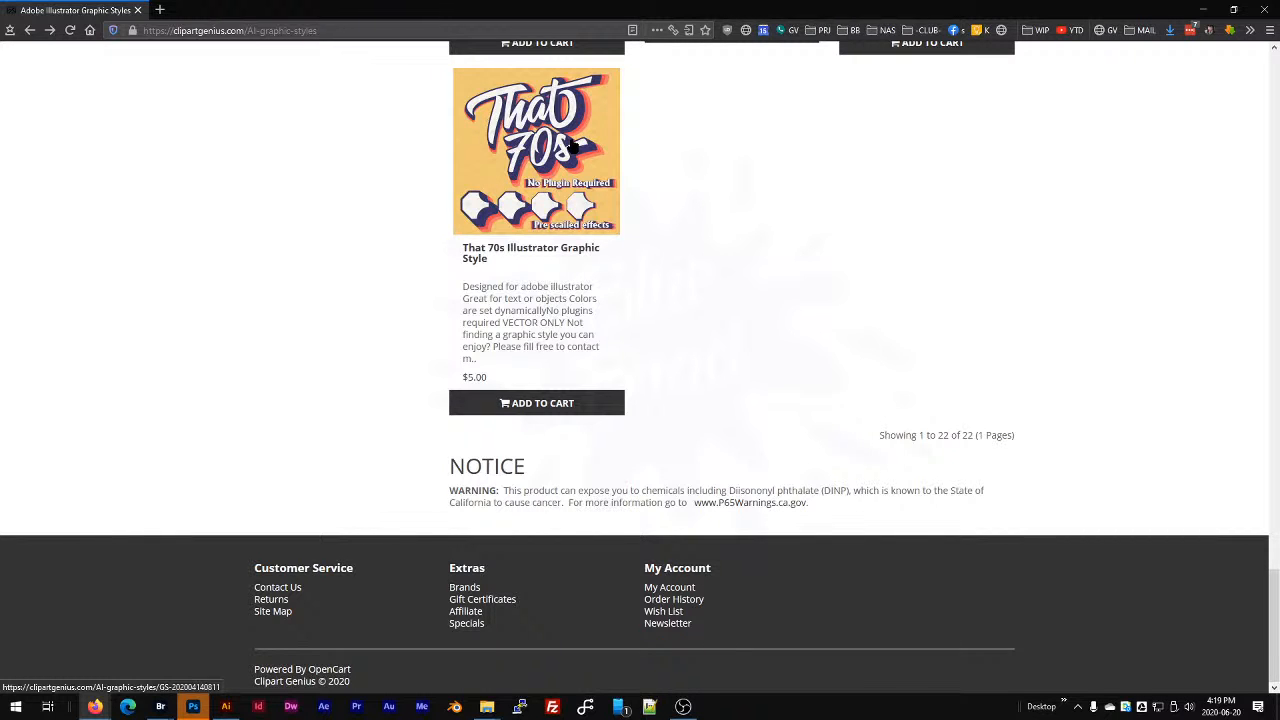
{"action": "scroll", "coordinate": [700, 220], "scroll_direction": "up", "scroll_amount": 5}
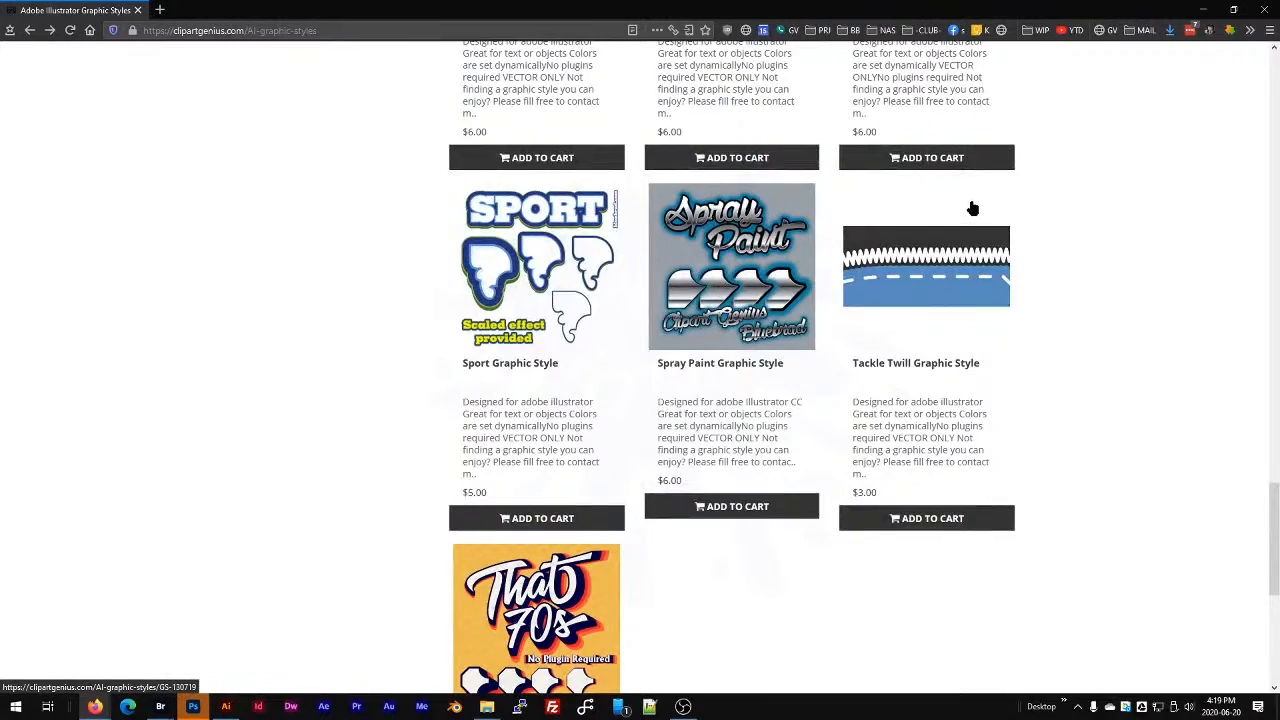
{"action": "scroll", "coordinate": [972, 208], "scroll_direction": "up", "scroll_amount": 3}
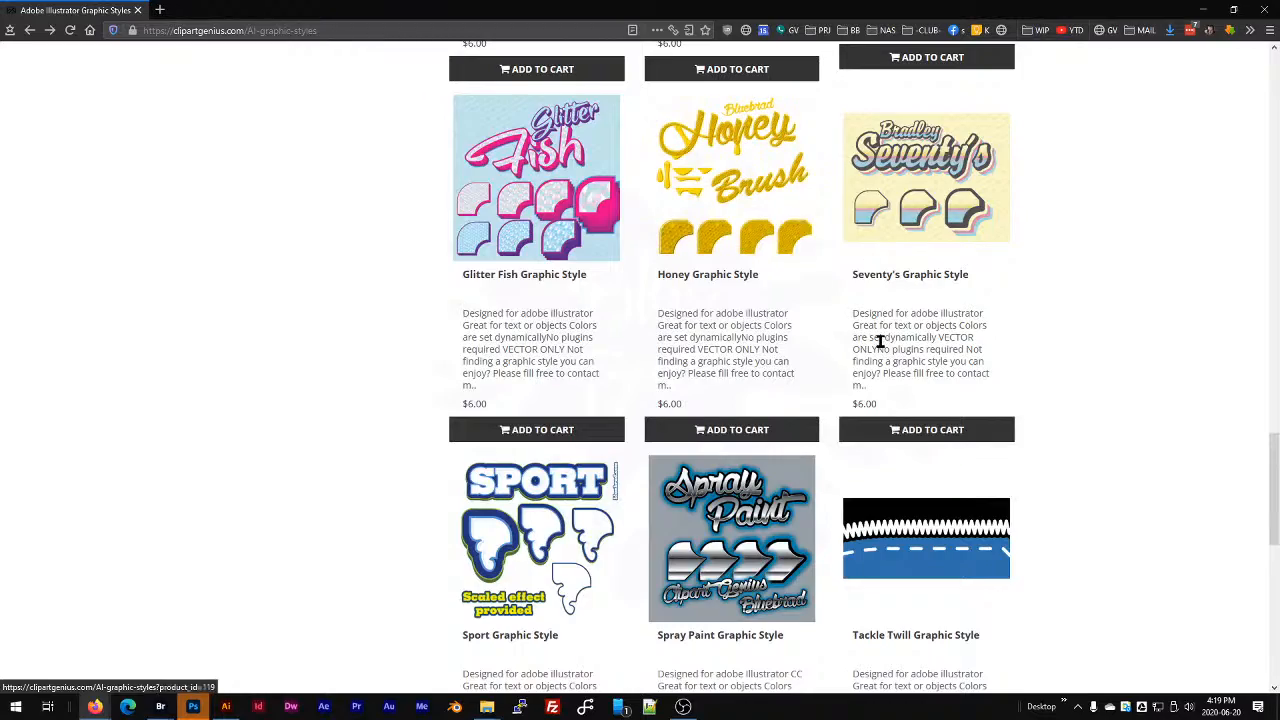
{"action": "scroll", "coordinate": [749, 249], "scroll_direction": "up", "scroll_amount": 3}
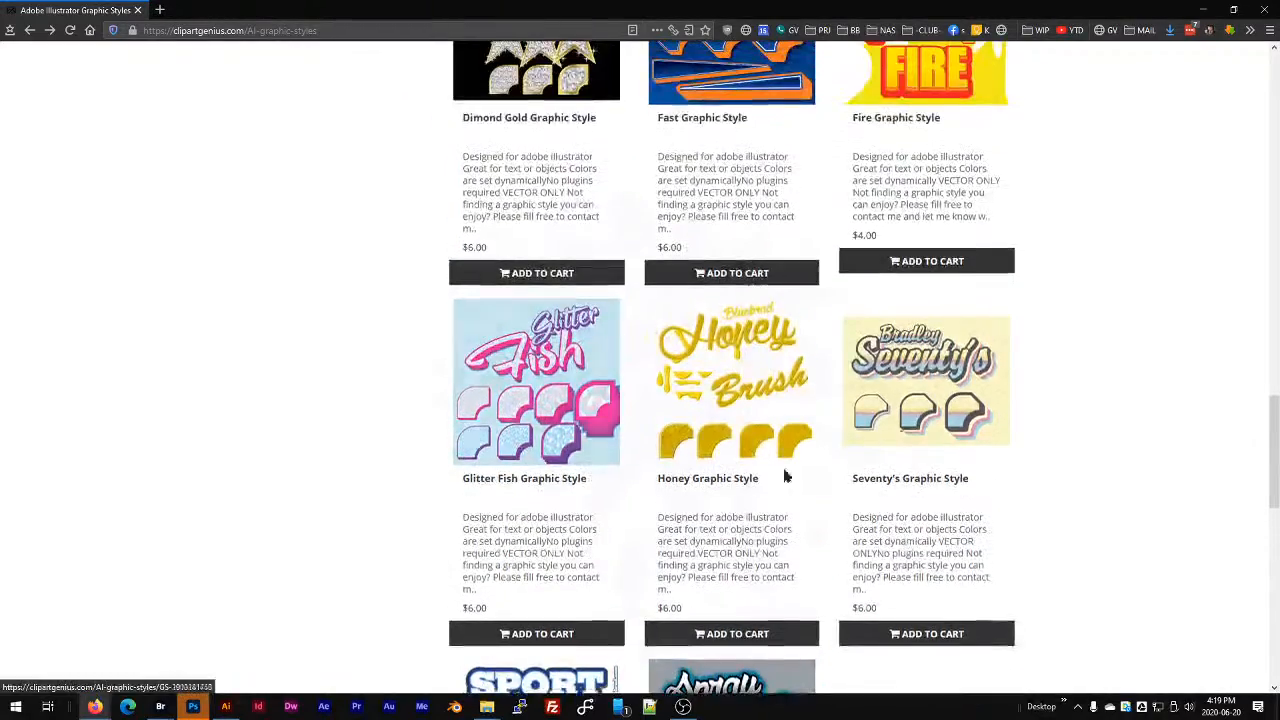
{"action": "scroll", "coordinate": [266, 181], "scroll_direction": "up", "scroll_amount": 10}
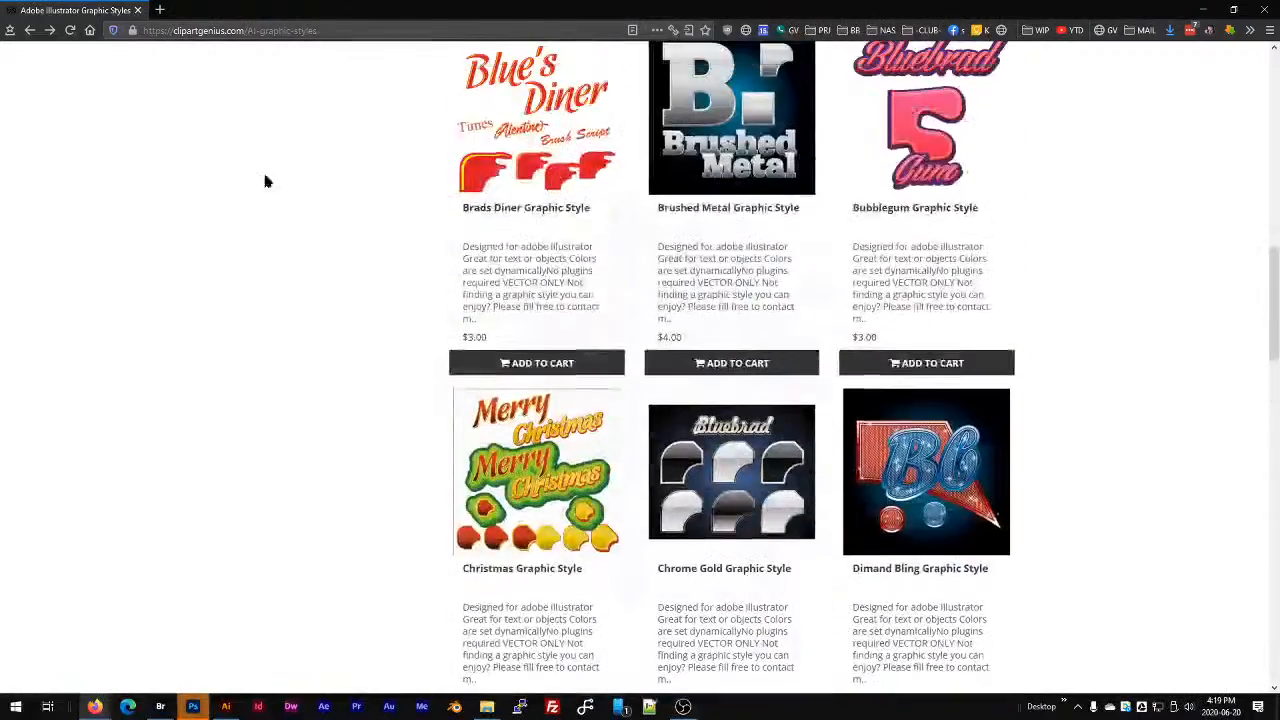
{"action": "scroll", "coordinate": [657, 294], "scroll_direction": "up", "scroll_amount": 10}
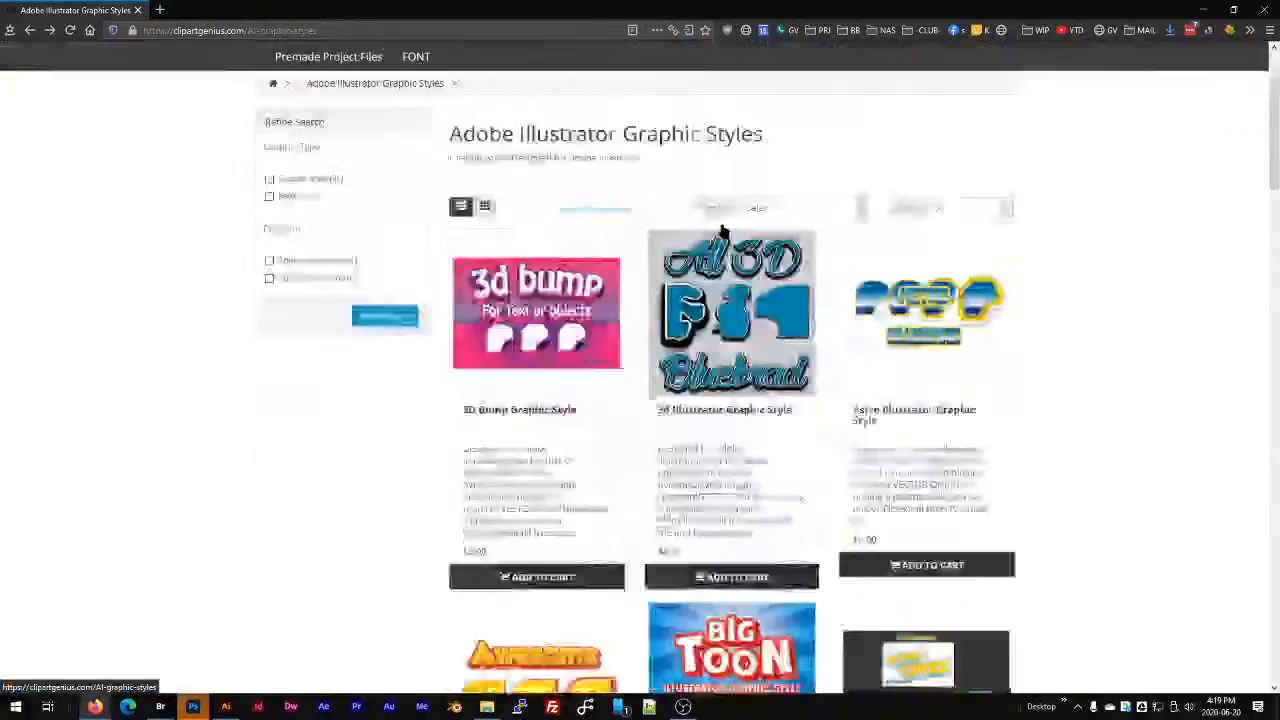
{"action": "scroll", "coordinate": [724, 233], "scroll_direction": "down", "scroll_amount": 4}
Close the #BIN window and switch to the Special Pannels window in Adobe Bridge.
{"action": "key", "text": "alt+Tab"}
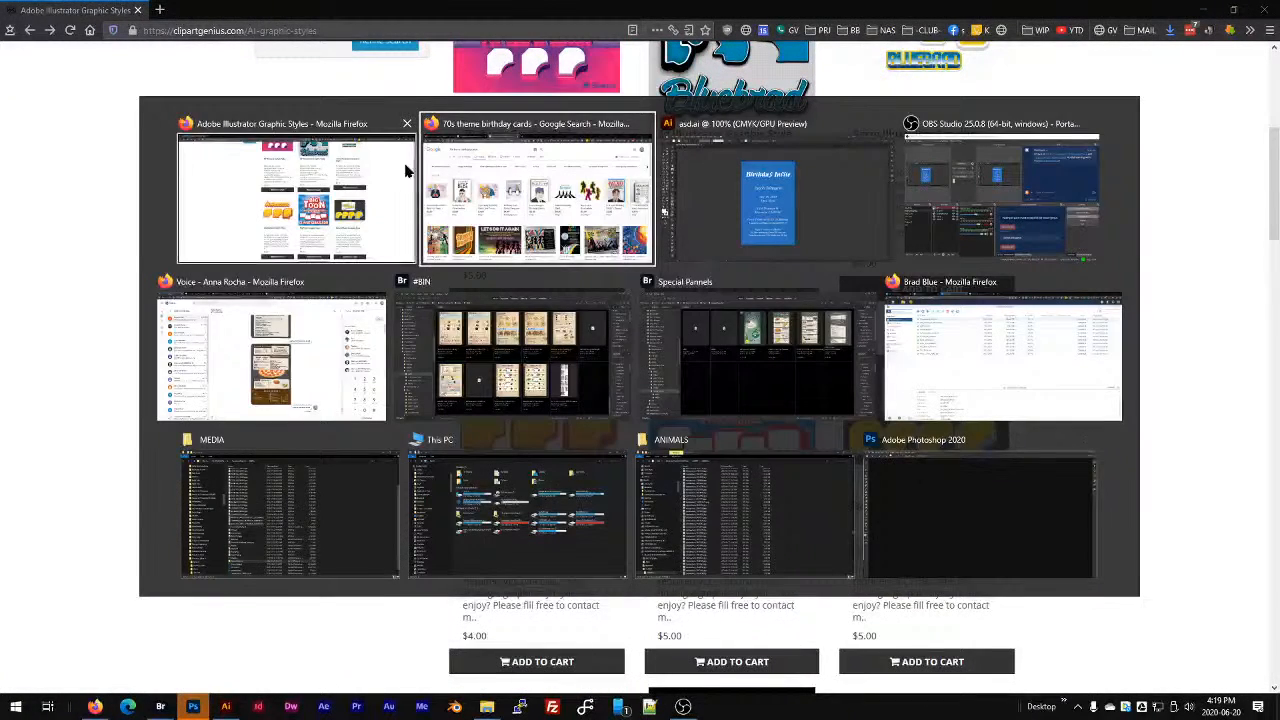
{"action": "left_click", "coordinate": [623, 281]}
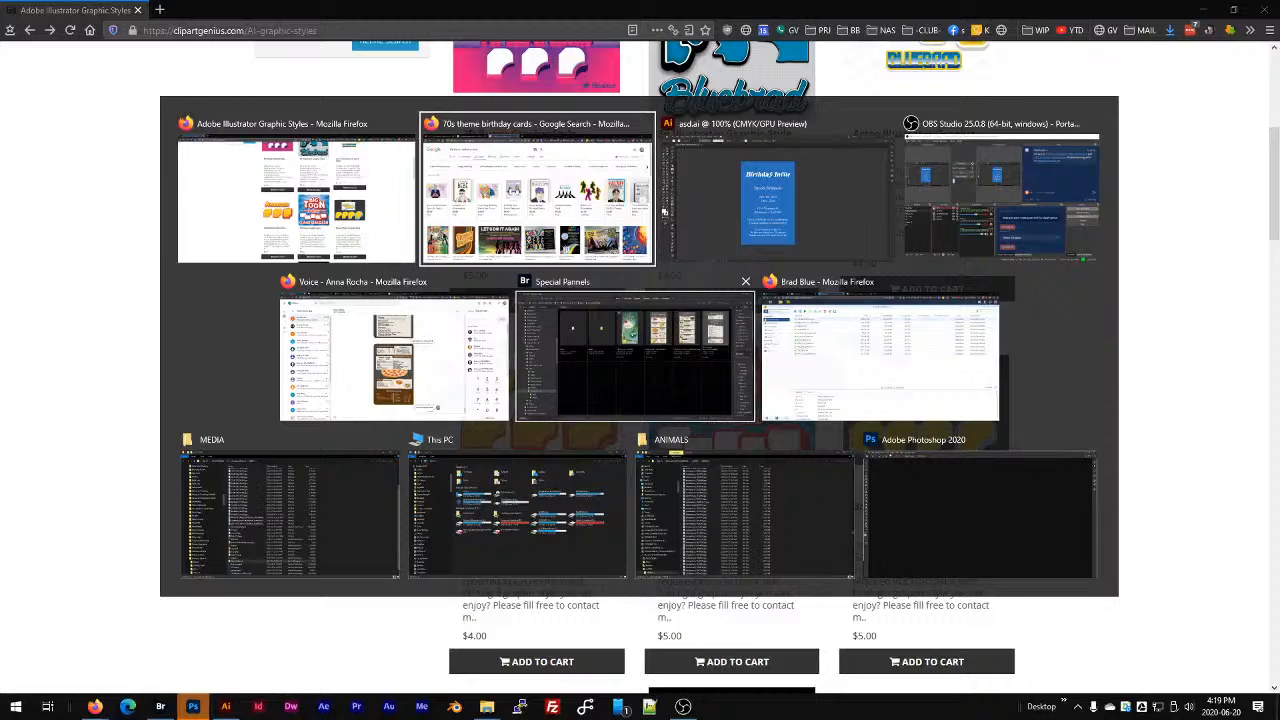
{"action": "left_click", "coordinate": [554, 275]}
{"action": "left_click", "coordinate": [506, 58]}
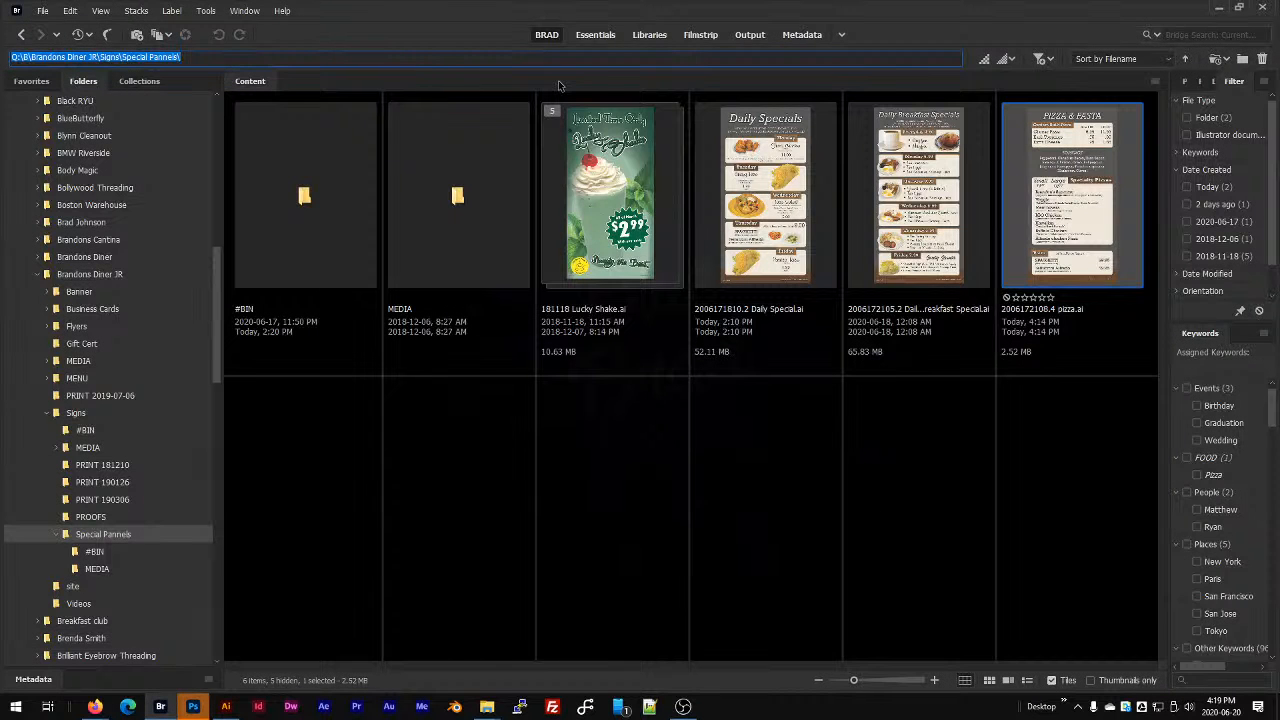
{"action": "type", "text": "r:\\"}
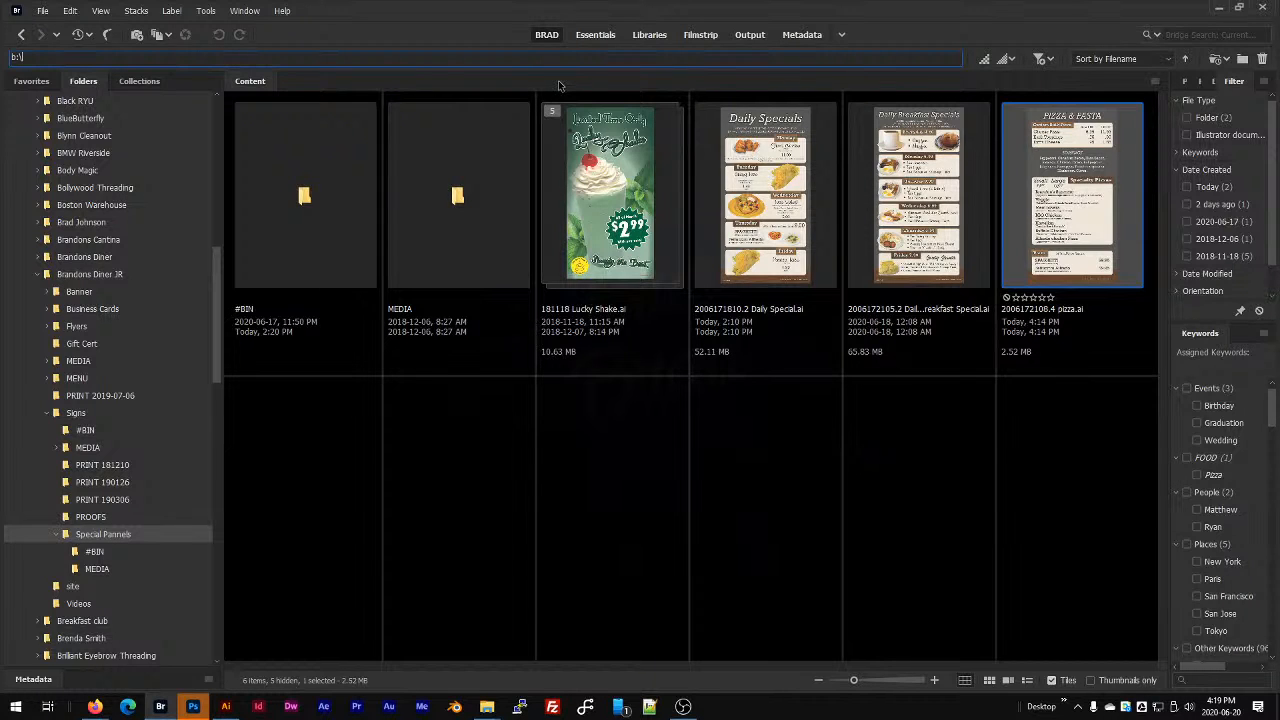
{"action": "key", "text": "super+r"}
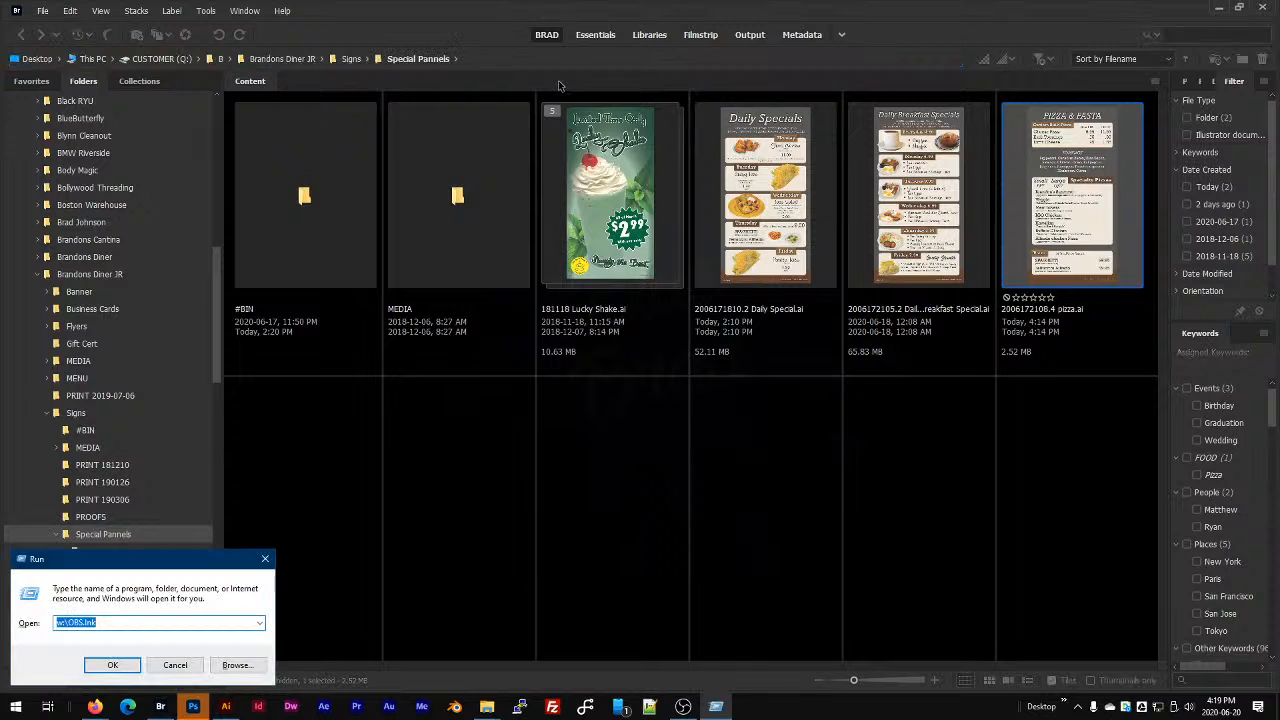
{"action": "type", "text": "b:\\pro"}
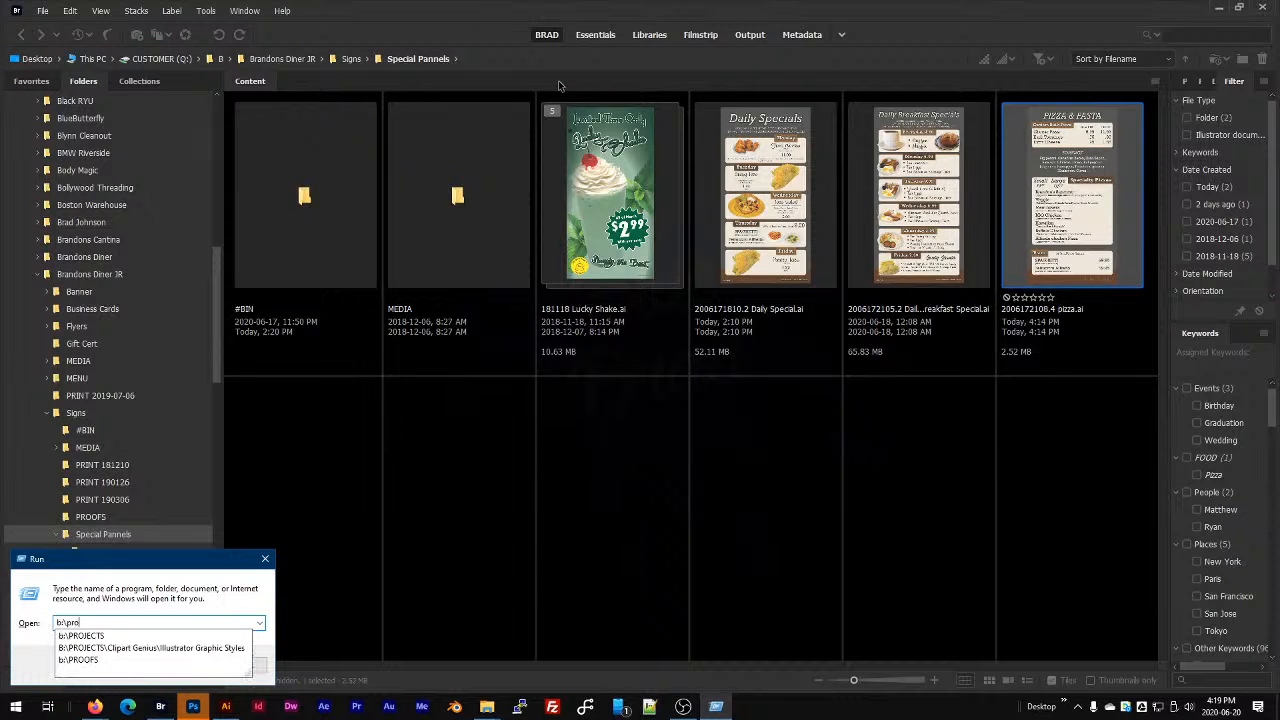
{"action": "key", "text": "Down"}
{"action": "type", "text": "\\"}
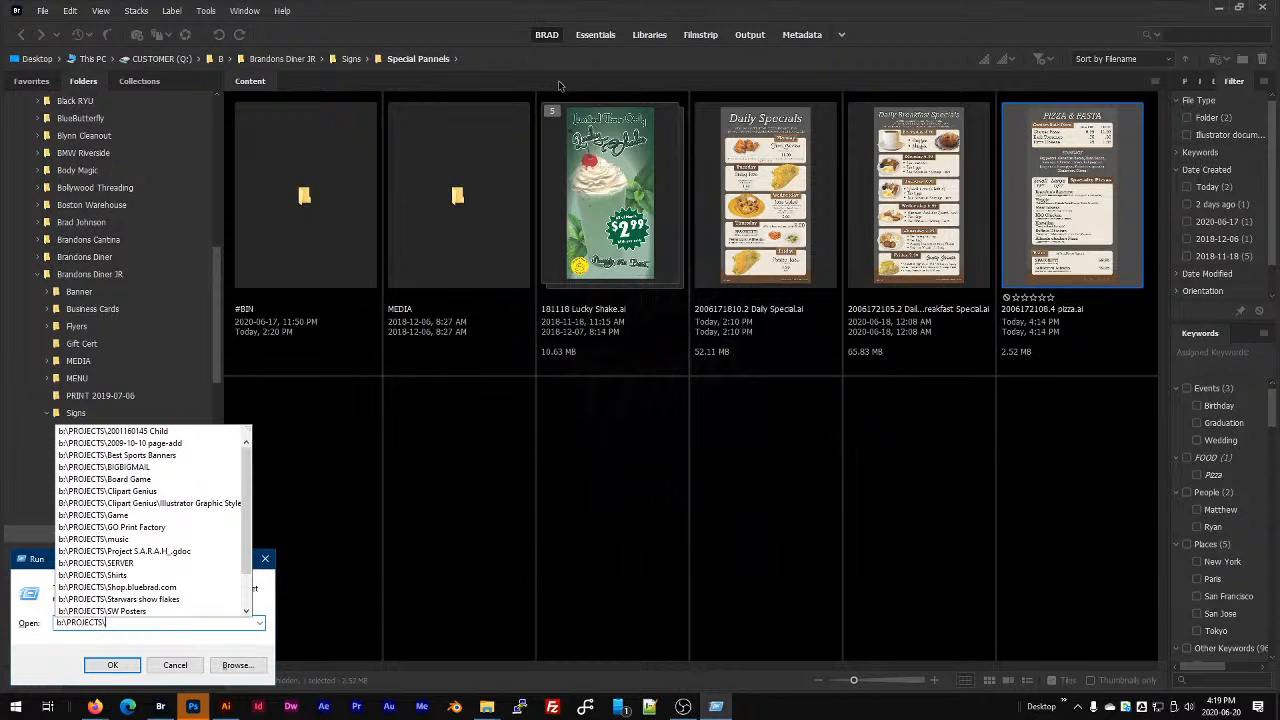
{"action": "type", "text": "cl"}
{"action": "key", "text": "Down"}
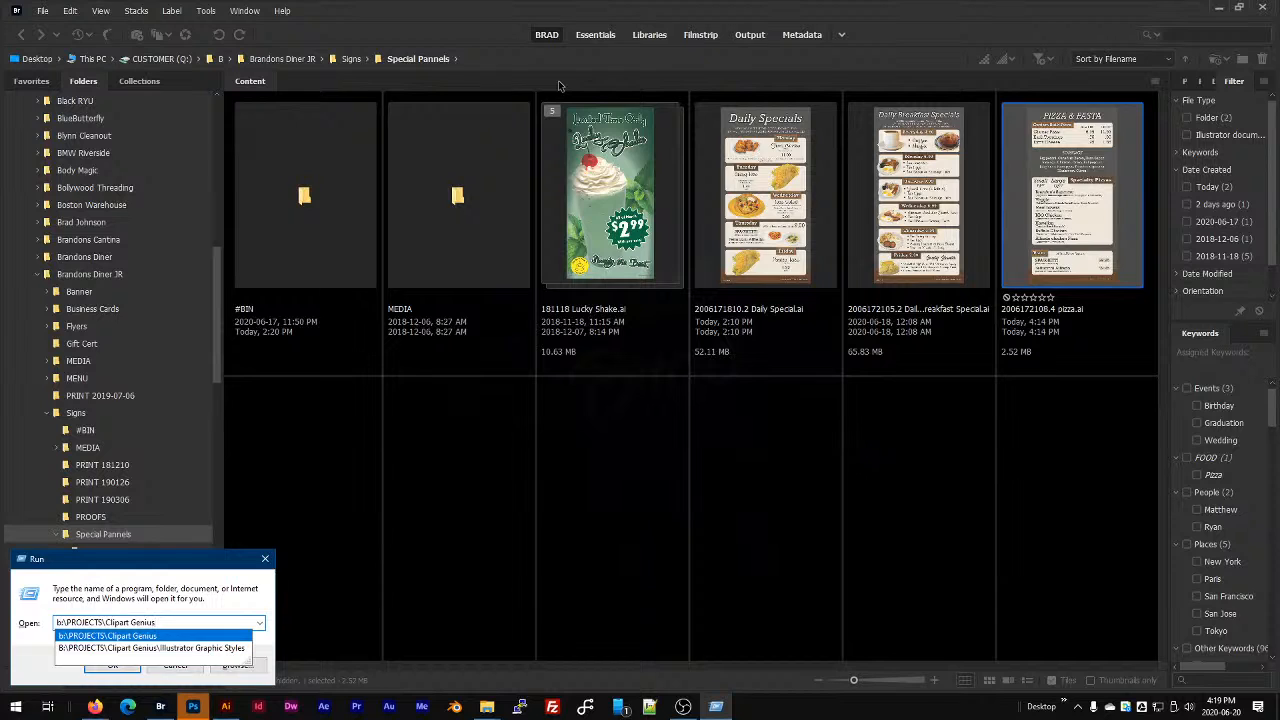
{"action": "key", "text": "Down"}
{"action": "type", "text": "\\"}
{"action": "key", "text": "Return"}
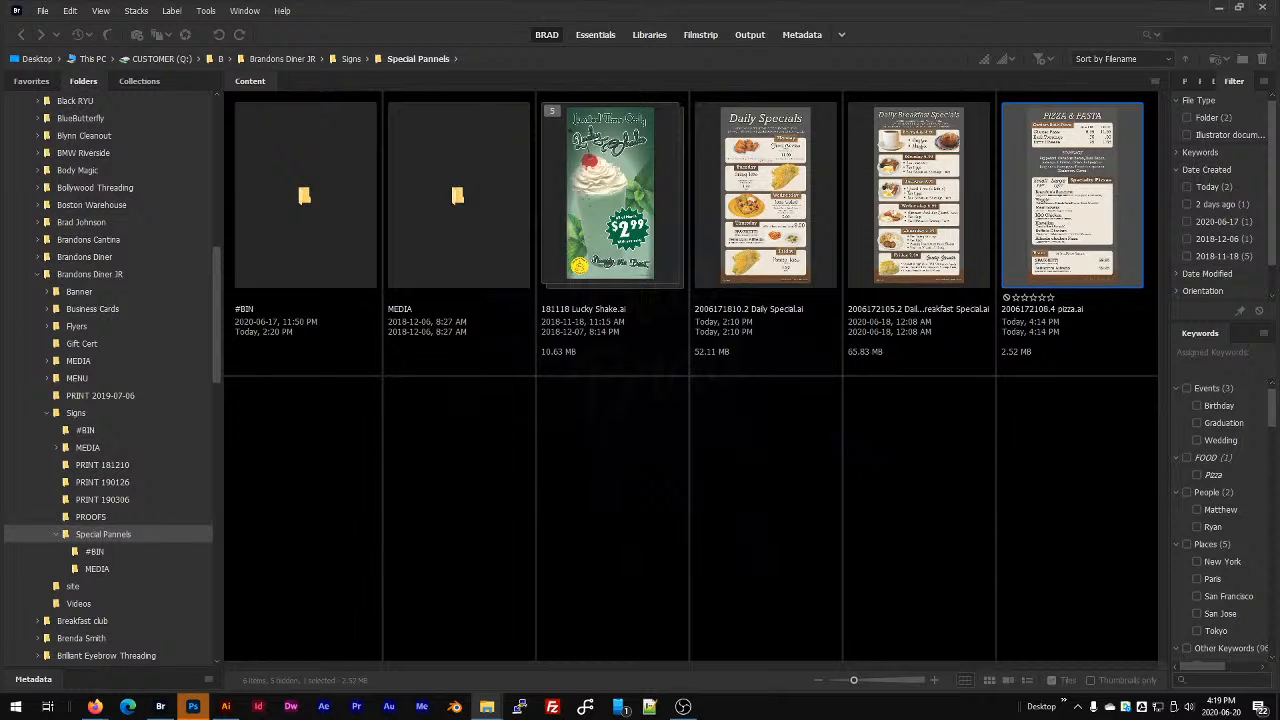
{"action": "left_click_drag", "start_coordinate": [634, 434], "coordinate": [585, 374]}
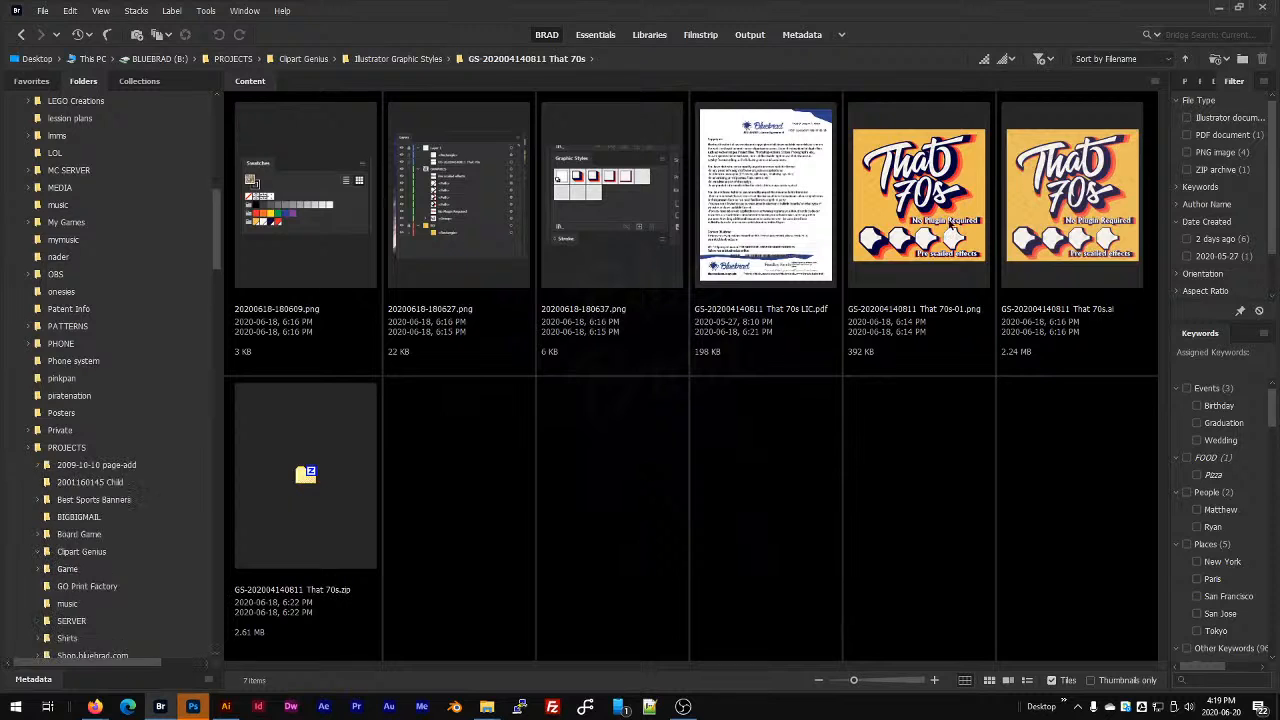
{"action": "left_click", "coordinate": [808, 213]}
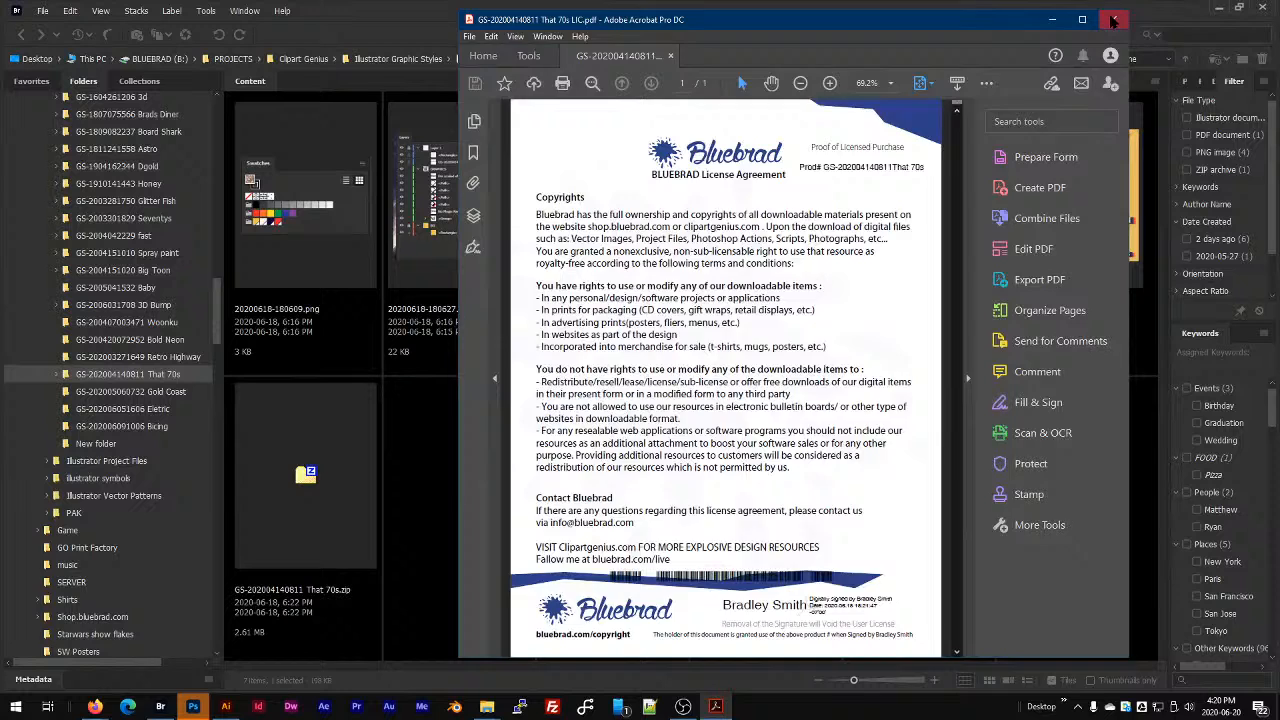
{"action": "left_click", "coordinate": [1114, 20]}
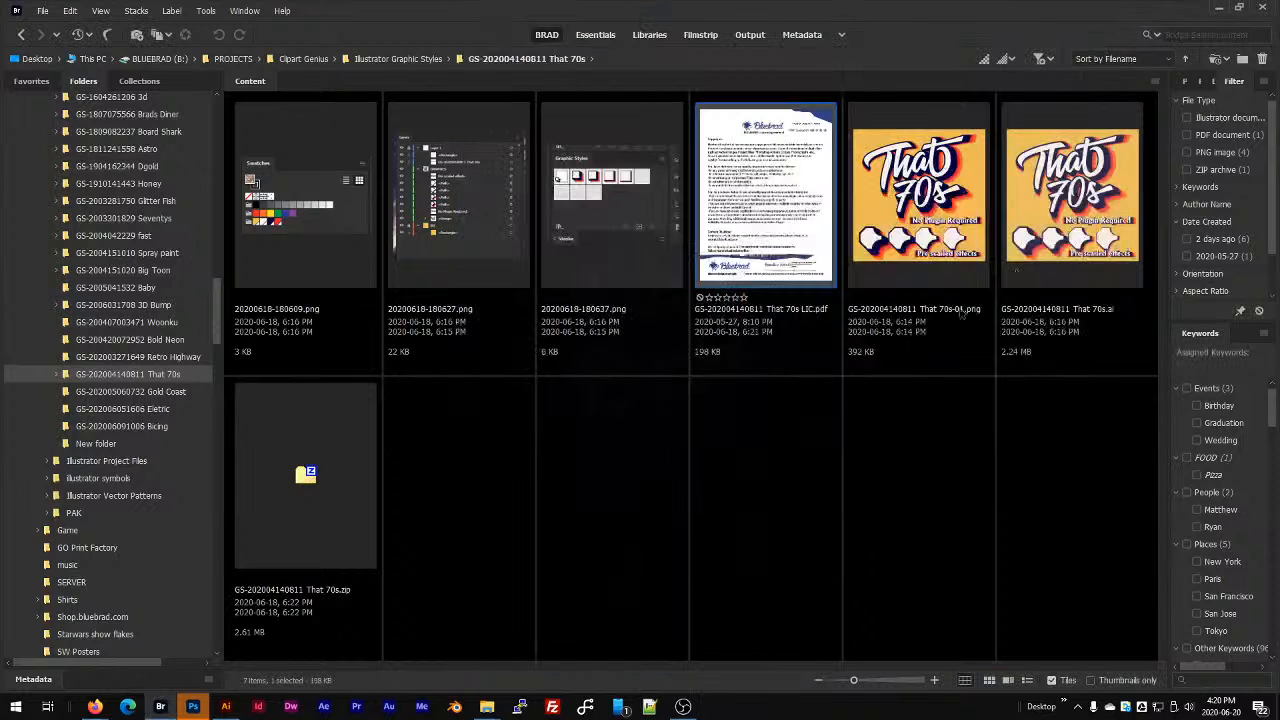
{"action": "left_click", "coordinate": [710, 435]}
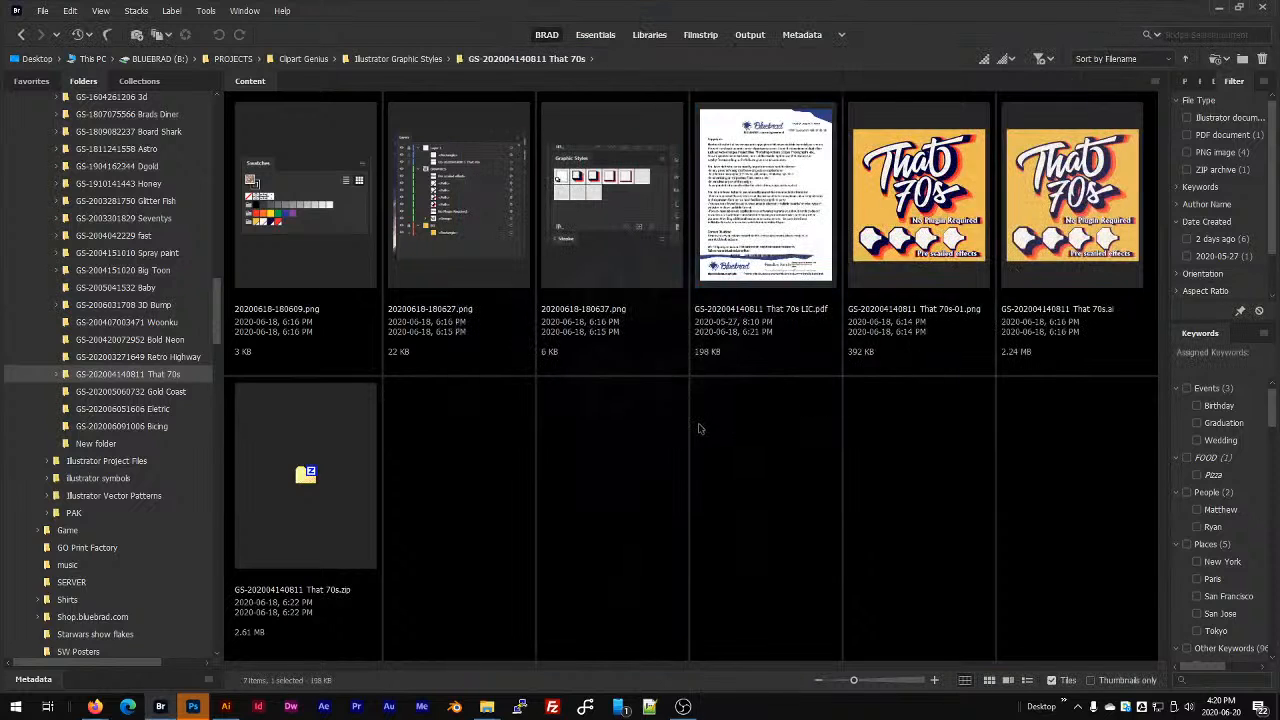
Enlarge the thumbnails and look over the license PDF, preview PNG and Illustrator file in the That 70s folder.
{"action": "left_click", "coordinate": [761, 207]}
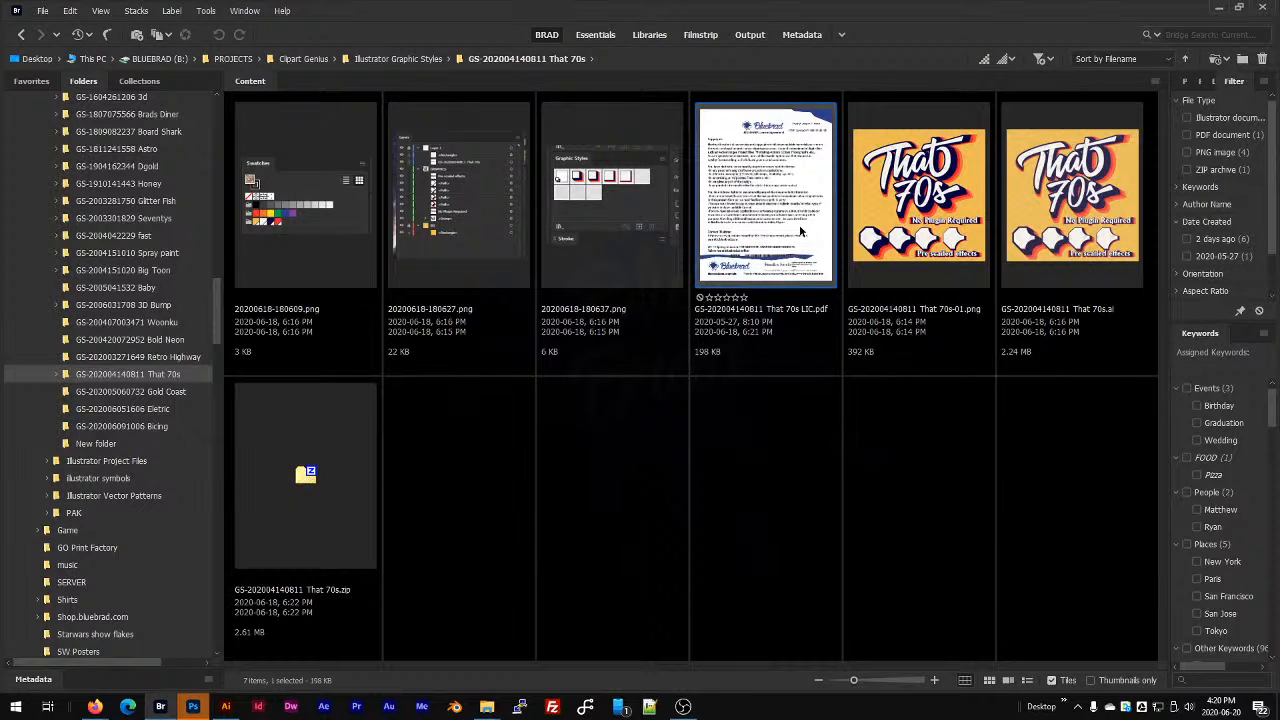
{"action": "key", "text": "ctrl+plus"}
{"action": "key", "text": "ctrl+plus"}
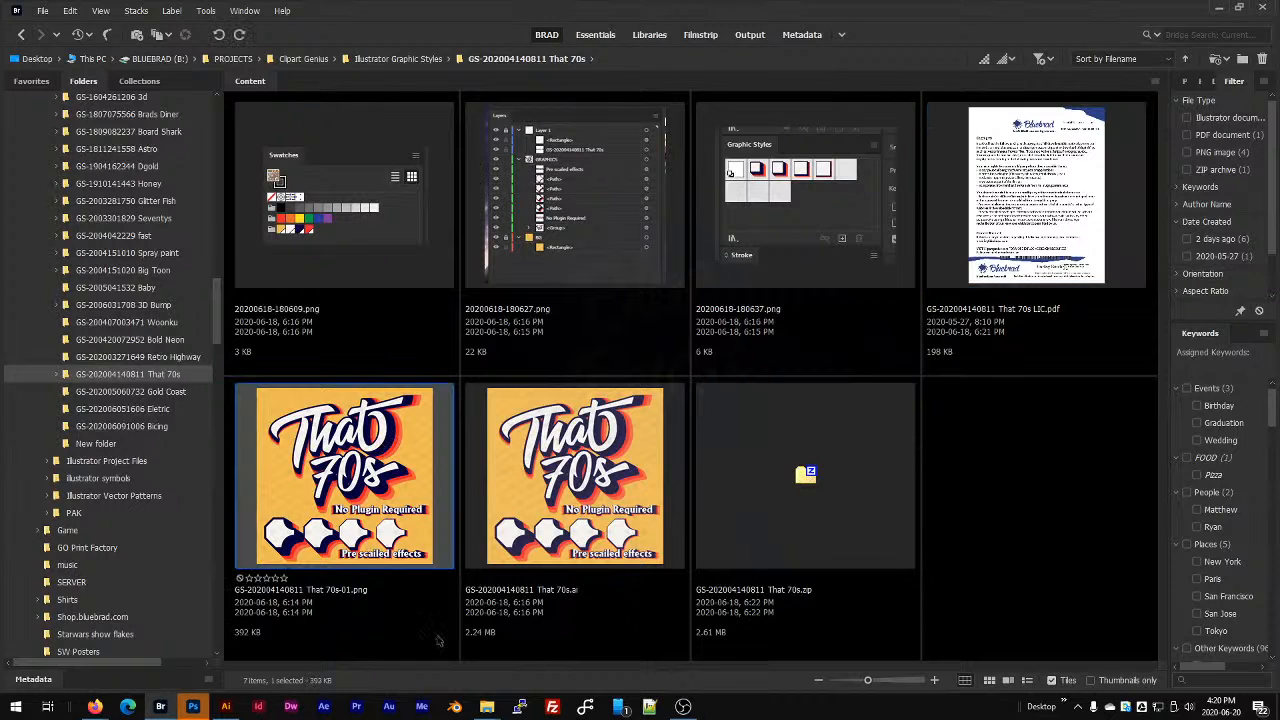
{"action": "left_click", "coordinate": [382, 450]}
{"action": "left_click", "coordinate": [1015, 200]}
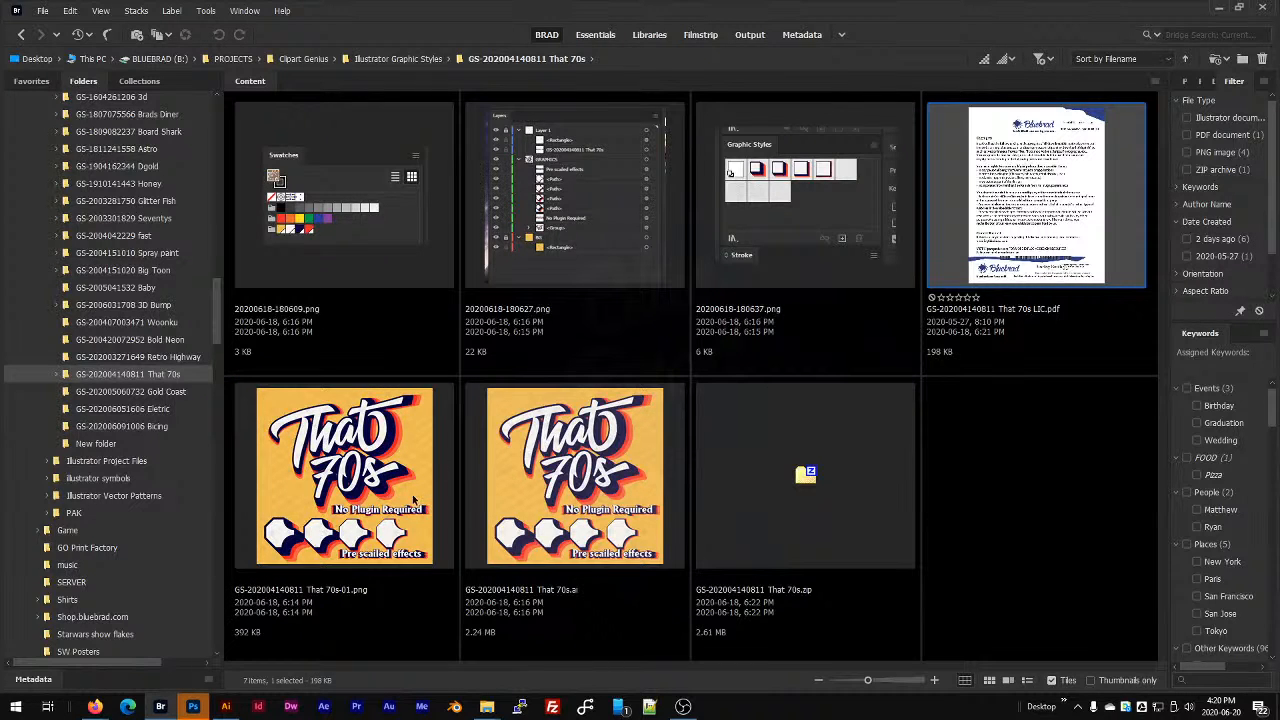
{"action": "left_click", "coordinate": [414, 500]}
{"action": "left_click", "coordinate": [640, 502]}
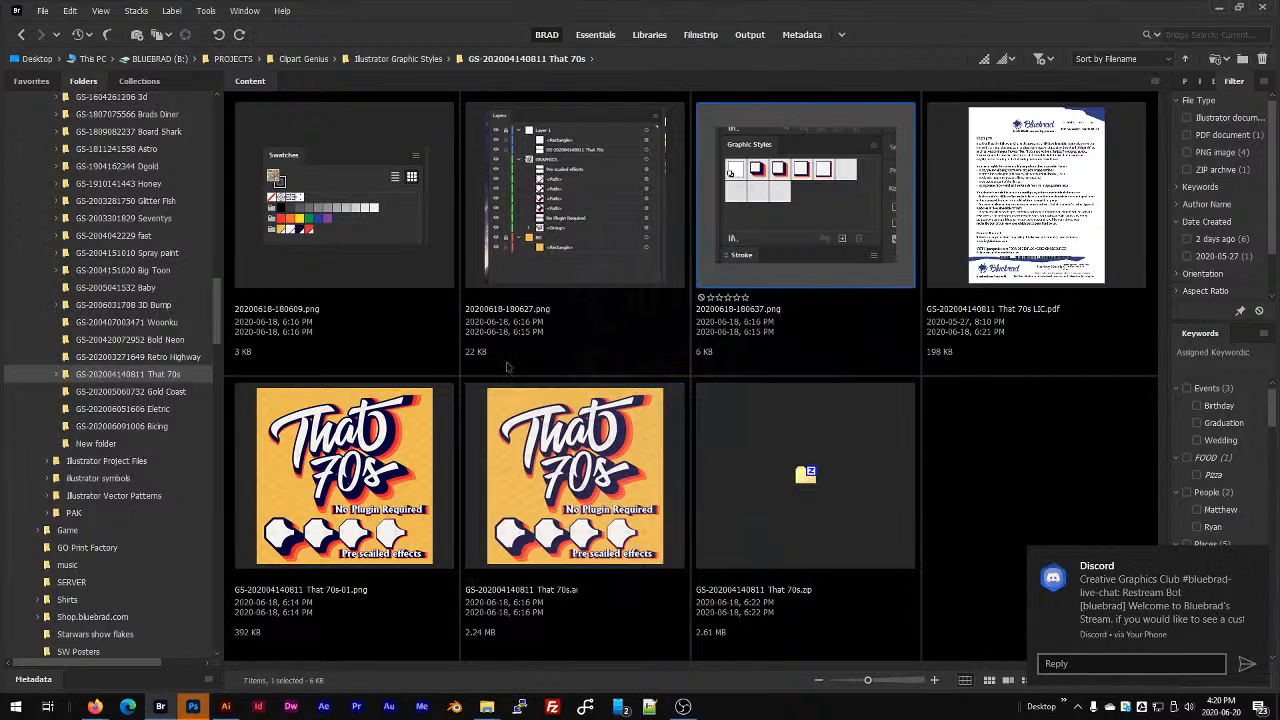
{"action": "double_click", "coordinate": [553, 491]}
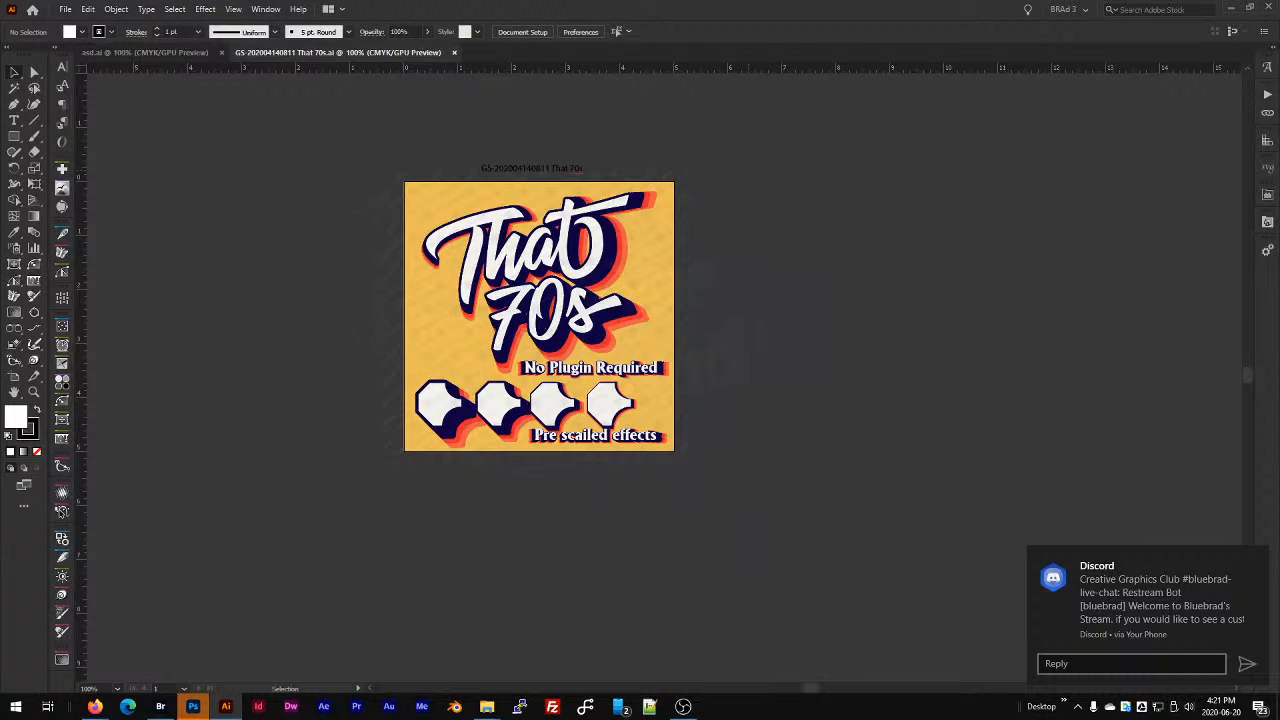
{"action": "scroll", "coordinate": [572, 404], "scroll_direction": "up", "scroll_amount": 2}
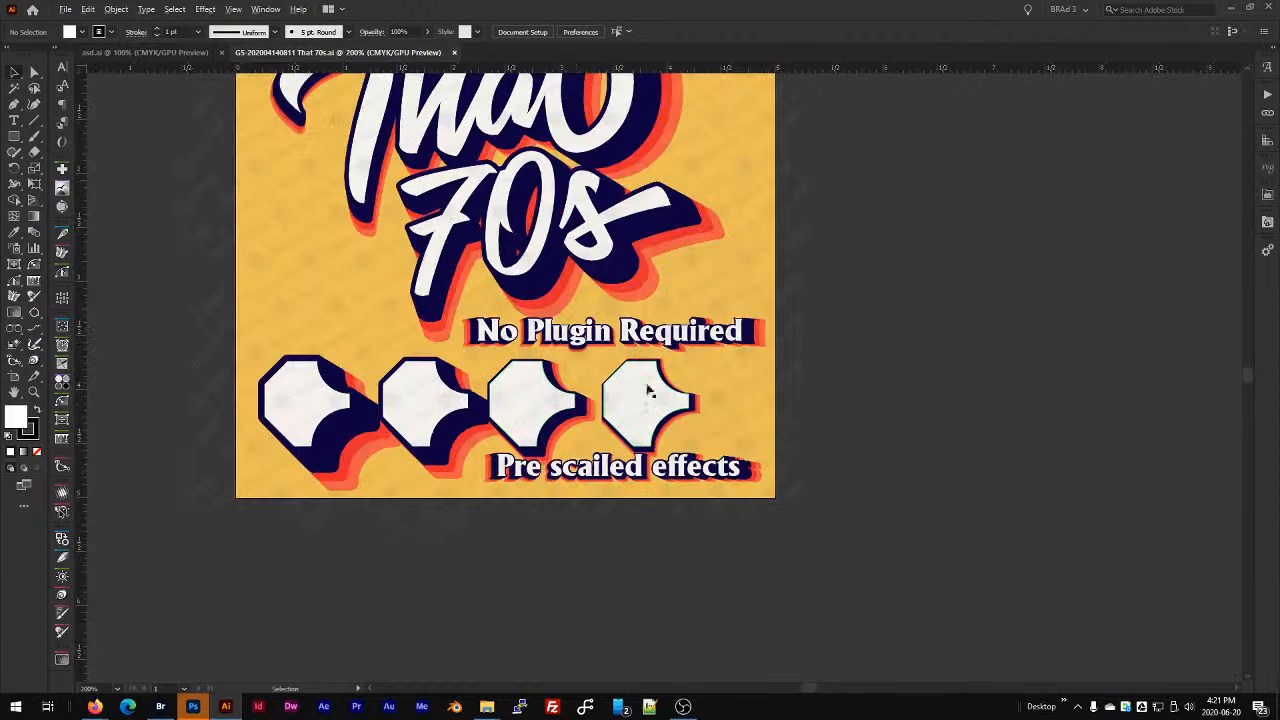
{"action": "left_click", "coordinate": [305, 402]}
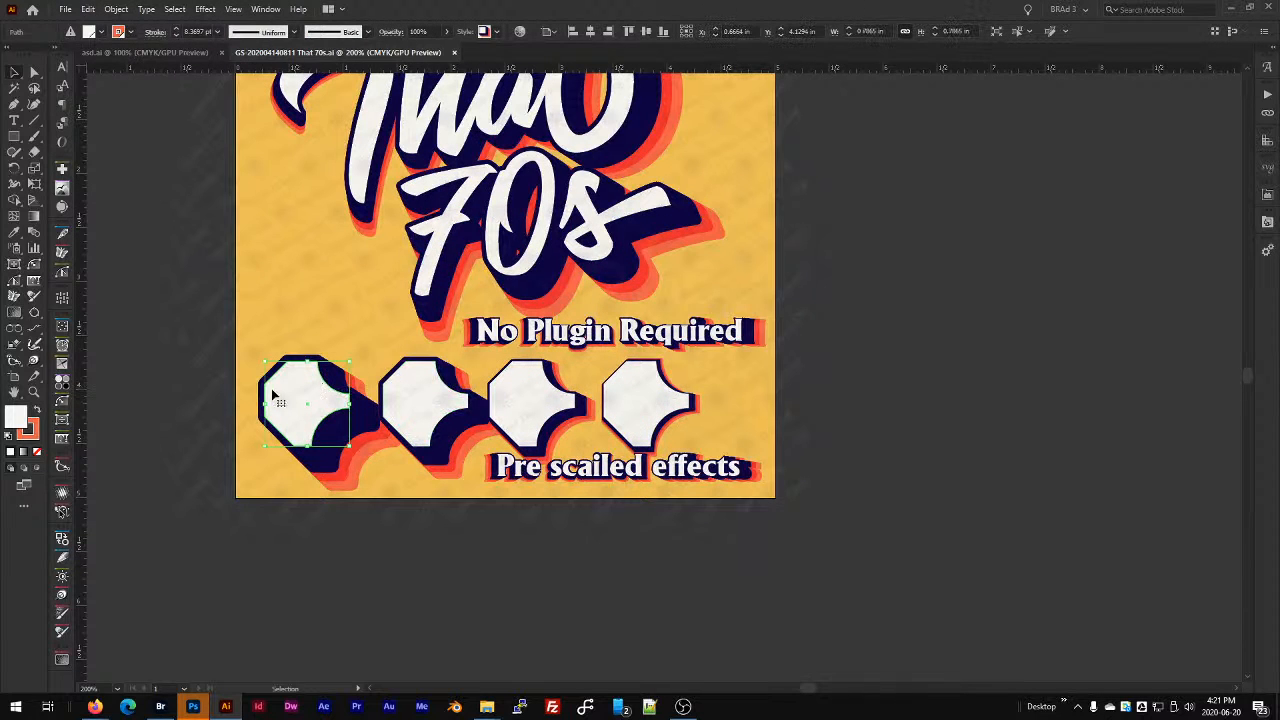
{"action": "left_click", "coordinate": [420, 405], "text": "shift"}
{"action": "left_click", "coordinate": [538, 401], "text": "shift"}
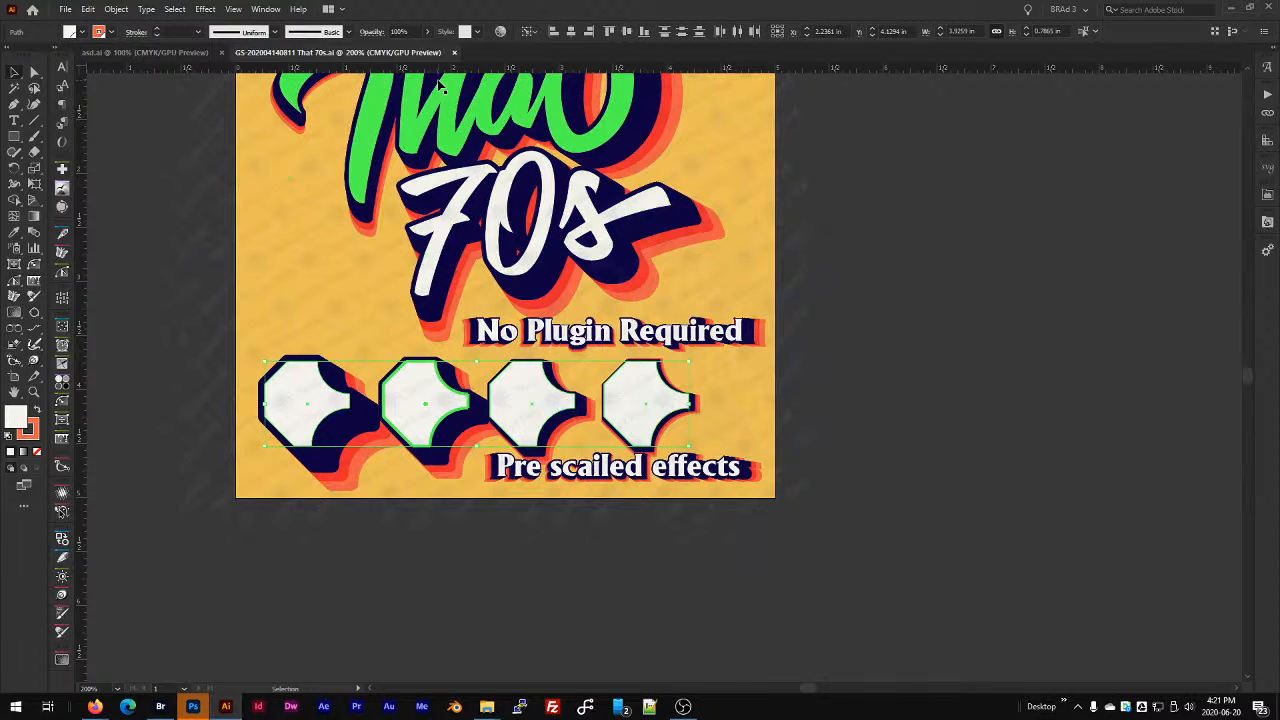
{"action": "key", "text": "a"}
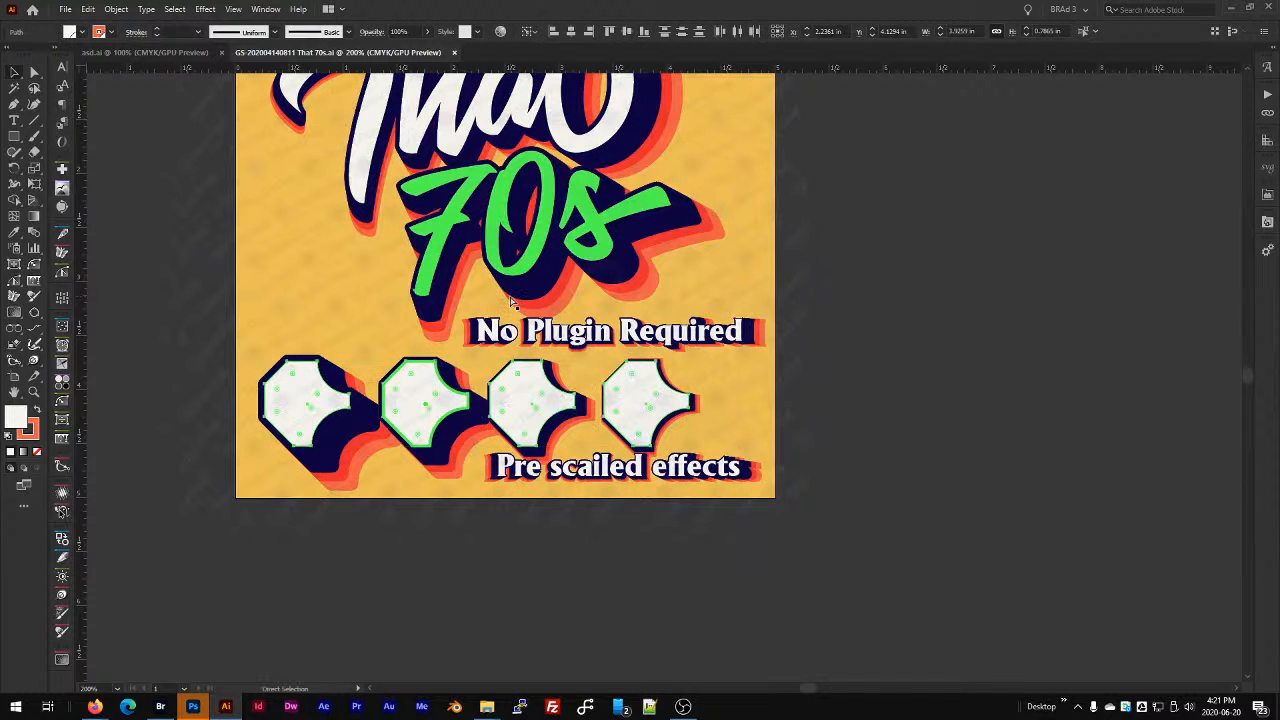
{"action": "key", "text": "v"}
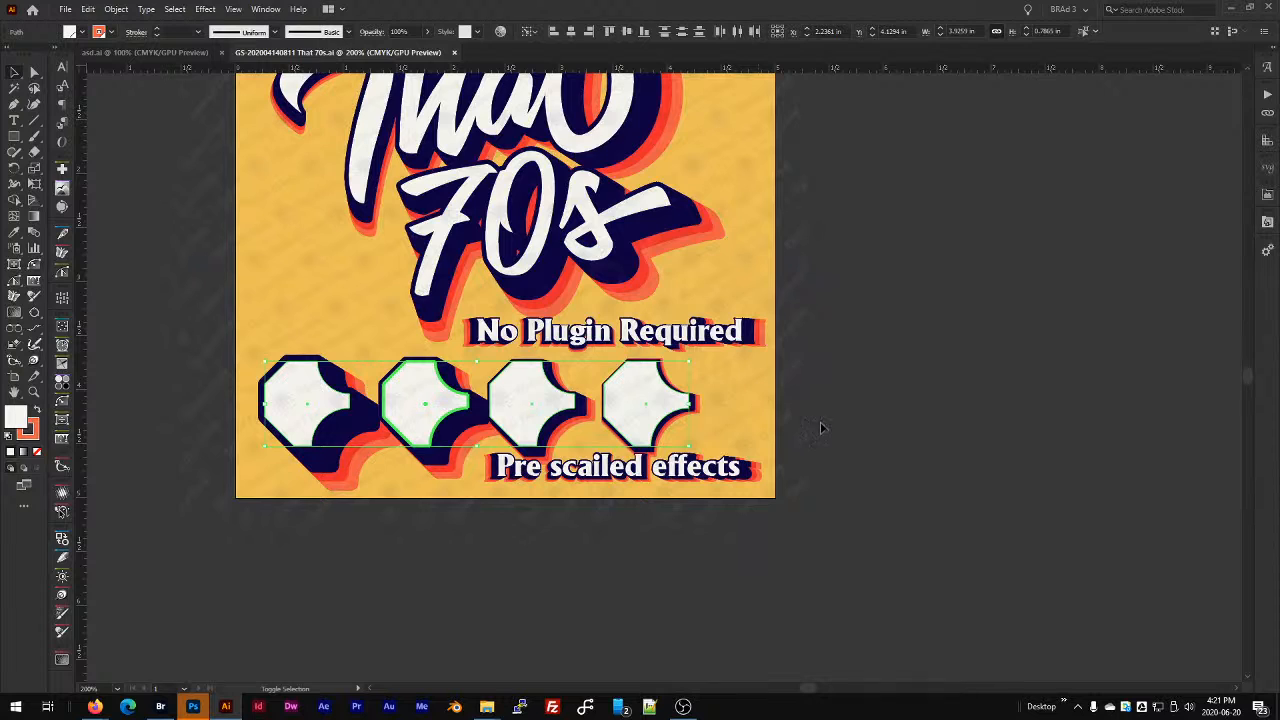
{"action": "left_click", "coordinate": [762, 404], "text": "shift"}
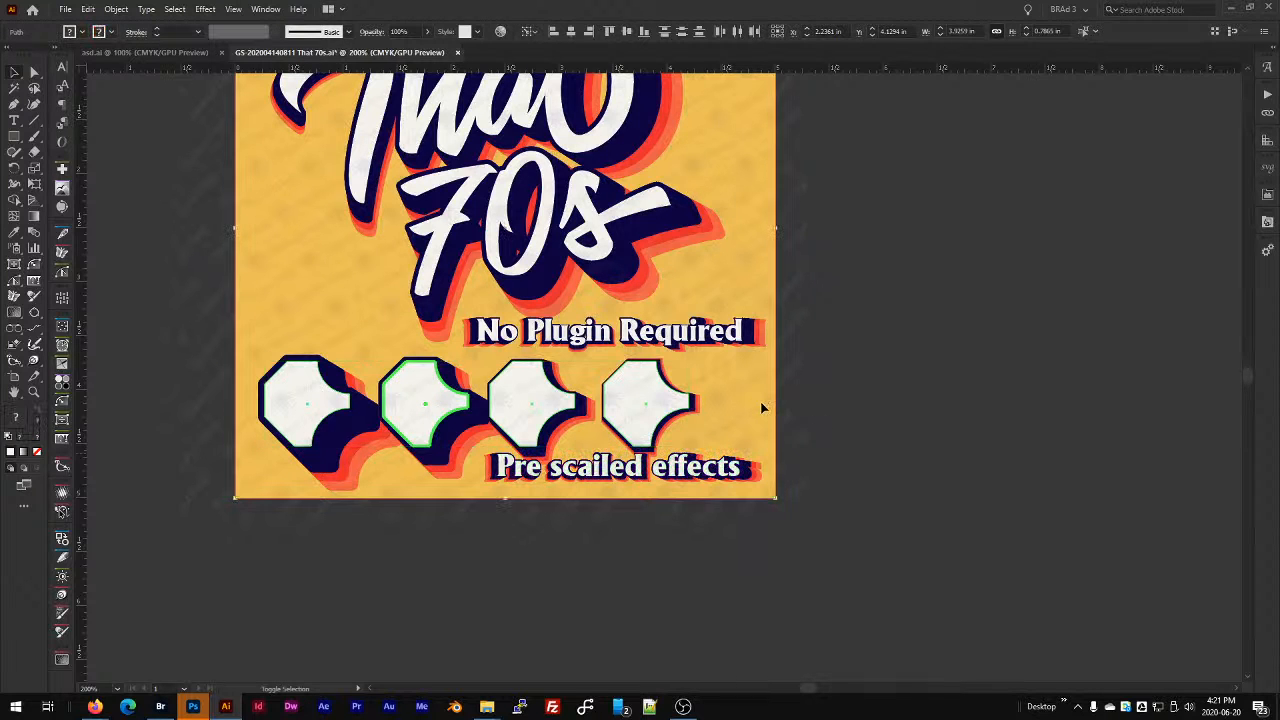
{"action": "key", "text": "a"}
Paste the copied sample shapes and yellow background beside the birthday invitation in asd.ai.
{"action": "left_click", "coordinate": [157, 53]}
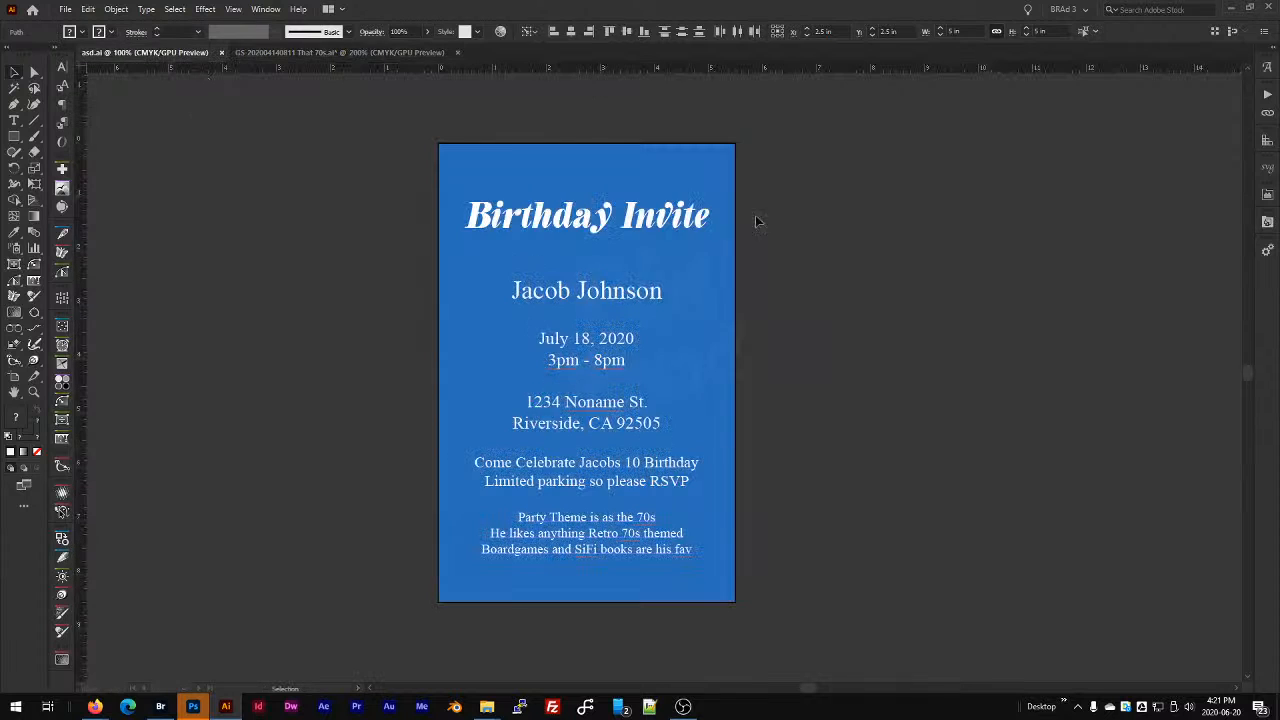
{"action": "left_click_drag", "start_coordinate": [942, 400], "coordinate": [604, 410]}
{"action": "key", "text": "ctrl+v"}
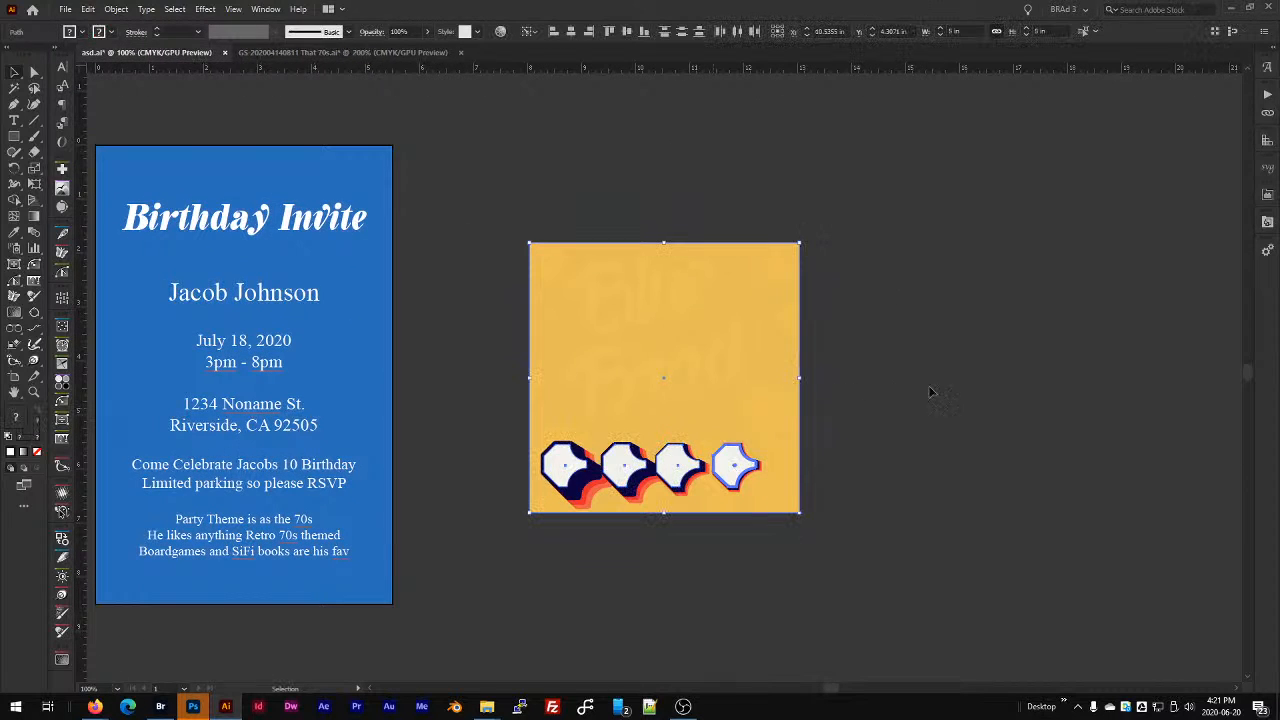
{"action": "left_click", "coordinate": [752, 580]}
Display the Graphic Styles panel and place it between the invitation and the pasted sample shapes.
{"action": "scroll", "coordinate": [714, 486], "scroll_direction": "up", "scroll_amount": 3}
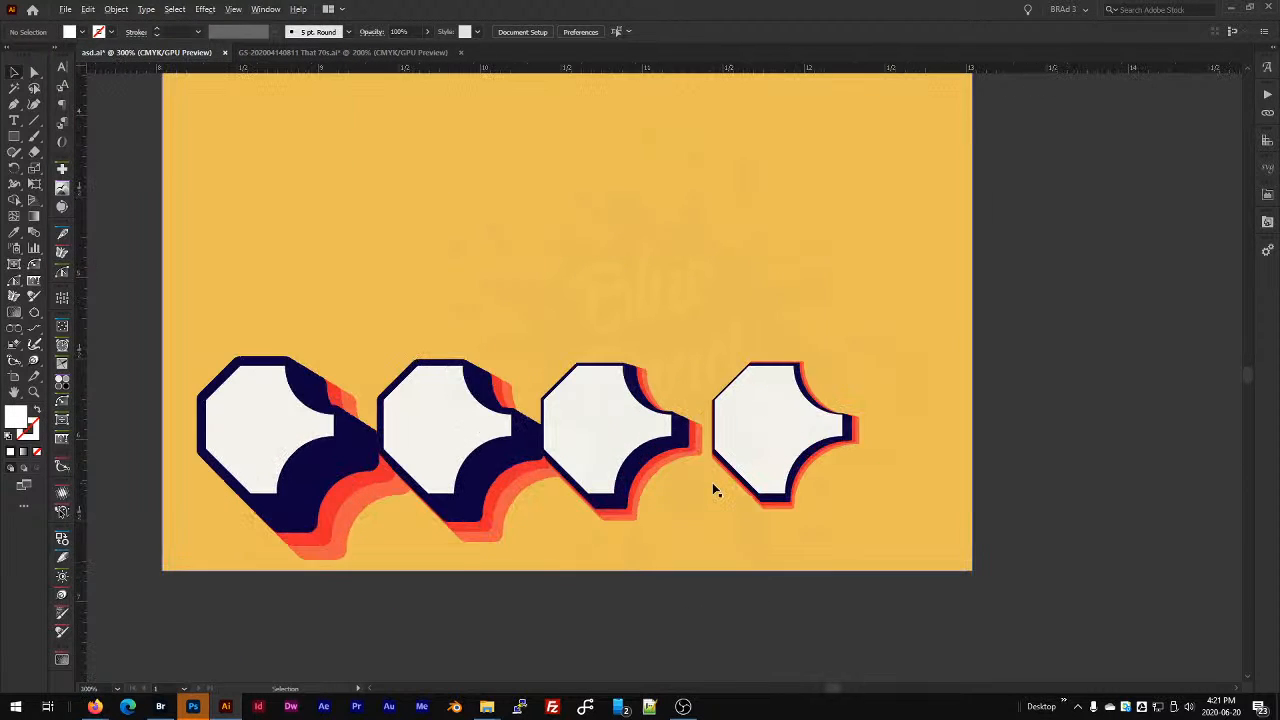
{"action": "scroll", "coordinate": [712, 482], "scroll_direction": "down", "scroll_amount": 2}
{"action": "left_click_drag", "start_coordinate": [652, 578], "coordinate": [787, 511]}
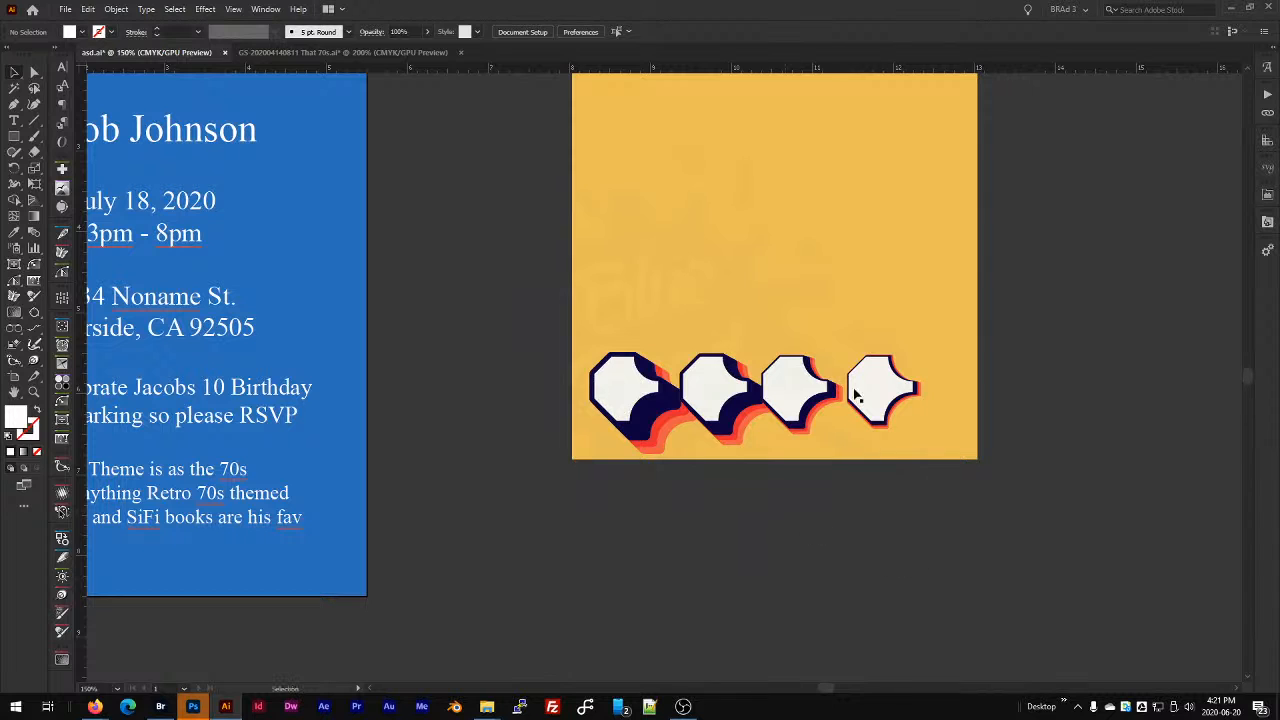
{"action": "key", "text": "shift+F5"}
{"action": "left_click_drag", "start_coordinate": [728, 143], "coordinate": [516, 115]}
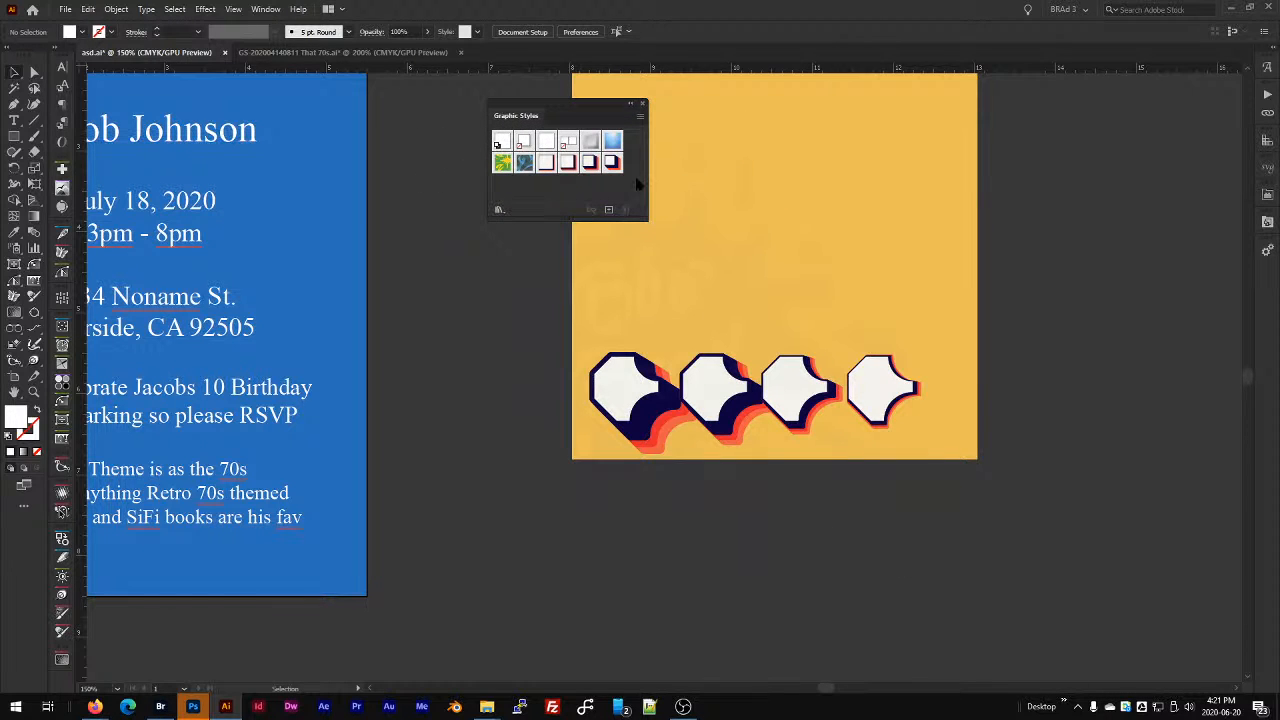
{"action": "left_click", "coordinate": [498, 210]}
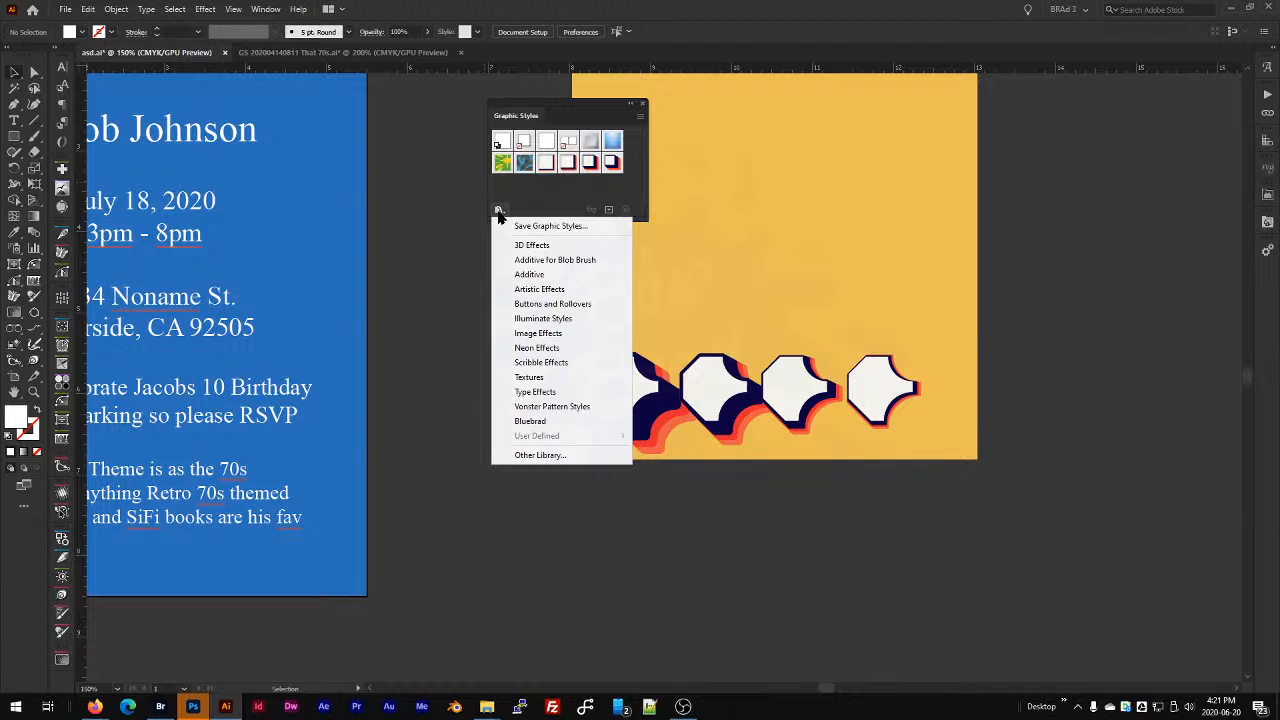
{"action": "left_click", "coordinate": [533, 454]}
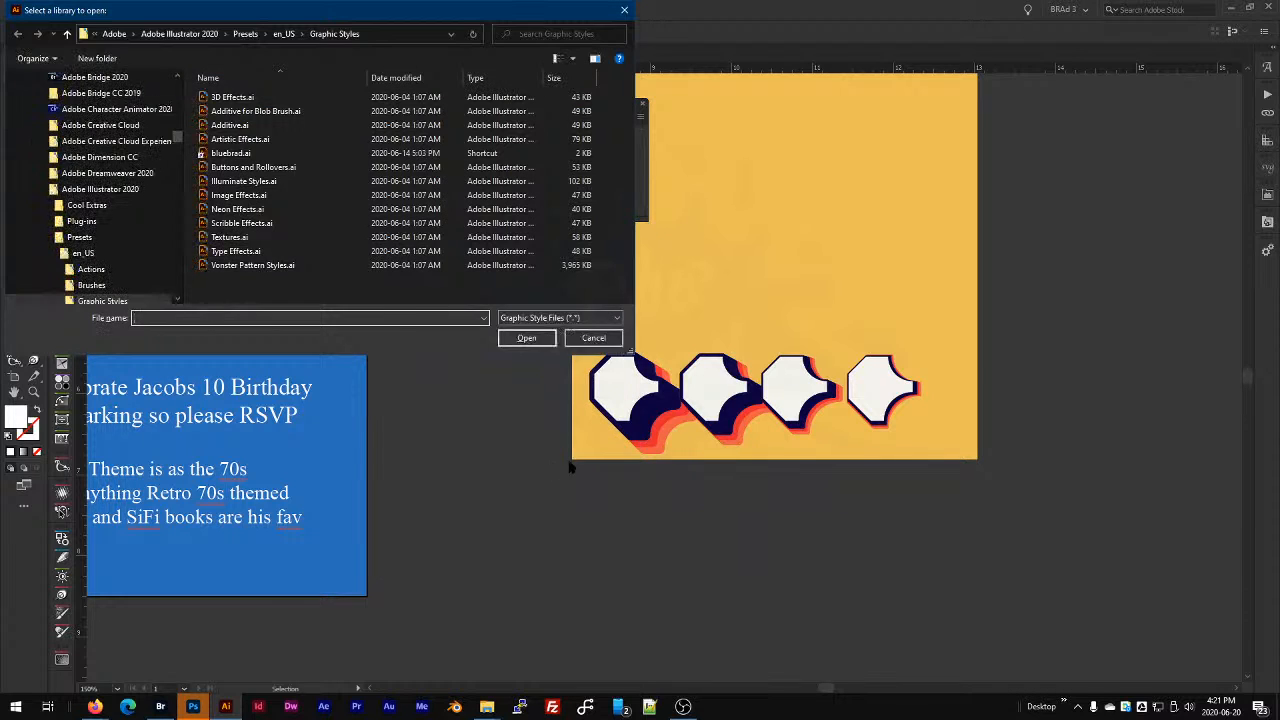
{"action": "key", "text": "alt+Tab"}
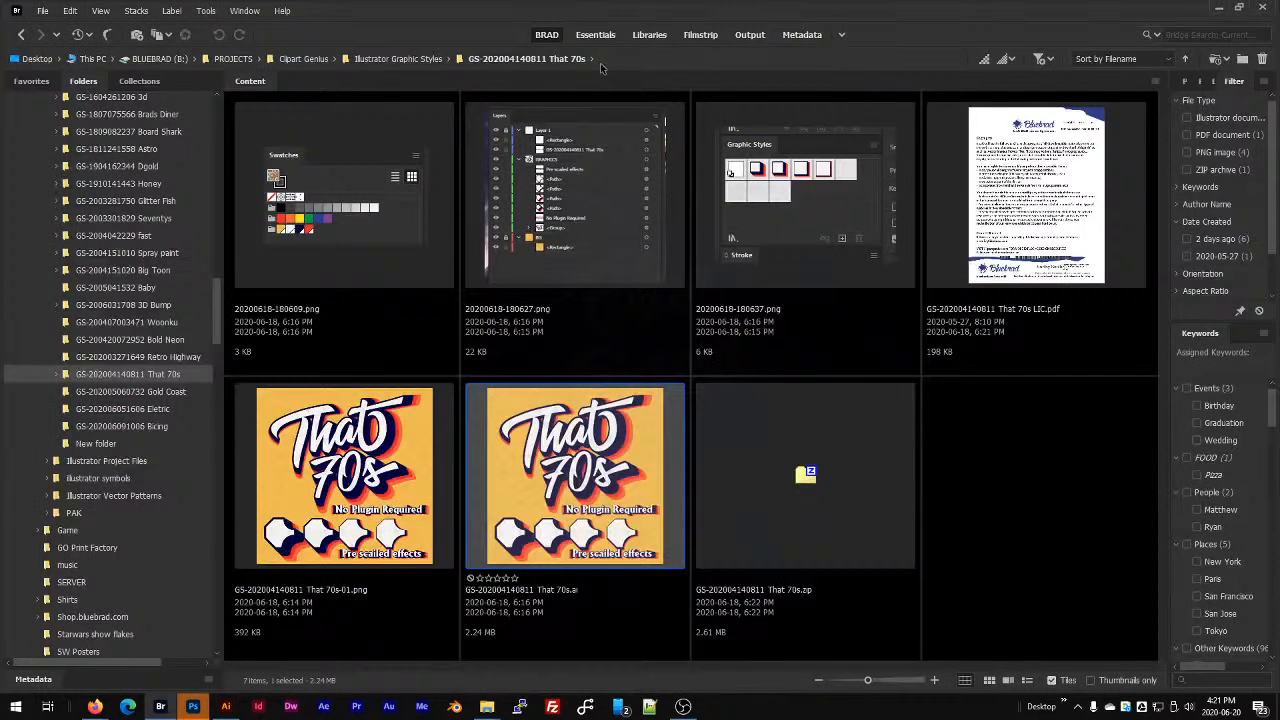
{"action": "left_click", "coordinate": [605, 57]}
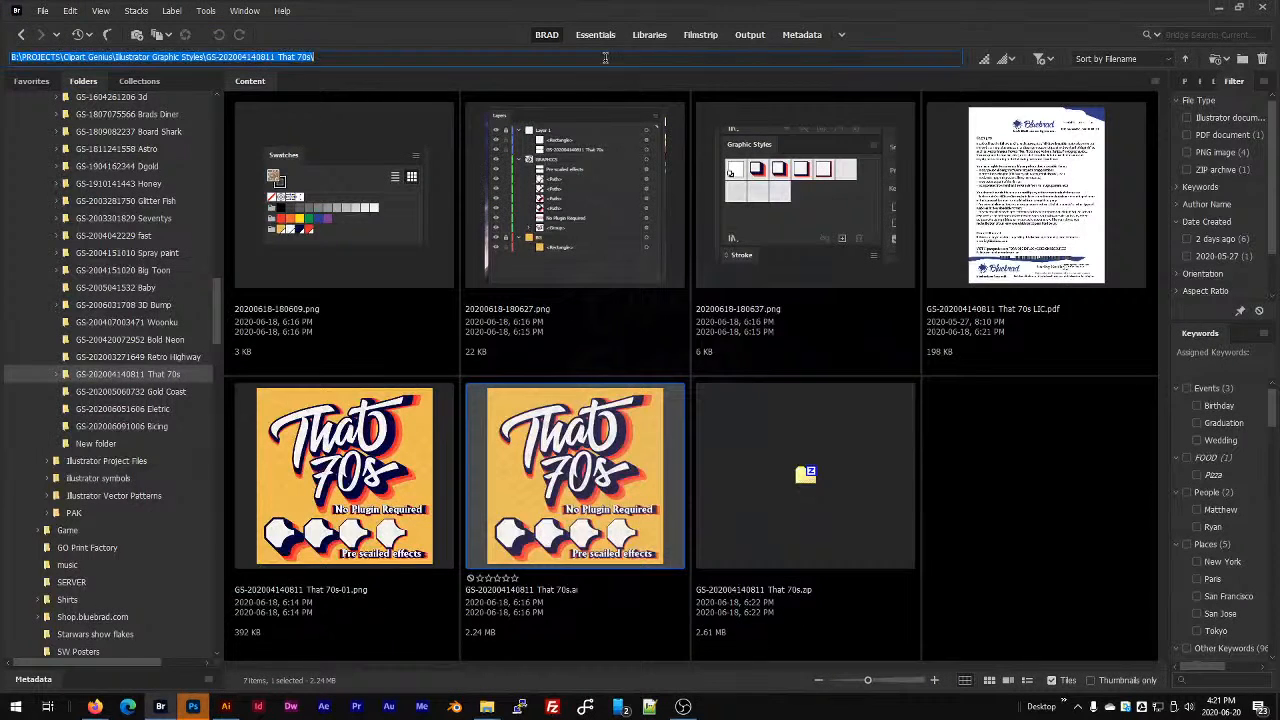
{"action": "key", "text": "alt+Tab"}
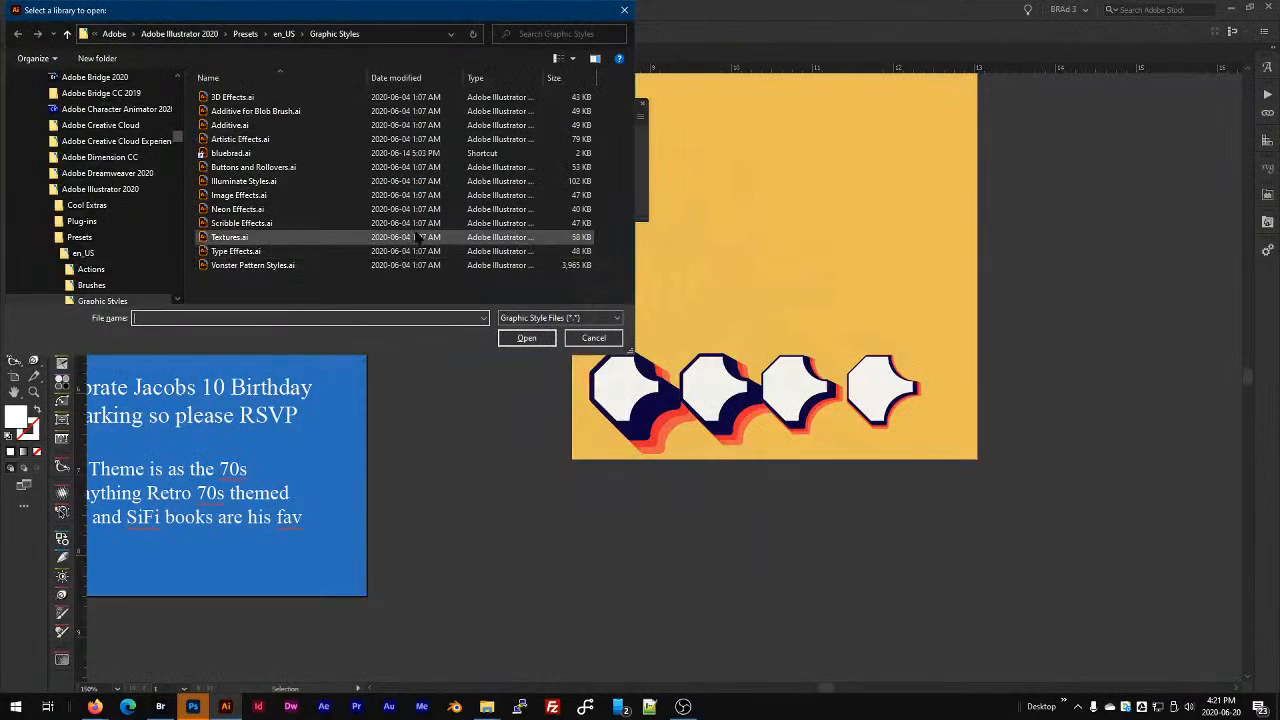
{"action": "key", "text": "alt+d"}
{"action": "key", "text": "ctrl+v"}
{"action": "key", "text": "Return"}
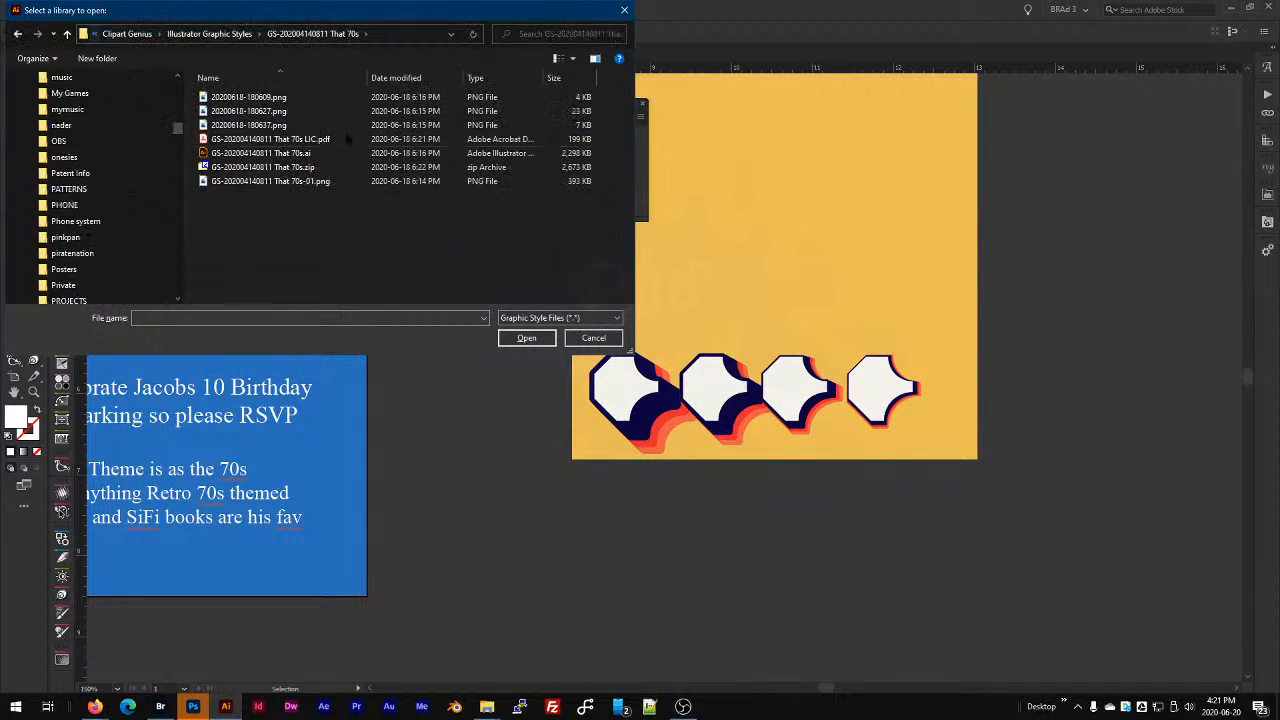
{"action": "left_click", "coordinate": [298, 153]}
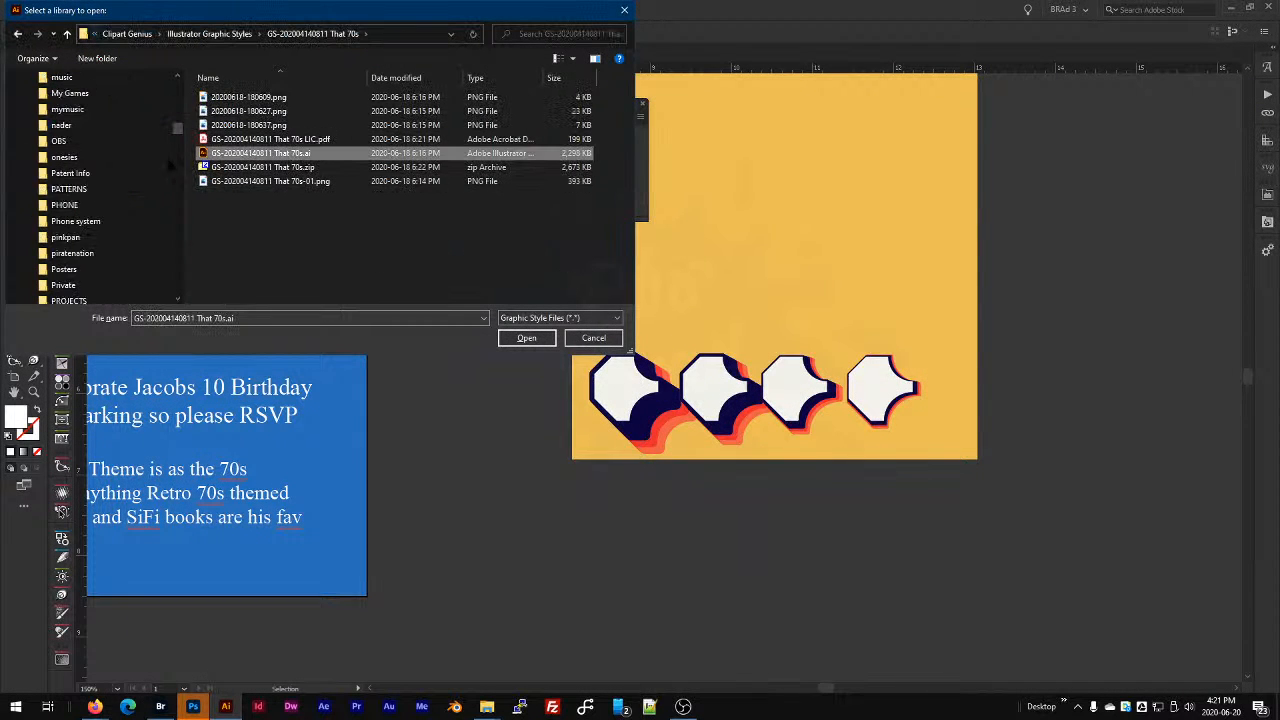
{"action": "left_click", "coordinate": [526, 338]}
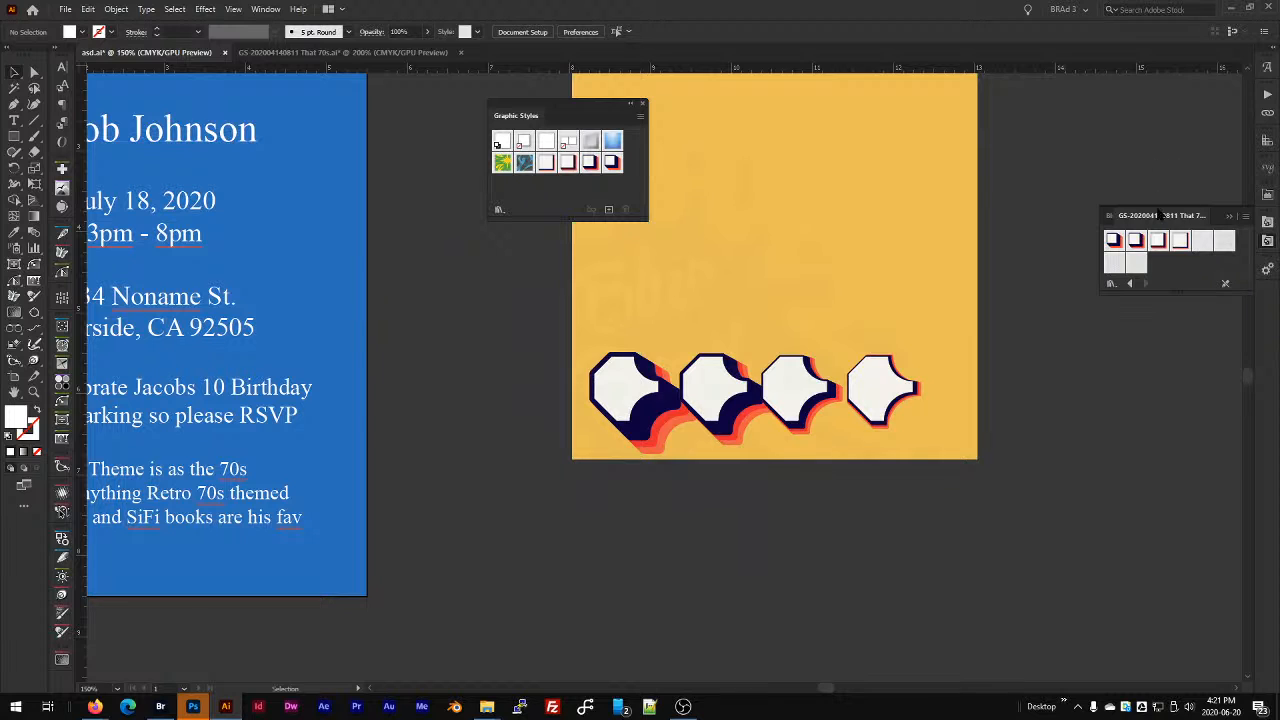
{"action": "left_click_drag", "start_coordinate": [1160, 215], "coordinate": [770, 108]}
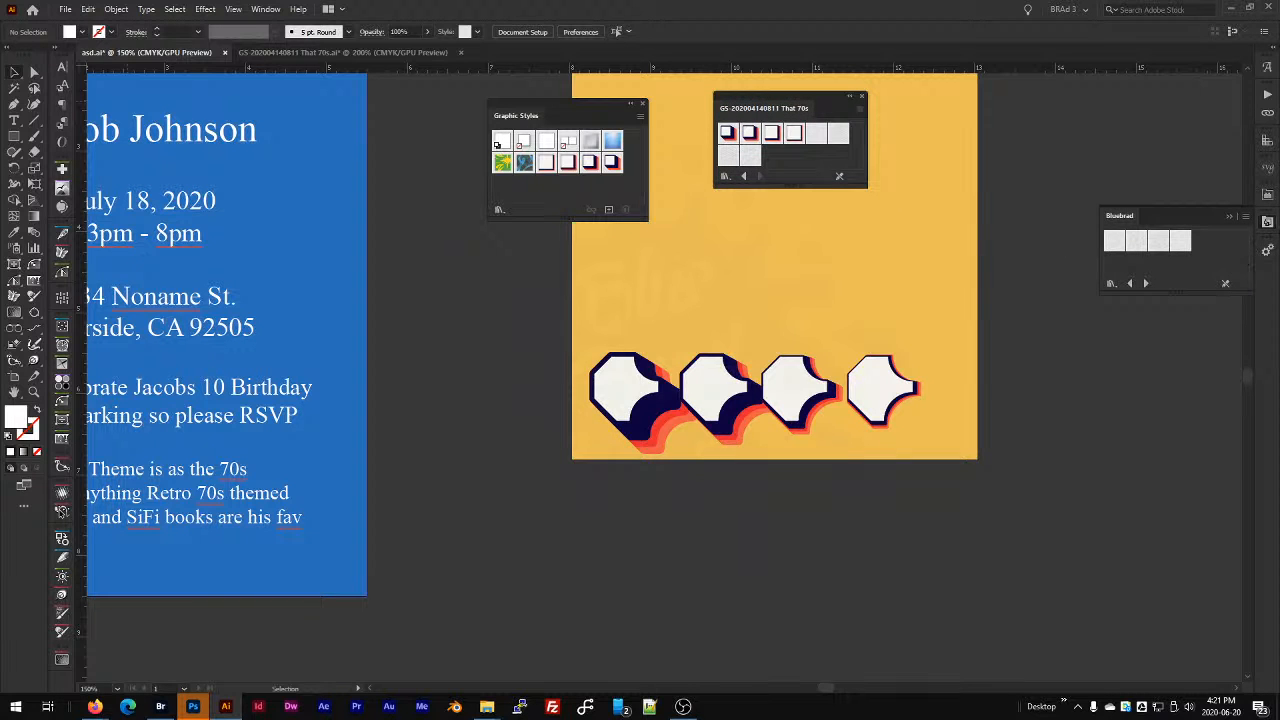
{"action": "left_click", "coordinate": [860, 109]}
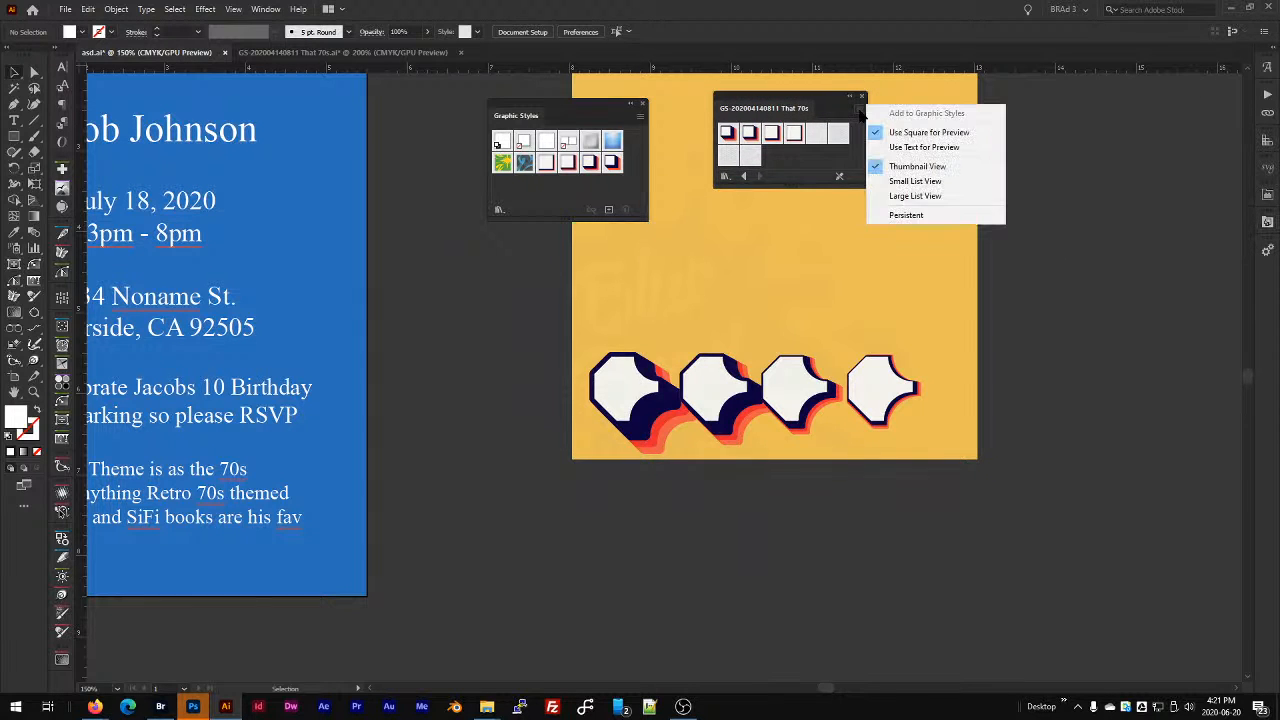
{"action": "left_click", "coordinate": [898, 216]}
{"action": "left_click_drag", "start_coordinate": [778, 110], "coordinate": [1258, 276]}
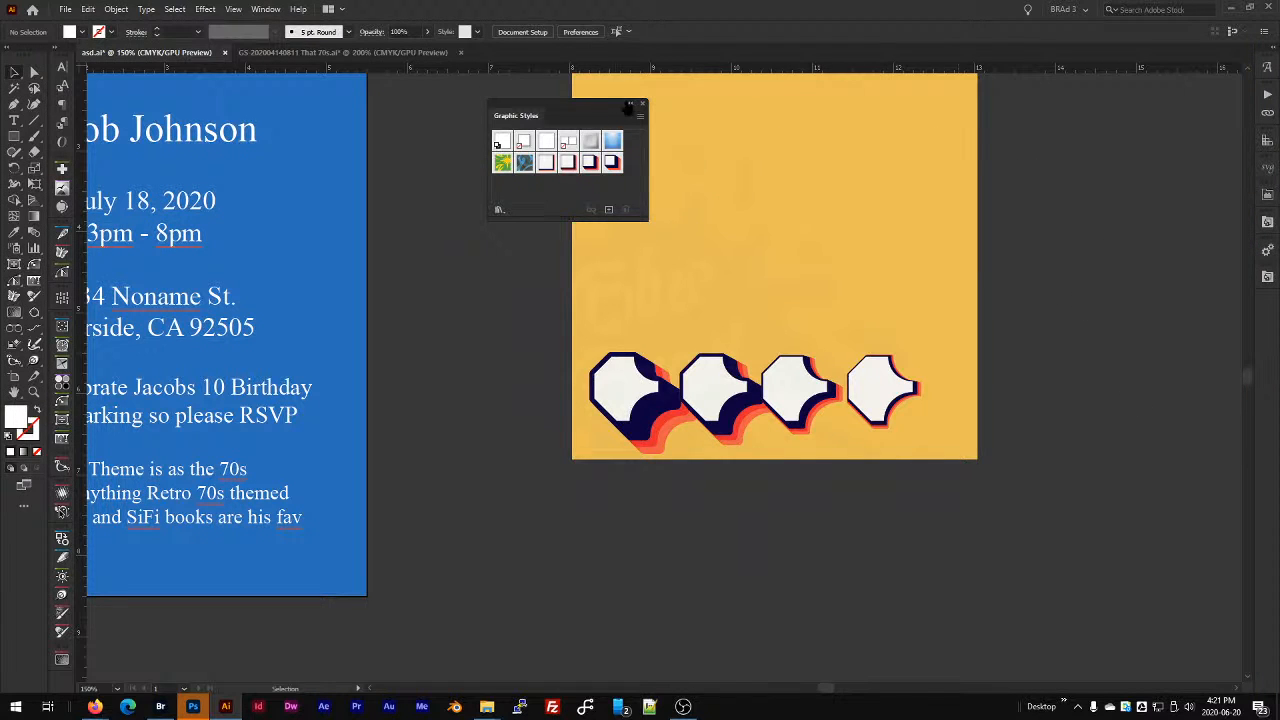
{"action": "left_click_drag", "start_coordinate": [517, 117], "coordinate": [1265, 285]}
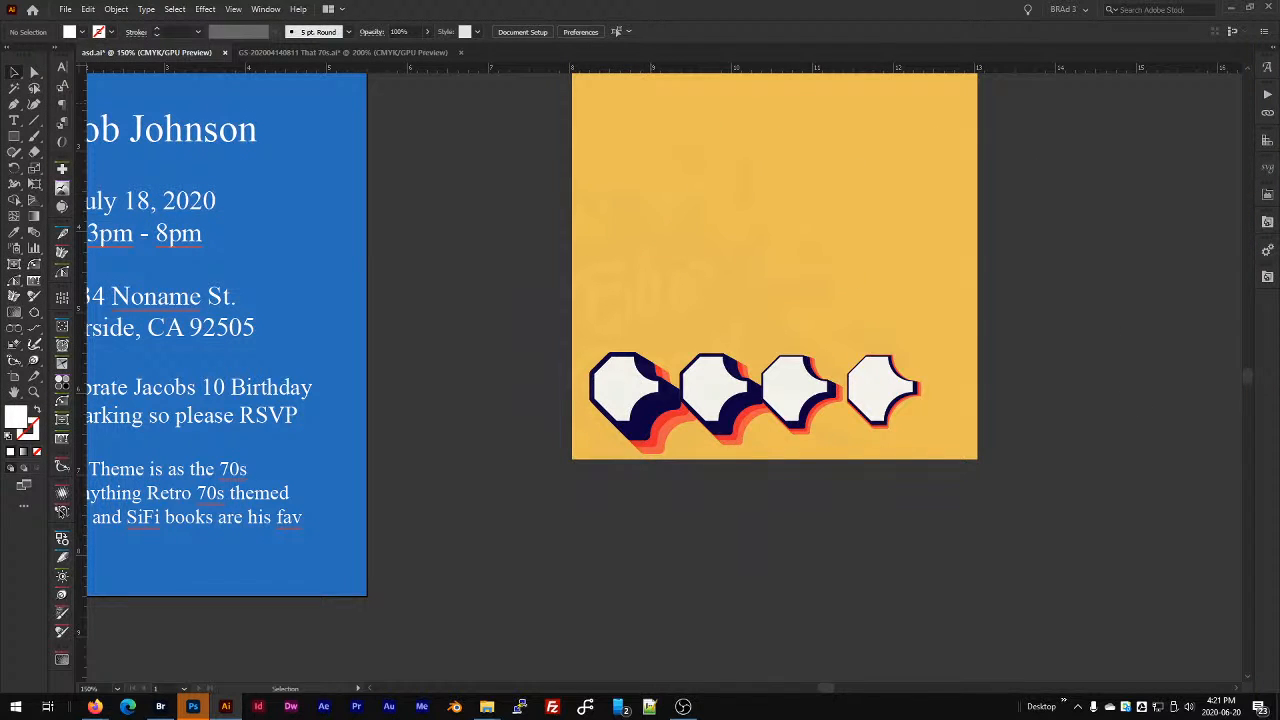
{"action": "left_click", "coordinate": [1267, 277]}
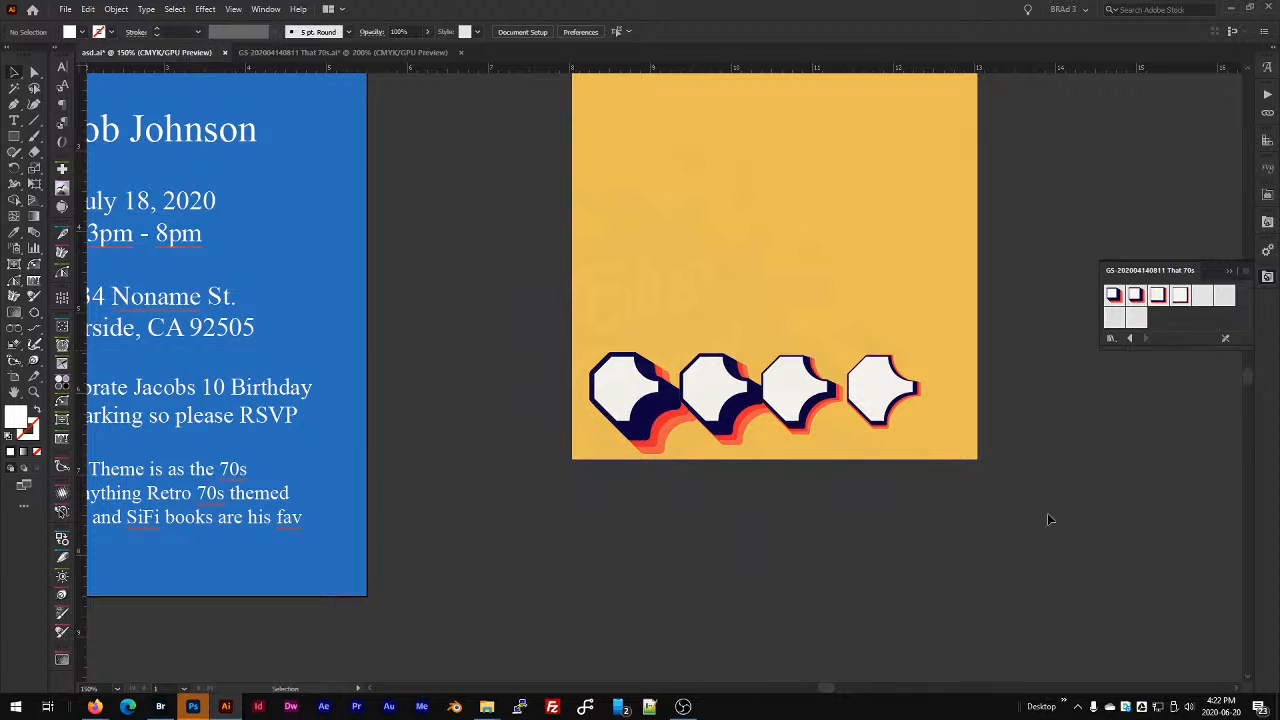
{"action": "left_click", "coordinate": [880, 541]}
{"action": "left_click_drag", "start_coordinate": [880, 541], "coordinate": [616, 220]}
{"action": "key", "text": "Delete"}
{"action": "key", "text": "space"}
{"action": "key", "text": "ctrl+z"}
{"action": "left_click", "coordinate": [862, 551]}
{"action": "left_click", "coordinate": [716, 320]}
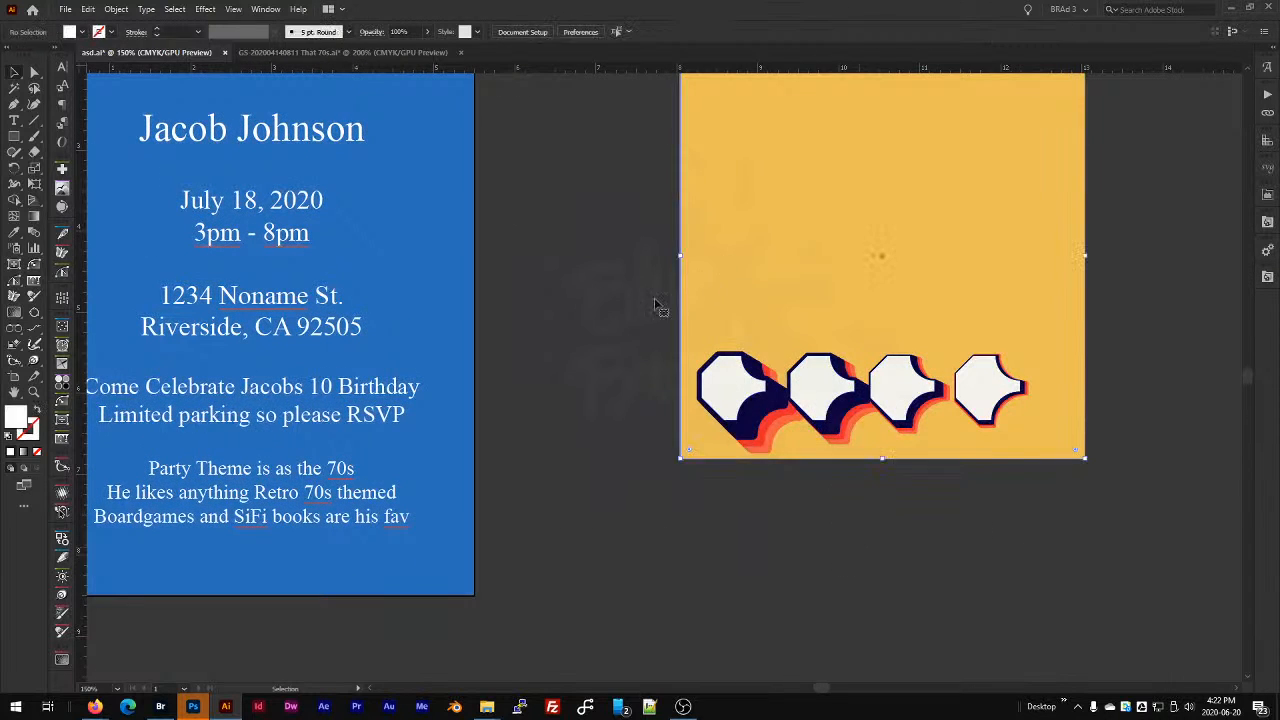
{"action": "key", "text": "space"}
{"action": "left_click_drag", "start_coordinate": [577, 302], "coordinate": [864, 372]}
{"action": "left_click", "coordinate": [863, 371]}
{"action": "left_click", "coordinate": [674, 234]}
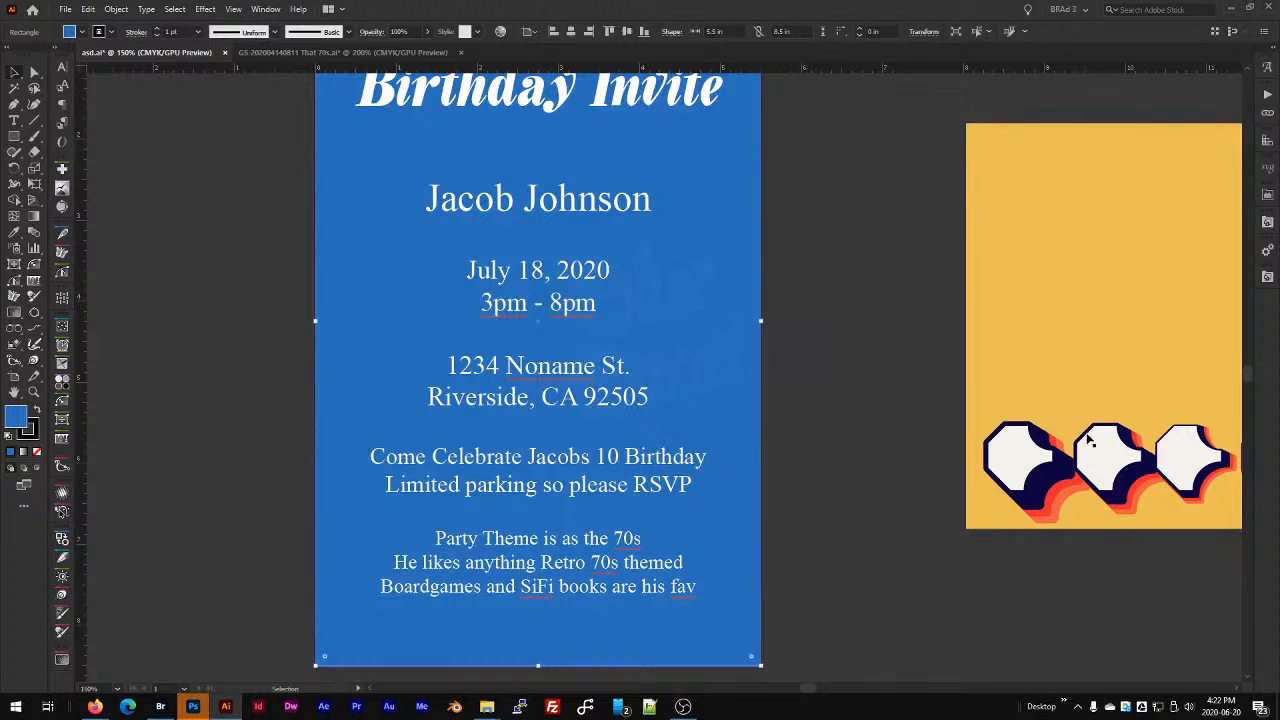
Delete the four notched sample shapes and keep the yellow background square.
{"action": "key", "text": "space"}
{"action": "left_click_drag", "start_coordinate": [1236, 627], "coordinate": [882, 526]}
{"action": "left_click_drag", "start_coordinate": [944, 457], "coordinate": [680, 266]}
{"action": "left_click", "coordinate": [680, 266], "text": "shift"}
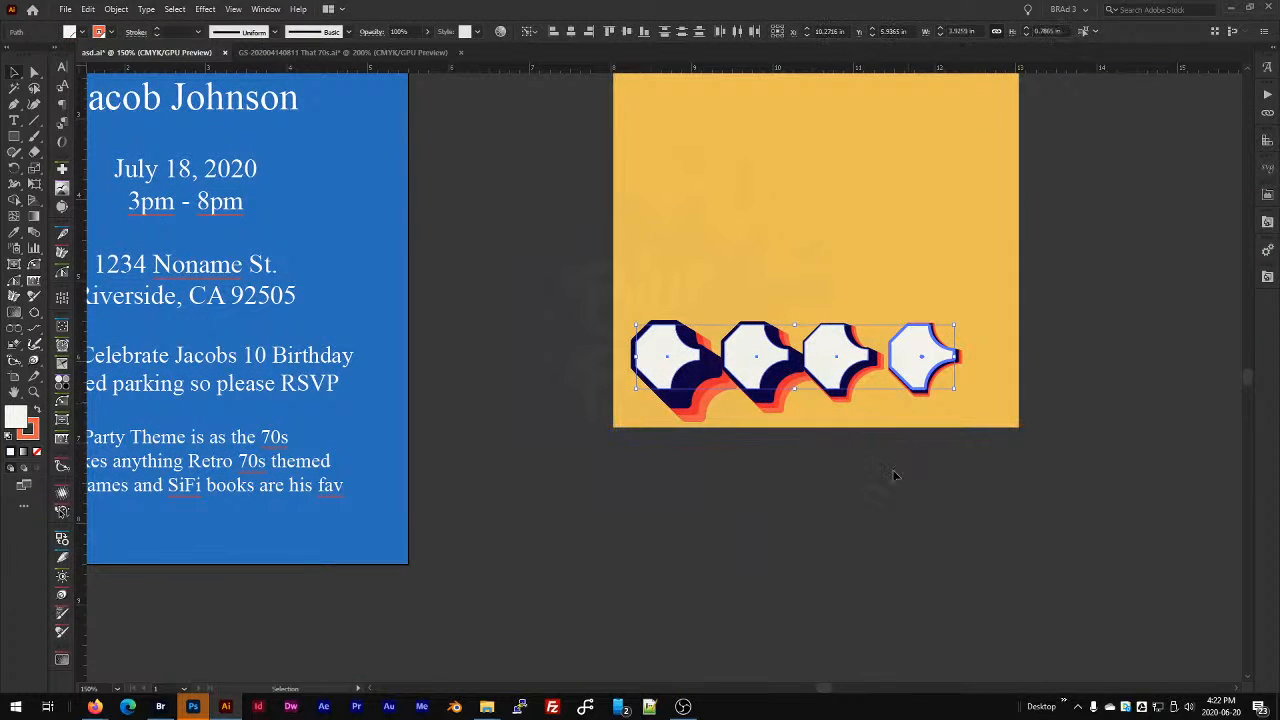
{"action": "key", "text": "Delete"}
Try the second That 70s style on the "Birthday Invite" title, and apply the third style instead.
{"action": "key", "text": "space"}
{"action": "left_click_drag", "start_coordinate": [893, 470], "coordinate": [1171, 689]}
{"action": "left_click", "coordinate": [556, 203]}
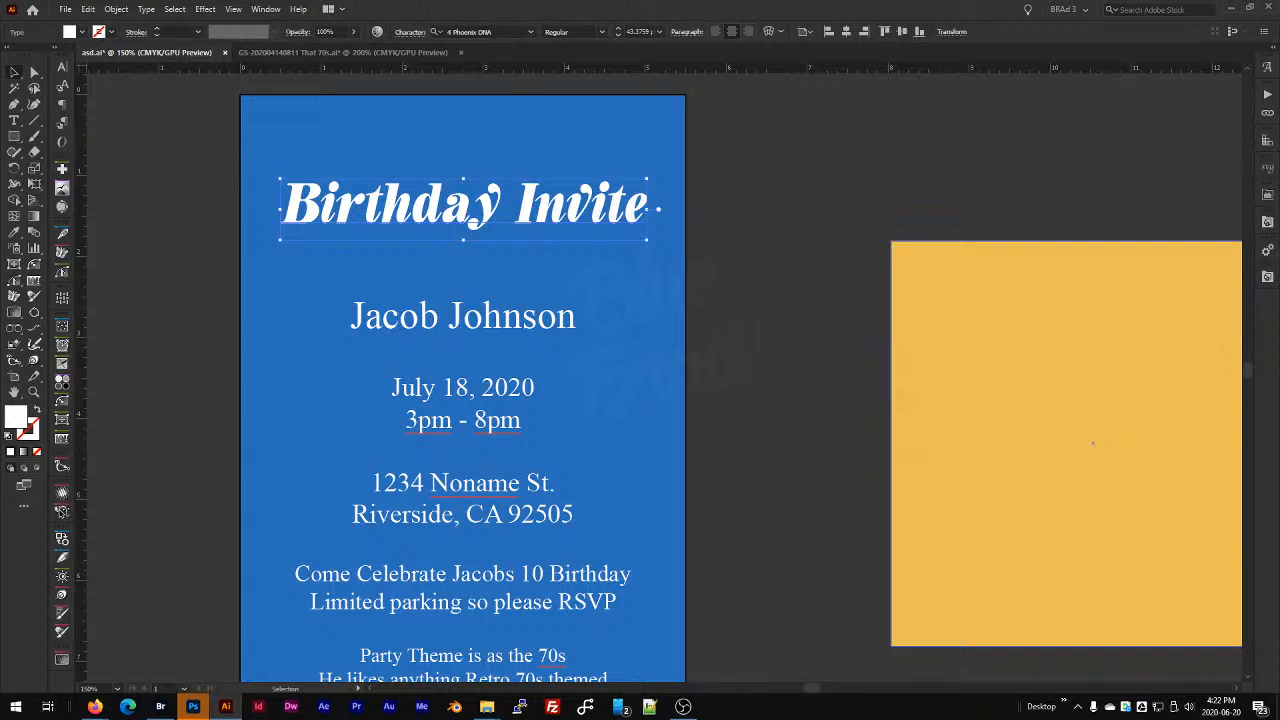
{"action": "left_click", "coordinate": [1266, 276]}
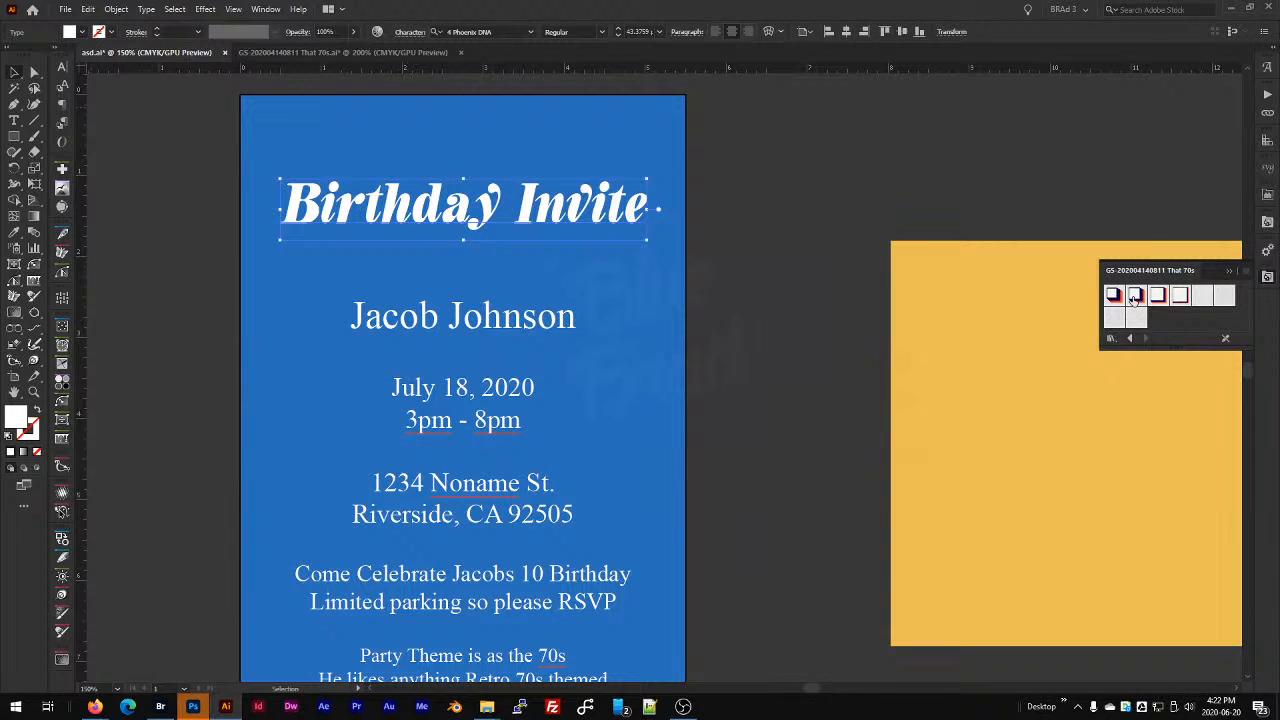
{"action": "left_click", "coordinate": [1135, 296]}
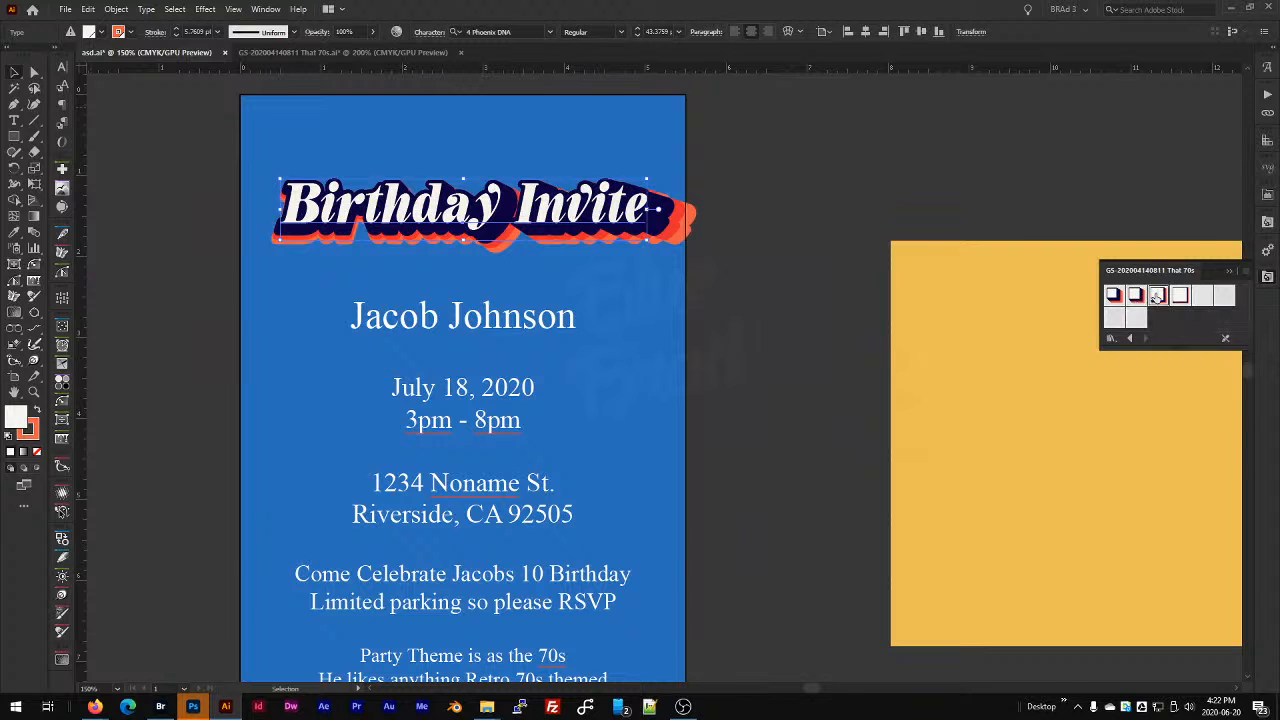
{"action": "left_click", "coordinate": [1157, 296]}
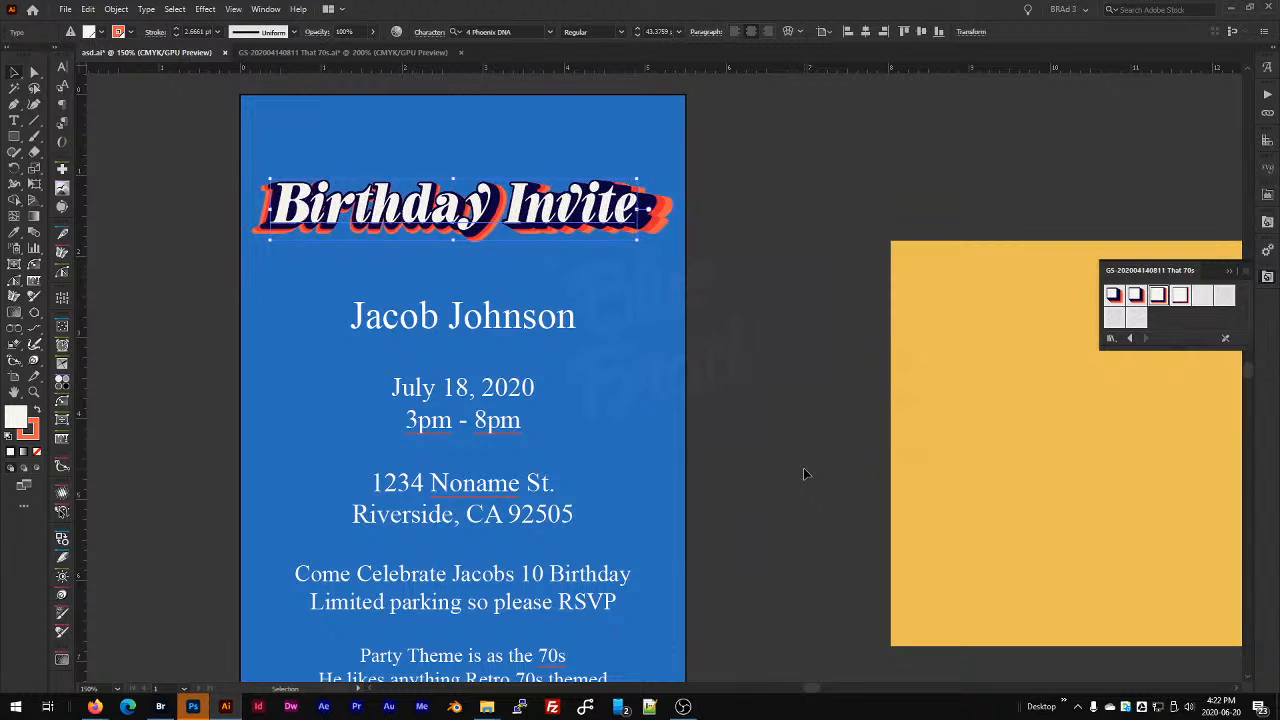
{"action": "left_click", "coordinate": [803, 467]}
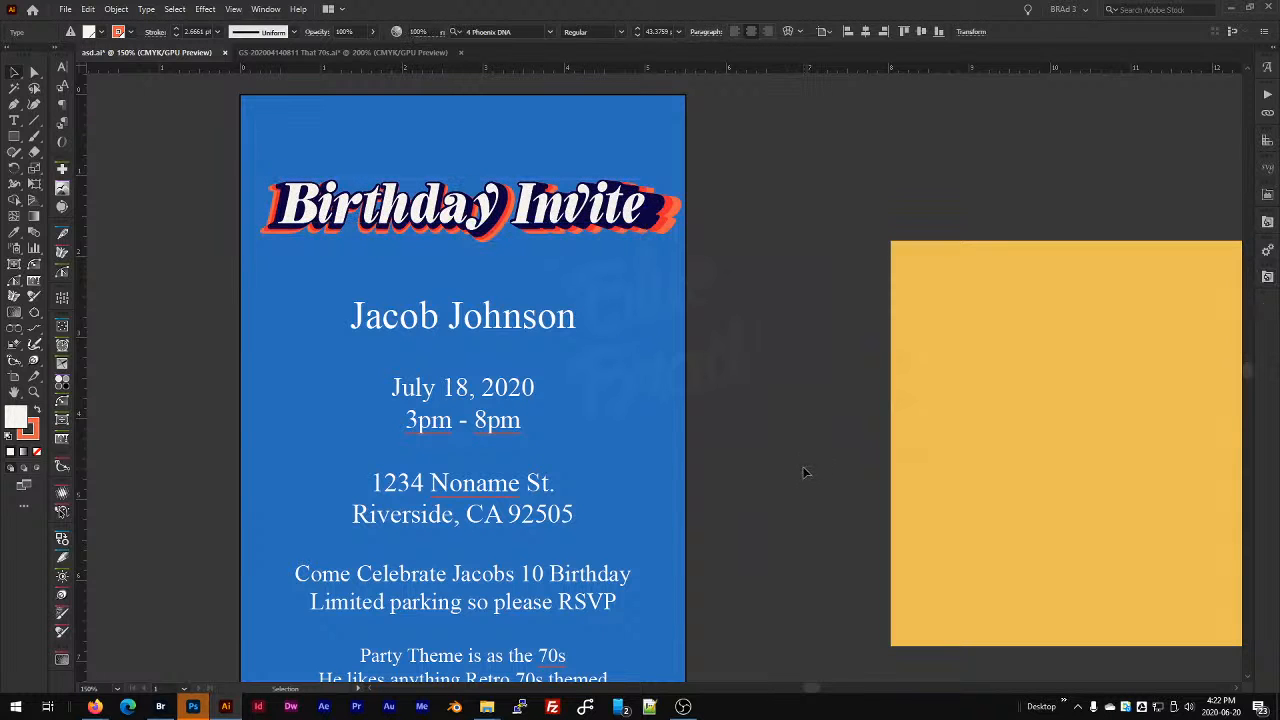
Float the Swatches panel between the invitation and the yellow square.
{"action": "left_click_drag", "start_coordinate": [1279, 290], "coordinate": [770, 109]}
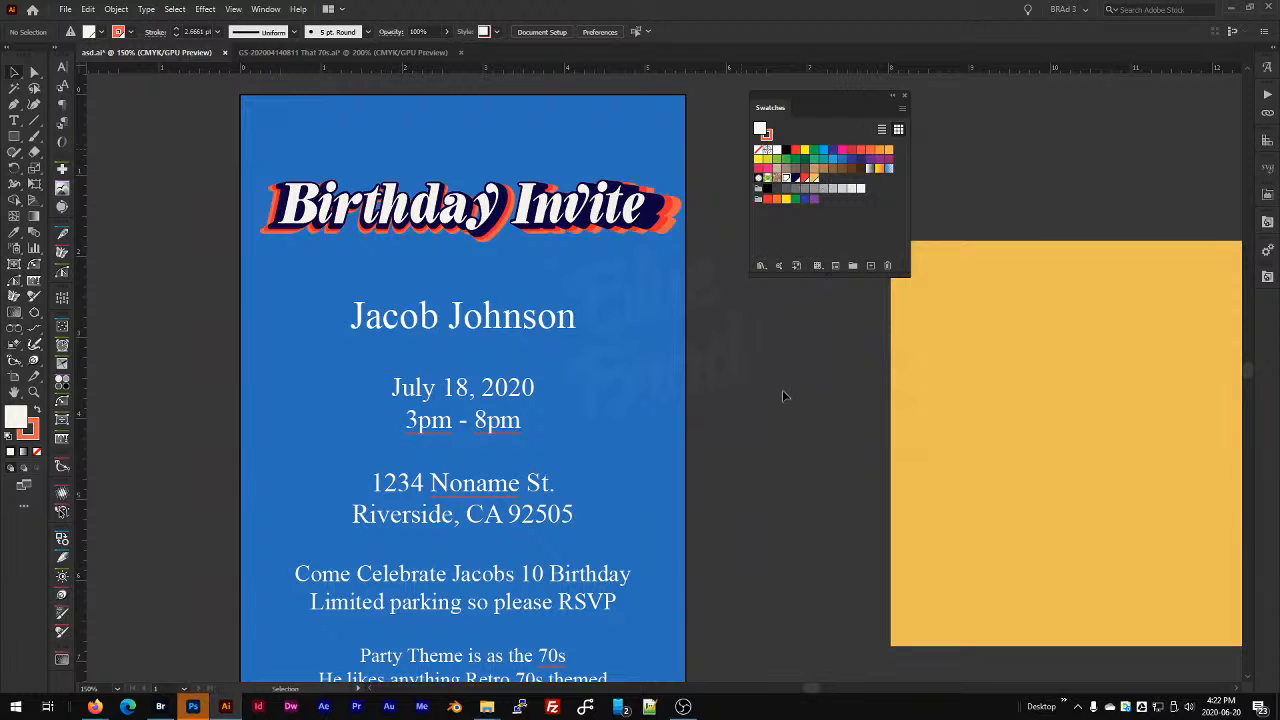
Fill the invitation's background rectangle with the yellow swatch C=0 M=22 Y=76 K=7.
{"action": "left_click", "coordinate": [668, 324]}
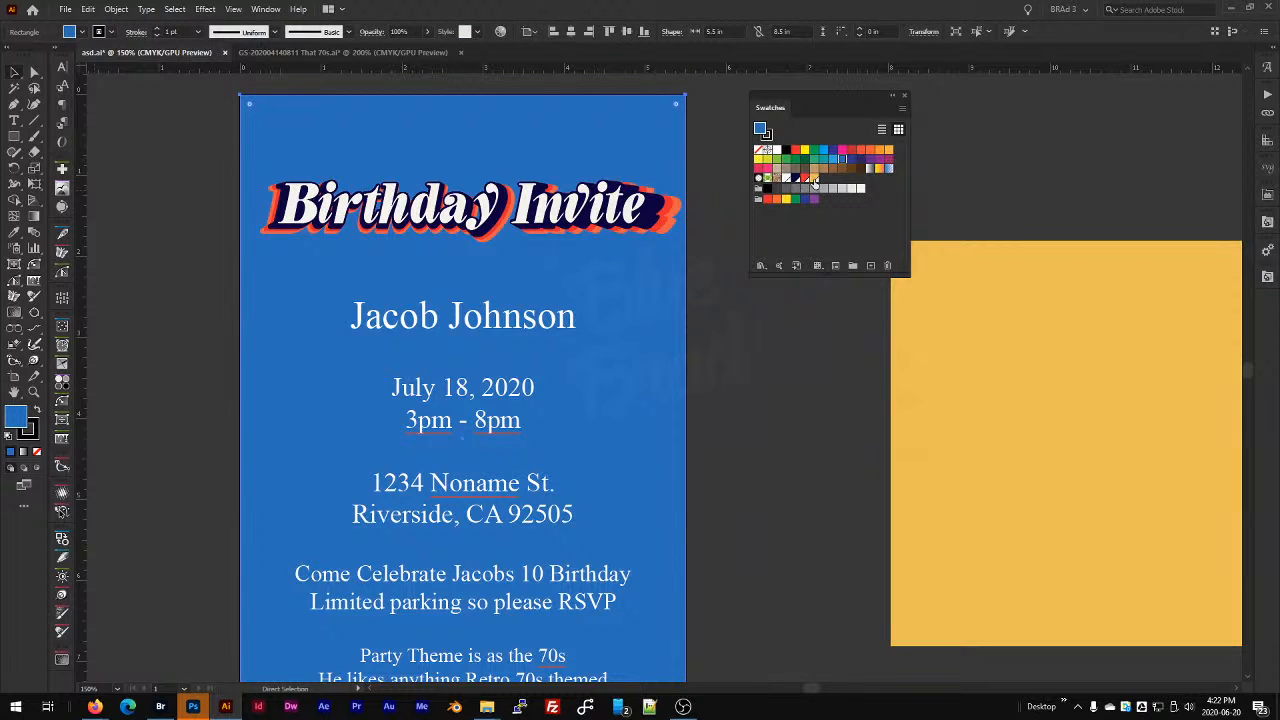
{"action": "left_click", "coordinate": [812, 178]}
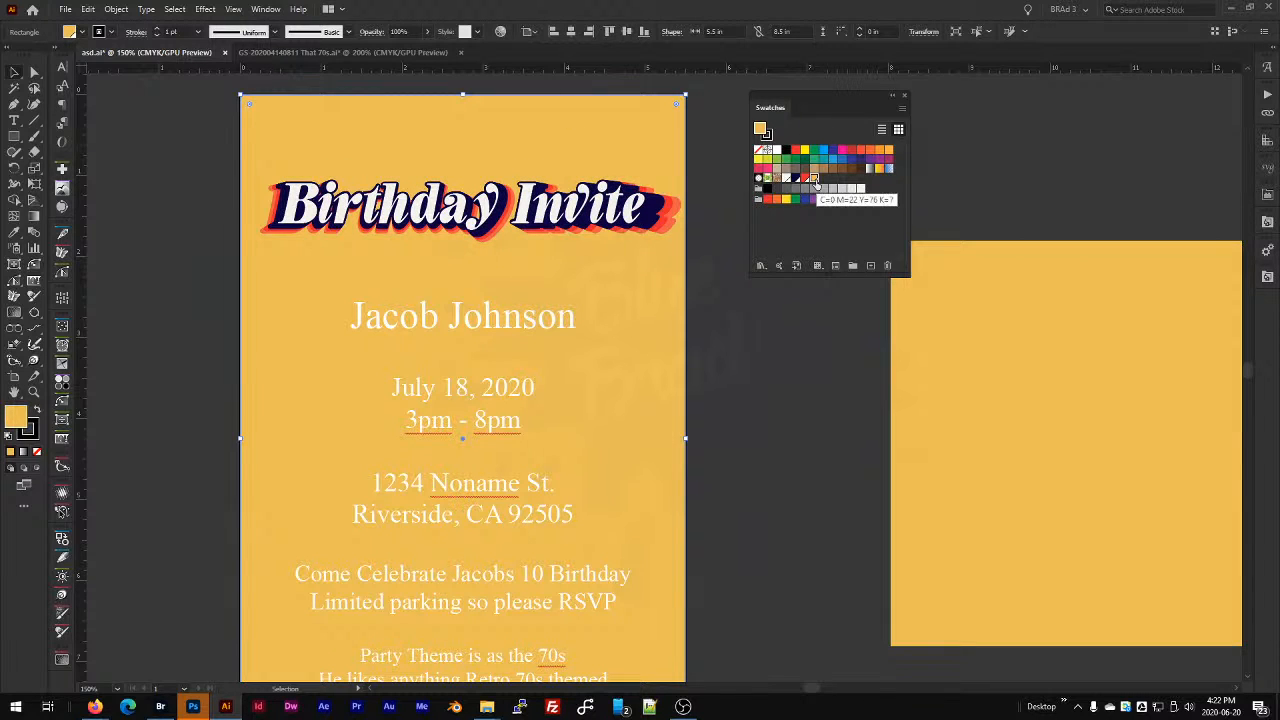
{"action": "left_click", "coordinate": [780, 354]}
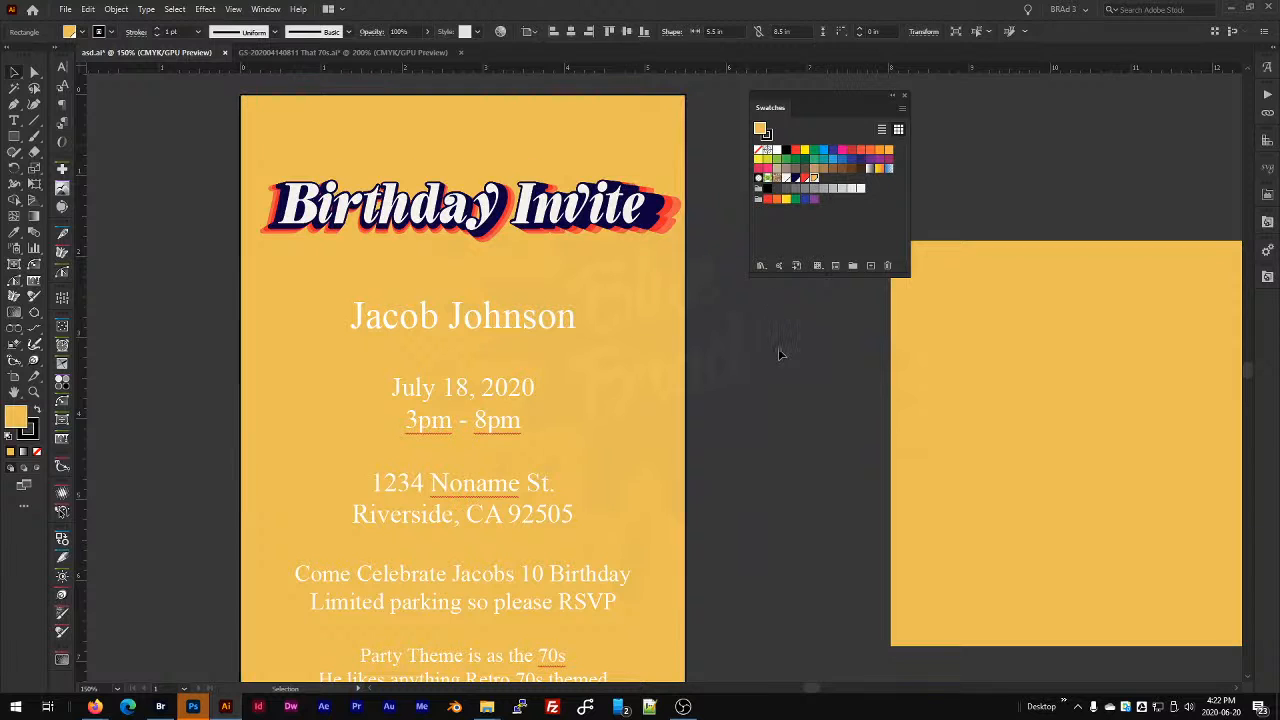
Edit the global navy swatch, mixing a dark brown of about C=0 M=51 Y=74 K=84.
{"action": "double_click", "coordinate": [801, 183]}
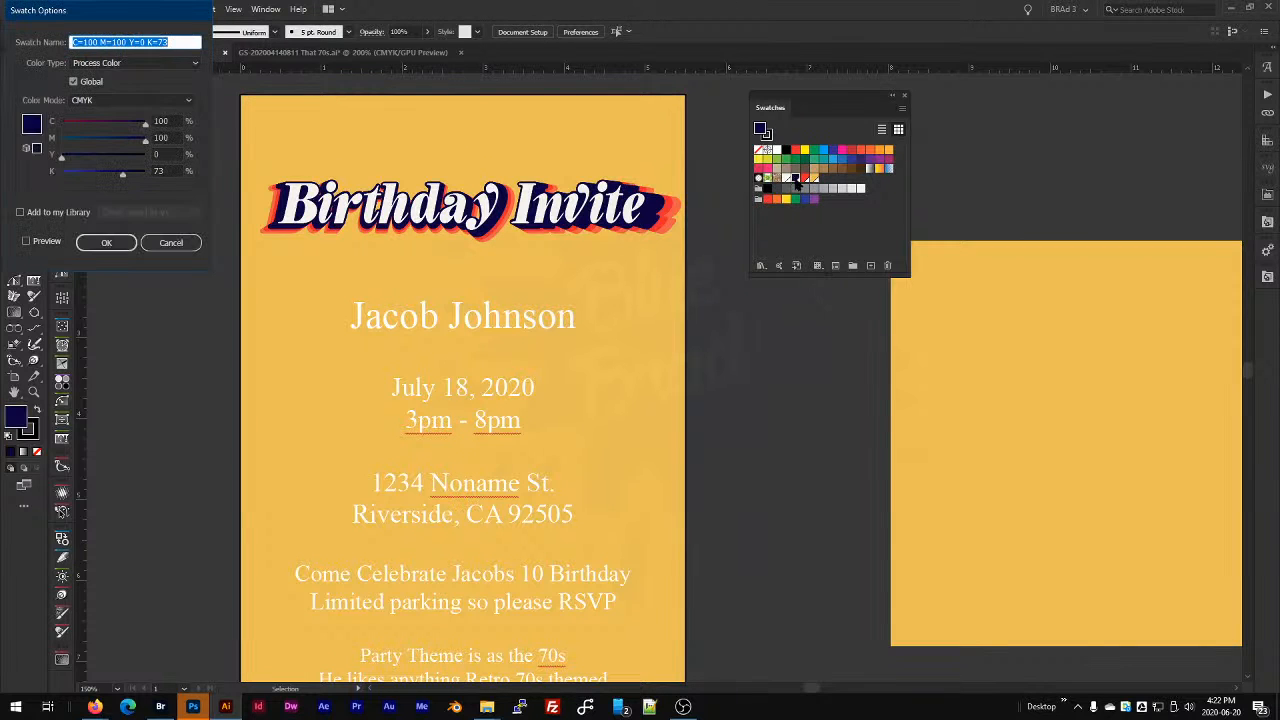
{"action": "left_click_drag", "start_coordinate": [135, 14], "coordinate": [603, 291]}
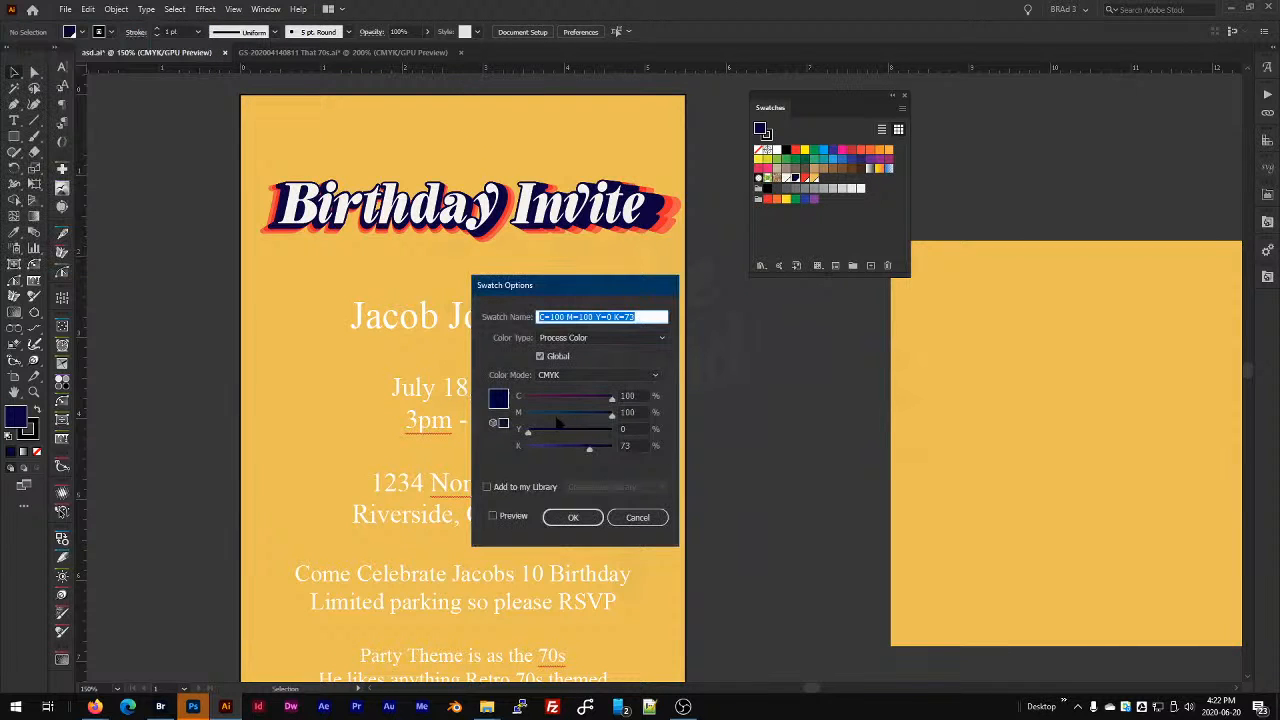
{"action": "left_click_drag", "start_coordinate": [590, 449], "coordinate": [456, 402]}
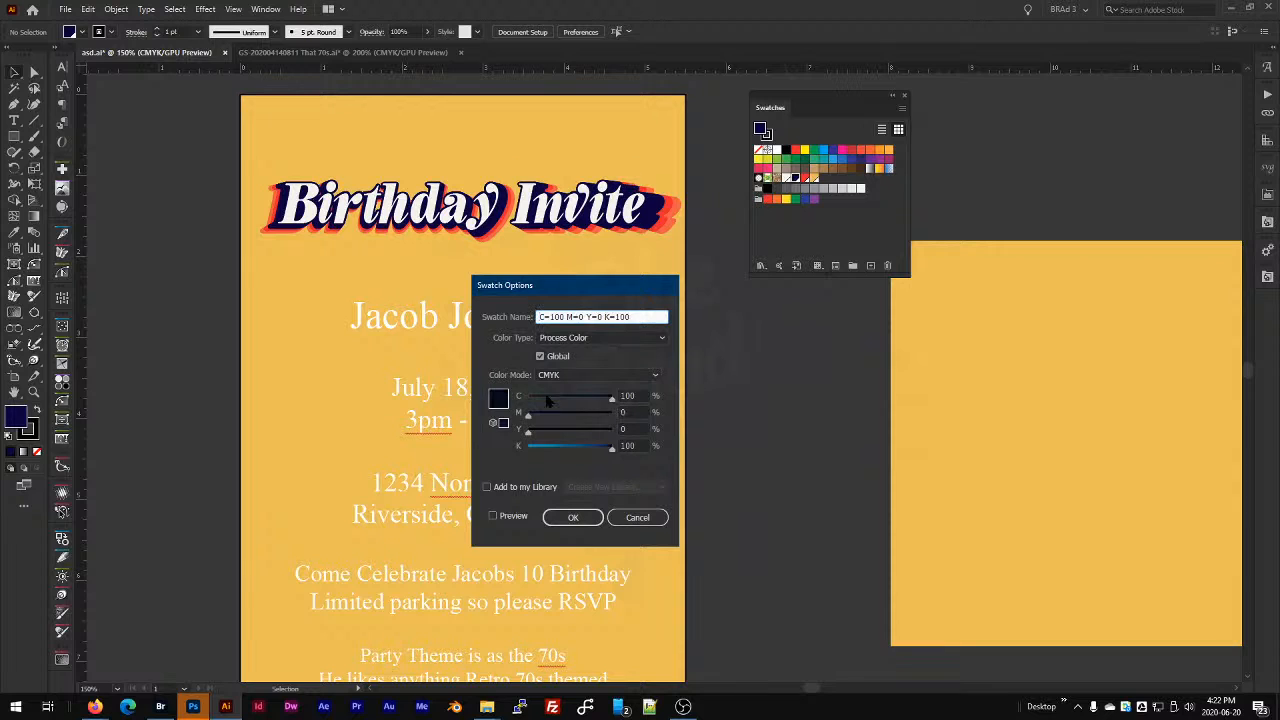
{"action": "left_click_drag", "start_coordinate": [612, 399], "coordinate": [522, 412]}
{"action": "left_click_drag", "start_coordinate": [610, 450], "coordinate": [706, 459]}
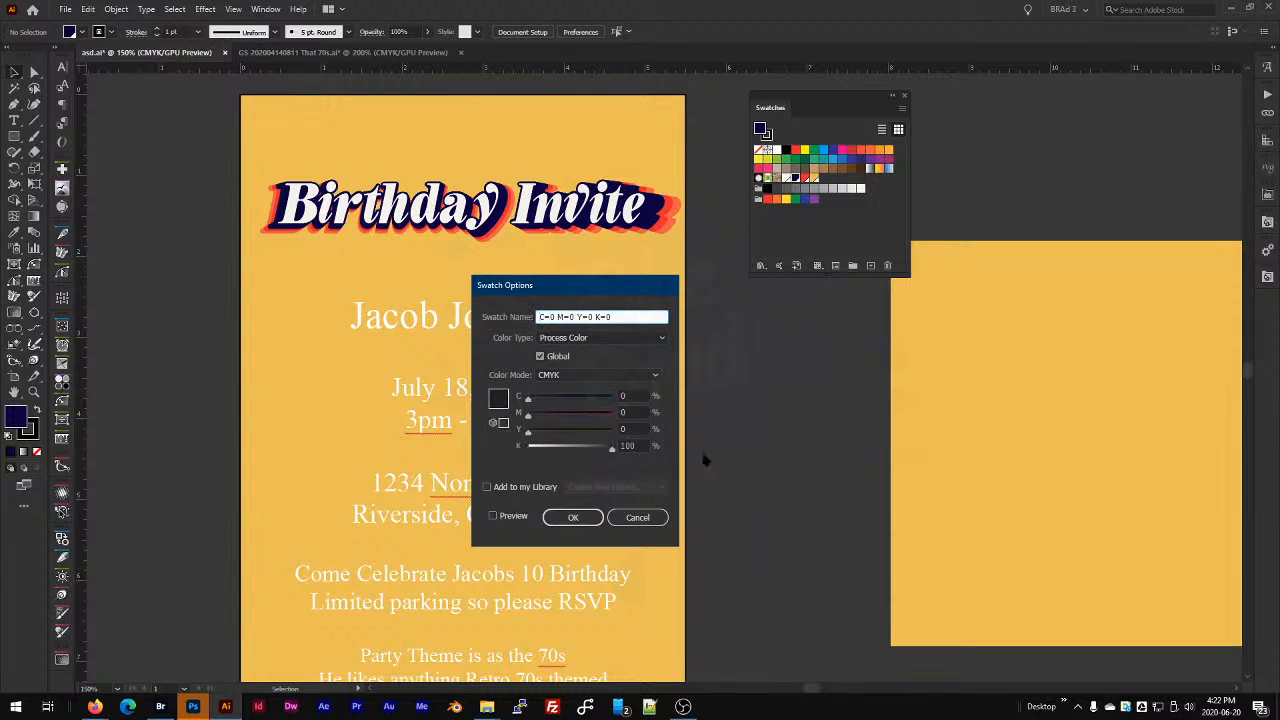
{"action": "left_click", "coordinate": [571, 416]}
{"action": "left_click_drag", "start_coordinate": [528, 431], "coordinate": [591, 433]}
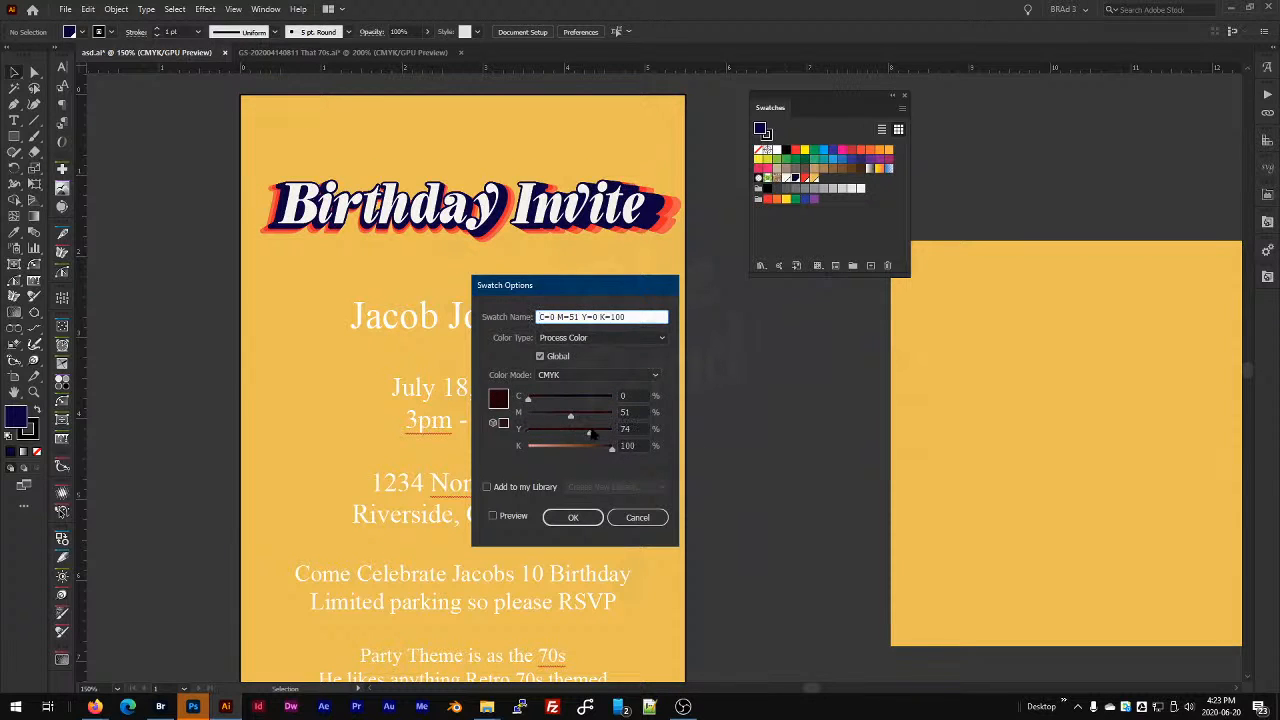
{"action": "left_click", "coordinate": [597, 449]}
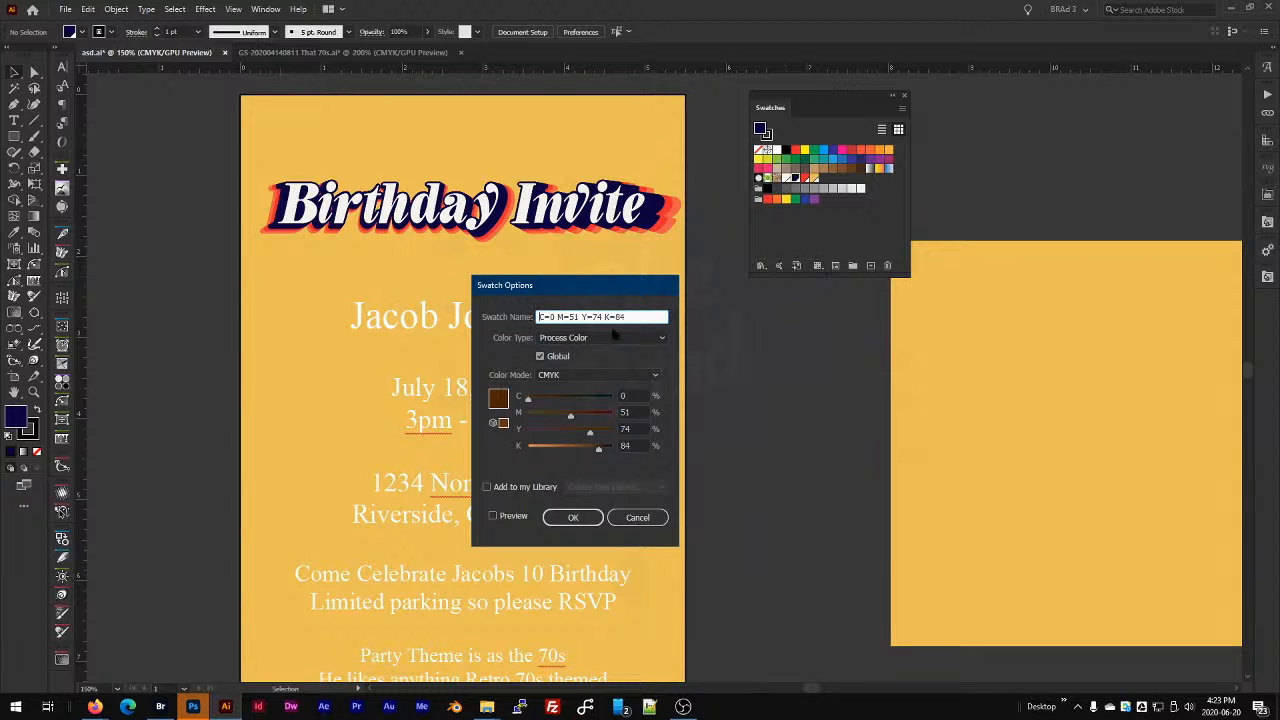
Refine the dark brown swatch to M=50, Y=75 and K=80 and accept it.
{"action": "left_click", "coordinate": [627, 412]}
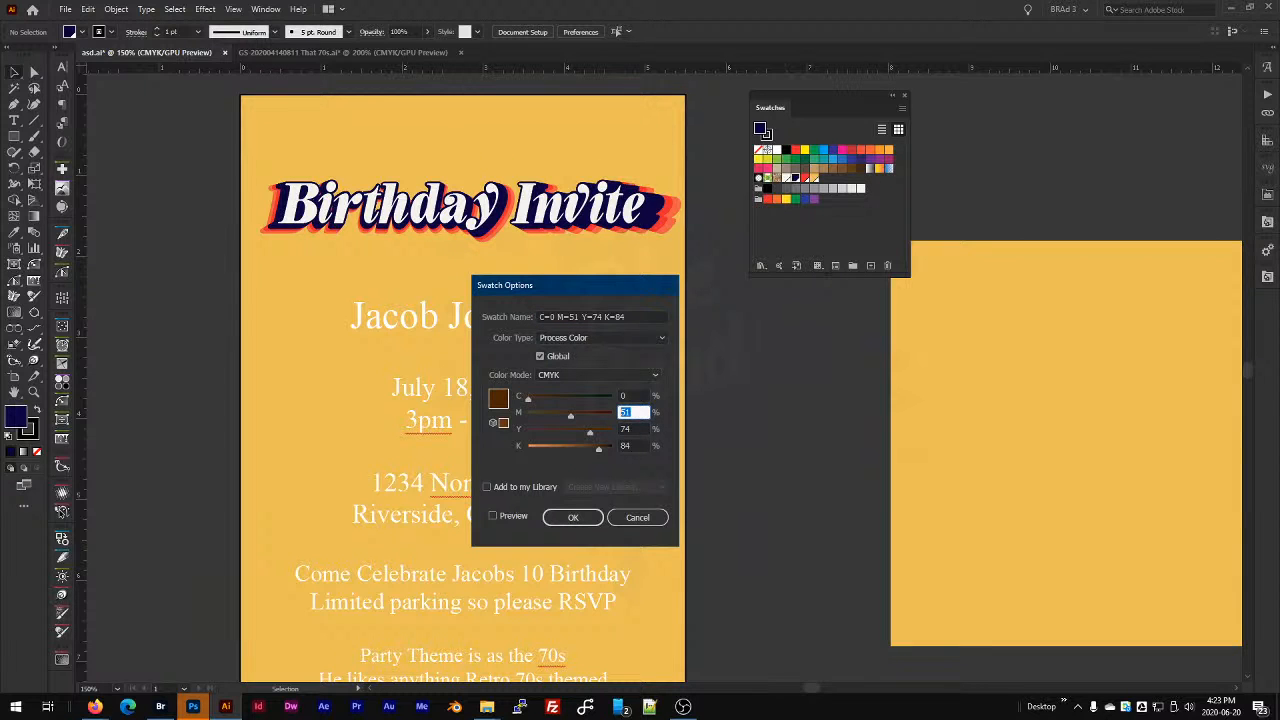
{"action": "type", "text": "50"}
{"action": "key", "text": "Tab"}
{"action": "type", "text": "75"}
{"action": "key", "text": "Tab"}
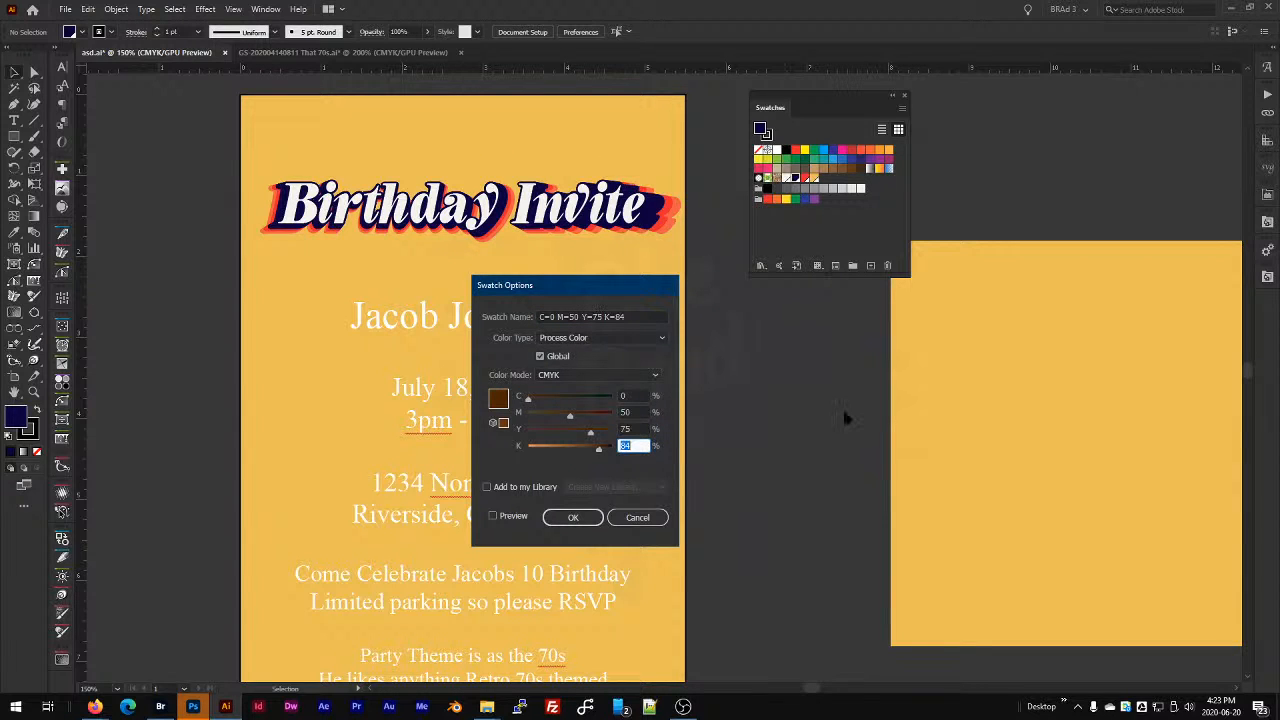
{"action": "type", "text": "80"}
{"action": "left_click", "coordinate": [573, 518]}
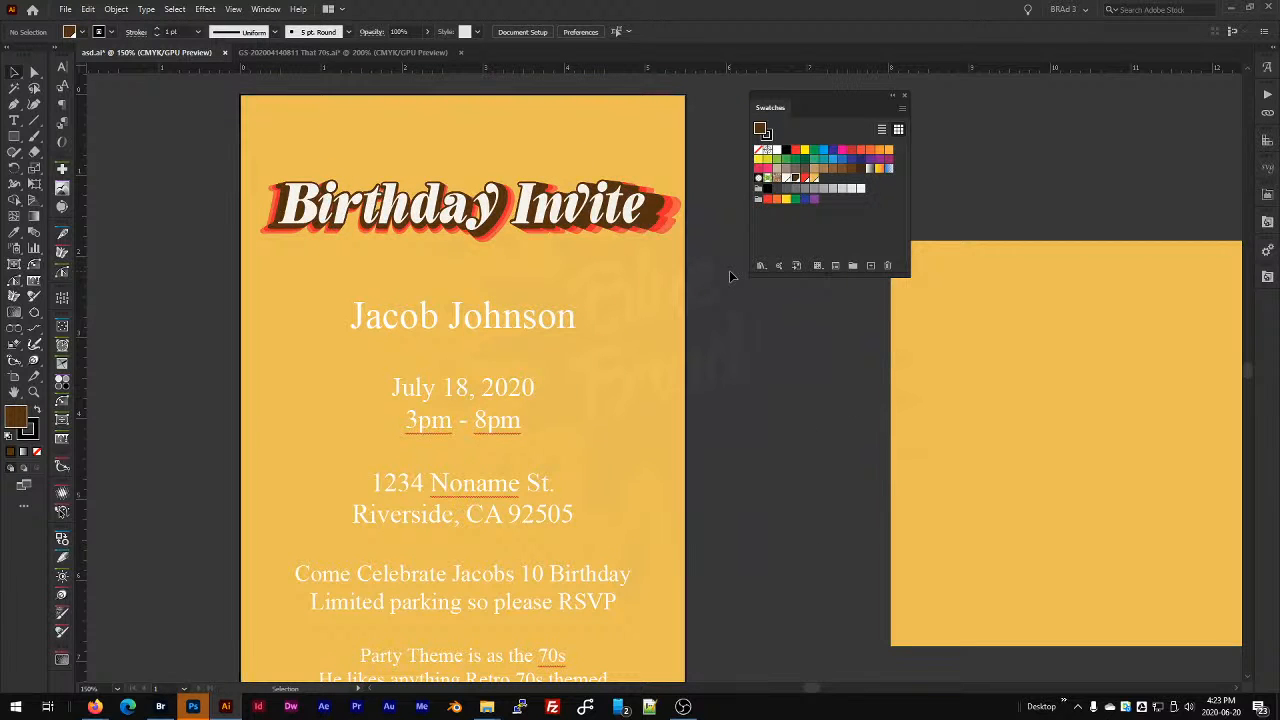
Recolour the global red swatch to a burnt orange with M=66 and K=25.
{"action": "double_click", "coordinate": [806, 179]}
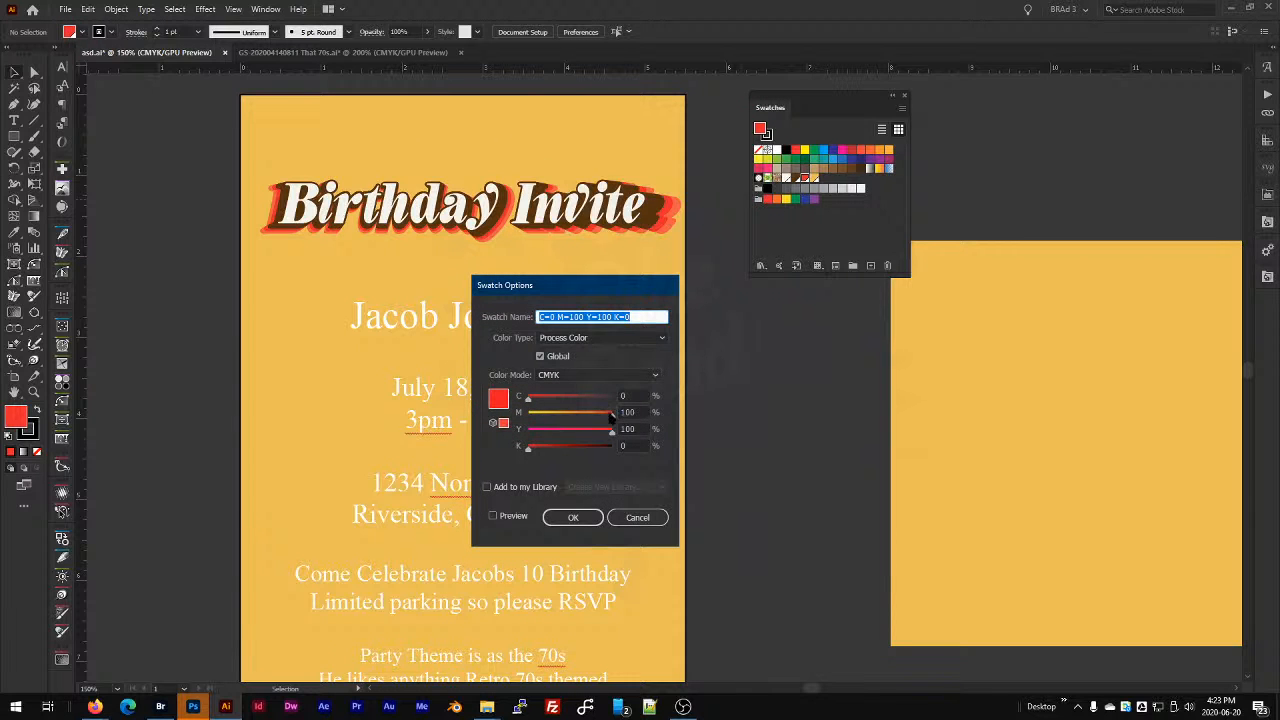
{"action": "mouse_move", "coordinate": [609, 420]}
{"action": "left_mouse_down"}
{"action": "mouse_move", "coordinate": [573, 414]}
{"action": "mouse_move", "coordinate": [586, 414]}
{"action": "left_mouse_up"}
{"action": "left_click_drag", "start_coordinate": [528, 447], "coordinate": [551, 450]}
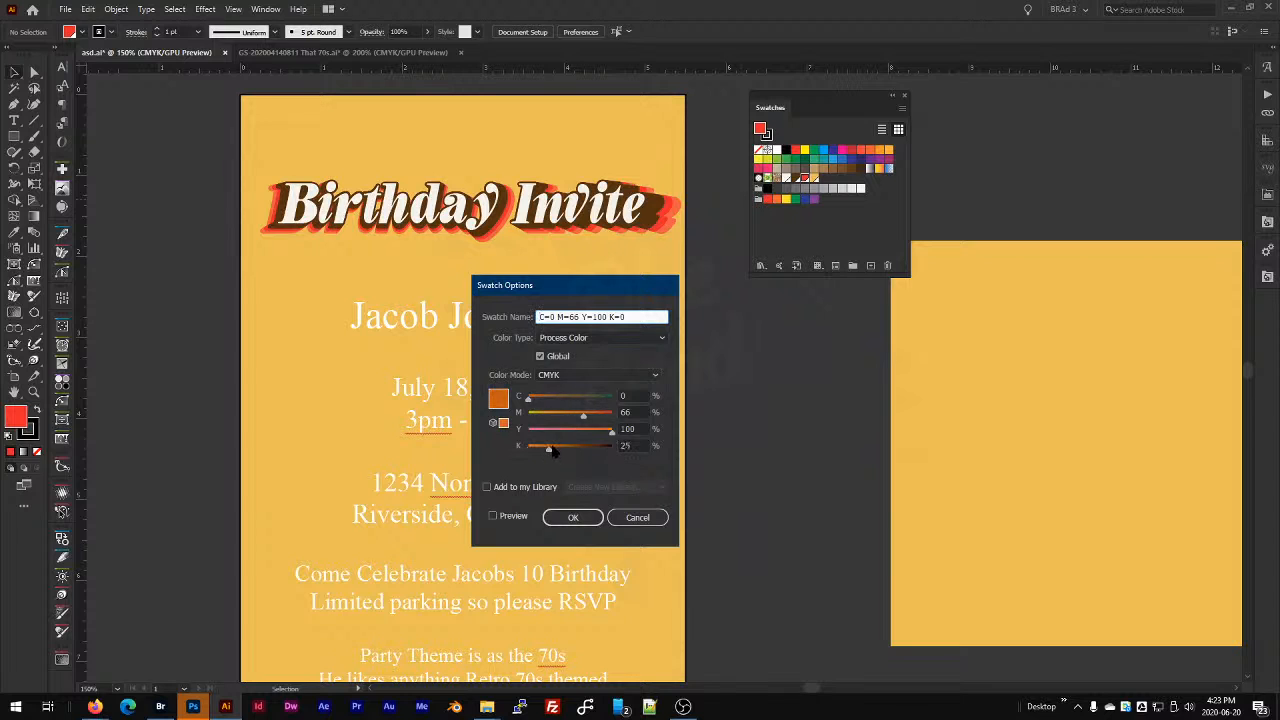
{"action": "left_click", "coordinate": [573, 517]}
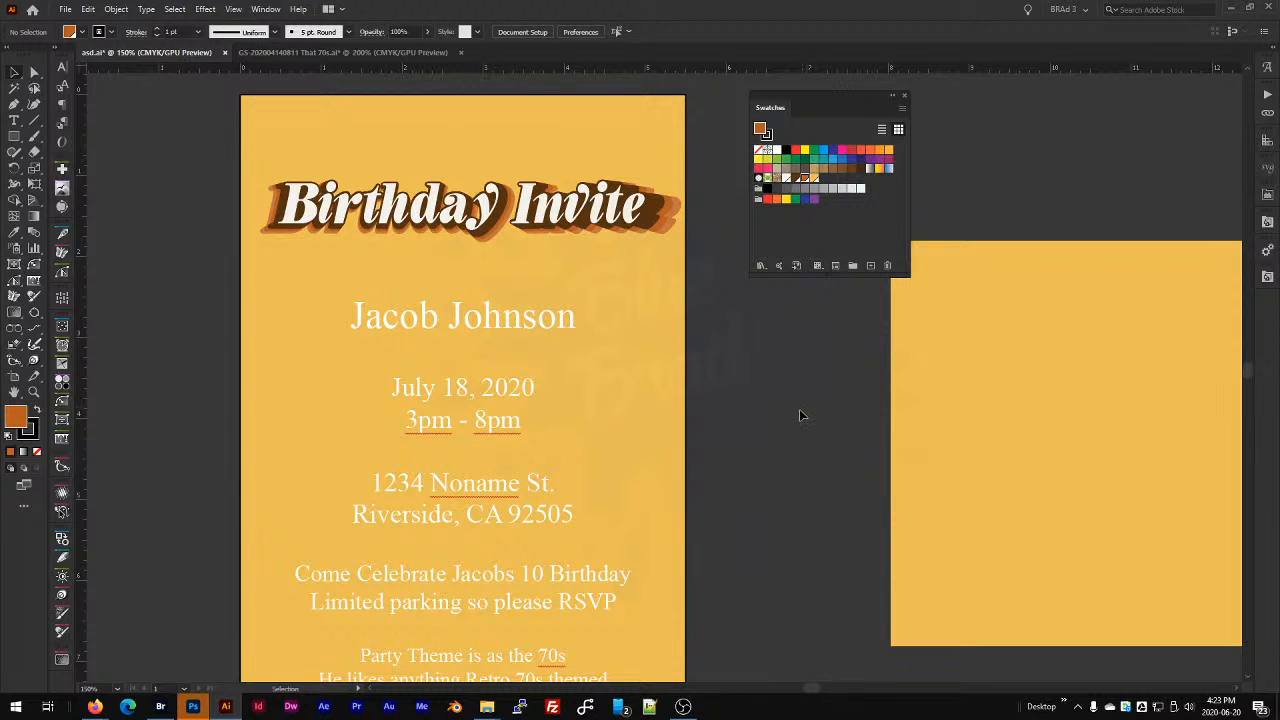
Lower the yellow content of the global background swatch to Y=19 for a pale pink.
{"action": "double_click", "coordinate": [813, 178]}
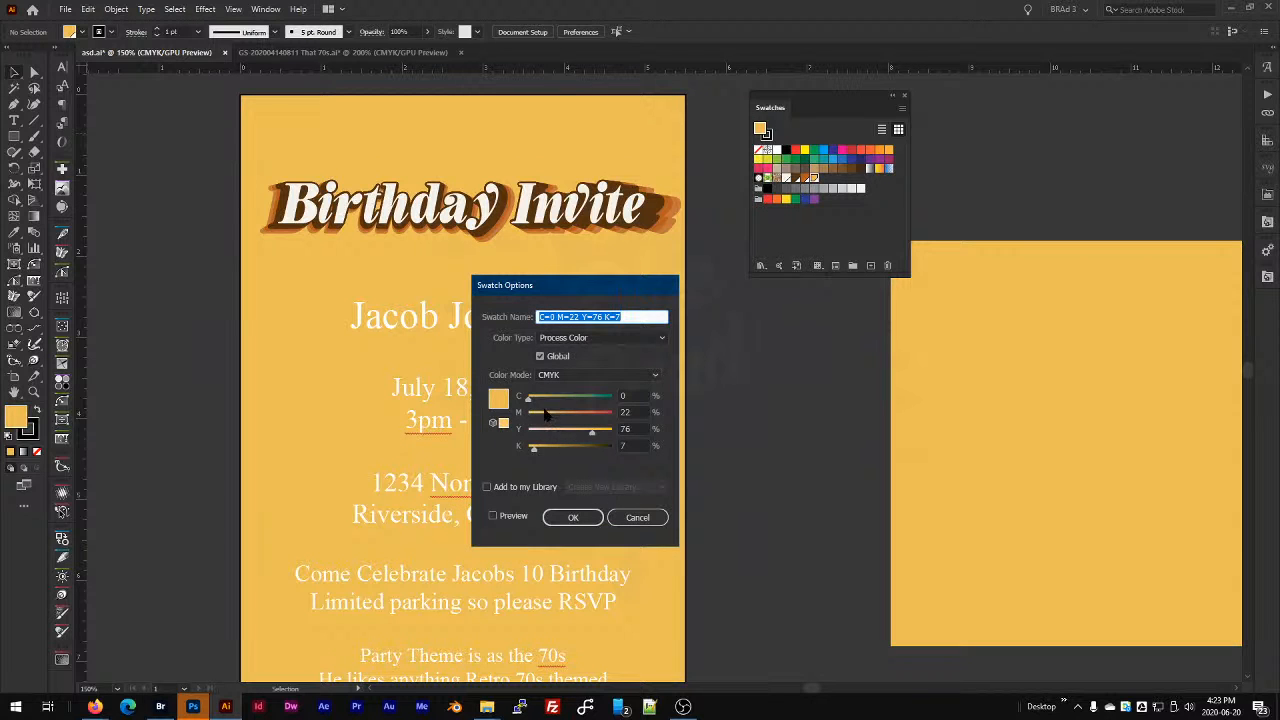
{"action": "left_click_drag", "start_coordinate": [595, 432], "coordinate": [549, 432]}
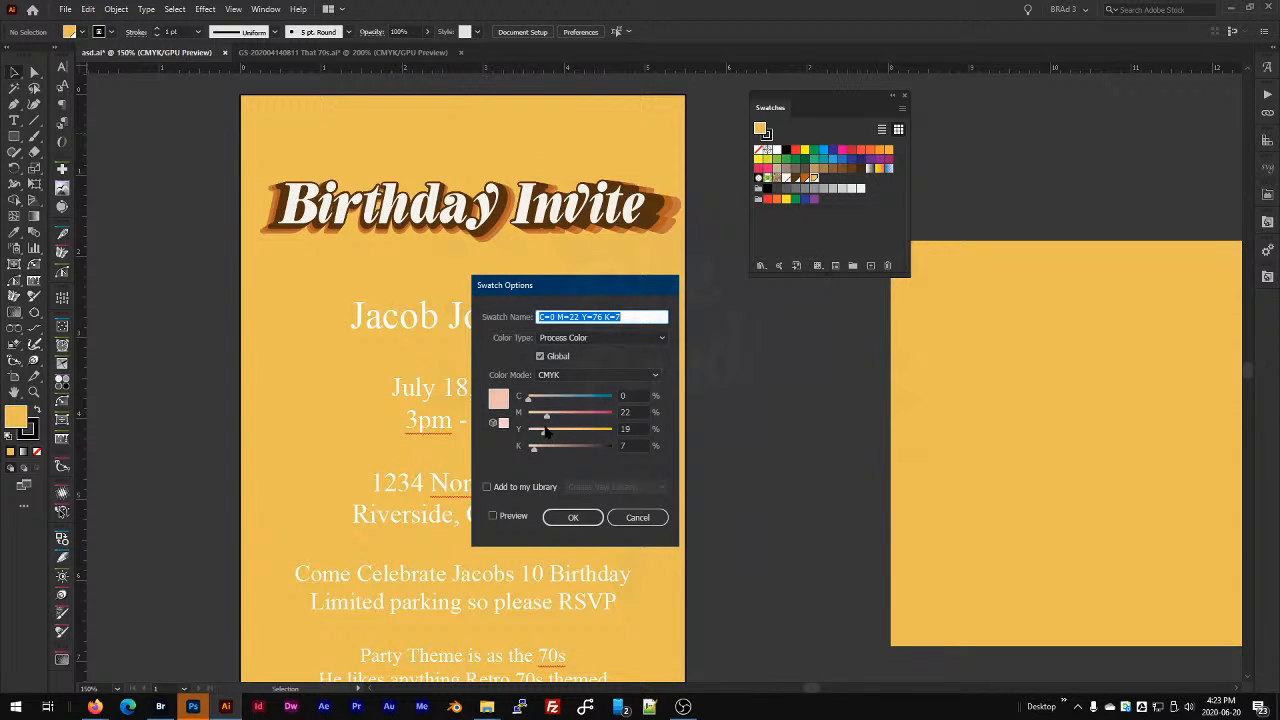
{"action": "left_click", "coordinate": [573, 517]}
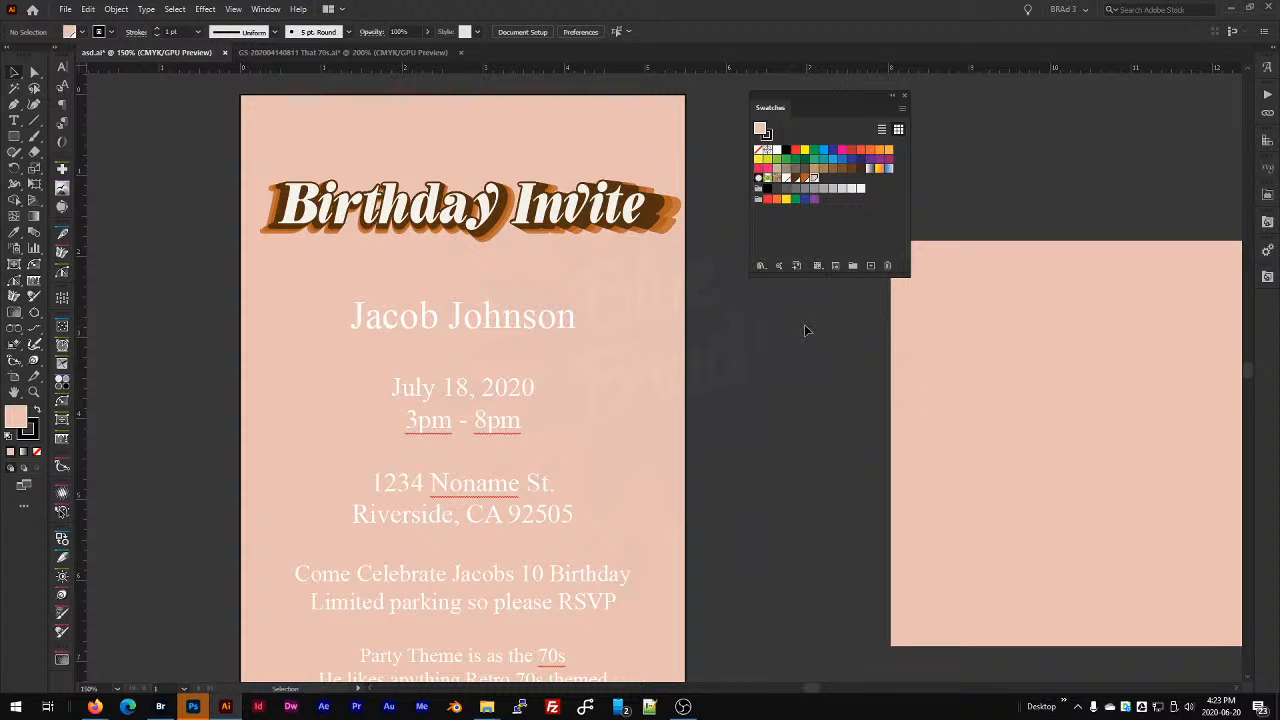
Undo the swatch colour edits and the yellow fill of the invitation's background.
{"action": "key", "text": "ctrl+z"}
{"action": "key", "text": "ctrl+z"}
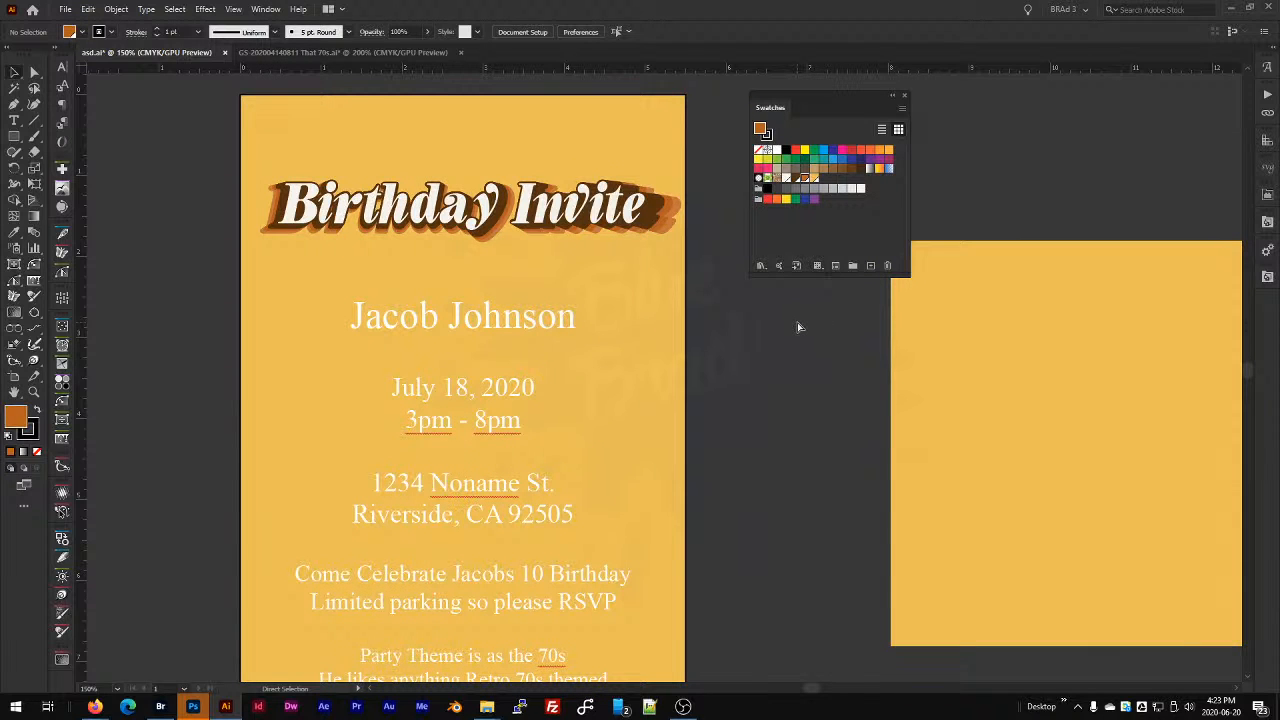
{"action": "key", "text": "ctrl+z"}
{"action": "key", "text": "ctrl+z"}
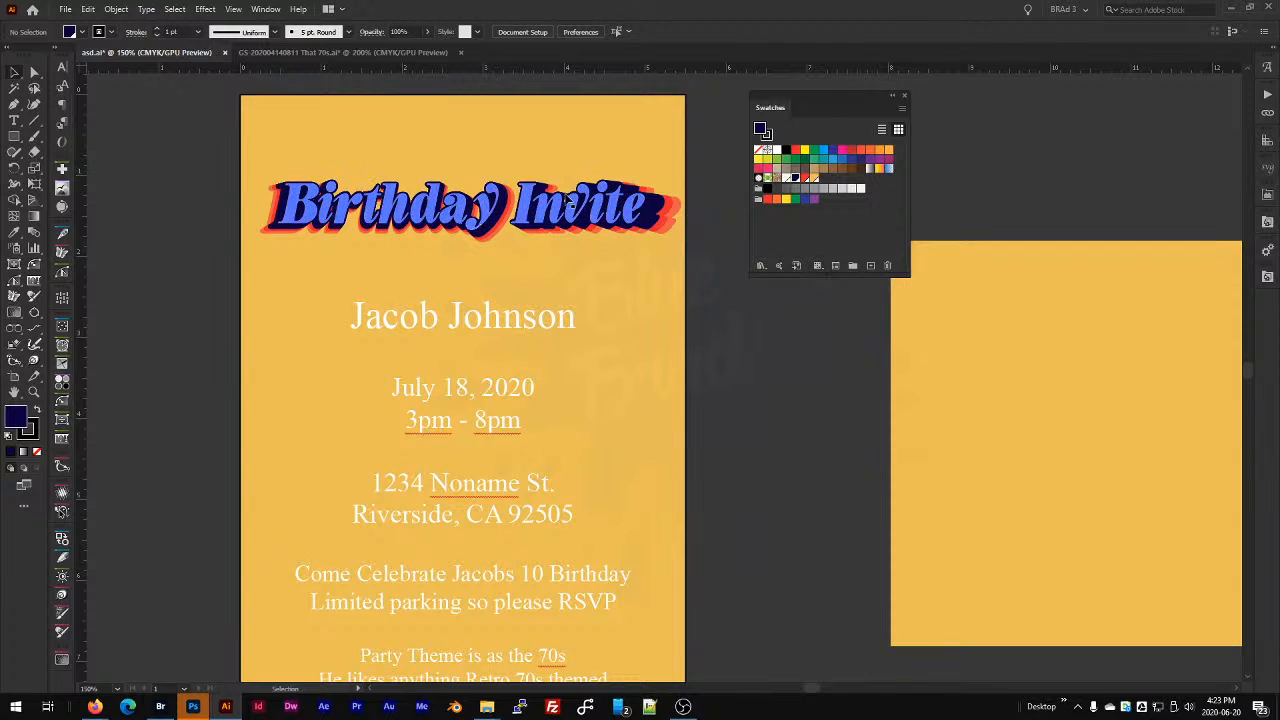
{"action": "key", "text": "ctrl+z"}
{"action": "key", "text": "ctrl+z"}
{"action": "key", "text": "ctrl+shift+z"}
{"action": "key", "text": "ctrl+z"}
{"action": "key", "text": "ctrl+z"}
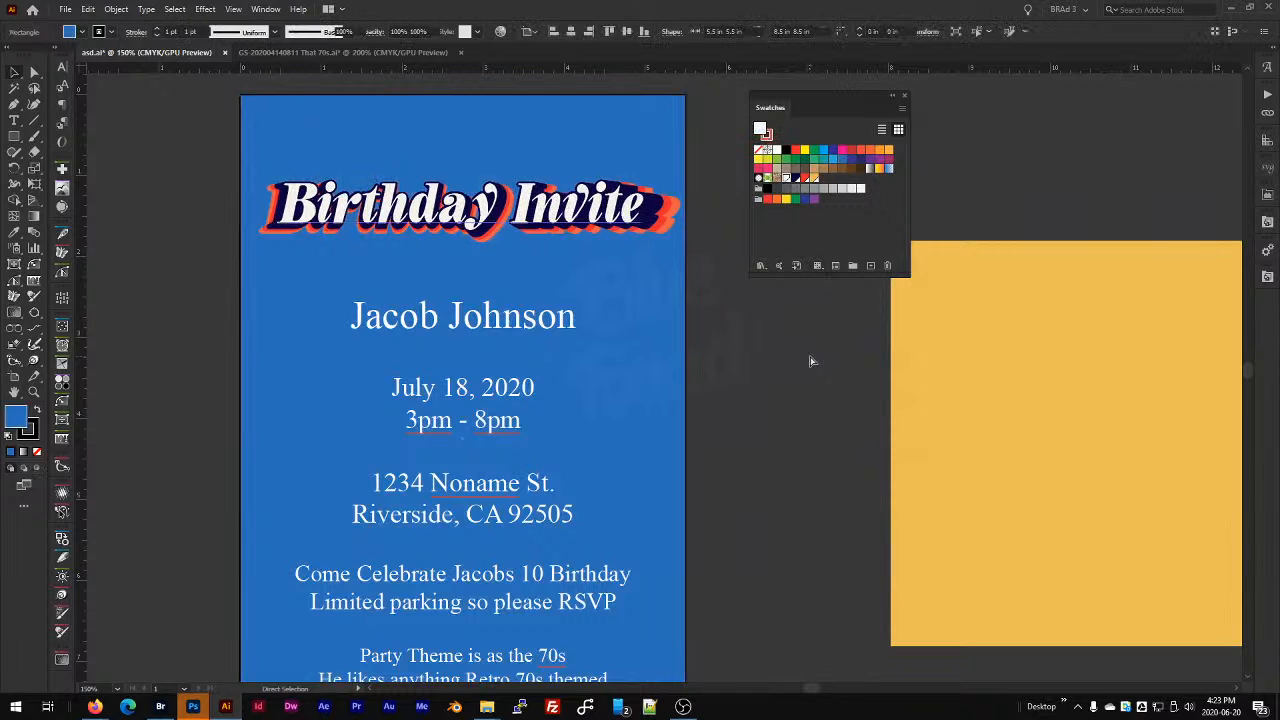
Restore the pink background and brown title swatch colours by redoing the undone edits.
{"action": "key", "text": "ctrl+z"}
{"action": "key", "text": "ctrl+z"}
{"action": "key", "text": "ctrl+z"}
{"action": "key", "text": "ctrl+z"}
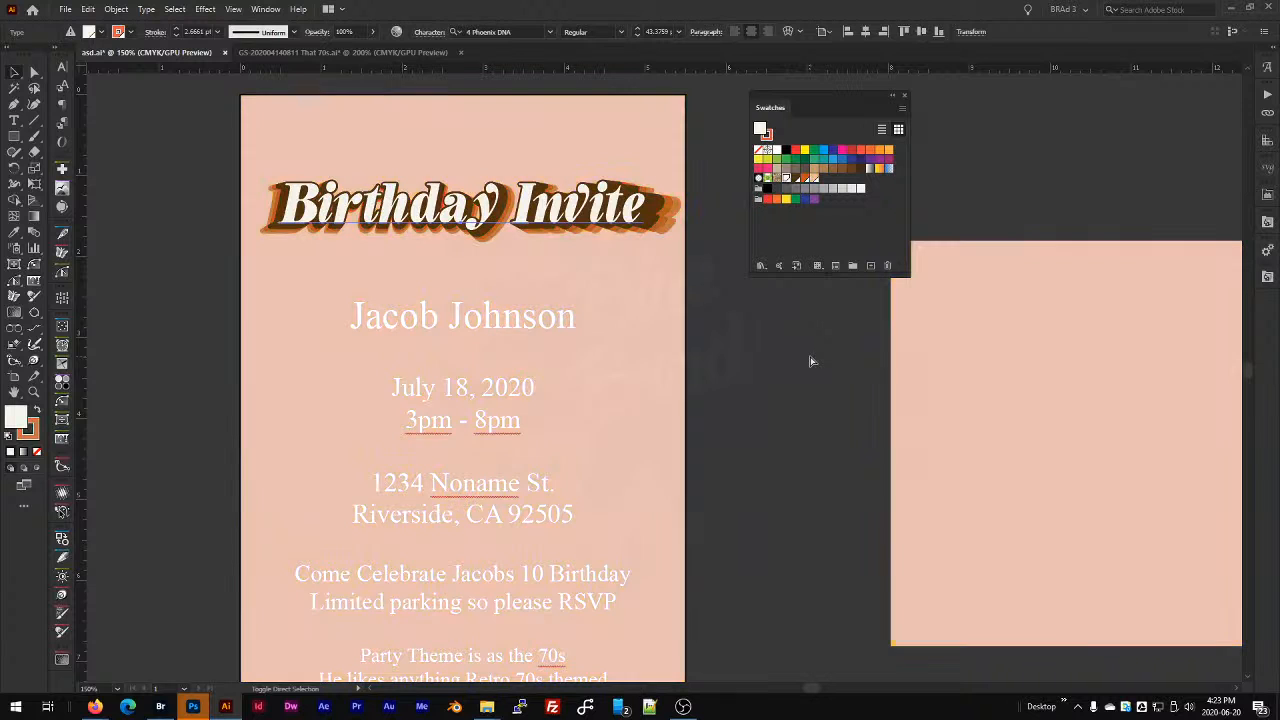
Place a copy of the pink background and its title to the right of the invitation's artboard.
{"action": "left_click_drag", "start_coordinate": [738, 298], "coordinate": [184, 288]}
{"action": "key", "text": "ctrl+z"}
{"action": "key", "text": "ctrl+z"}
{"action": "key", "text": "ctrl+z"}
{"action": "key", "text": "ctrl+z"}
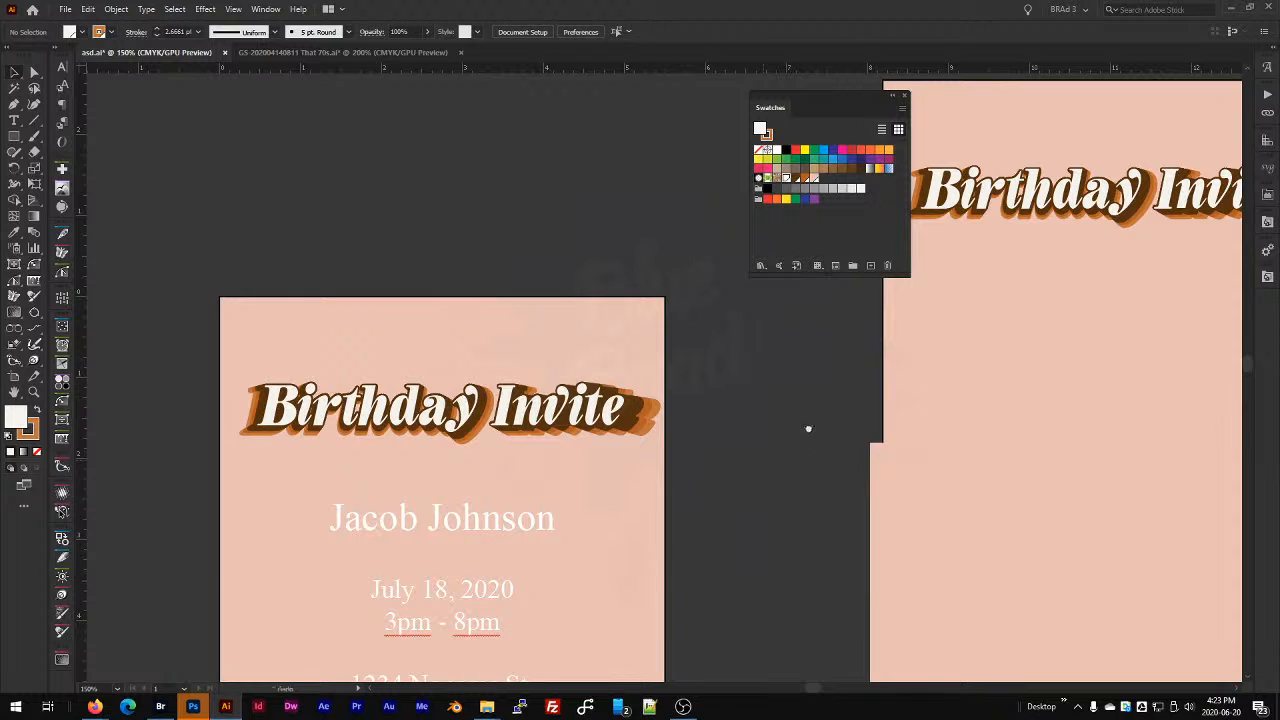
Select the pink background and title copy beside the artboard and cut it from the canvas.
{"action": "left_click_drag", "start_coordinate": [808, 428], "coordinate": [495, 537]}
{"action": "left_click_drag", "start_coordinate": [511, 260], "coordinate": [1158, 420]}
{"action": "key", "text": "Delete"}
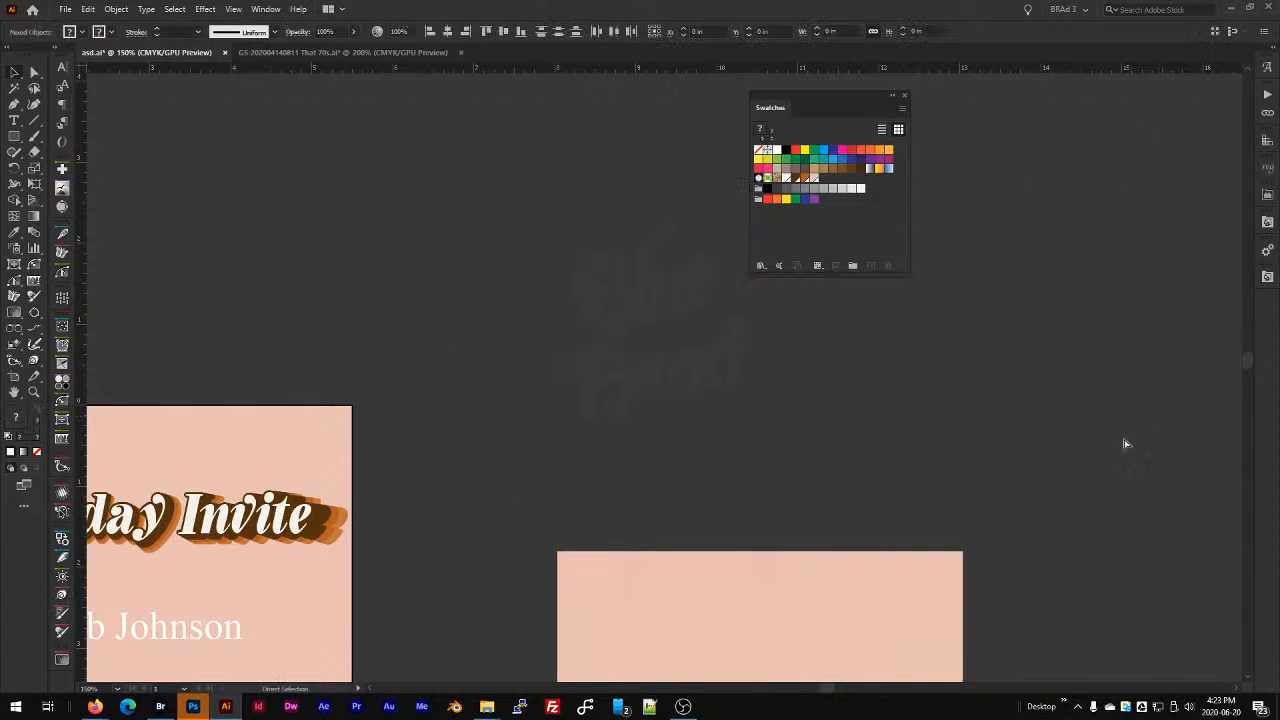
Undo the swatch recolouring back to the yellow background and the navy and red title shadow.
{"action": "key", "text": "ctrl+z"}
{"action": "key", "text": "ctrl+z"}
{"action": "key", "text": "ctrl+z"}
{"action": "key", "text": "ctrl+z"}
{"action": "key", "text": "ctrl+z"}
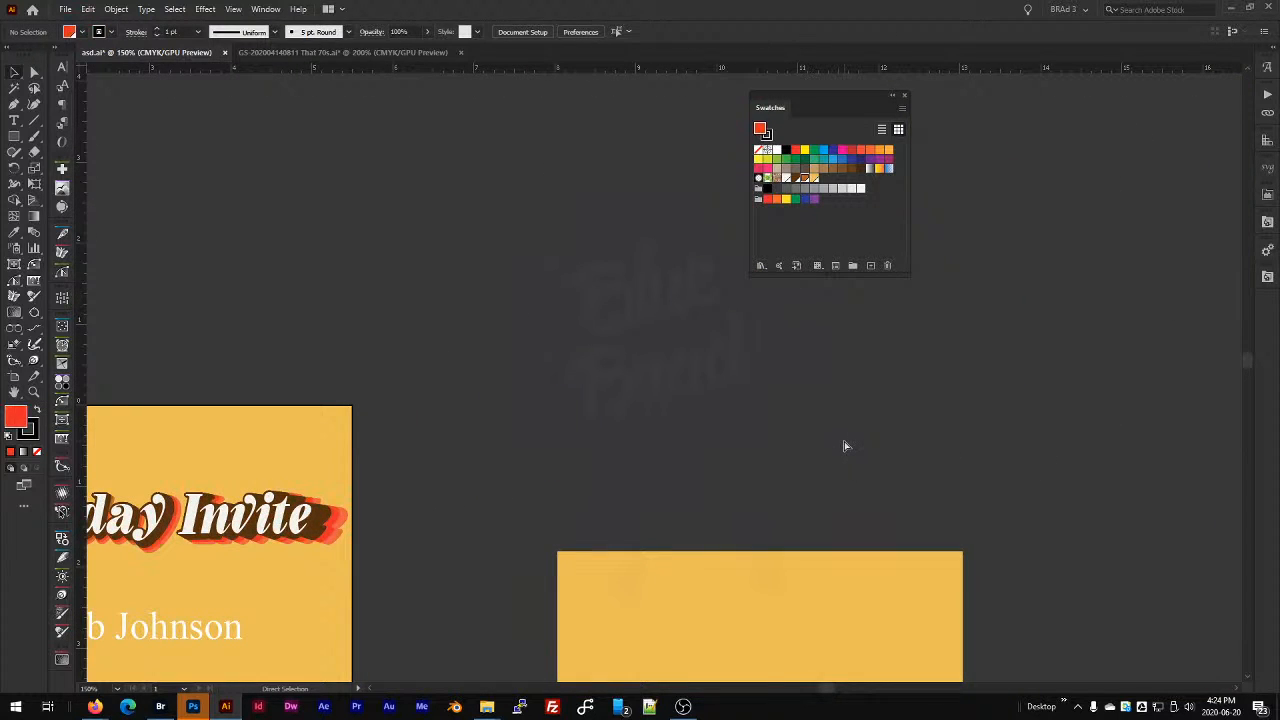
{"action": "key", "text": "ctrl+z"}
{"action": "key", "text": "ctrl+z"}
{"action": "left_click_drag", "start_coordinate": [903, 414], "coordinate": [814, 437]}
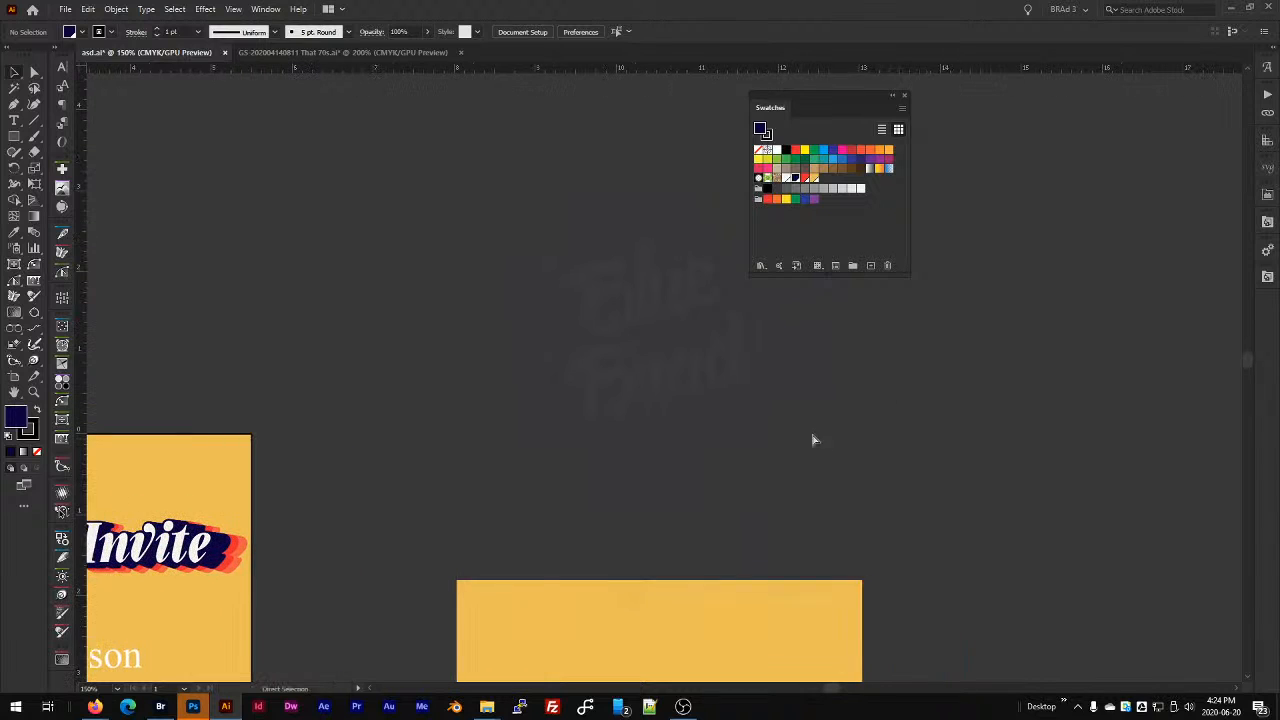
Paste the pink copy and move it clear of the yellow square, then close the Swatches panel.
{"action": "key", "text": "ctrl+z"}
{"action": "left_click_drag", "start_coordinate": [680, 347], "coordinate": [586, 392]}
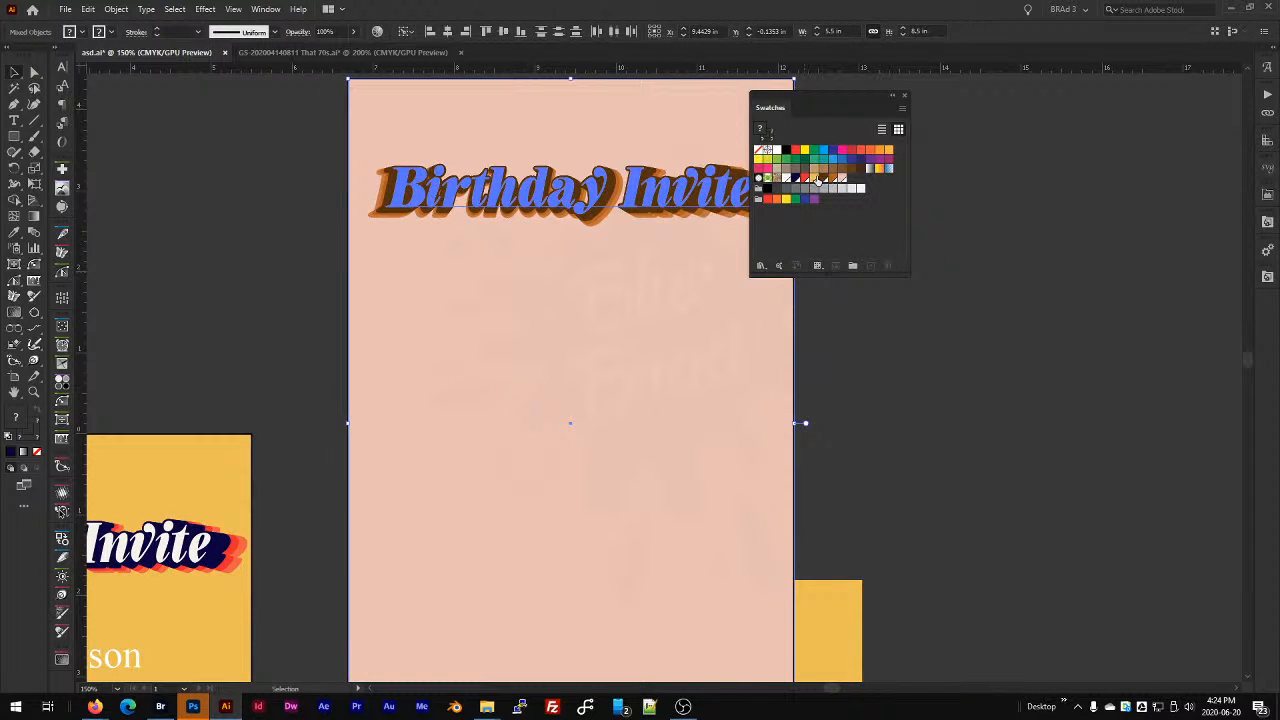
{"action": "left_click_drag", "start_coordinate": [606, 470], "coordinate": [1141, 401]}
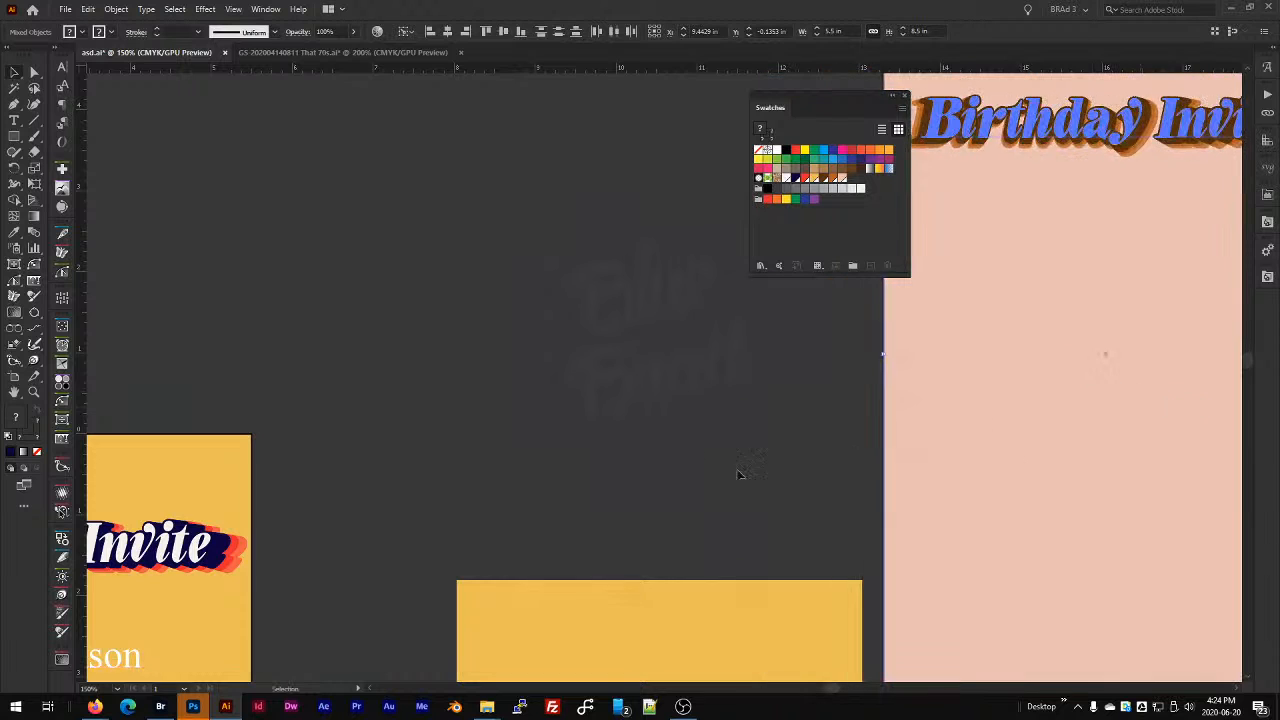
{"action": "left_click", "coordinate": [738, 473]}
{"action": "left_click_drag", "start_coordinate": [372, 574], "coordinate": [804, 214]}
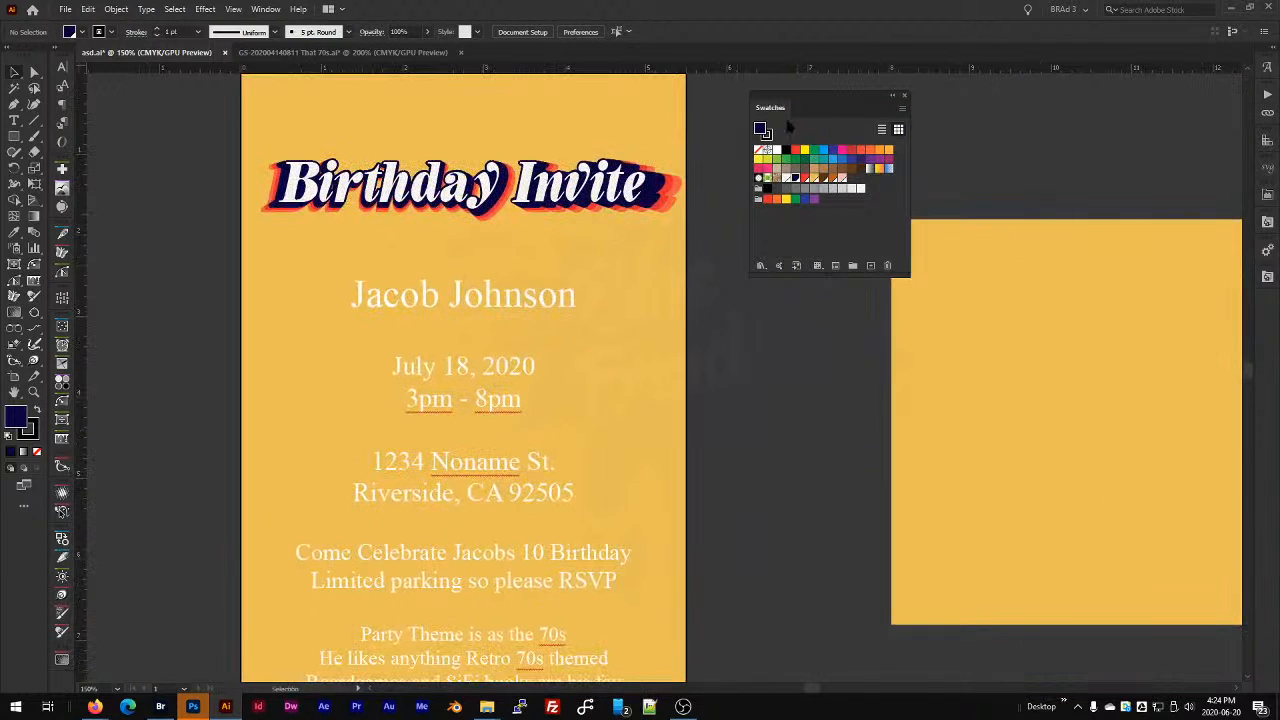
{"action": "left_click_drag", "start_coordinate": [828, 101], "coordinate": [859, 145]}
{"action": "left_click", "coordinate": [935, 139]}
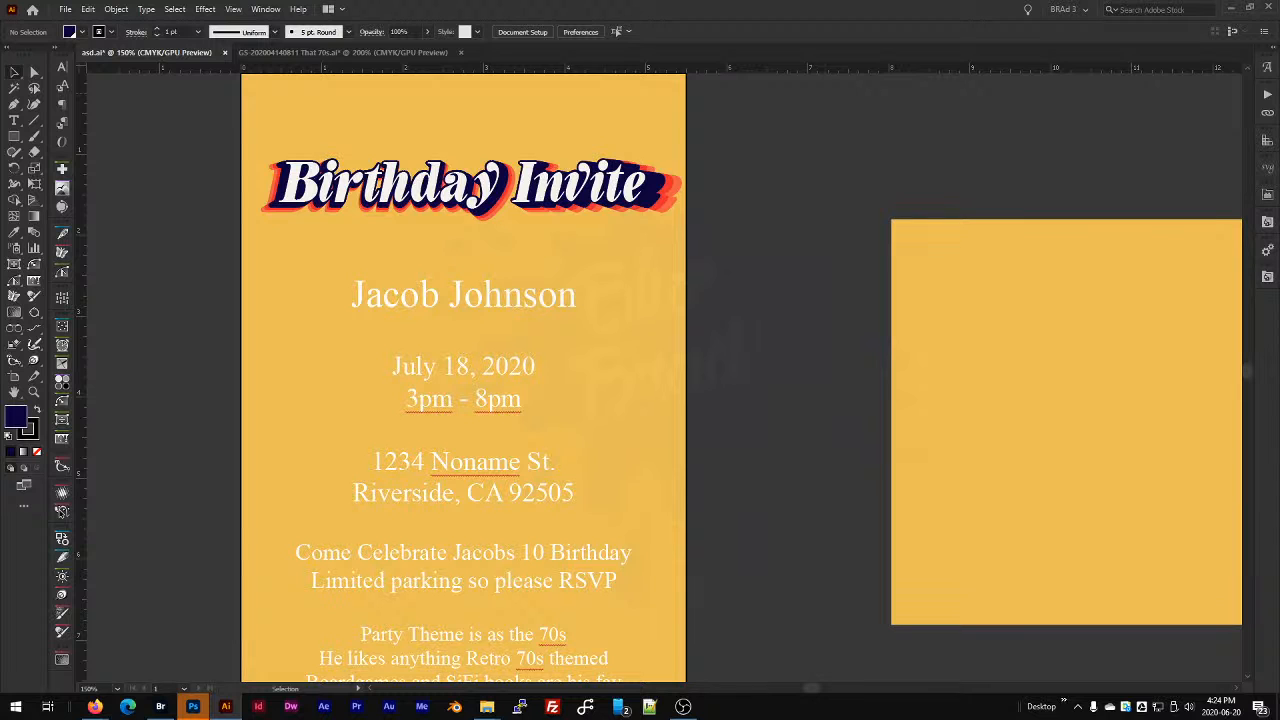
Draw an L-shaped Pen path over the invitation, about 7.3 in down its right part and 4 in across toward its left edge.
{"action": "scroll", "coordinate": [851, 317], "scroll_direction": "left", "scroll_amount": 3}
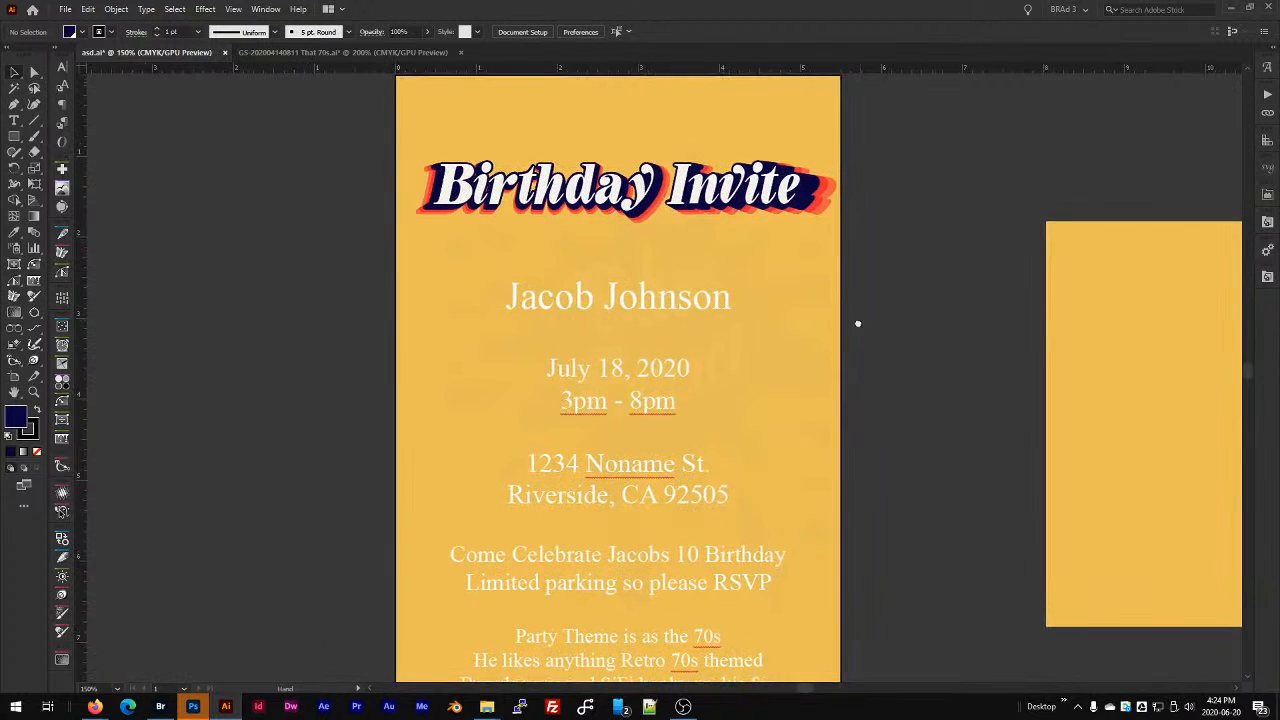
{"action": "scroll", "coordinate": [840, 363], "scroll_direction": "up", "scroll_amount": 1}
{"action": "left_click", "coordinate": [772, 238]}
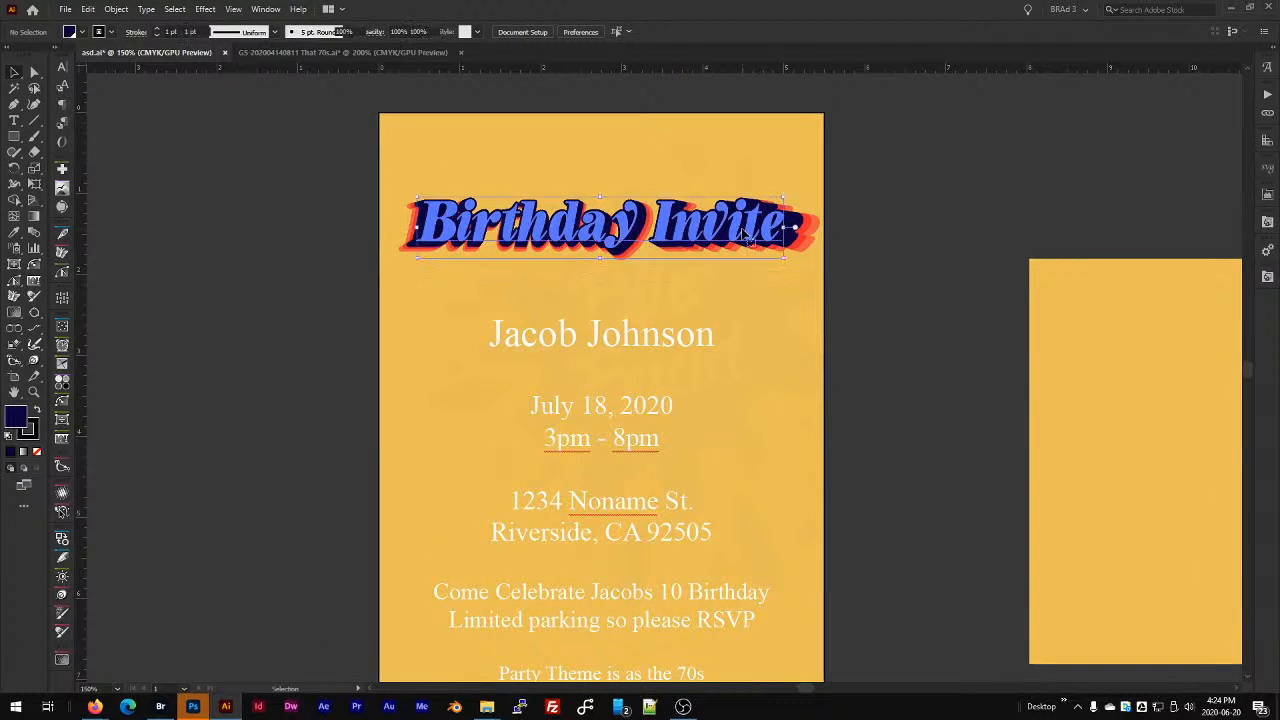
{"action": "left_click", "coordinate": [978, 237]}
{"action": "scroll", "coordinate": [917, 146], "scroll_direction": "down", "scroll_amount": 3}
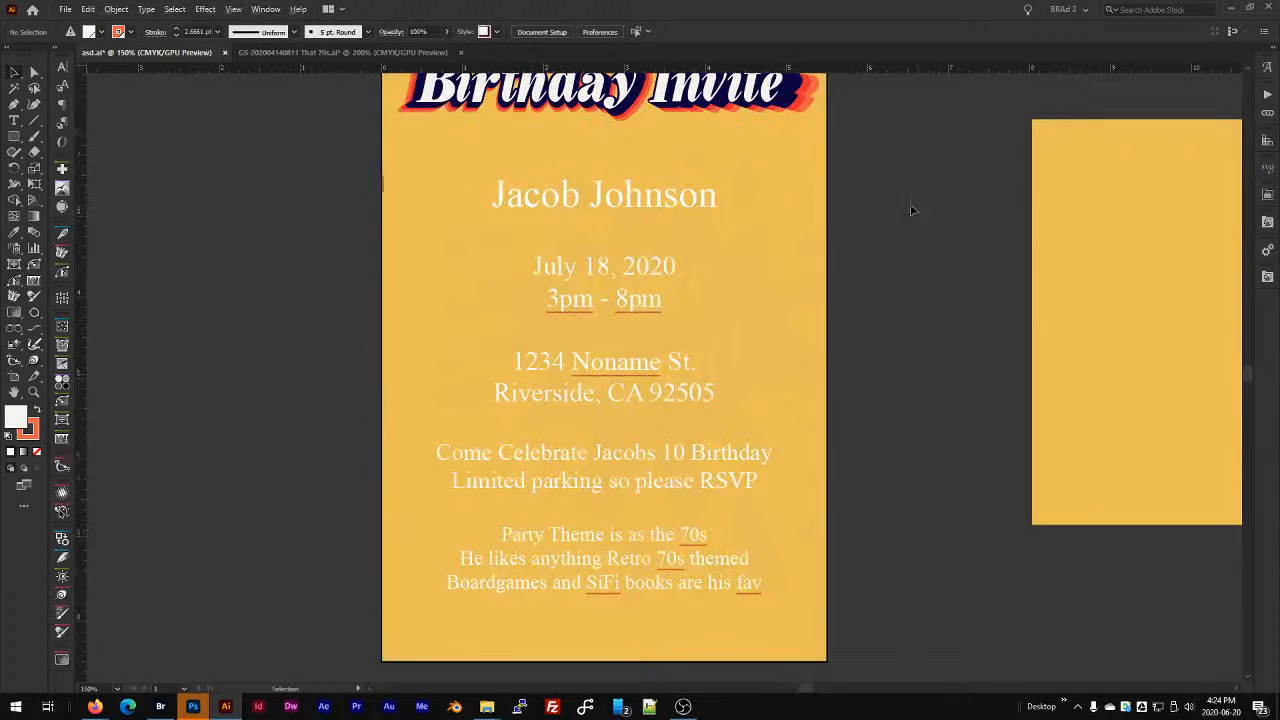
{"action": "scroll", "coordinate": [846, 294], "scroll_direction": "down", "scroll_amount": 1, "text": "alt"}
{"action": "left_click_drag", "start_coordinate": [849, 237], "coordinate": [842, 249]}
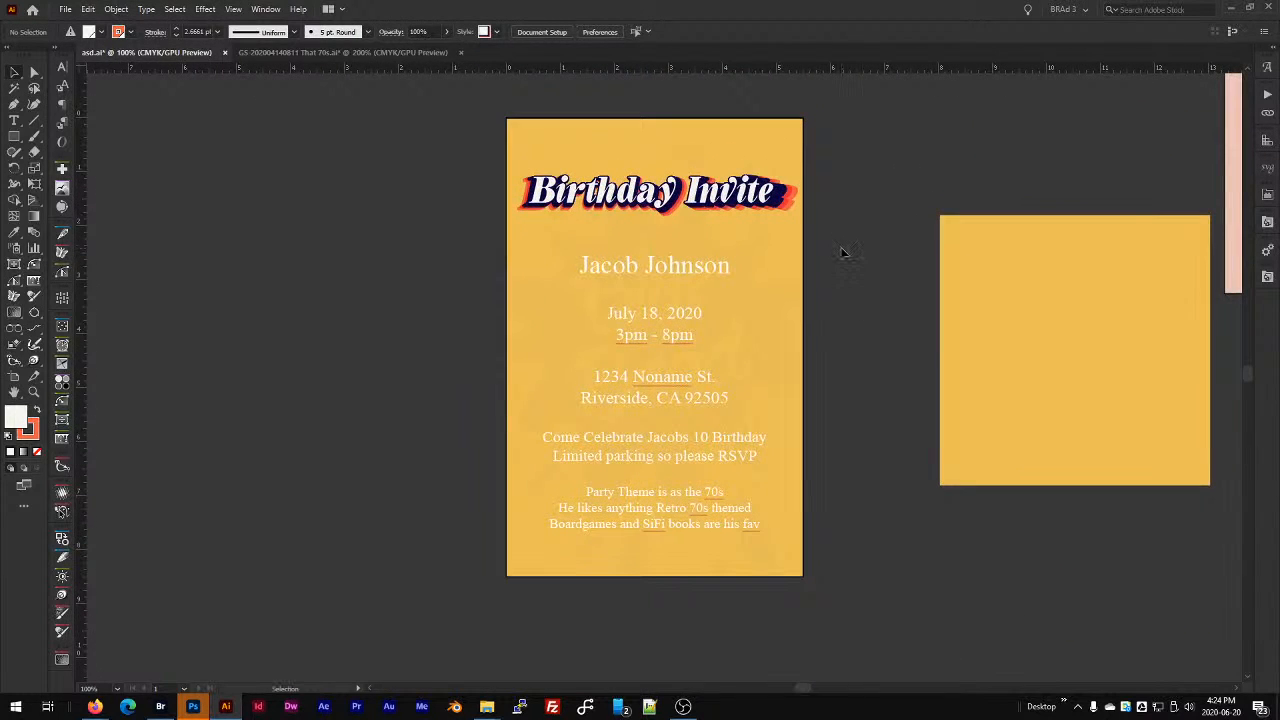
{"action": "key", "text": "p"}
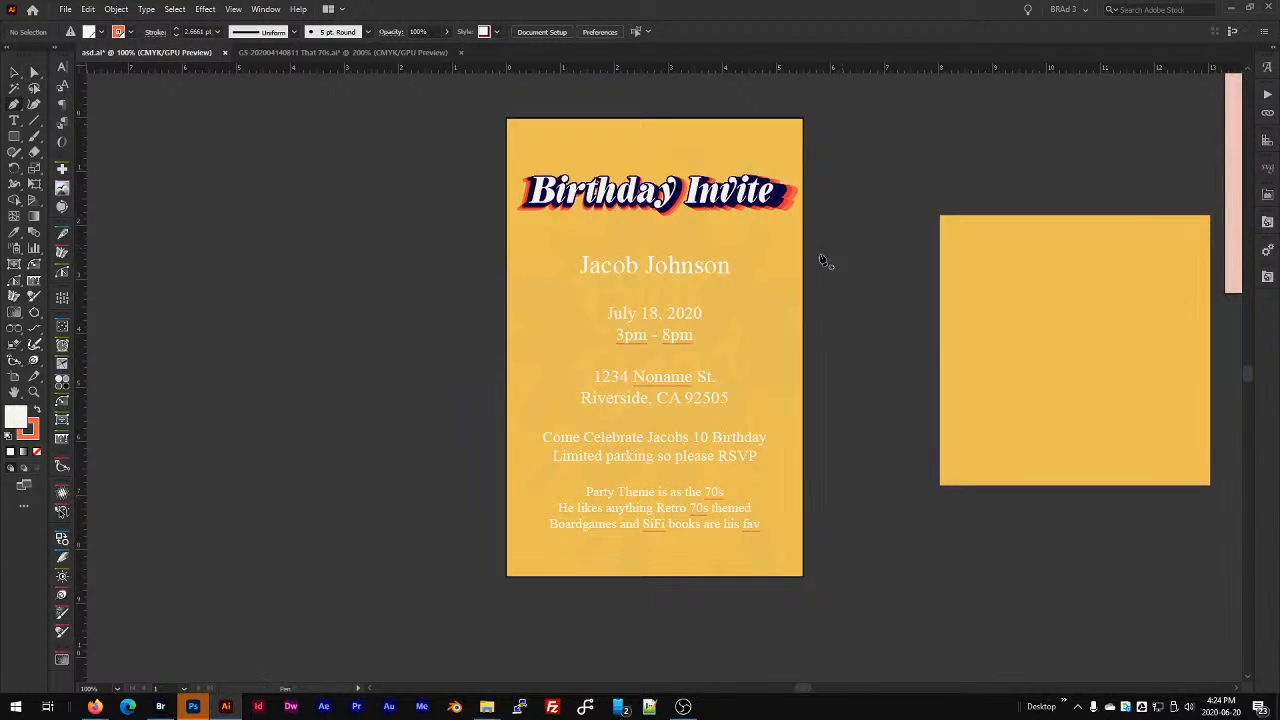
{"action": "left_click", "coordinate": [737, 97]}
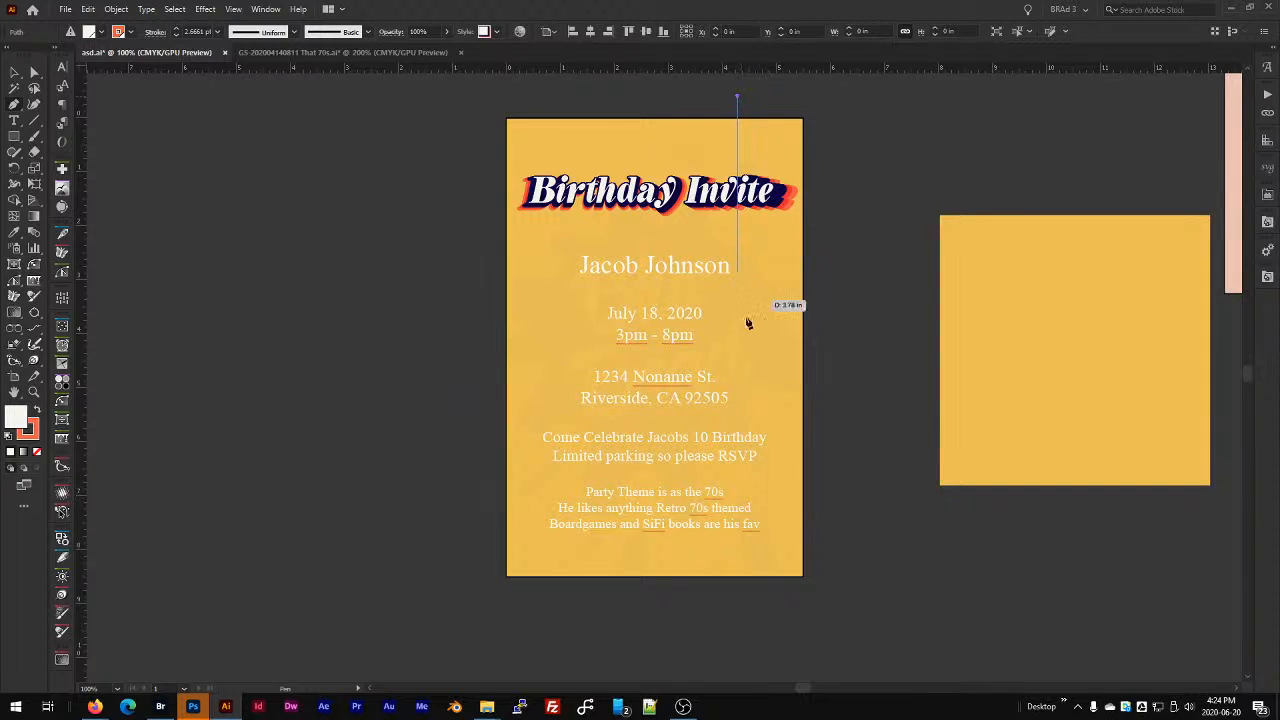
{"action": "left_click", "coordinate": [740, 491]}
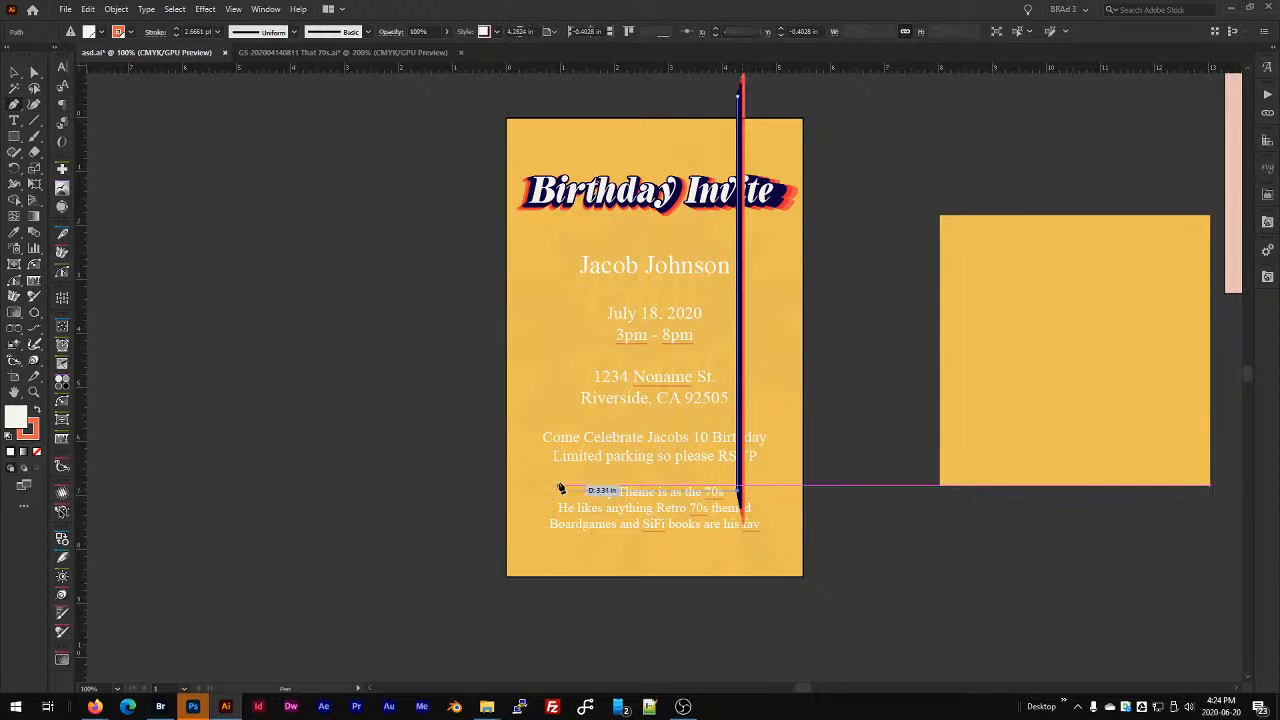
{"action": "left_click", "coordinate": [523, 491]}
Extend the path's lower-left end past the invitation's left edge to about X -0.66 in.
{"action": "key", "text": "a"}
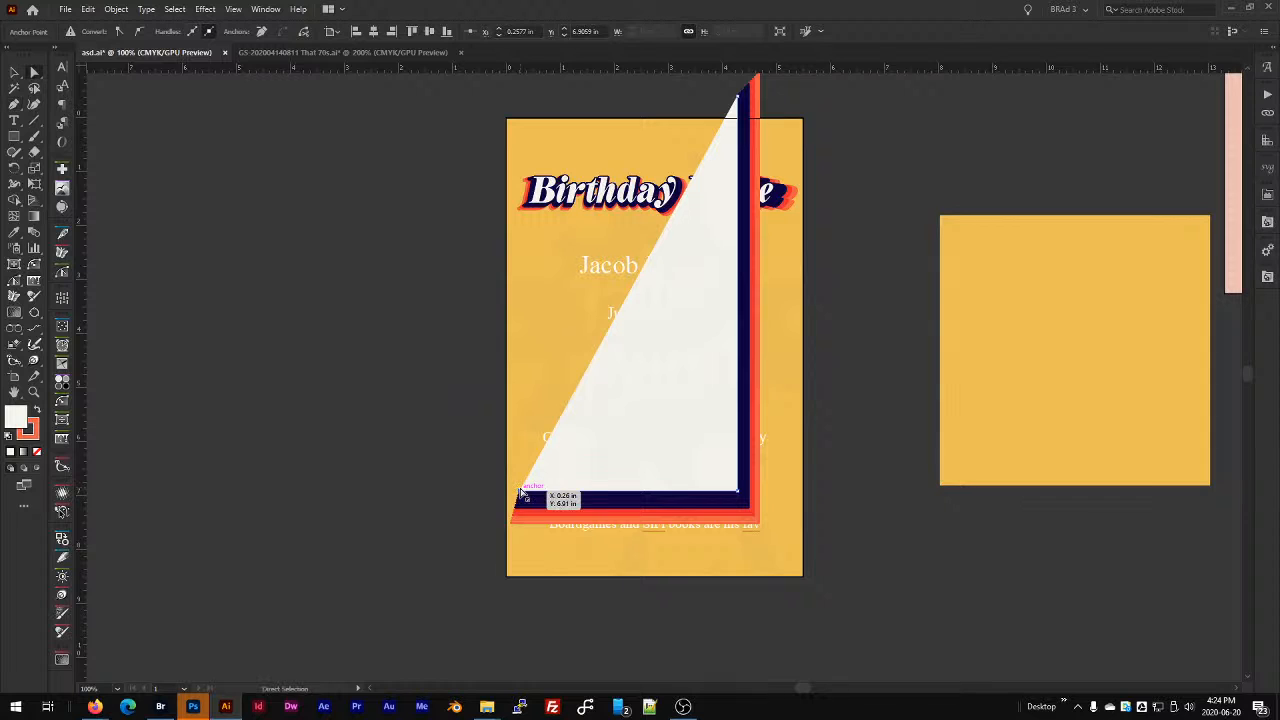
{"action": "left_click_drag", "start_coordinate": [520, 490], "coordinate": [466, 490]}
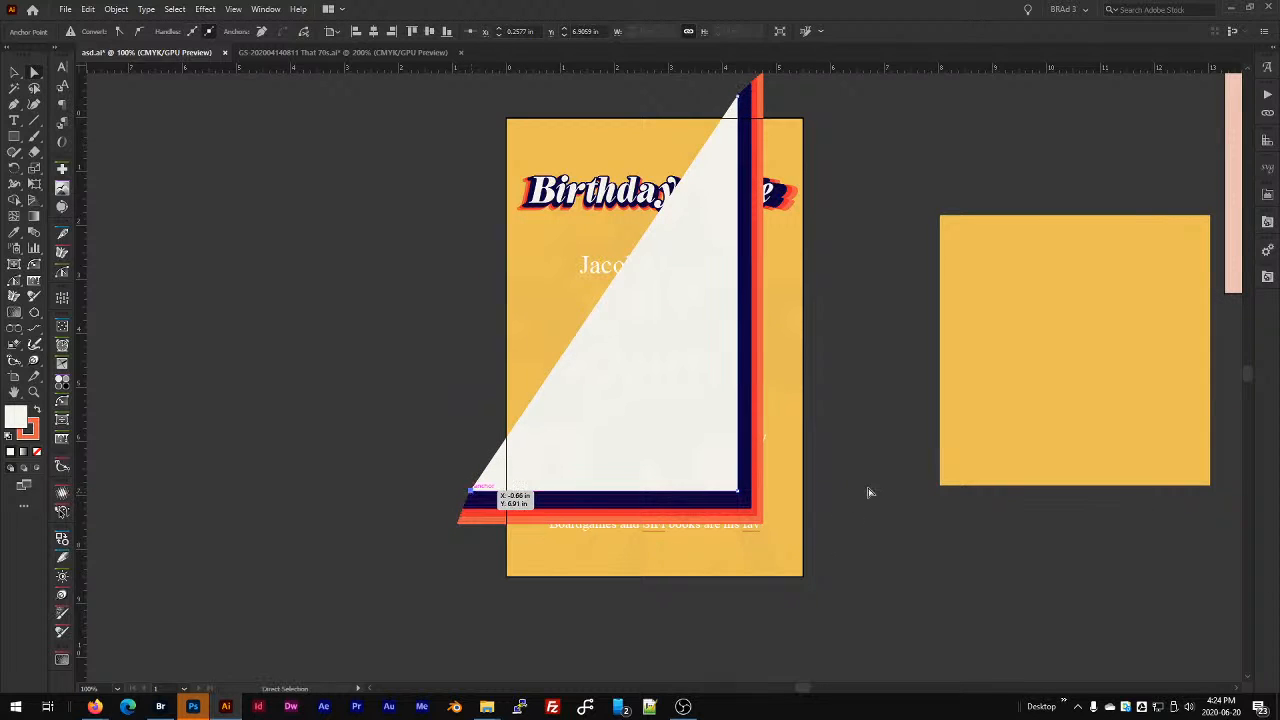
{"action": "left_click", "coordinate": [931, 333]}
Select the L-shaped path and clear its inherited graphic style in the Appearance settings.
{"action": "left_click", "coordinate": [678, 298]}
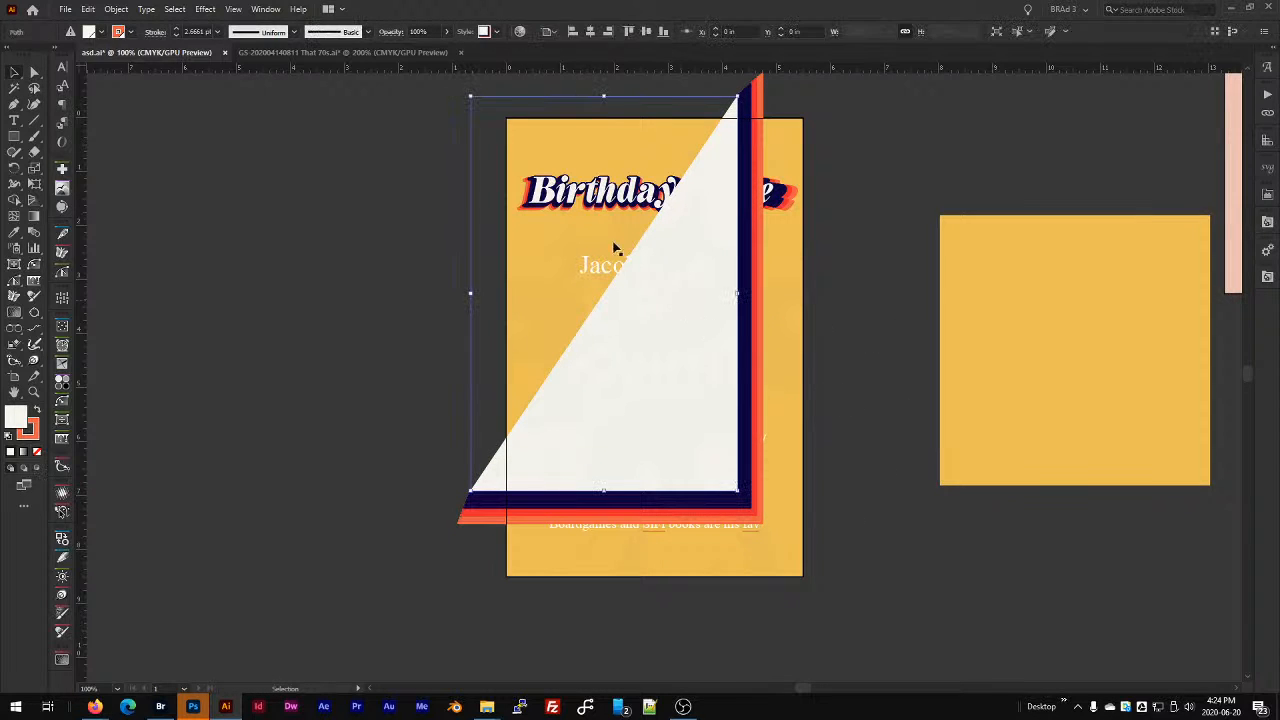
{"action": "key", "text": "shift+F6"}
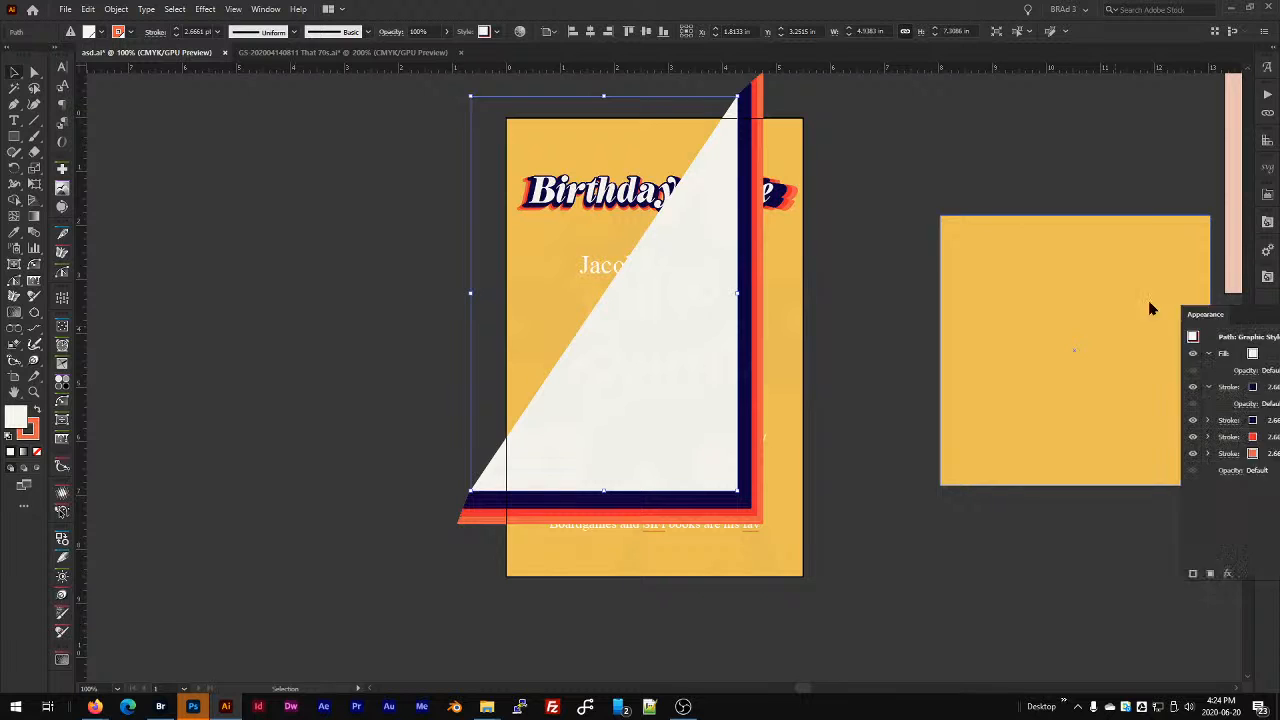
{"action": "left_click_drag", "start_coordinate": [1205, 311], "coordinate": [1028, 204]}
{"action": "left_click", "coordinate": [1105, 475]}
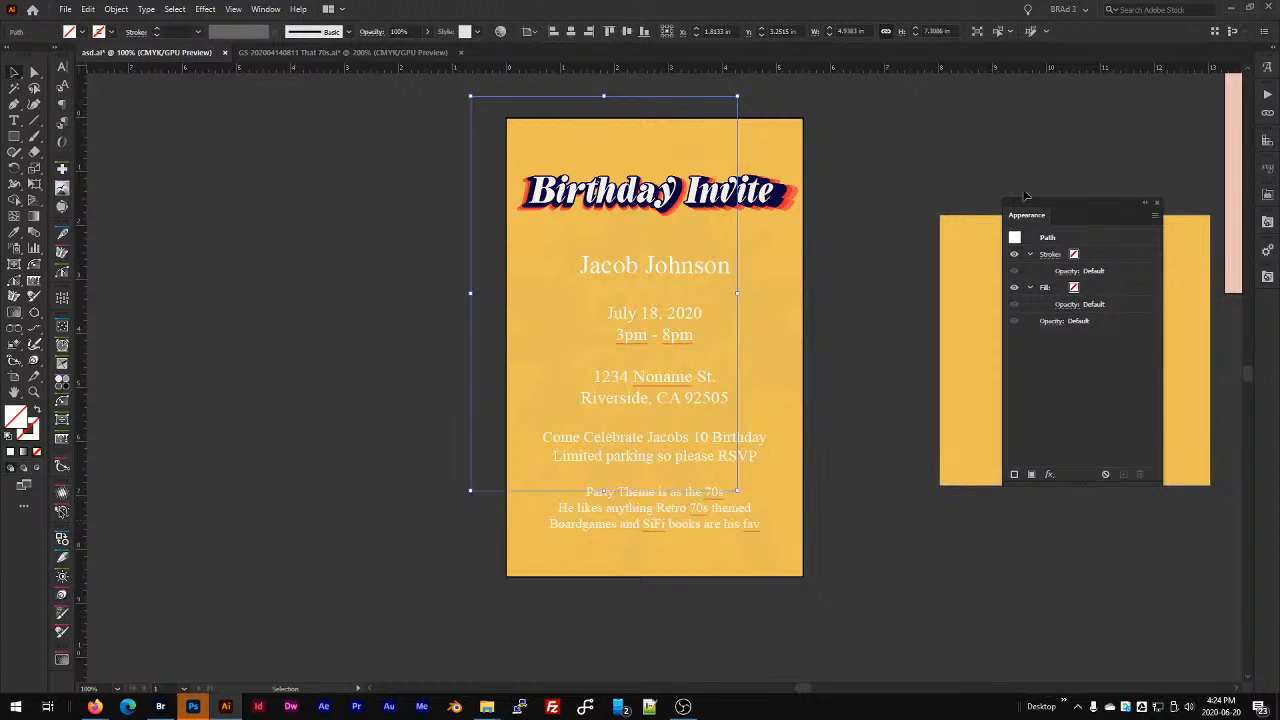
Give the path a navy 10 pt stroke using the global swatch and duplicate that stroke.
{"action": "left_click", "coordinate": [1107, 244]}
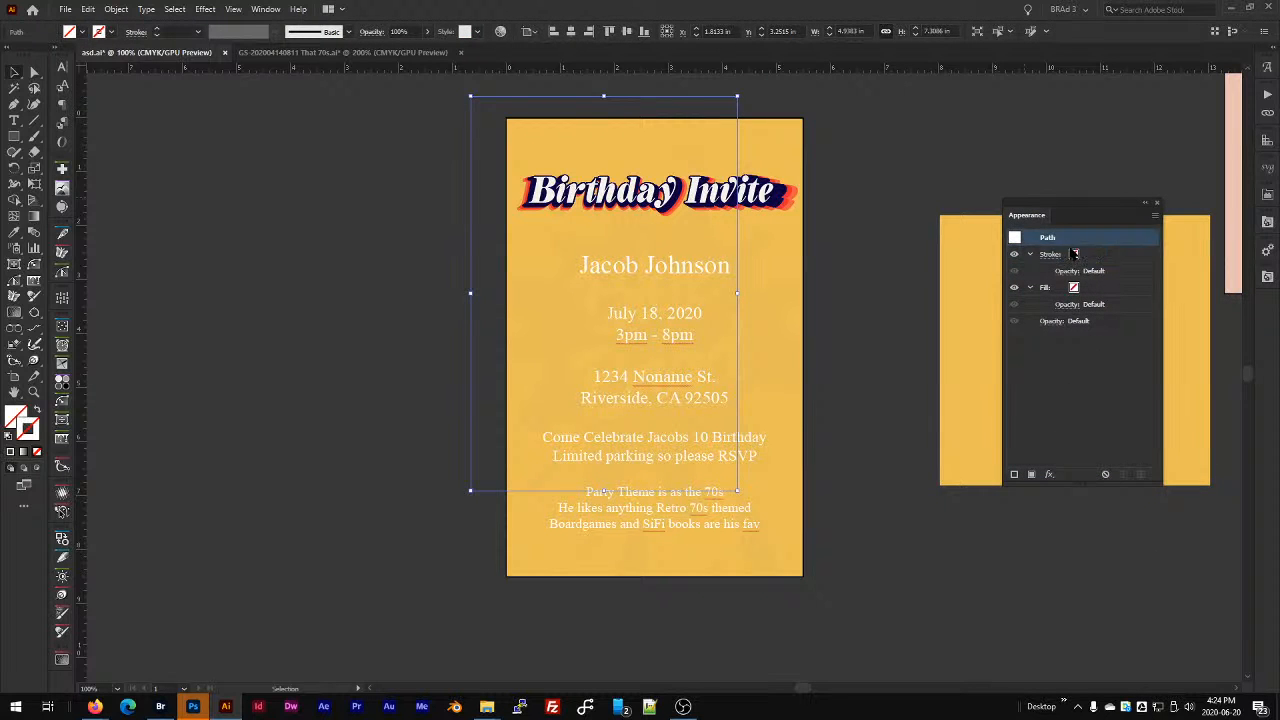
{"action": "left_click", "coordinate": [1093, 255]}
{"action": "left_click", "coordinate": [1085, 254]}
{"action": "left_click", "coordinate": [993, 310]}
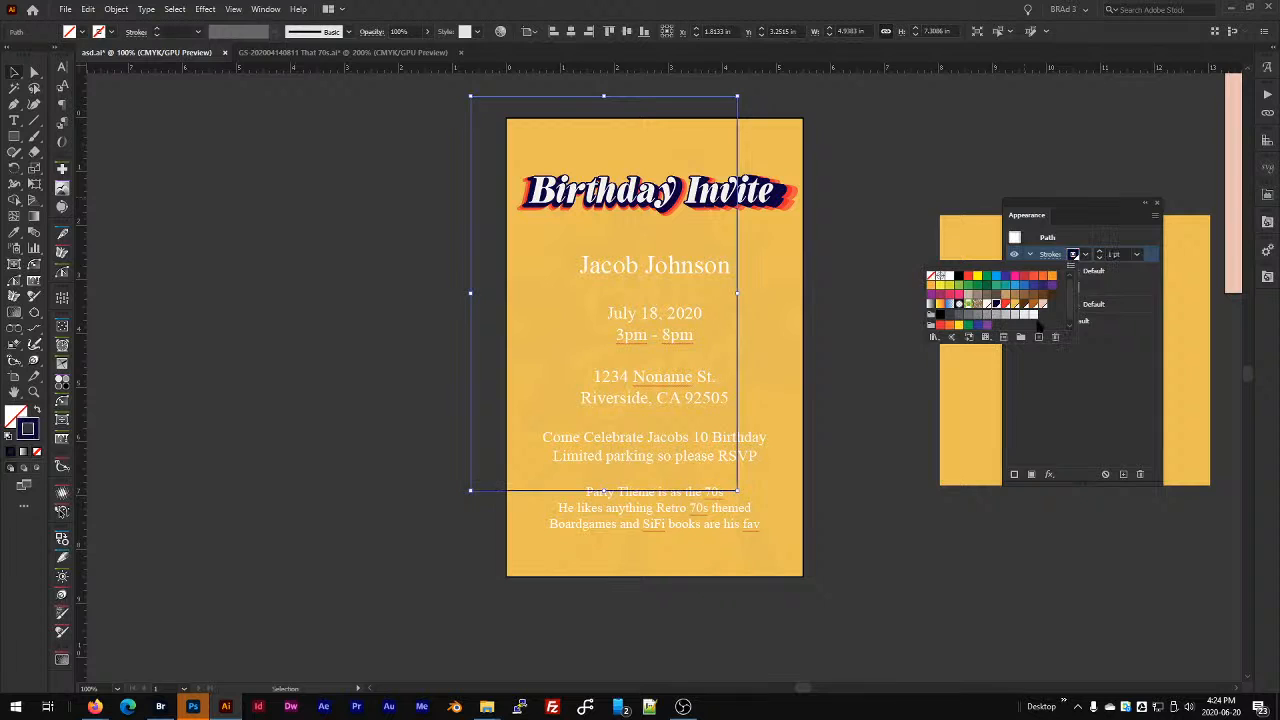
{"action": "left_click", "coordinate": [1122, 254]}
{"action": "type", "text": "10"}
{"action": "key", "text": "Return"}
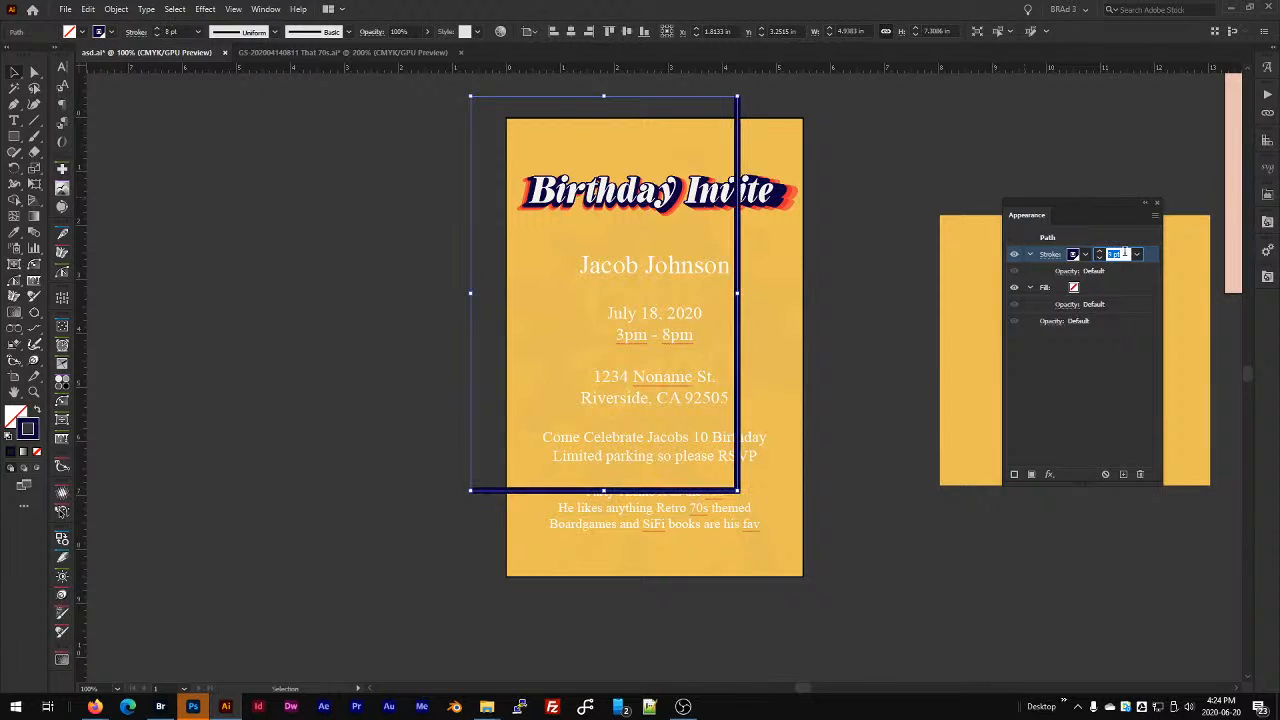
{"action": "left_click", "coordinate": [1149, 260]}
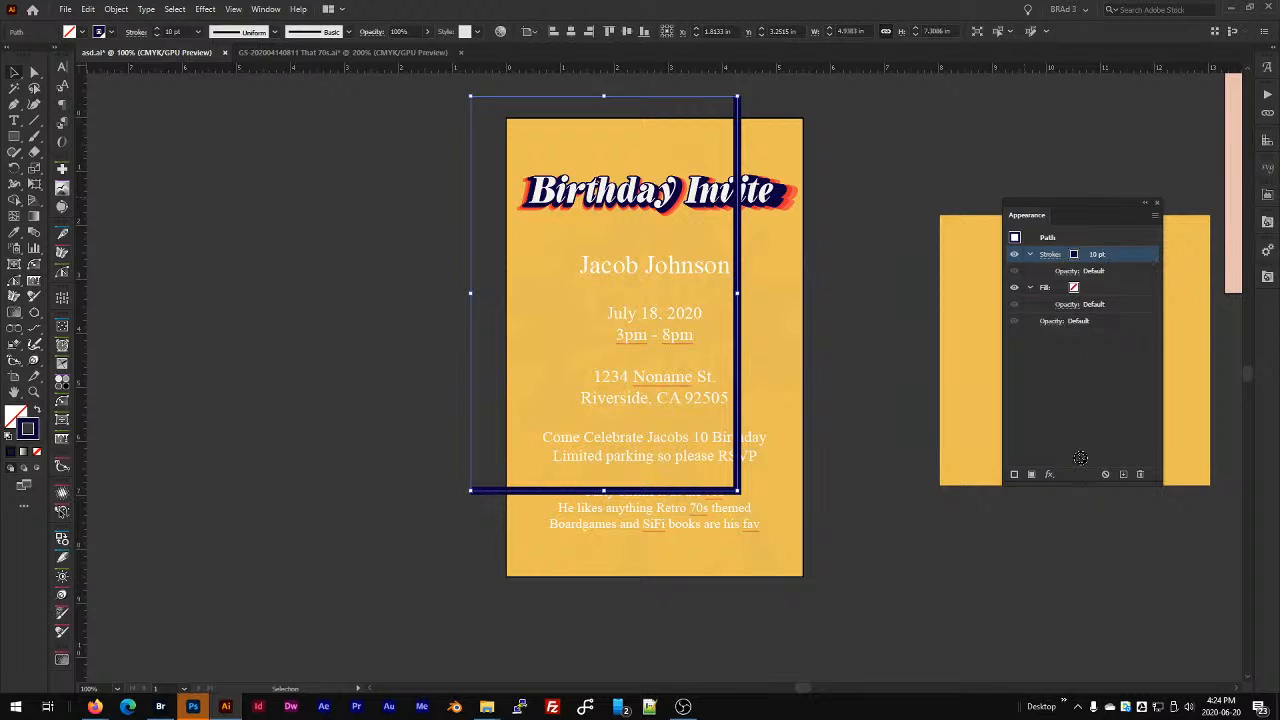
{"action": "left_click", "coordinate": [1124, 474]}
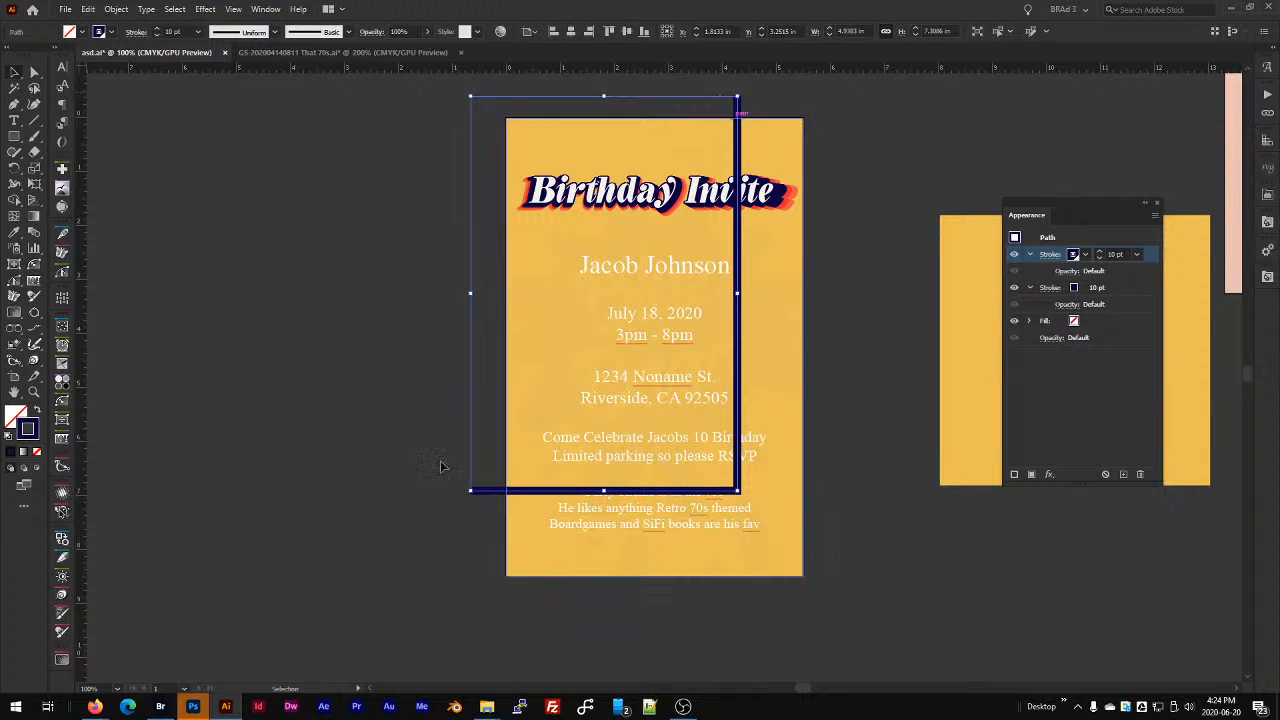
Extend the path's upper end farther above the invitation, to about Y -1.11 in.
{"action": "left_click_drag", "start_coordinate": [840, 148], "coordinate": [783, 267]}
{"action": "key", "text": "a"}
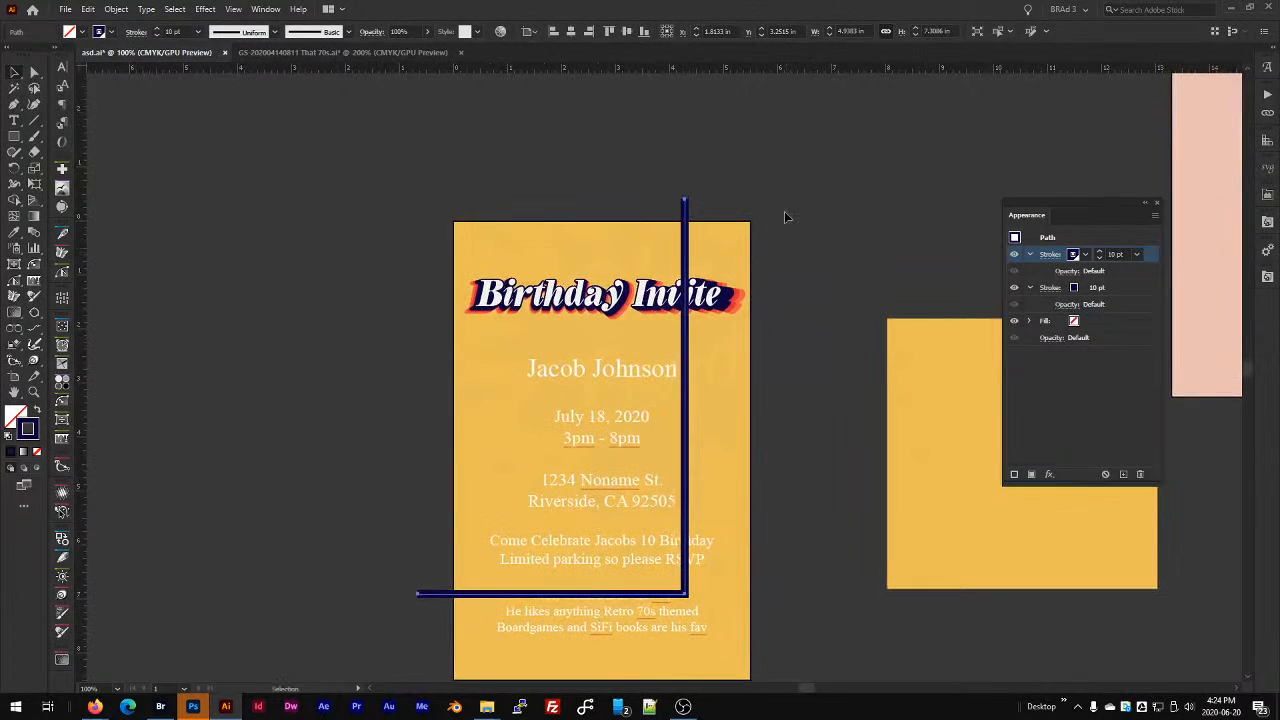
{"action": "left_click", "coordinate": [784, 211]}
{"action": "left_click_drag", "start_coordinate": [685, 199], "coordinate": [686, 160]}
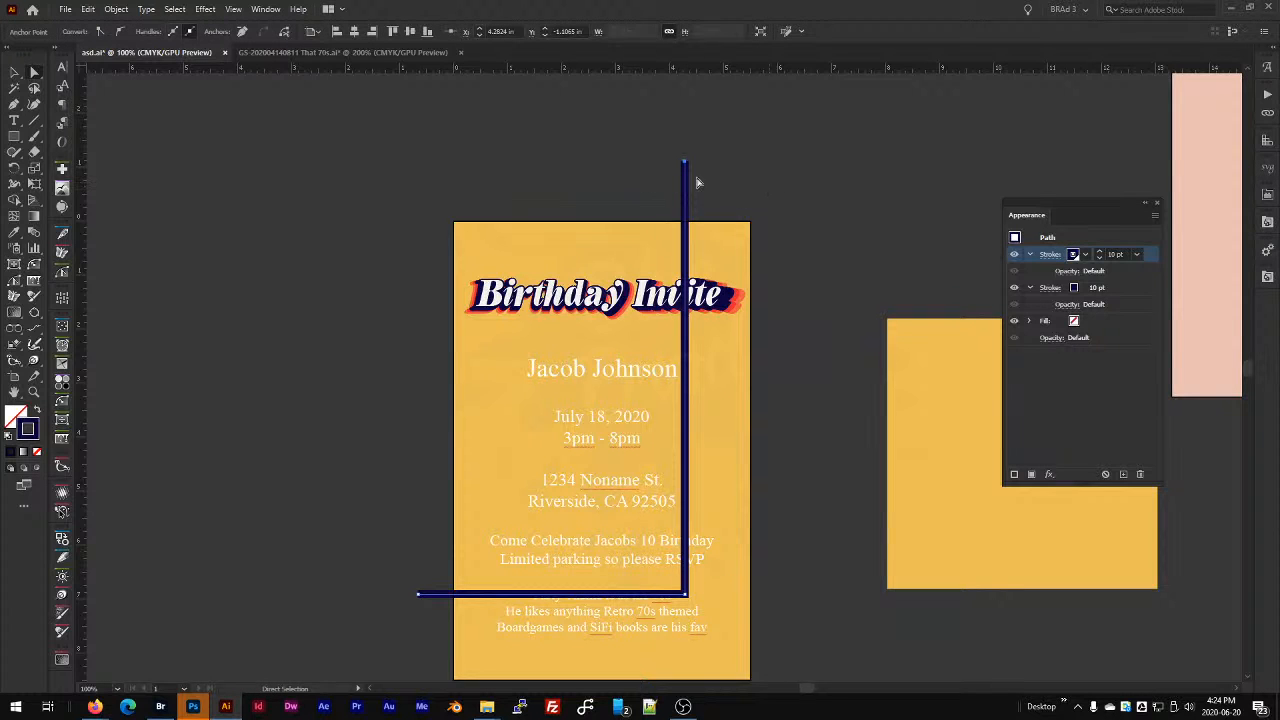
{"action": "key", "text": "v"}
Recolour the lower of the path's two strokes with the global red swatch.
{"action": "left_click", "coordinate": [1055, 287]}
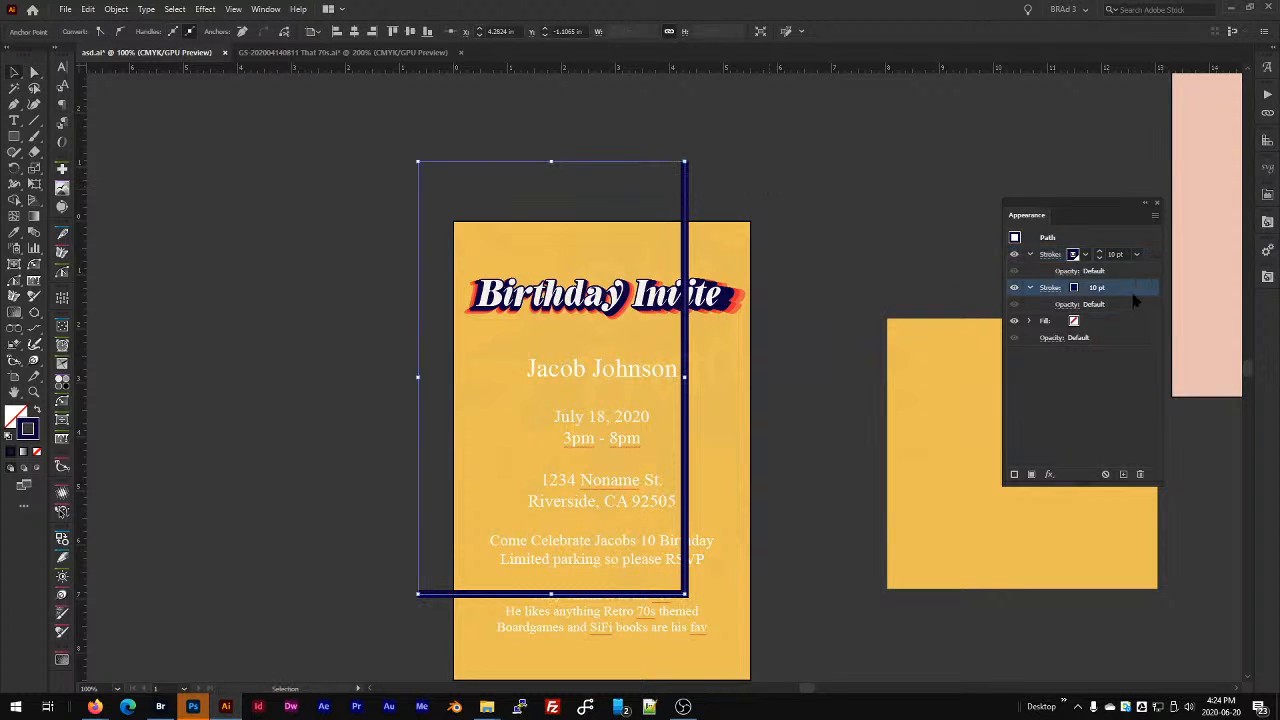
{"action": "left_click", "coordinate": [1074, 288]}
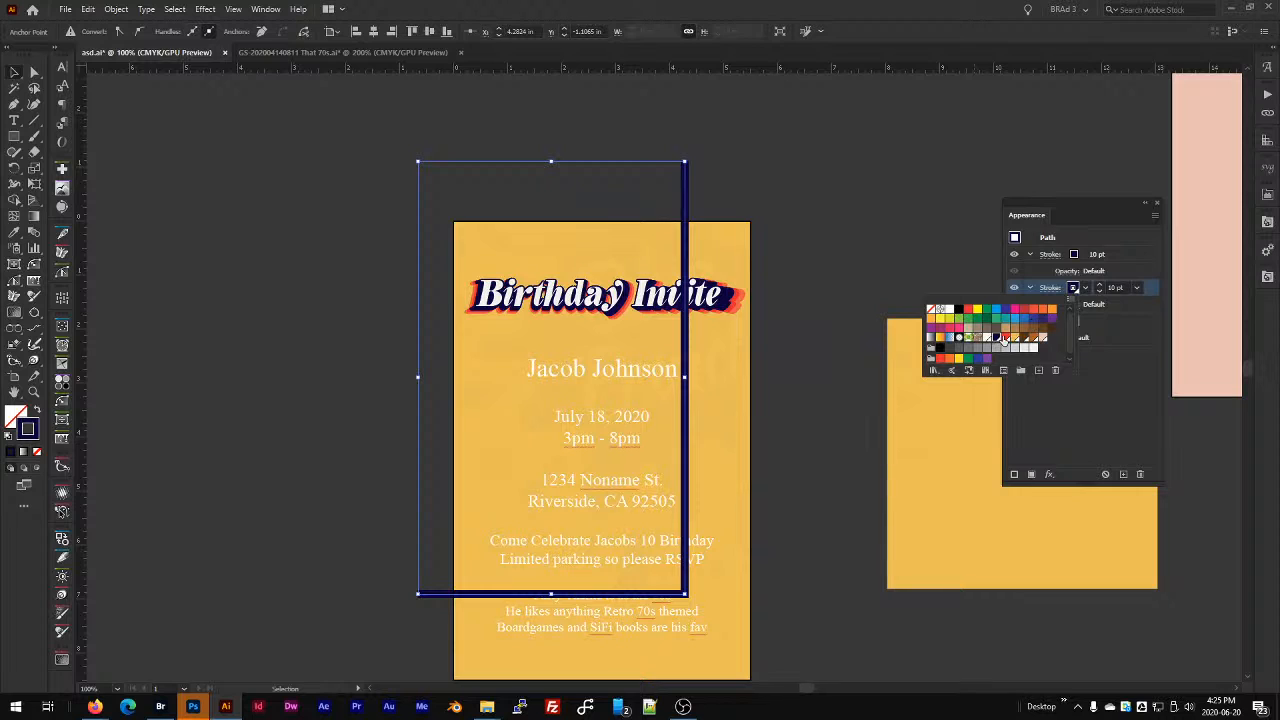
{"action": "left_click", "coordinate": [1006, 340]}
{"action": "left_click", "coordinate": [1149, 290]}
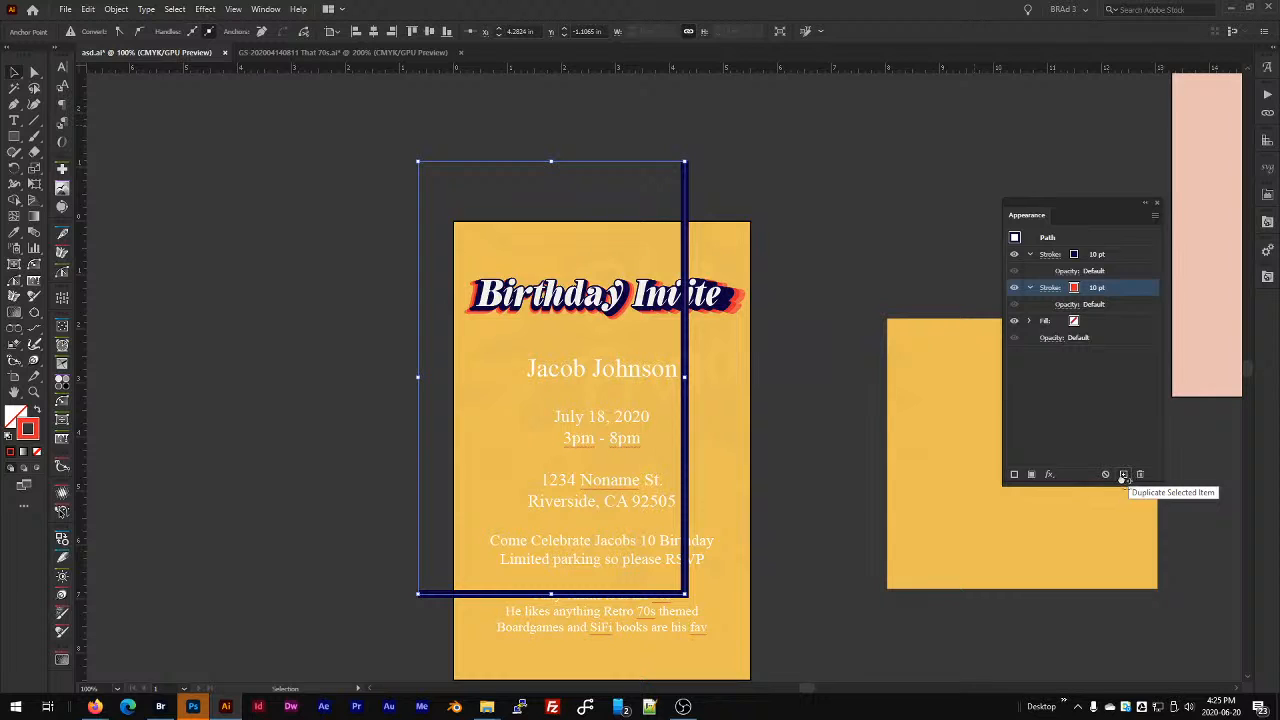
Add a Transform effect to the path's red stroke and move it 0.25 in horizontally and vertically.
{"action": "left_click", "coordinate": [1049, 477]}
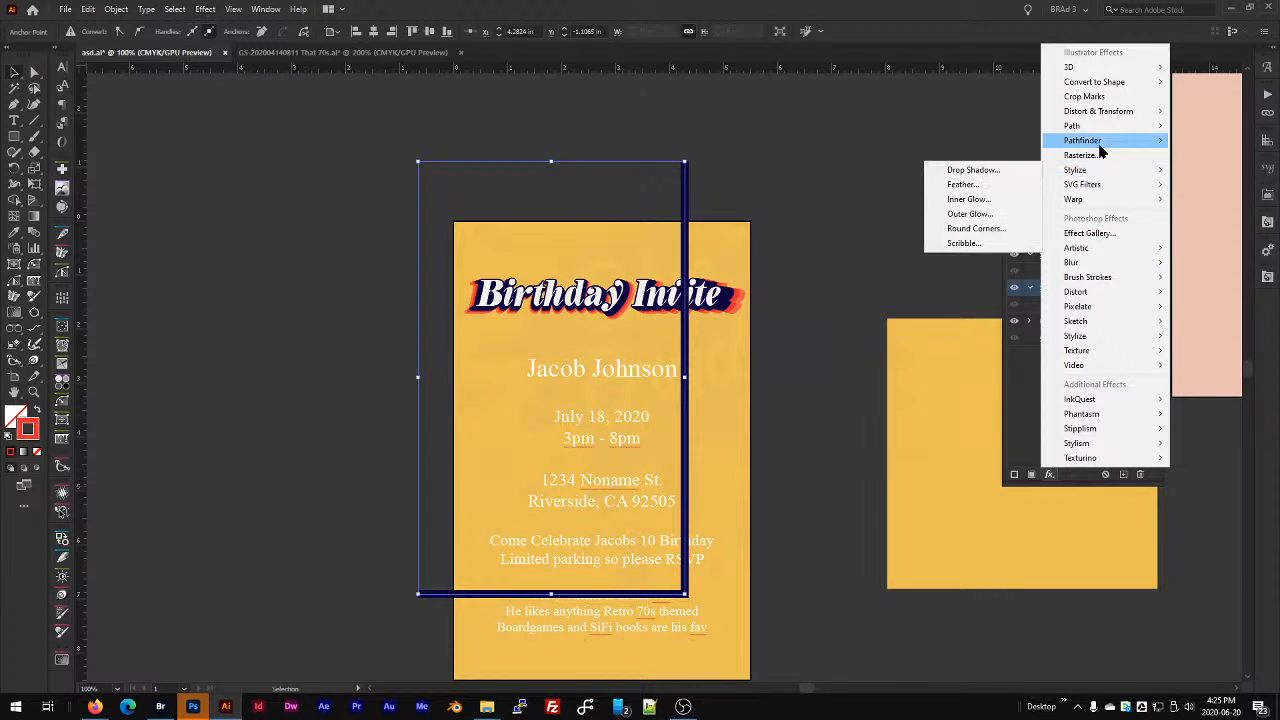
{"action": "mouse_move", "coordinate": [1110, 113]}
{"action": "left_click", "coordinate": [963, 154]}
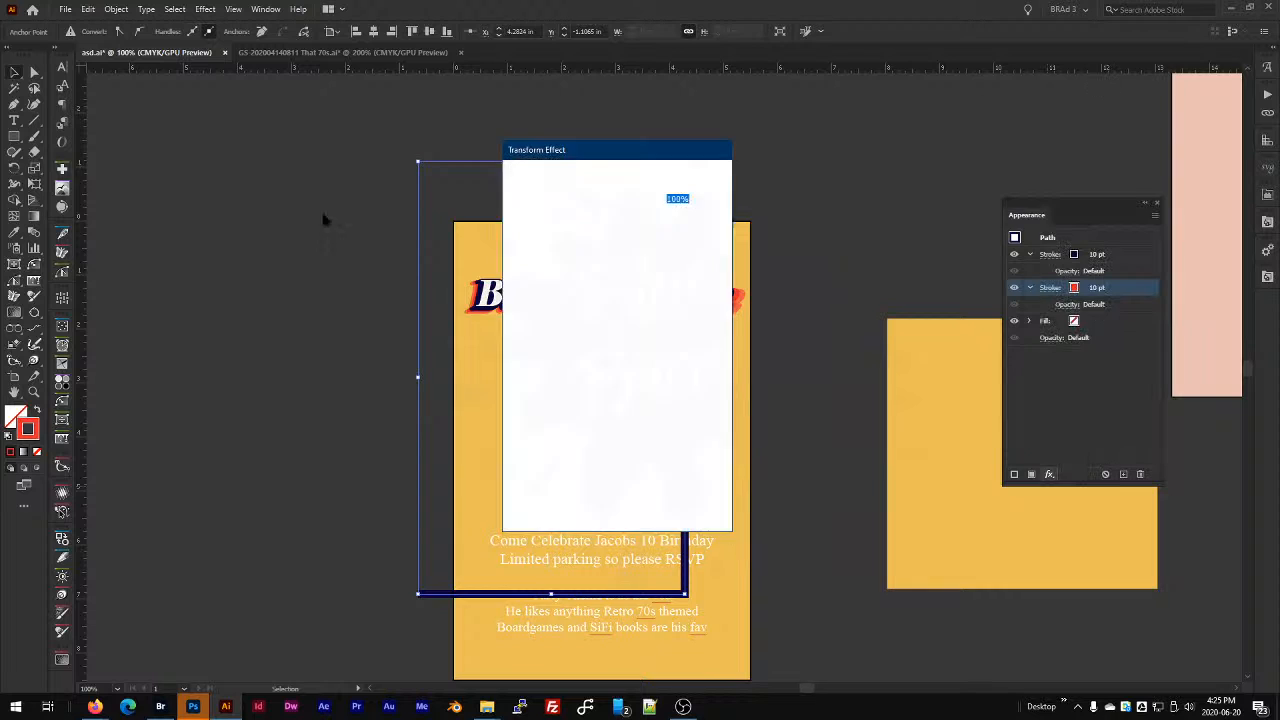
{"action": "left_click_drag", "start_coordinate": [588, 157], "coordinate": [849, 162]}
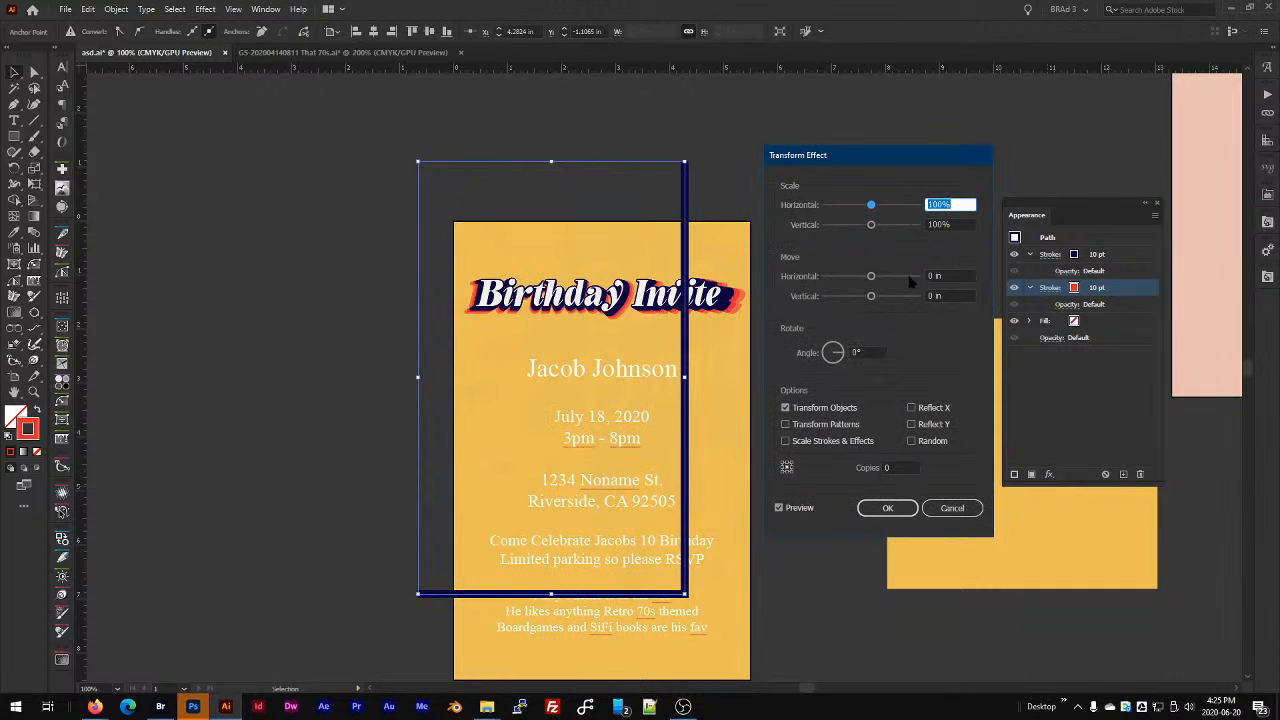
{"action": "left_click", "coordinate": [951, 273]}
{"action": "key", "text": "Up"}
{"action": "left_click", "coordinate": [952, 294]}
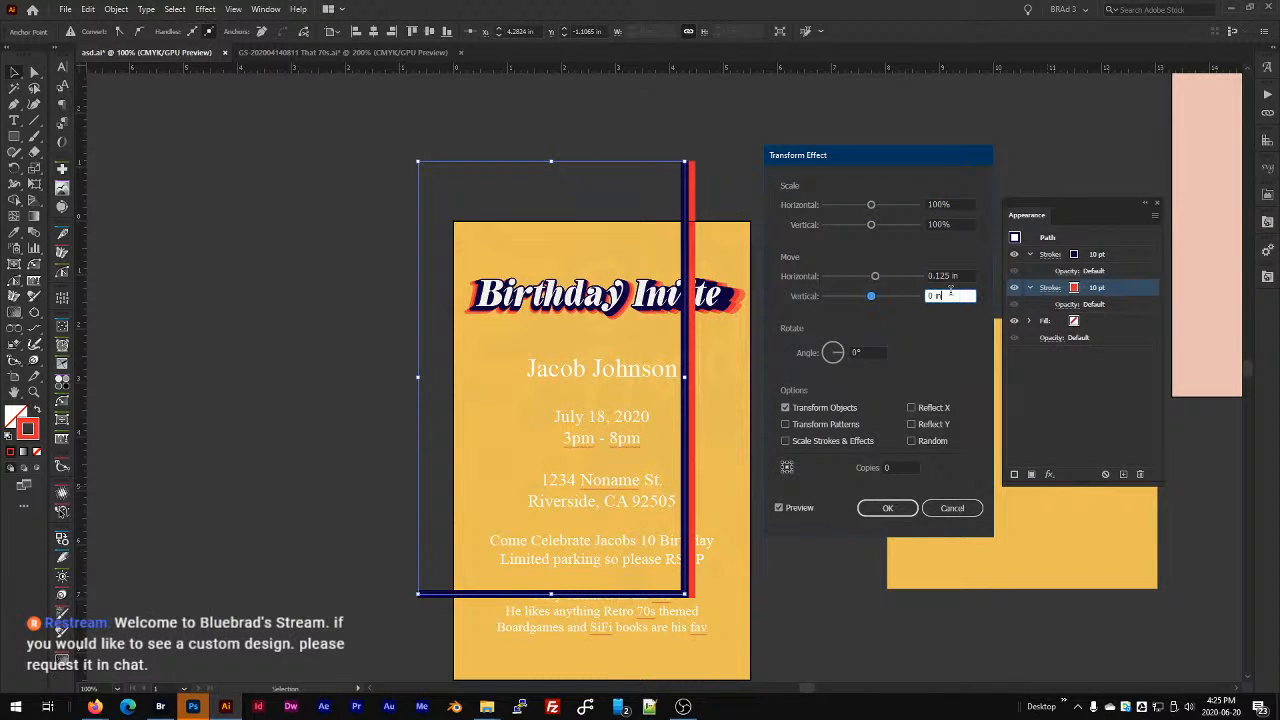
{"action": "key", "text": "Up"}
{"action": "left_click", "coordinate": [970, 274]}
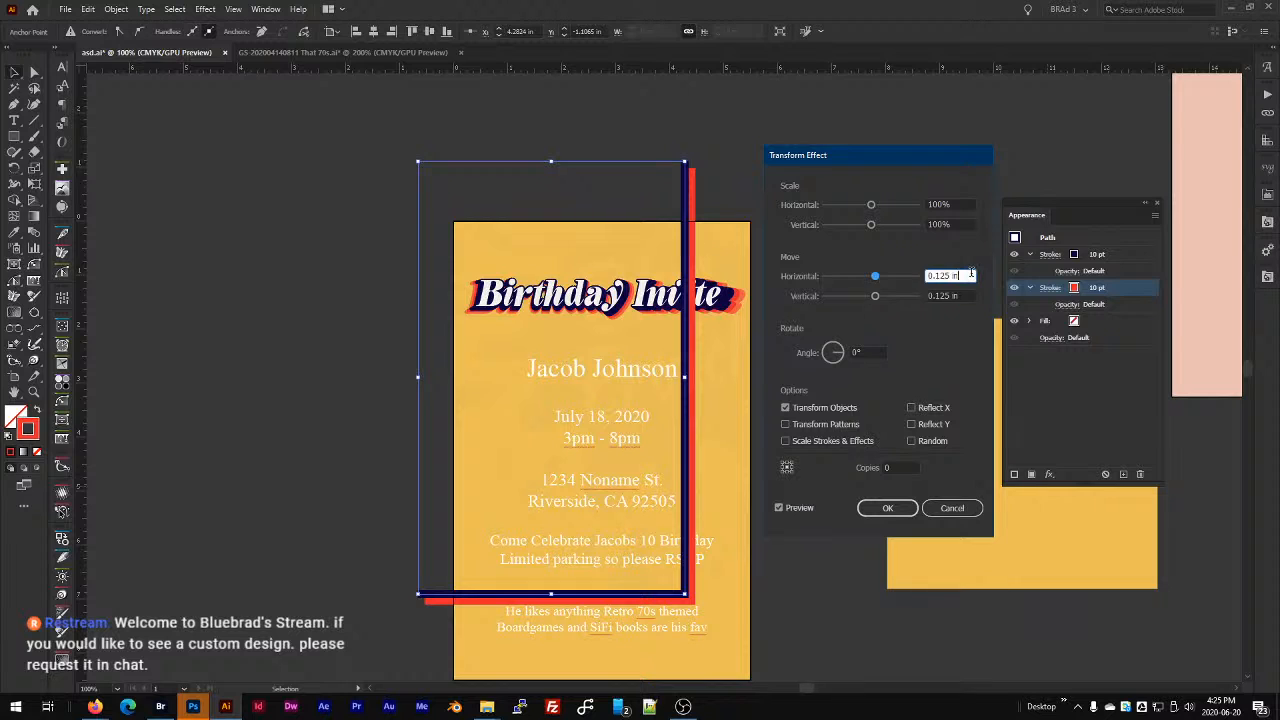
{"action": "key", "text": "Up"}
{"action": "left_click", "coordinate": [966, 296]}
{"action": "key", "text": "Up"}
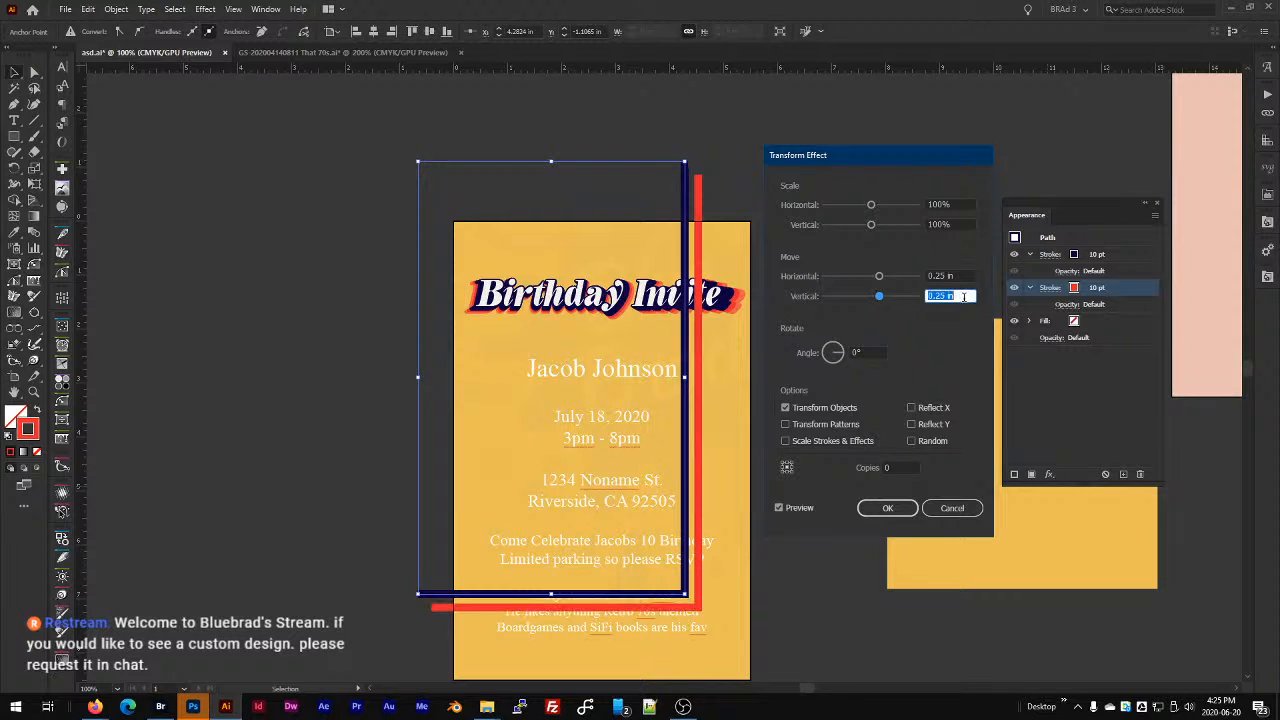
Reduce the red stroke's Transform offset to 0.185 in horizontally and vertically, and apply the effect.
{"action": "left_click", "coordinate": [942, 276]}
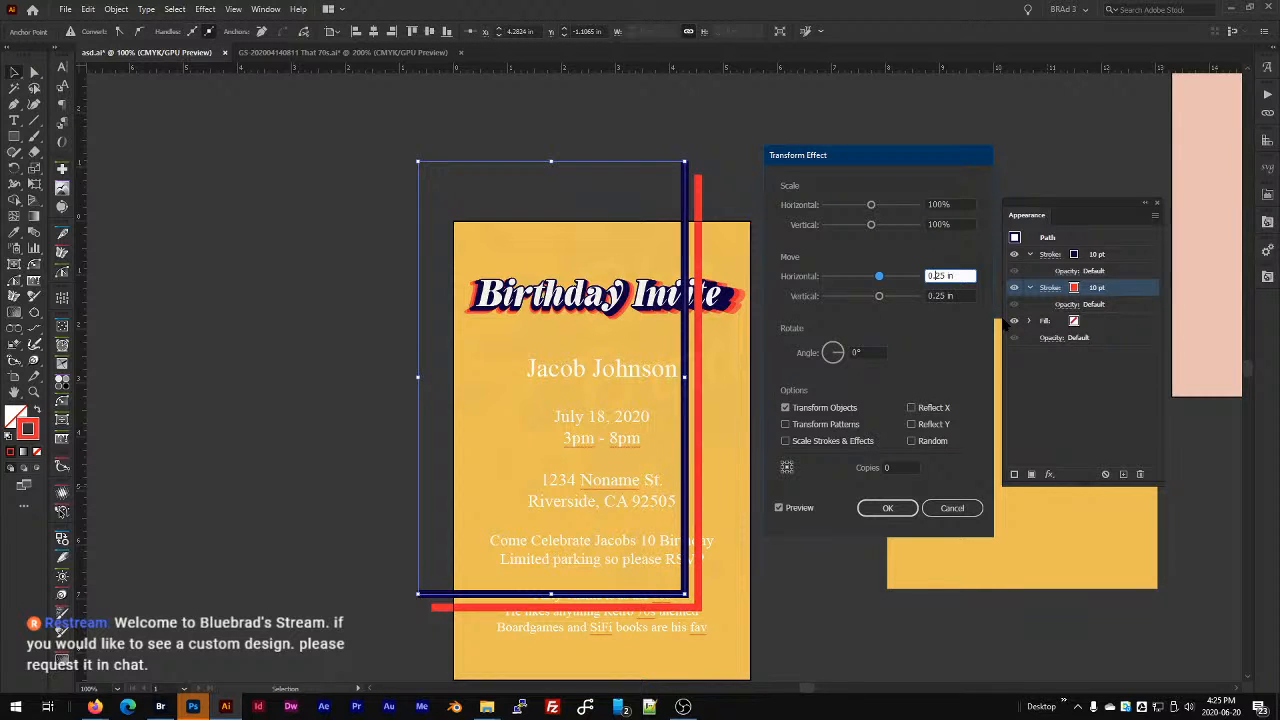
{"action": "type", "text": "15"}
{"action": "key", "text": "Tab"}
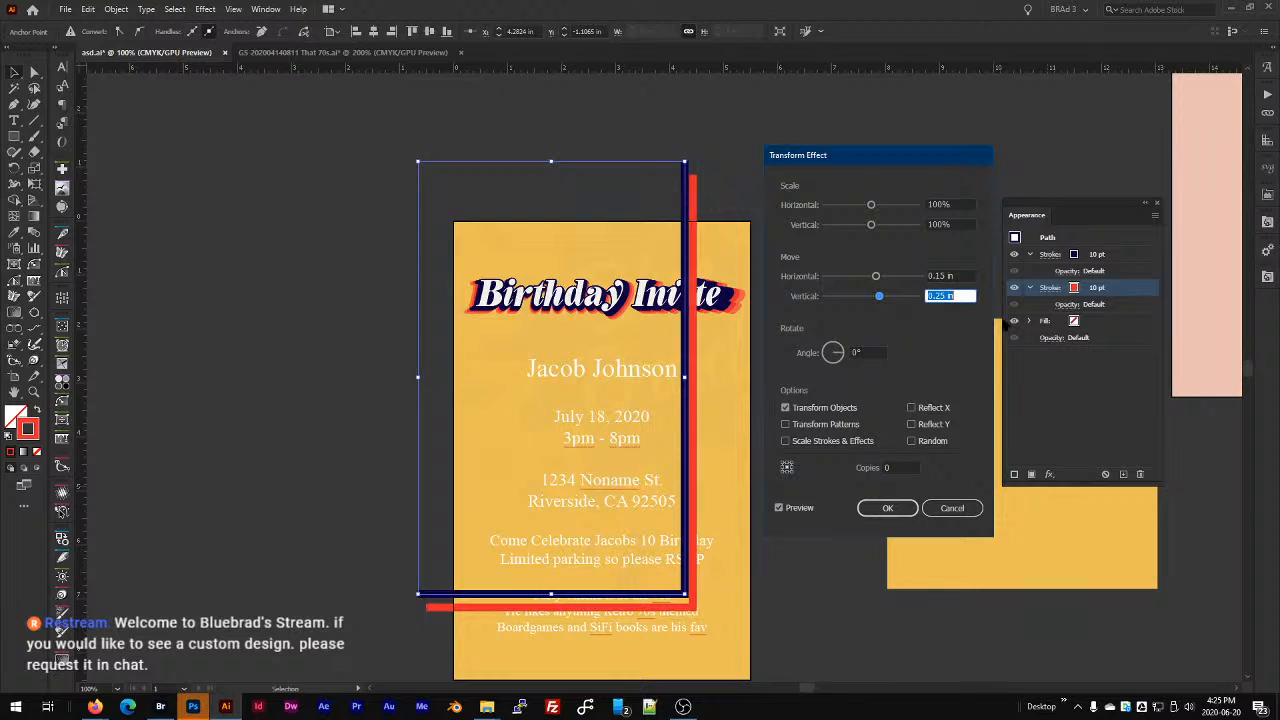
{"action": "type", "text": ".15"}
{"action": "key", "text": "Tab"}
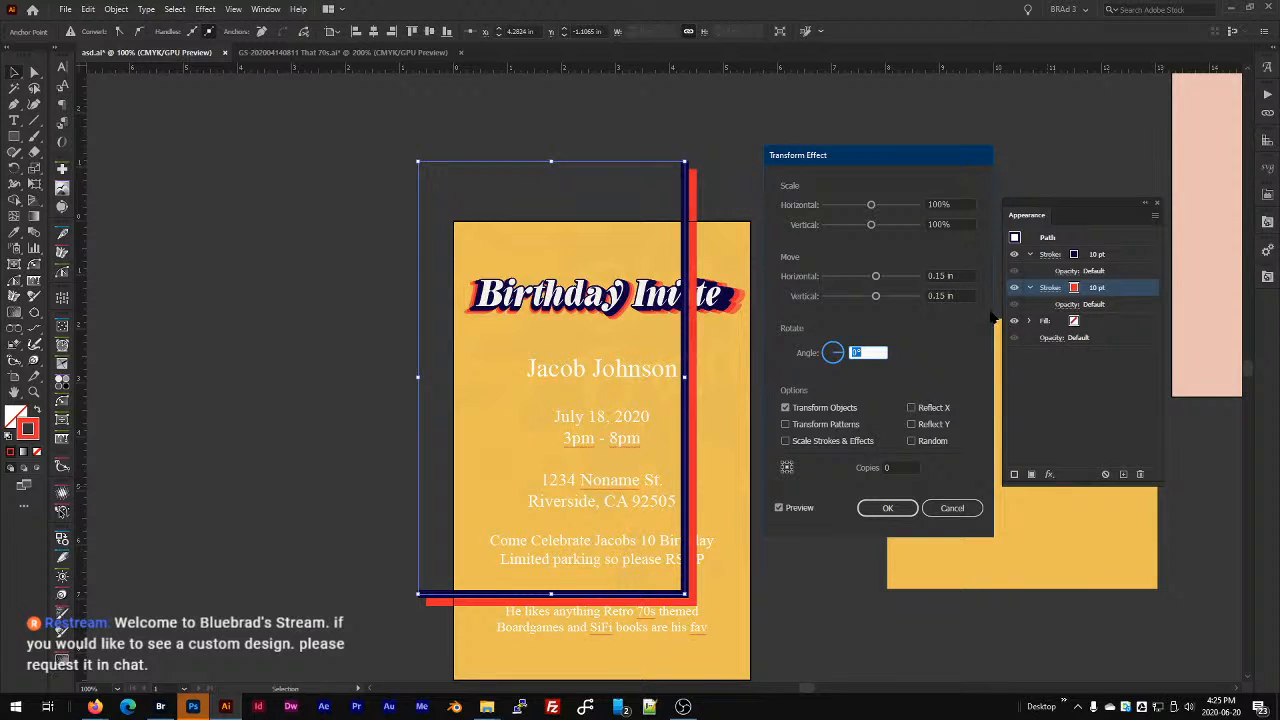
{"action": "left_click", "coordinate": [937, 275]}
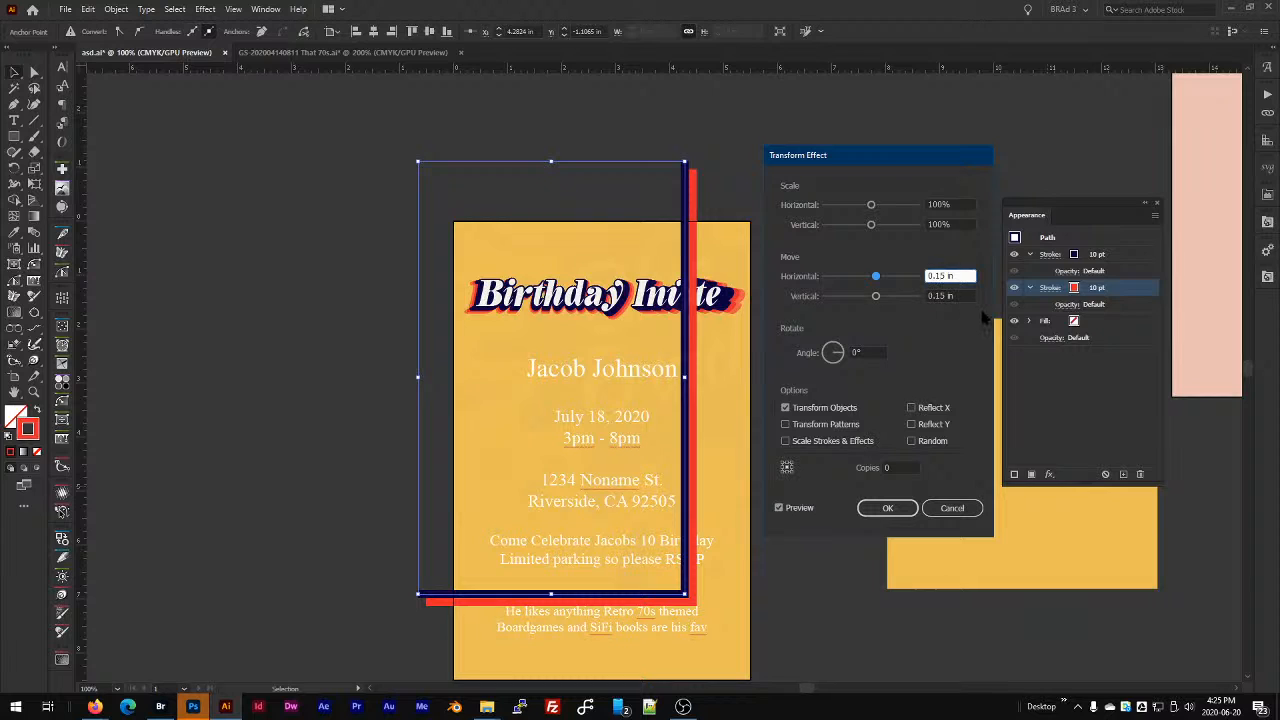
{"action": "type", "text": "8"}
{"action": "left_click", "coordinate": [939, 295]}
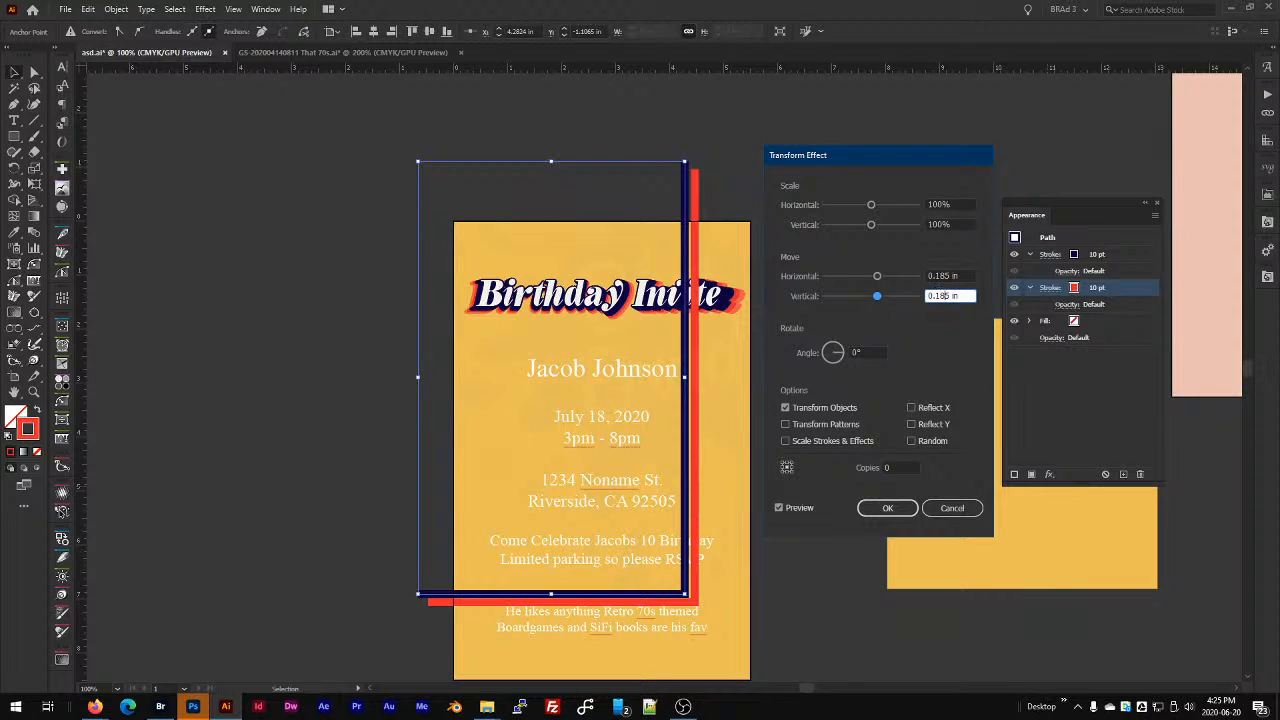
{"action": "left_click", "coordinate": [957, 277]}
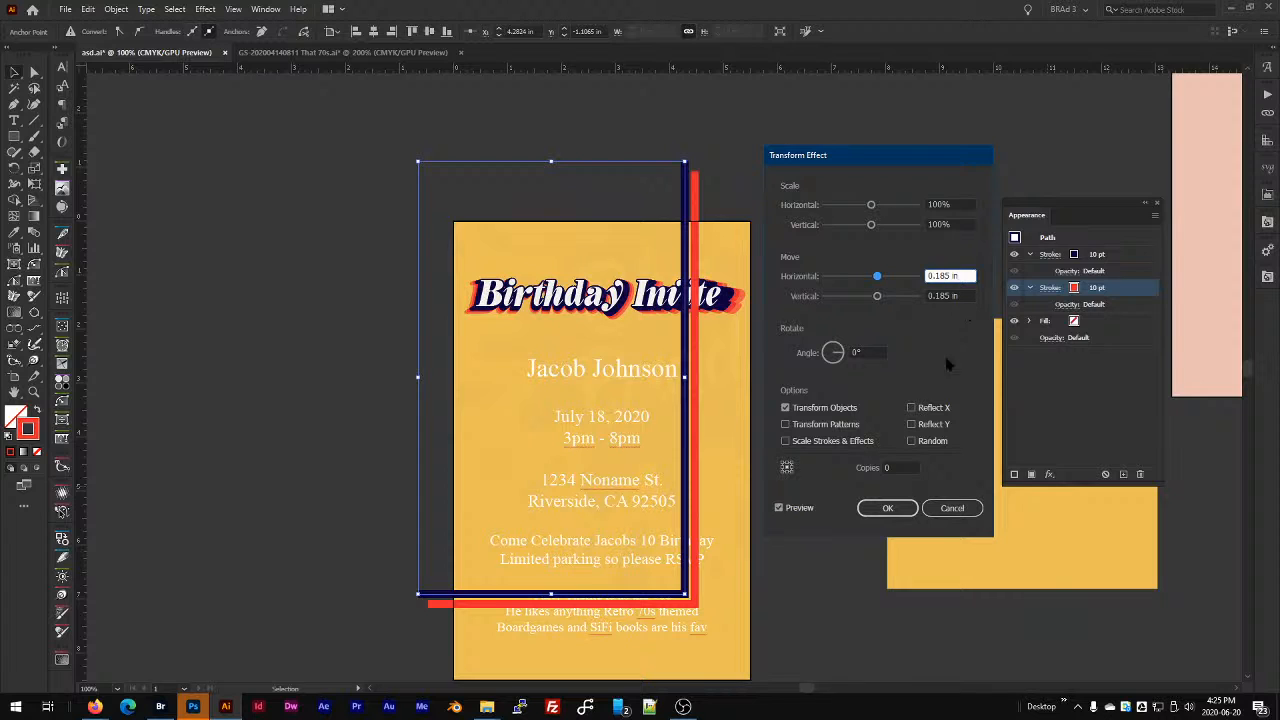
{"action": "left_click", "coordinate": [900, 508]}
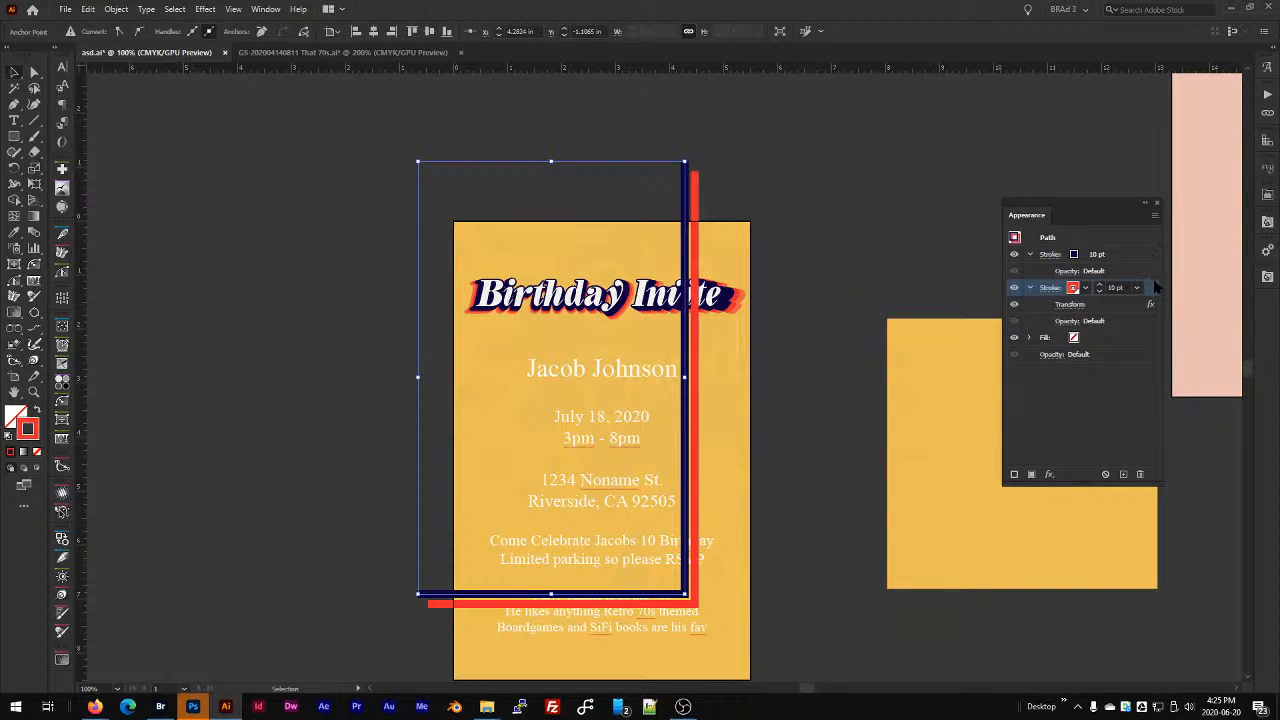
Duplicate the offset red stroke and set the lower copy's global red tint to 60%.
{"action": "left_click", "coordinate": [1123, 474]}
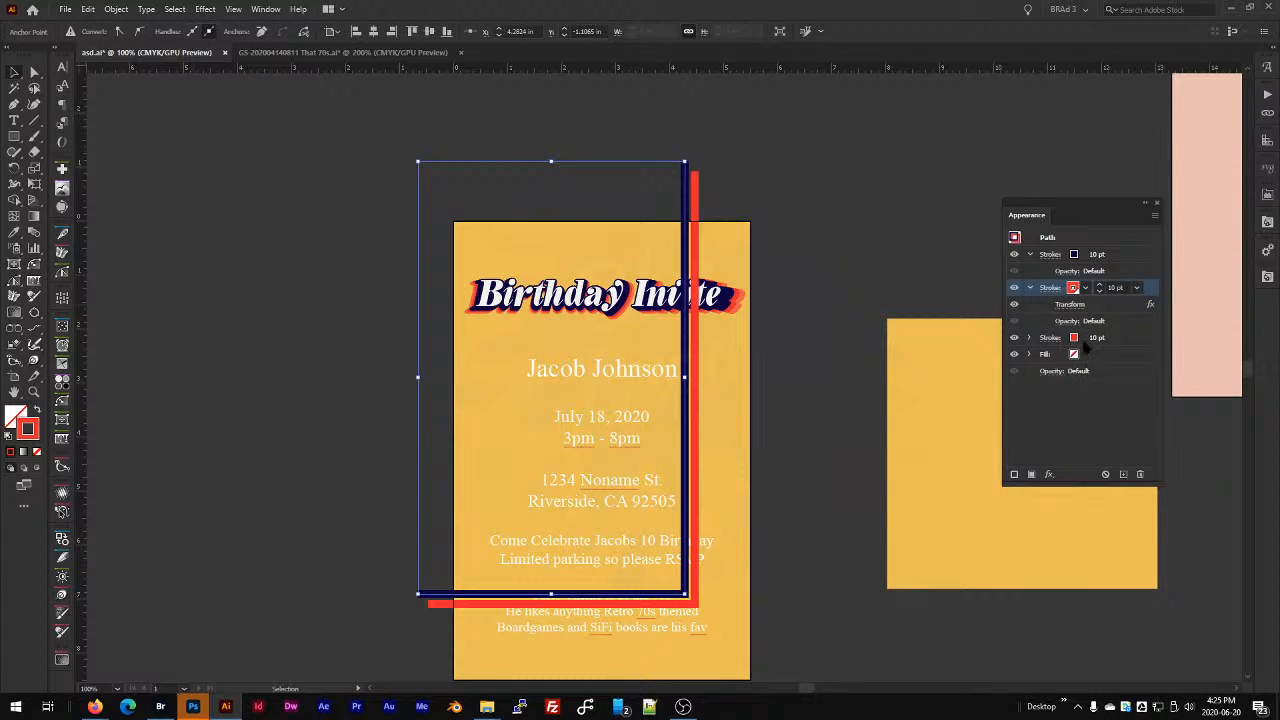
{"action": "left_click", "coordinate": [1074, 338]}
{"action": "left_click", "coordinate": [1075, 340]}
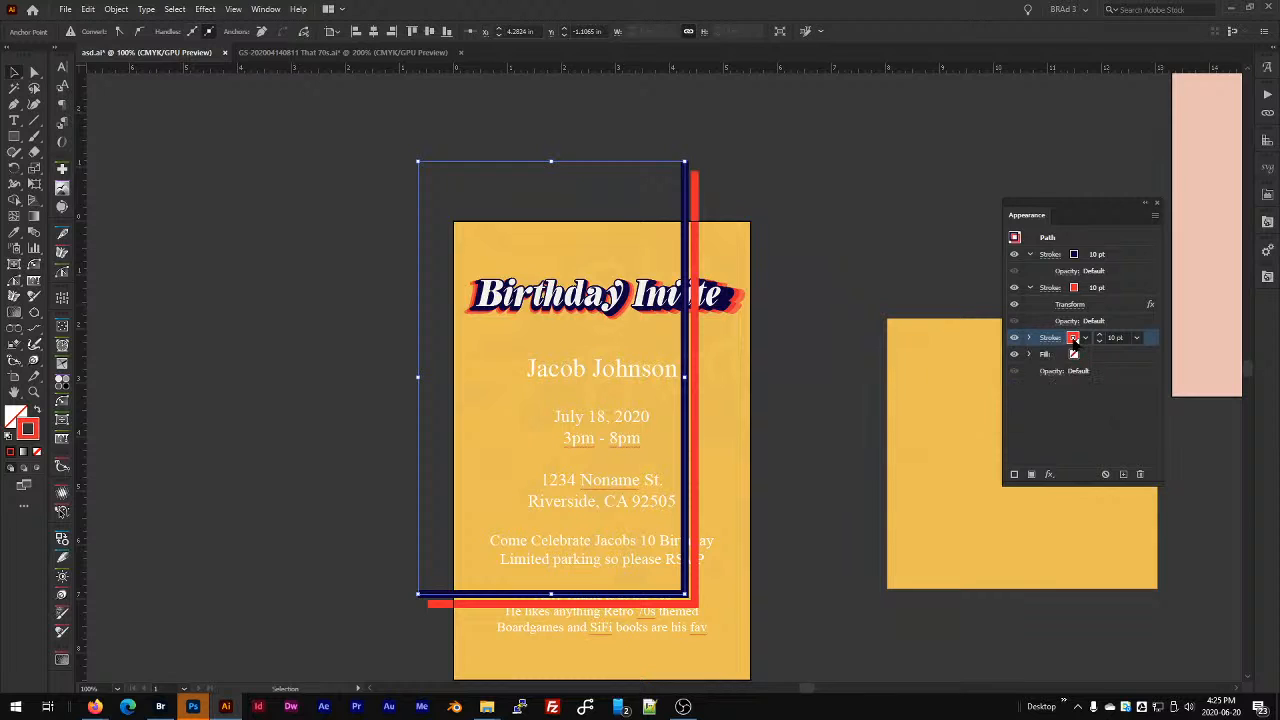
{"action": "left_click", "coordinate": [1029, 338]}
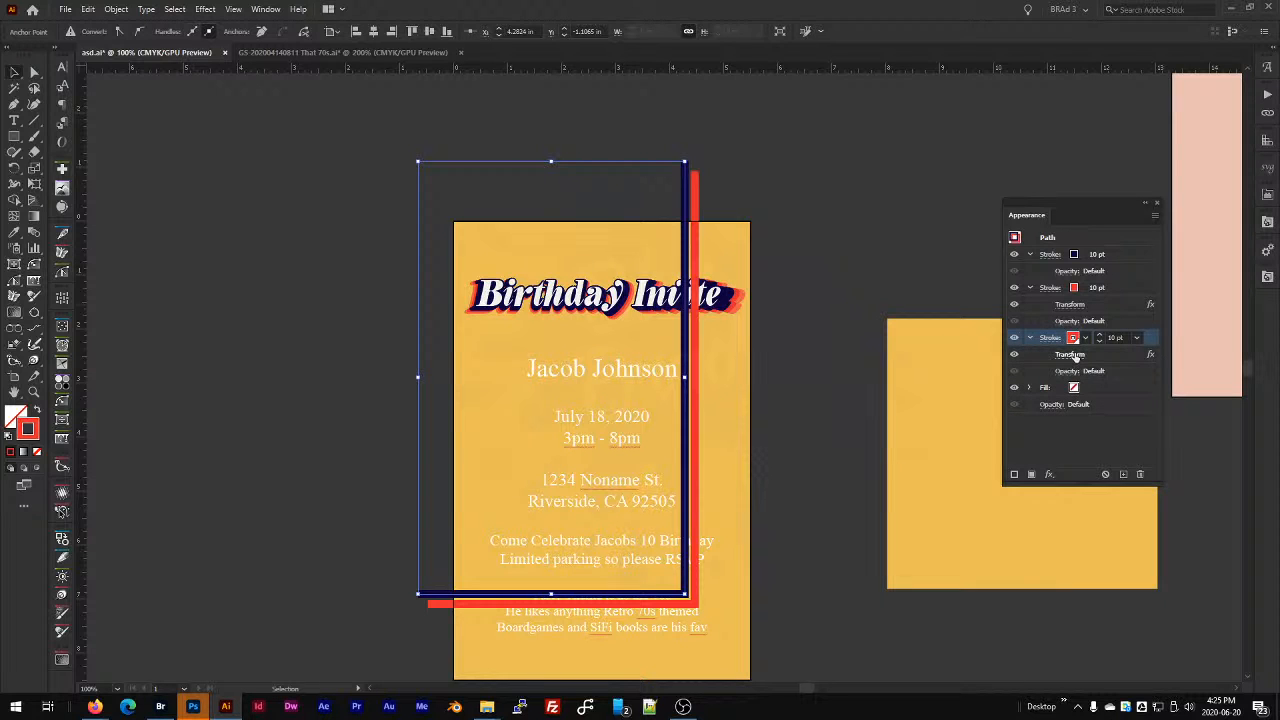
{"action": "left_click", "coordinate": [1074, 339]}
{"action": "left_click", "coordinate": [1074, 339]}
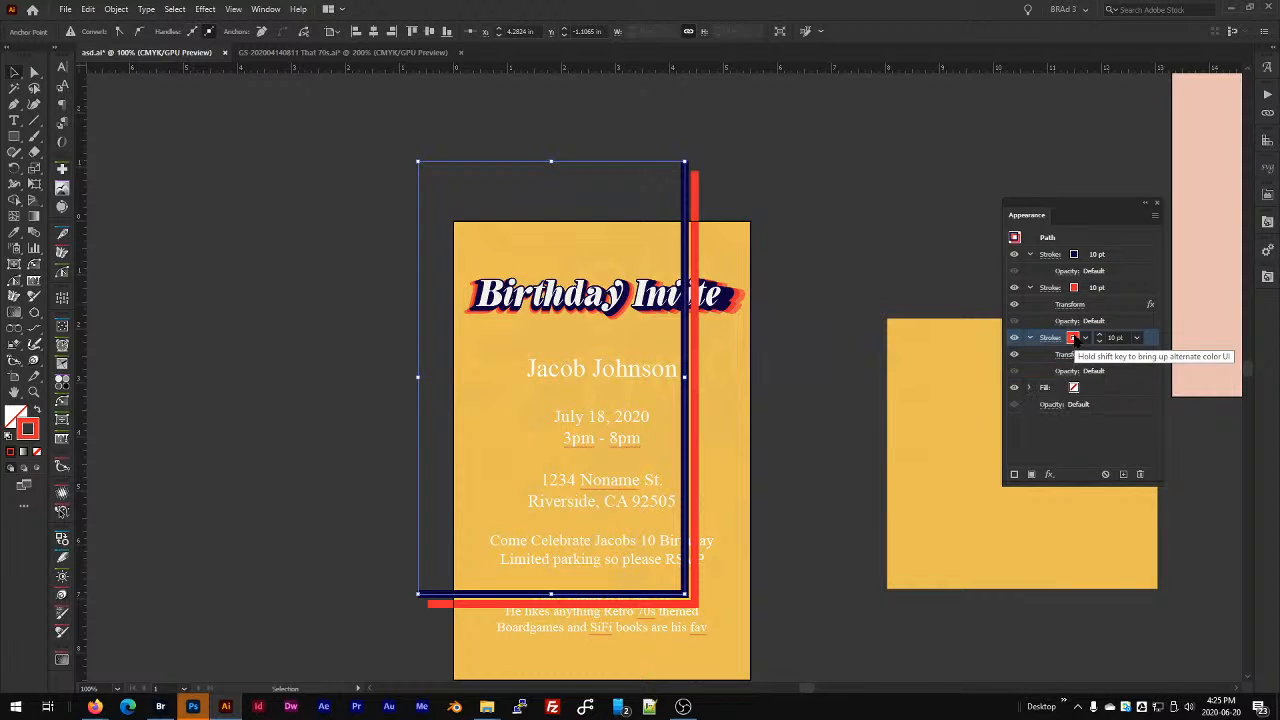
{"action": "key", "text": "F6"}
{"action": "left_click_drag", "start_coordinate": [961, 67], "coordinate": [880, 110]}
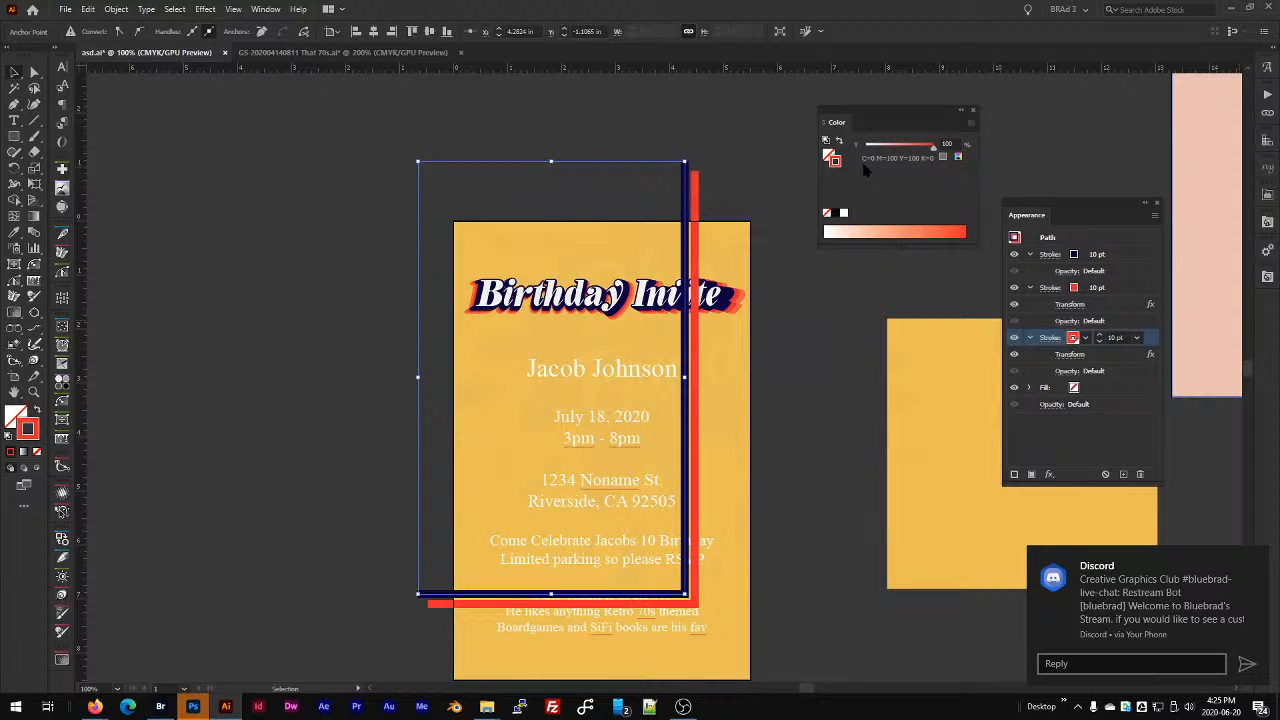
{"action": "left_click", "coordinate": [951, 143]}
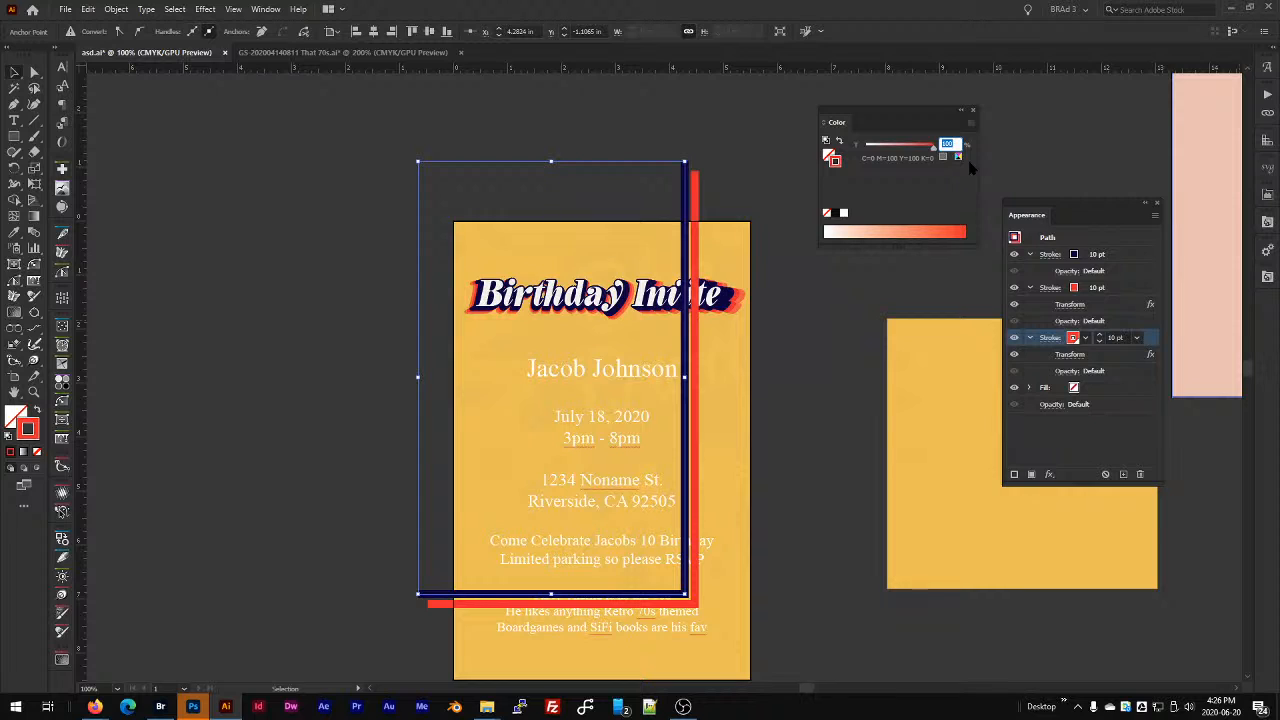
{"action": "type", "text": "4"}
{"action": "key", "text": "Return"}
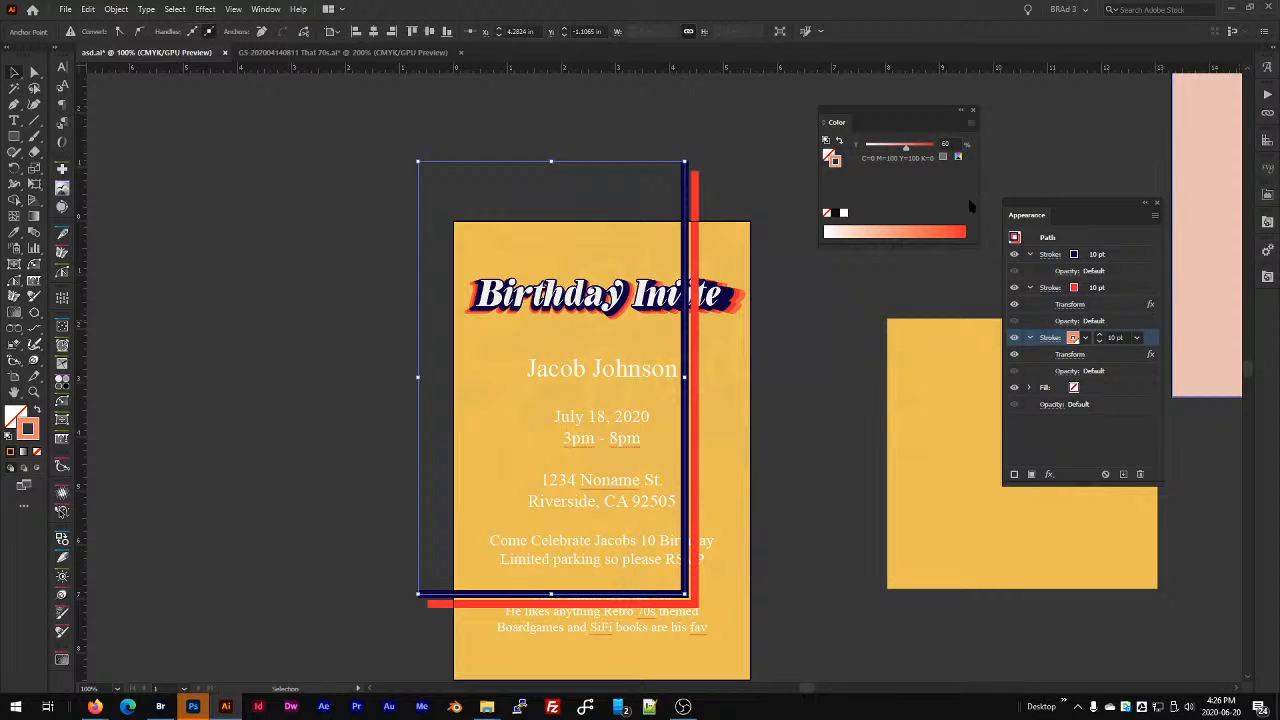
Double the tinted stroke's Transform offset to 0.37 in horizontally and vertically.
{"action": "left_click", "coordinate": [1069, 354]}
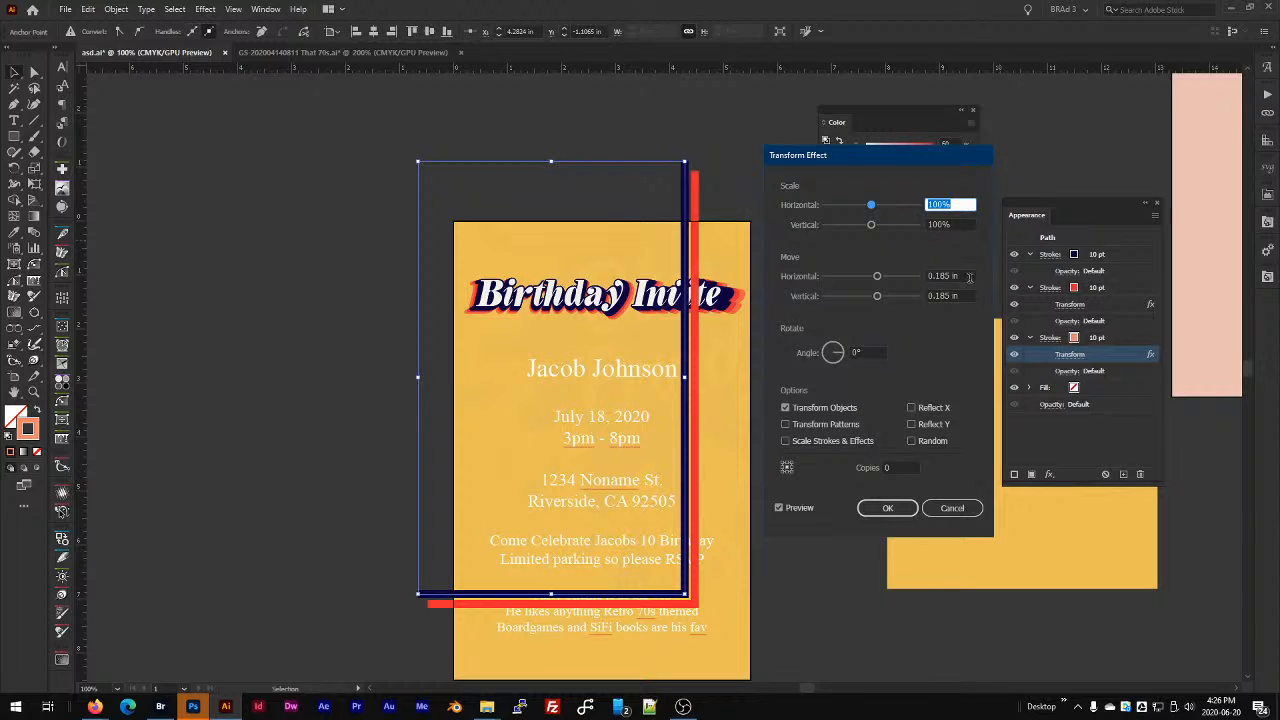
{"action": "left_click", "coordinate": [969, 277]}
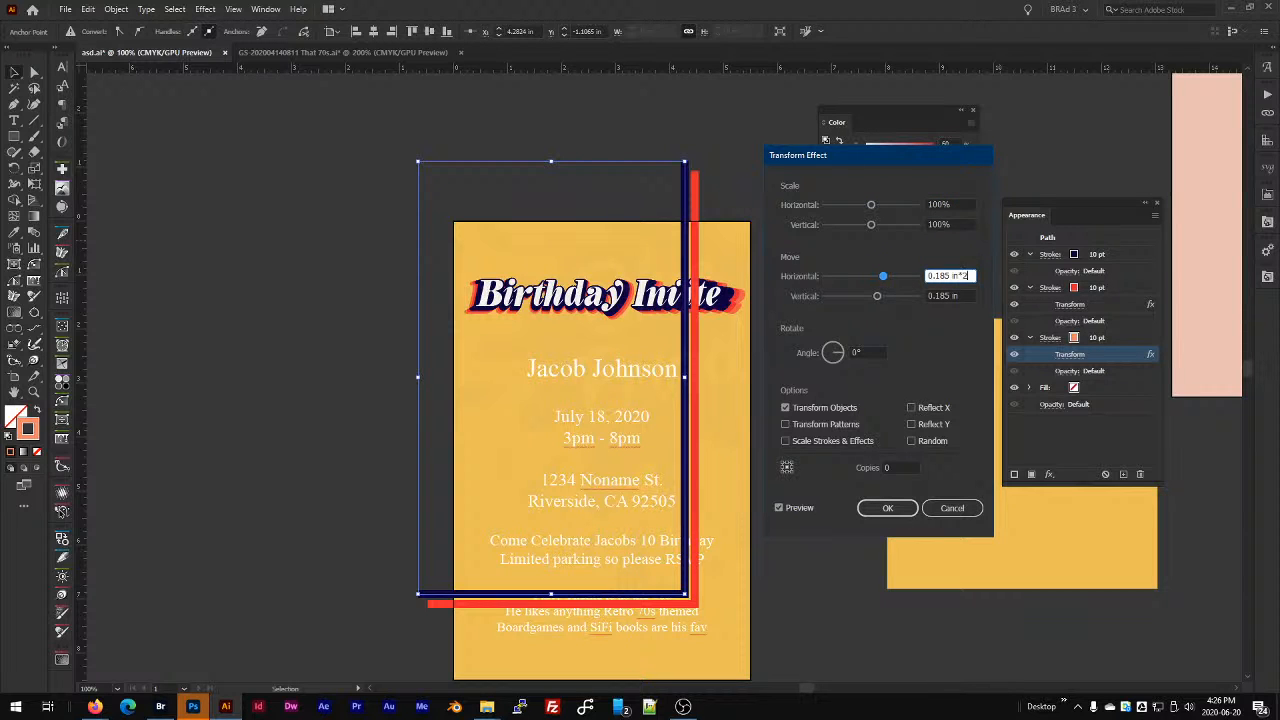
{"action": "left_click", "coordinate": [965, 296]}
{"action": "type", "text": "*"}
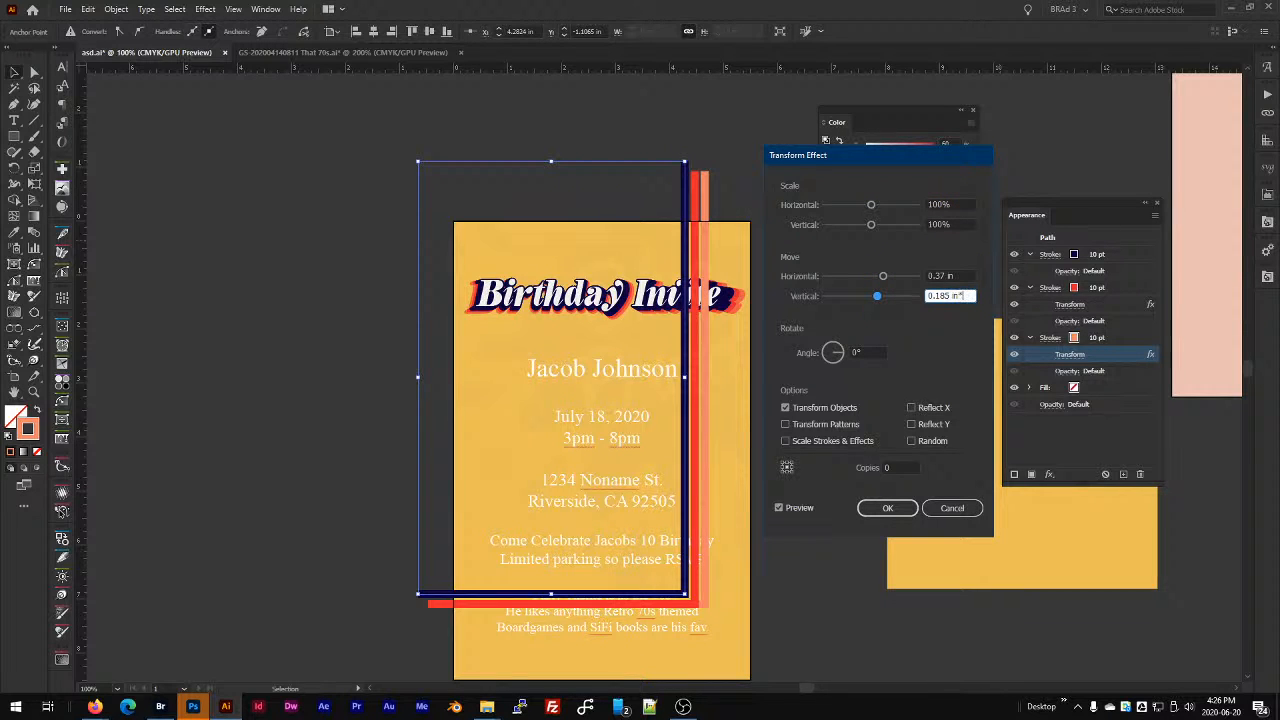
{"action": "type", "text": "2"}
{"action": "left_click", "coordinate": [960, 275]}
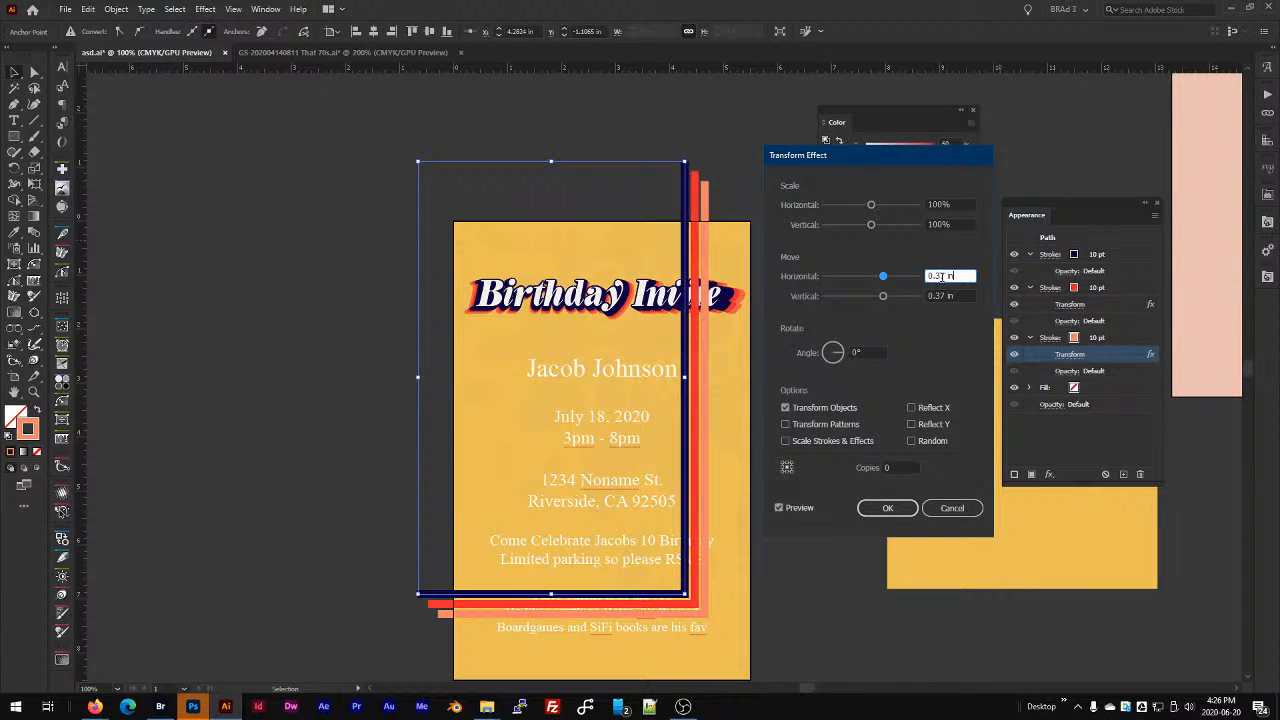
{"action": "left_click", "coordinate": [898, 510]}
{"action": "left_click", "coordinate": [1068, 304]}
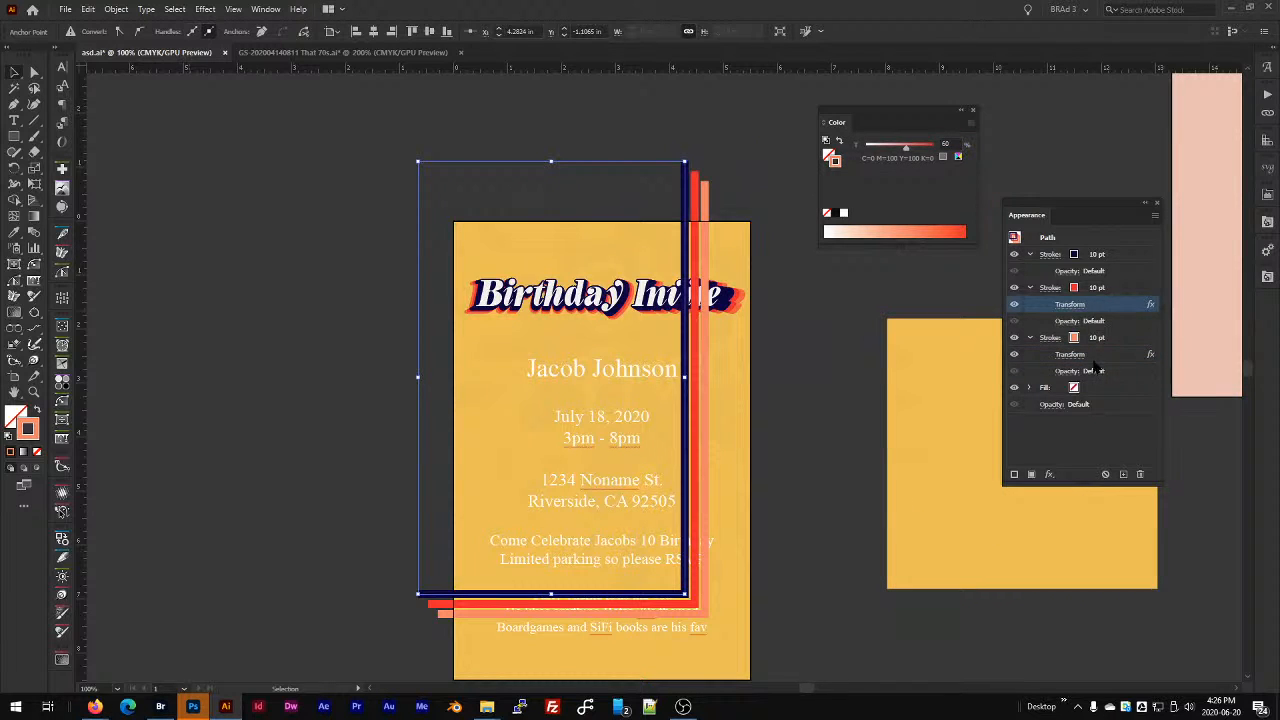
{"action": "left_click", "coordinate": [1100, 356]}
{"action": "left_click", "coordinate": [1113, 308]}
{"action": "left_click", "coordinate": [1105, 358]}
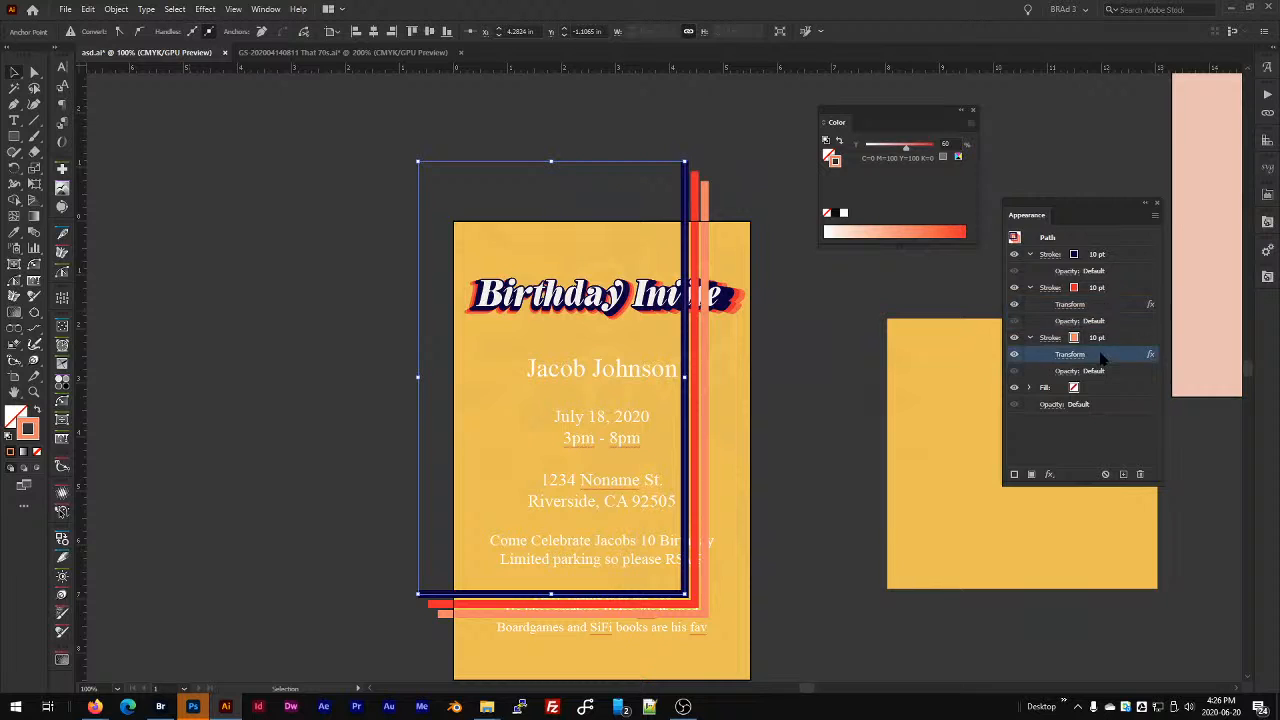
{"action": "left_click", "coordinate": [1107, 312]}
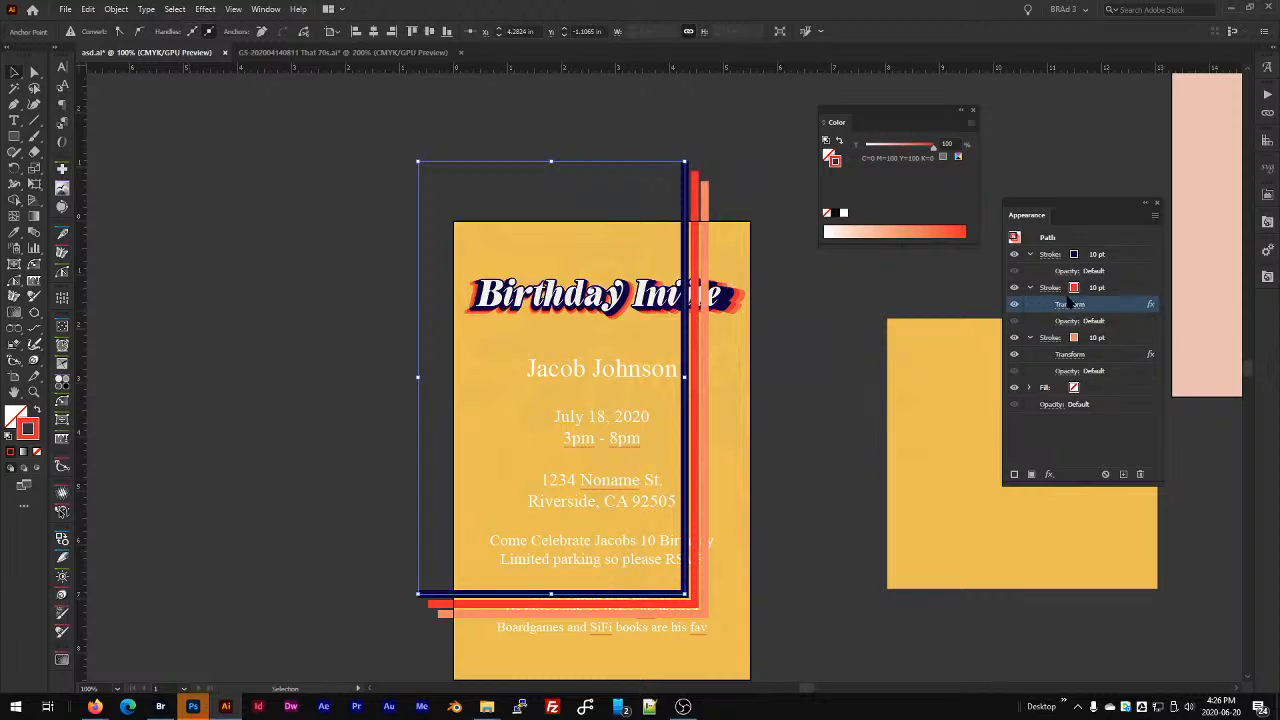
{"action": "left_click", "coordinate": [1092, 424]}
{"action": "left_click", "coordinate": [1076, 354]}
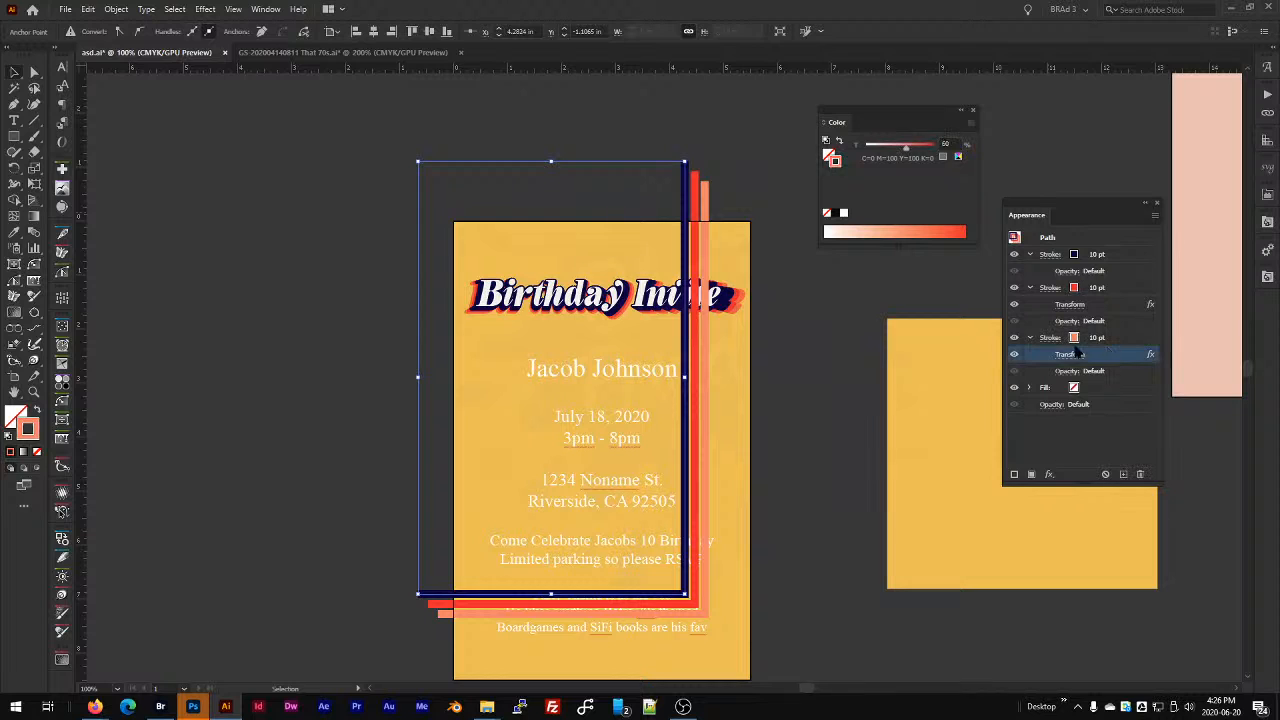
Change the full-strength red stroke's Transform offset to 0.1655 in horizontally and vertically.
{"action": "left_click", "coordinate": [1078, 304]}
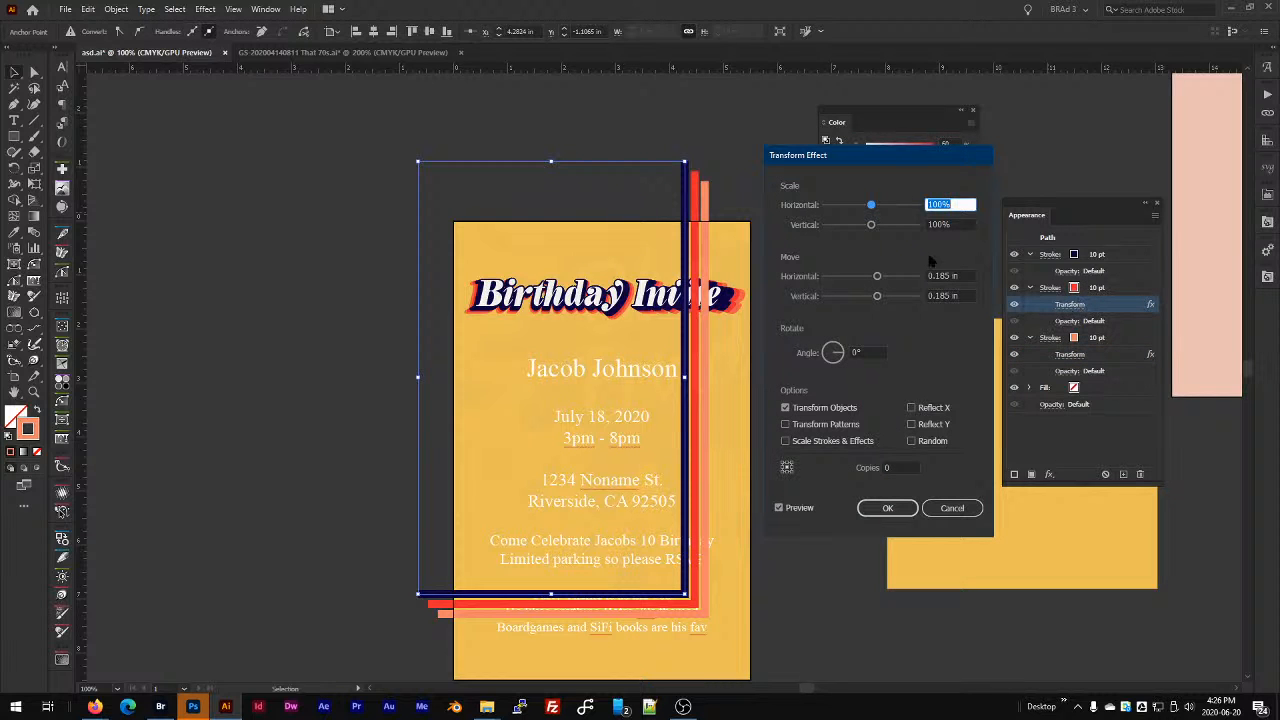
{"action": "left_click", "coordinate": [933, 276]}
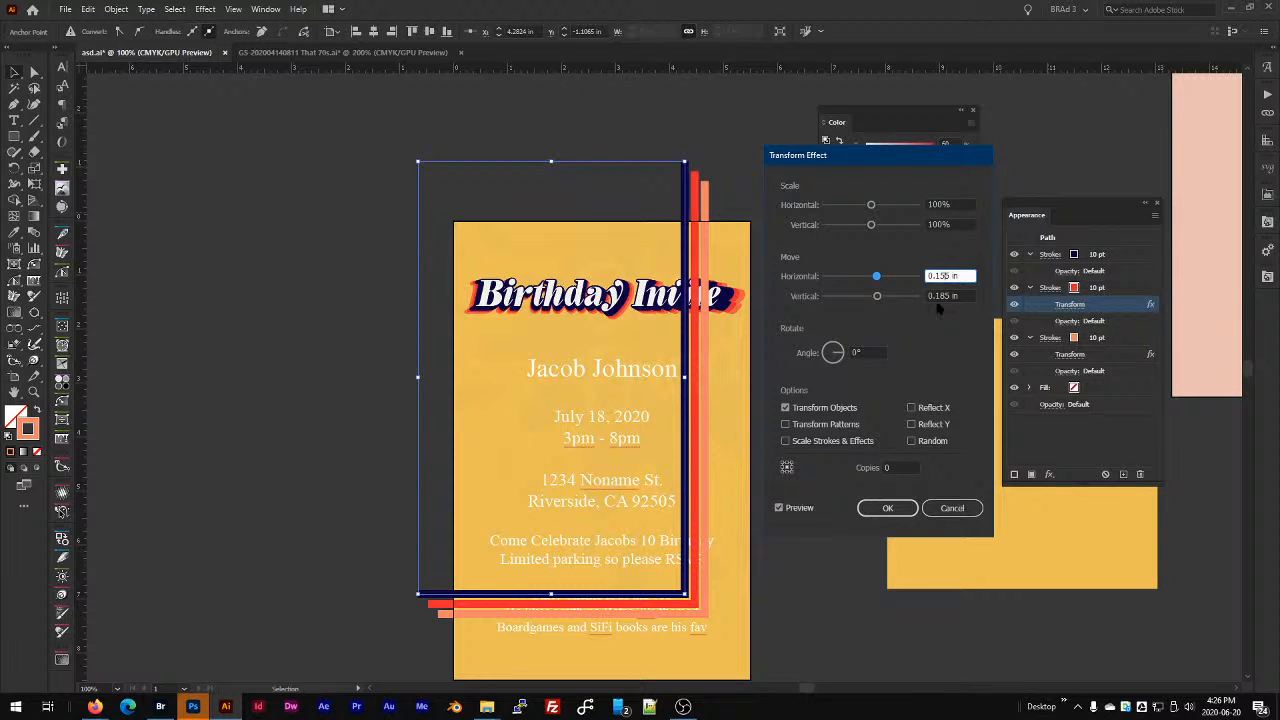
{"action": "left_click", "coordinate": [943, 295]}
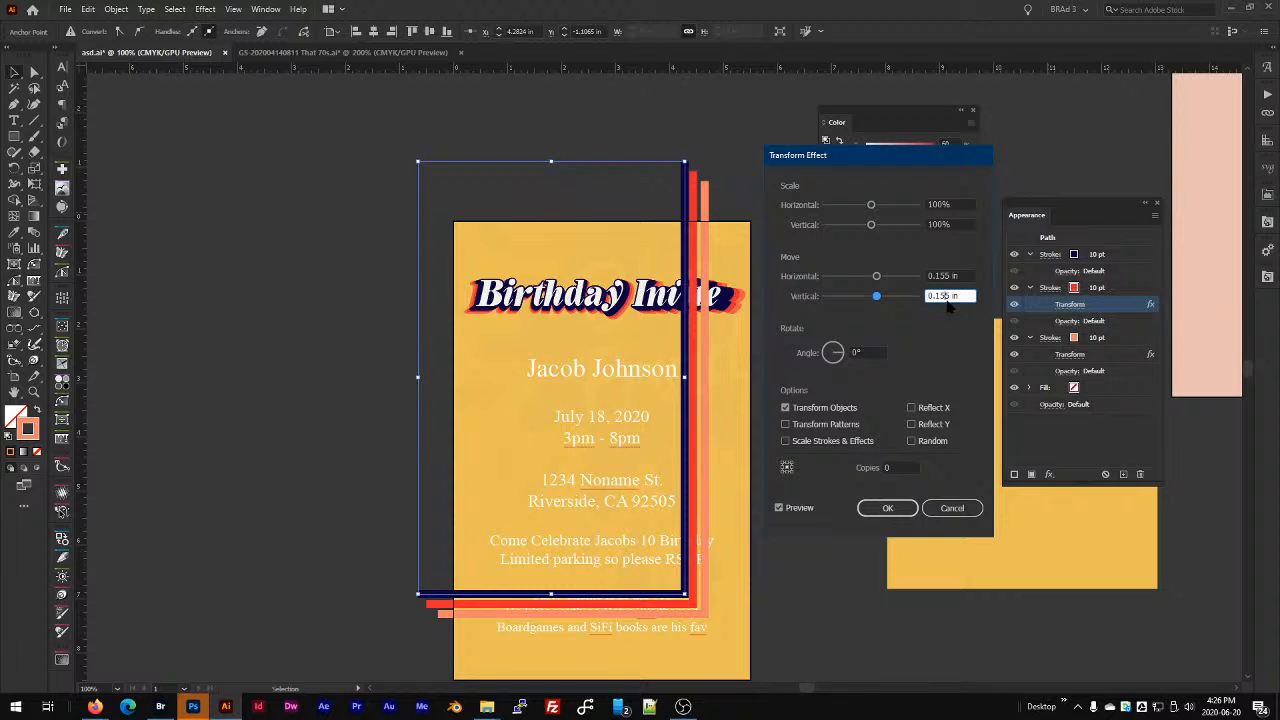
{"action": "left_click", "coordinate": [945, 275]}
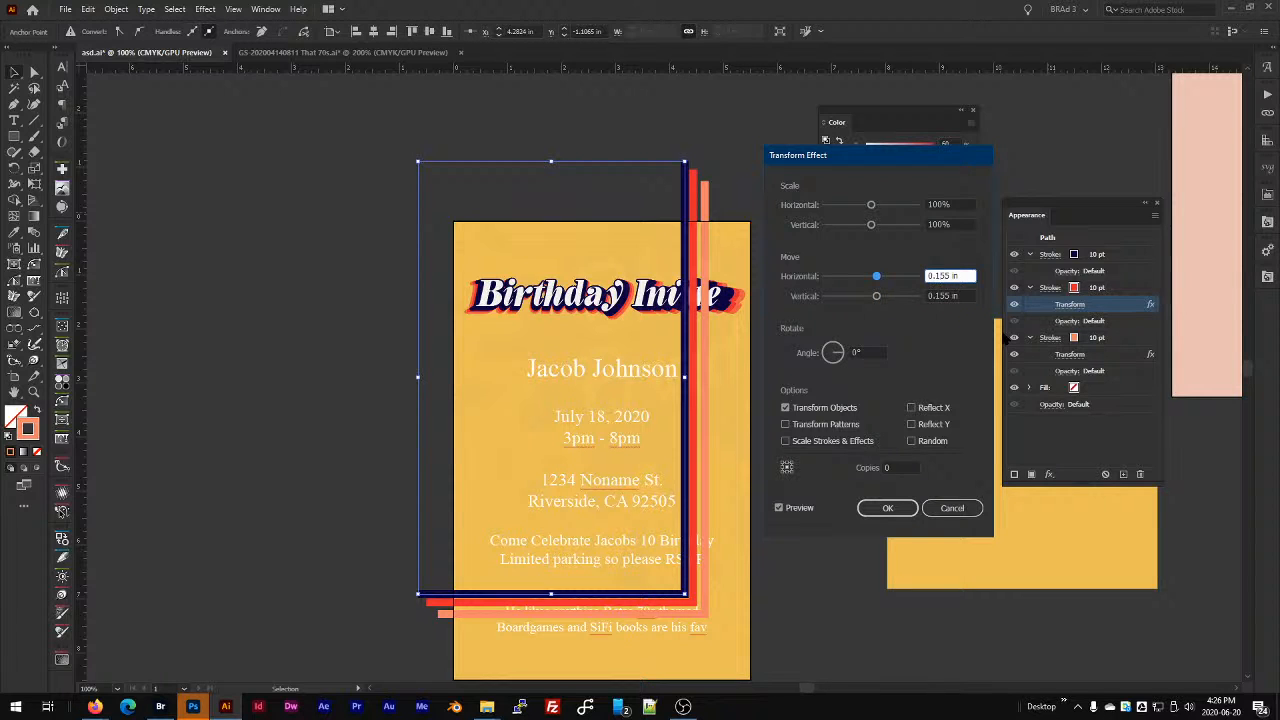
{"action": "type", "text": "6"}
{"action": "left_click", "coordinate": [955, 295]}
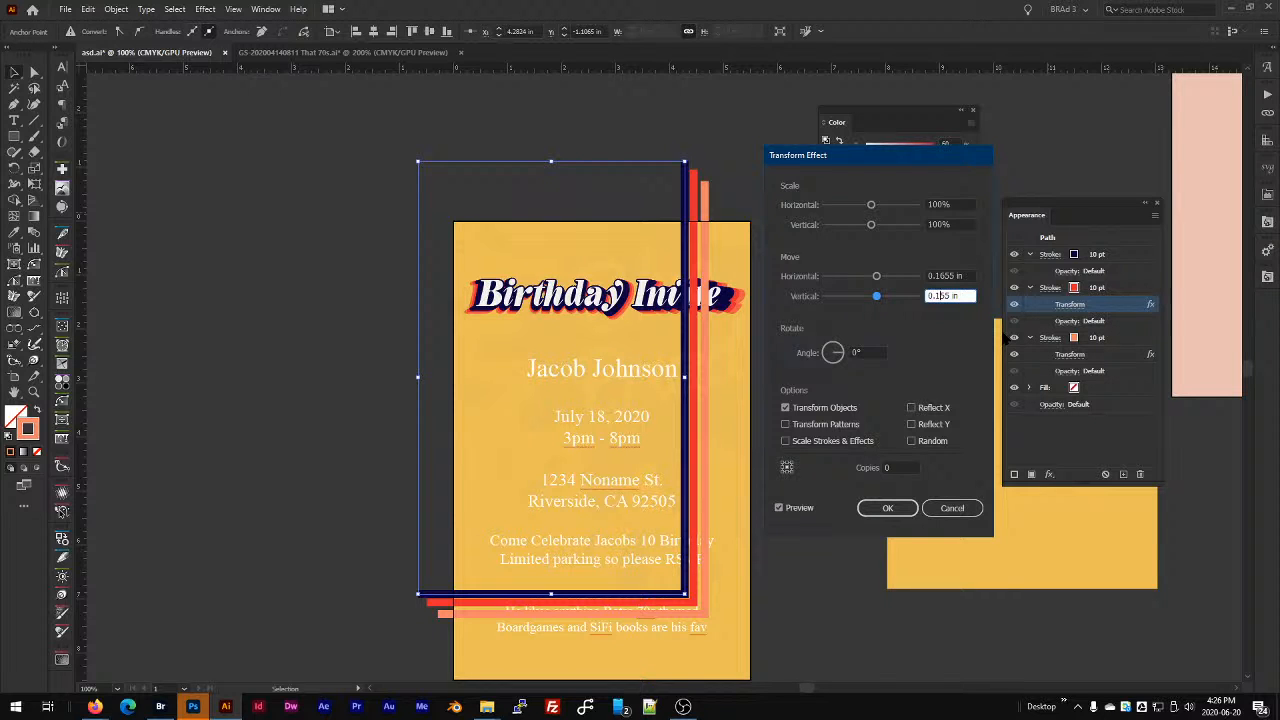
{"action": "type", "text": "6"}
{"action": "key", "text": "Tab"}
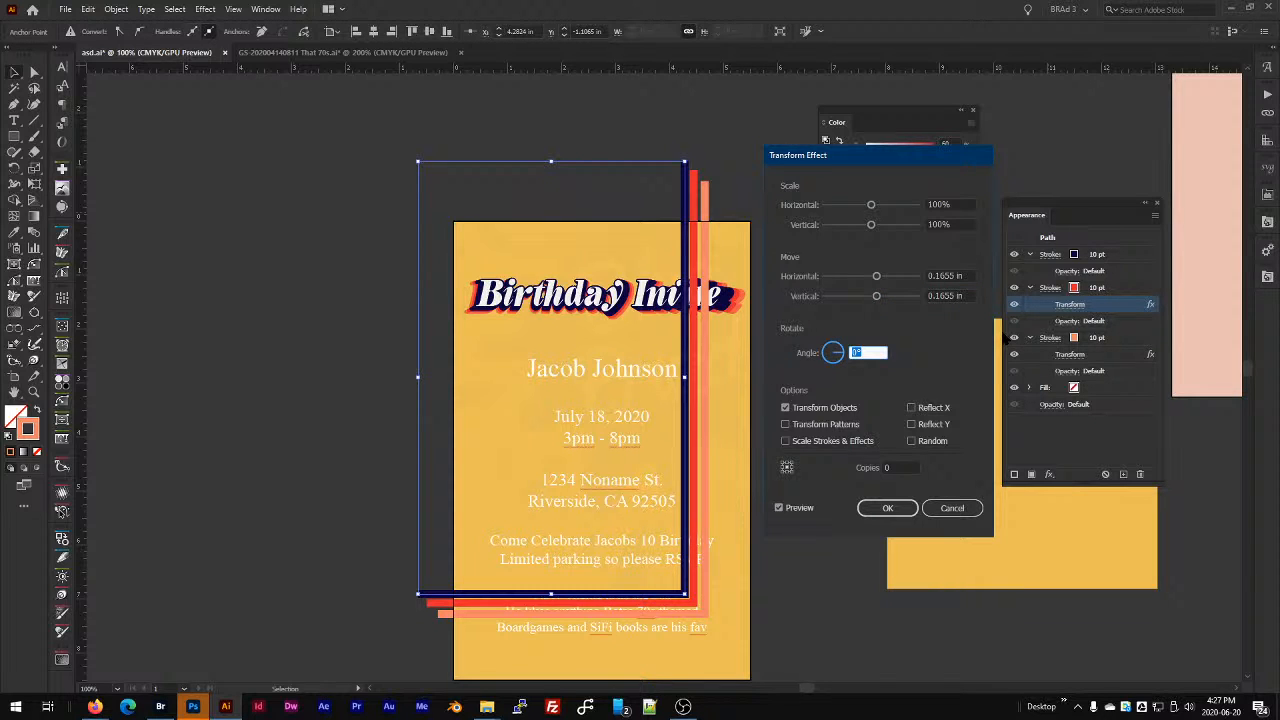
{"action": "left_click", "coordinate": [887, 507]}
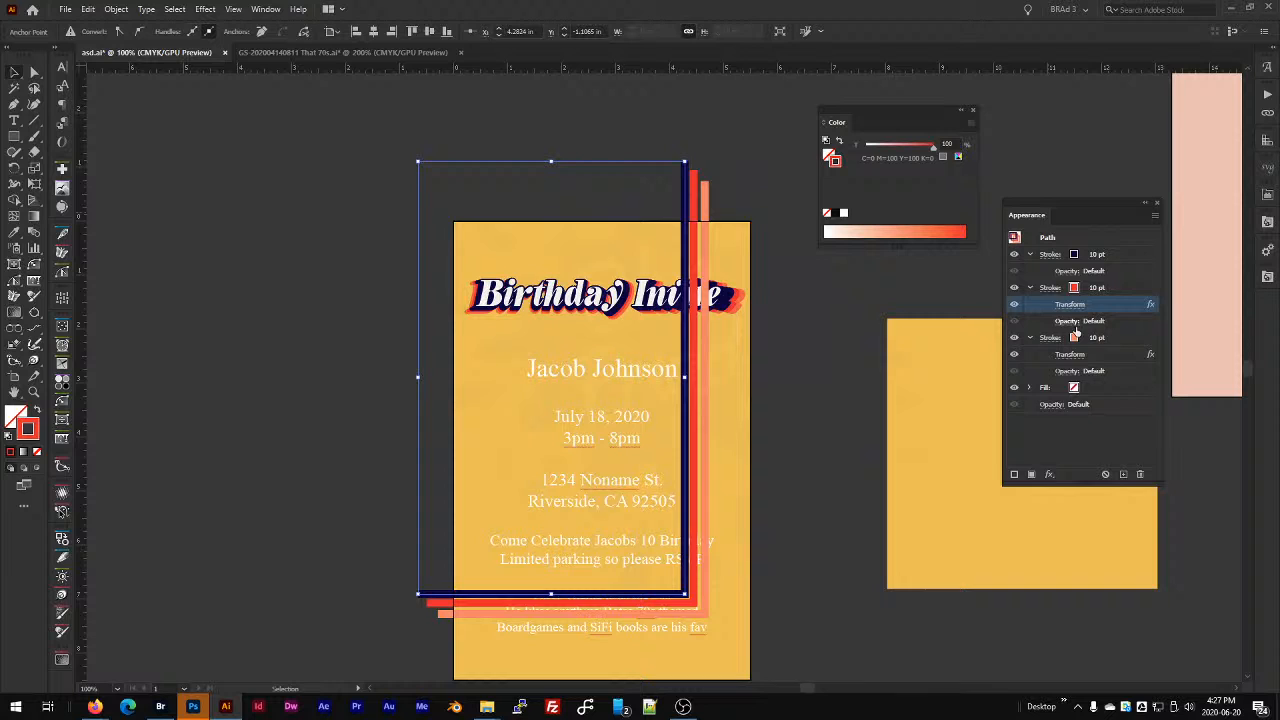
Replace the 60% tinted stroke's Transform effect with a copy of the full-strength red stroke's Transform effect.
{"action": "left_click", "coordinate": [1124, 357]}
{"action": "left_click", "coordinate": [1140, 474]}
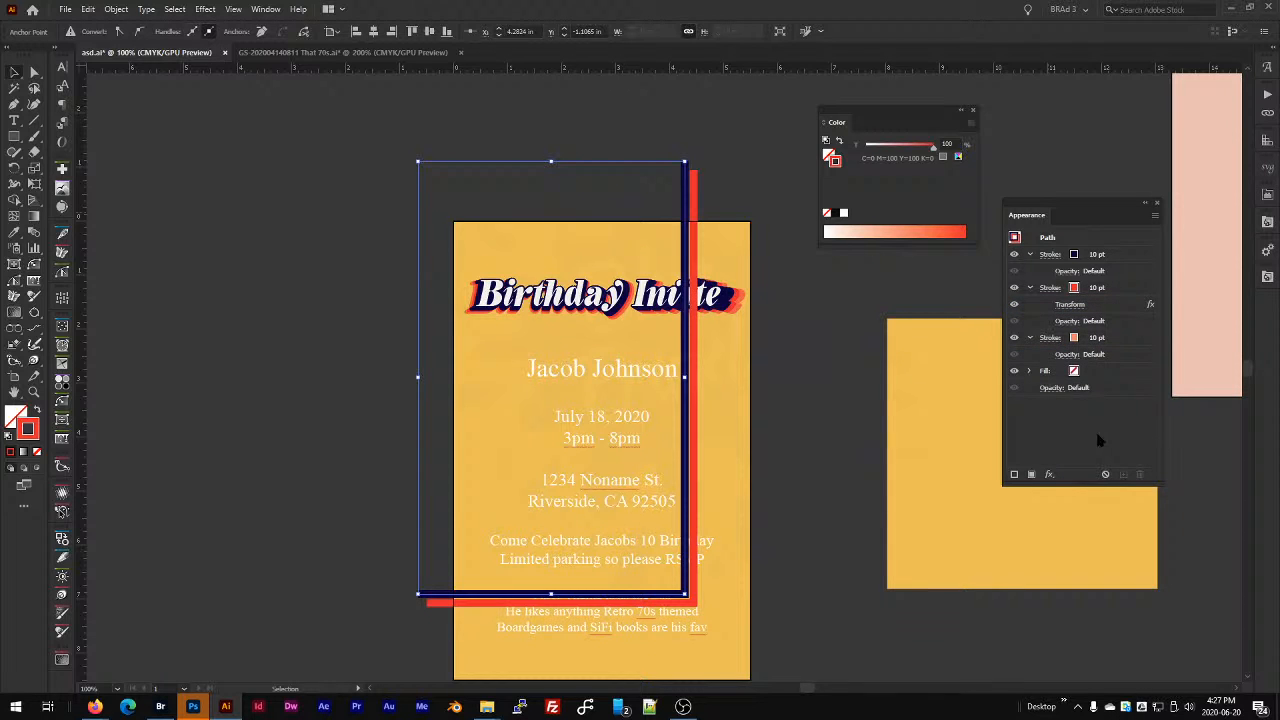
{"action": "left_click", "coordinate": [1118, 308]}
{"action": "left_click", "coordinate": [1124, 338]}
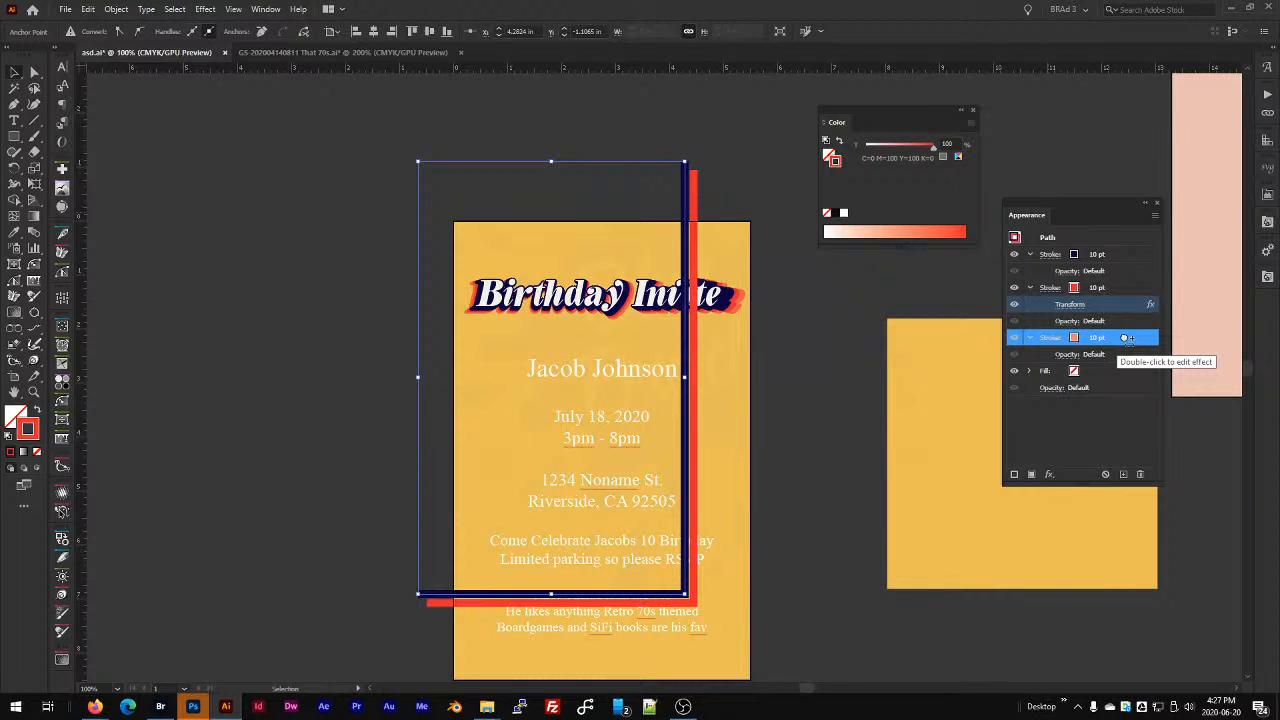
{"action": "left_click_drag", "start_coordinate": [1125, 338], "coordinate": [1125, 340]}
Double the tinted stroke's Transform offset to 0.331 in horizontally and vertically, and apply the effect.
{"action": "left_click", "coordinate": [1081, 355]}
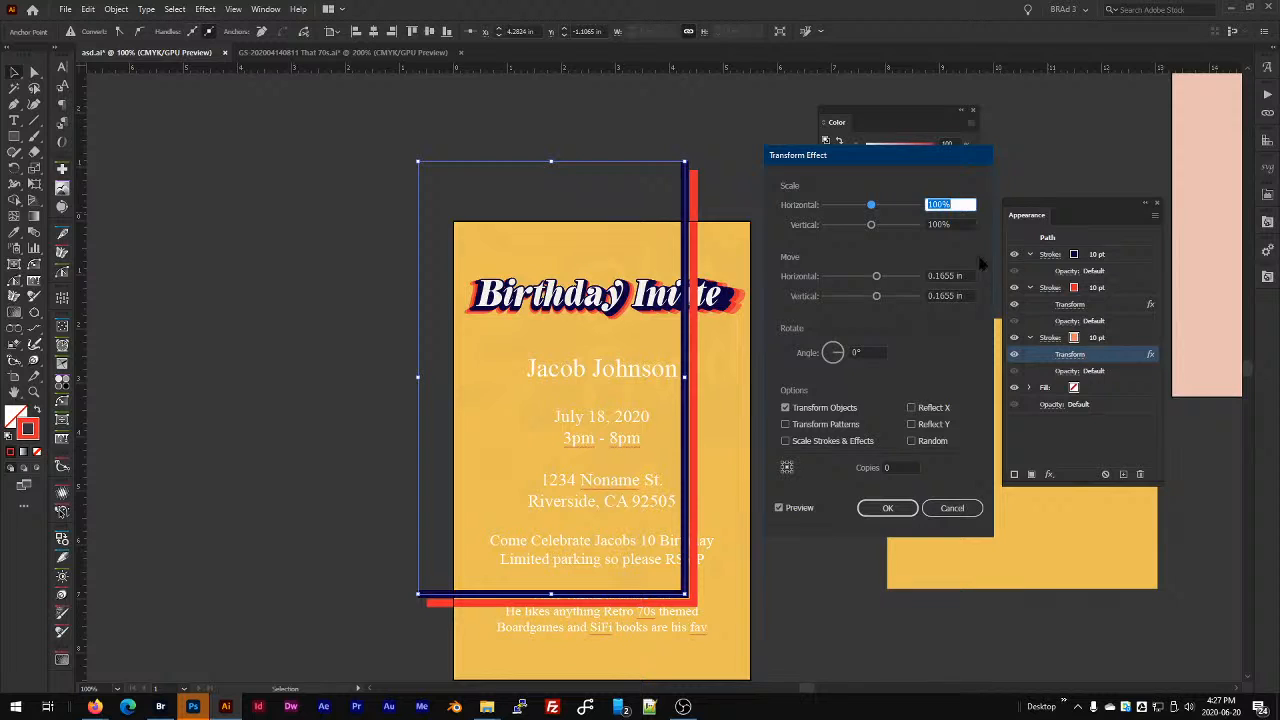
{"action": "left_click", "coordinate": [966, 276]}
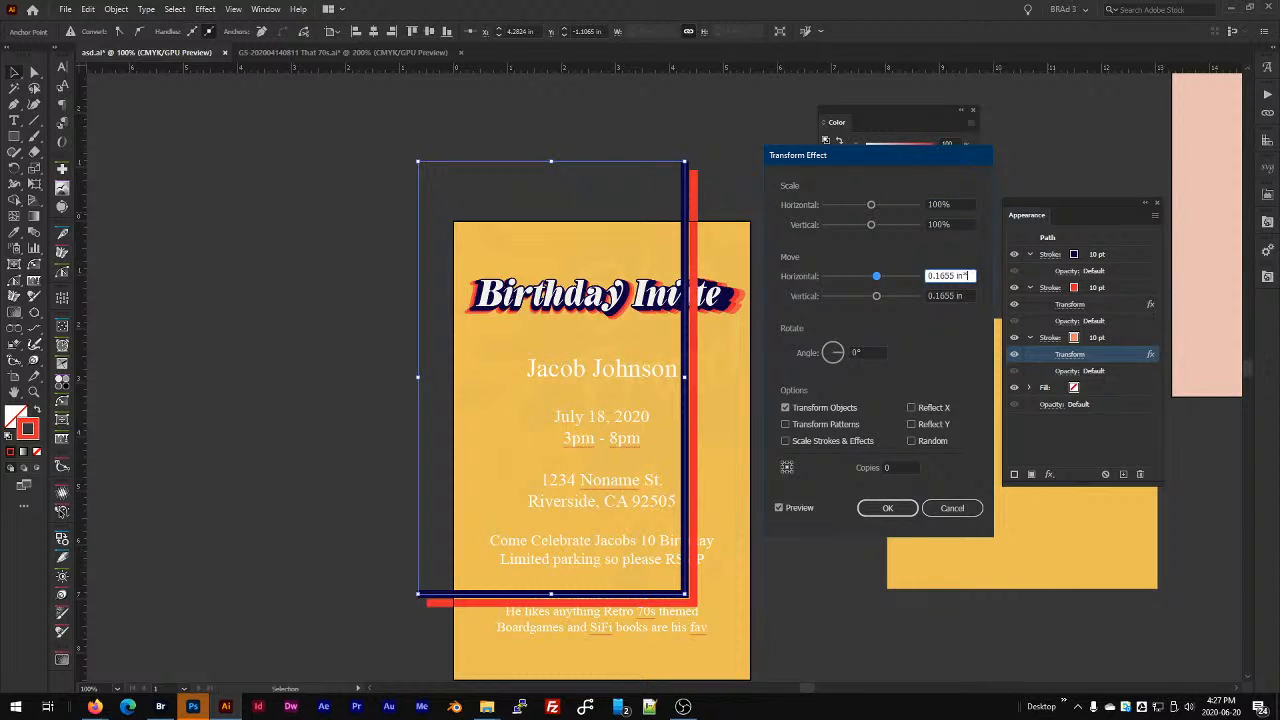
{"action": "type", "text": "*2"}
{"action": "left_click", "coordinate": [970, 296]}
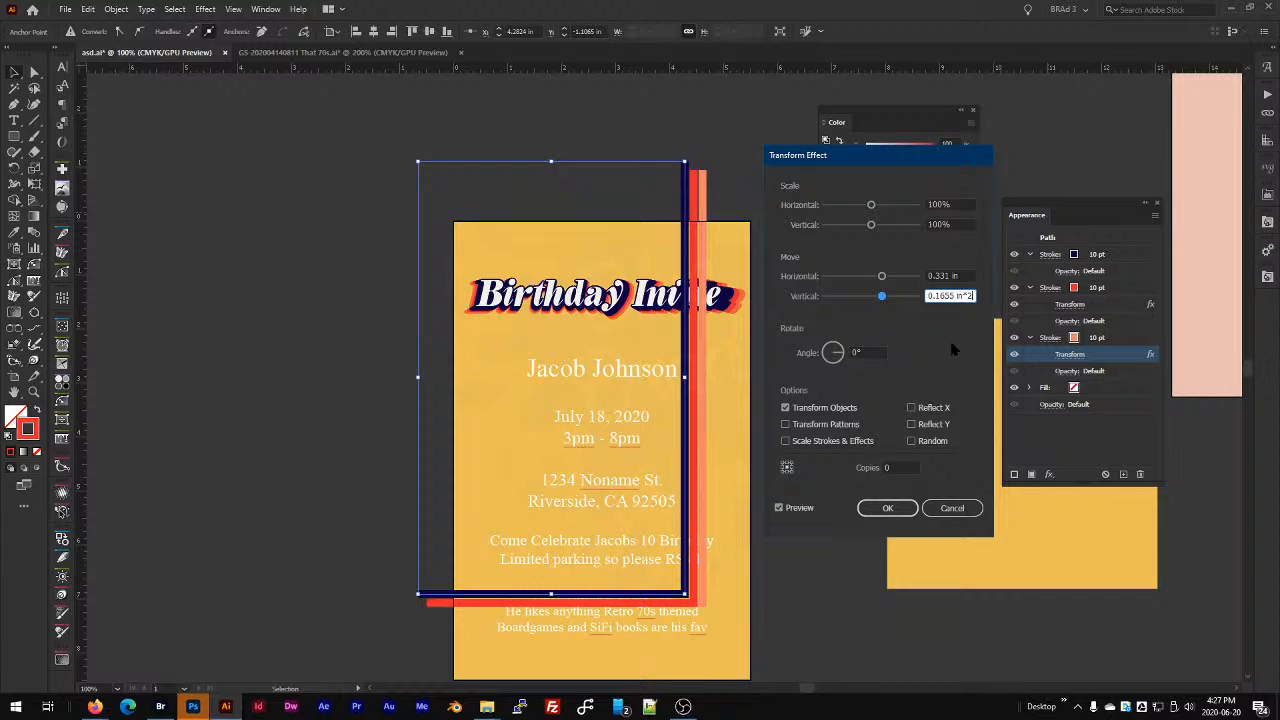
{"action": "left_click", "coordinate": [966, 276]}
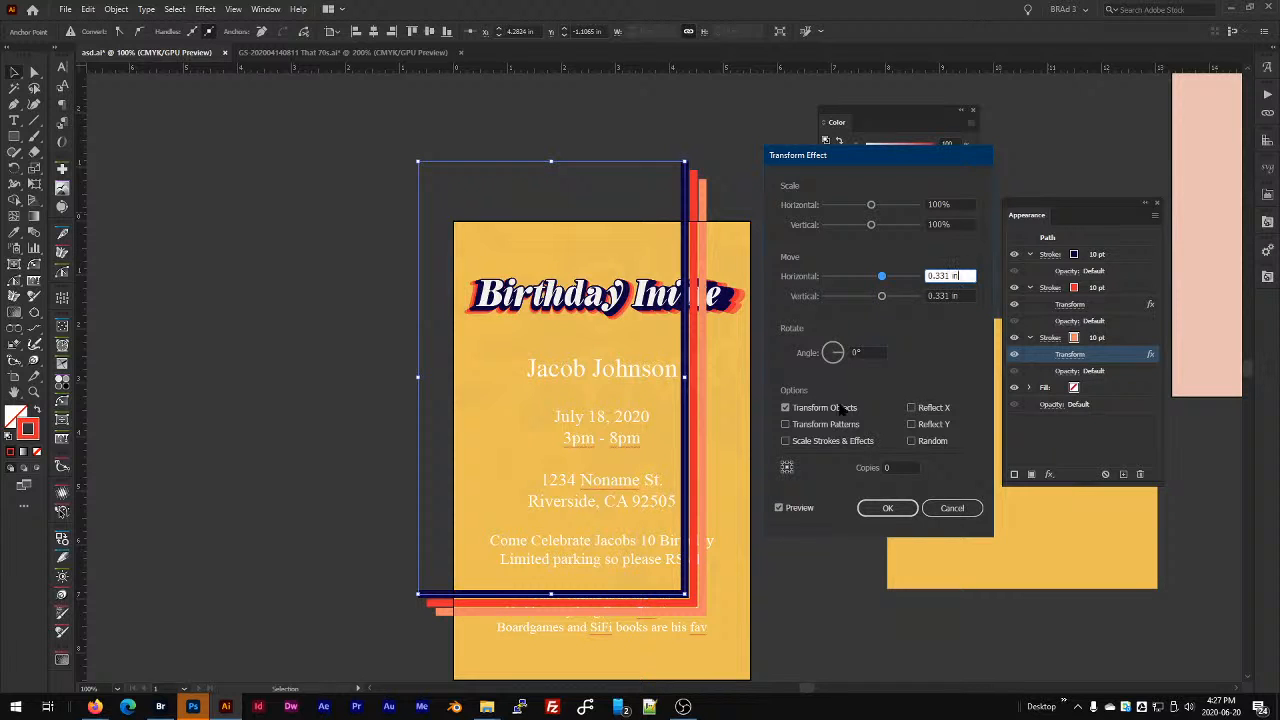
{"action": "left_click", "coordinate": [895, 510]}
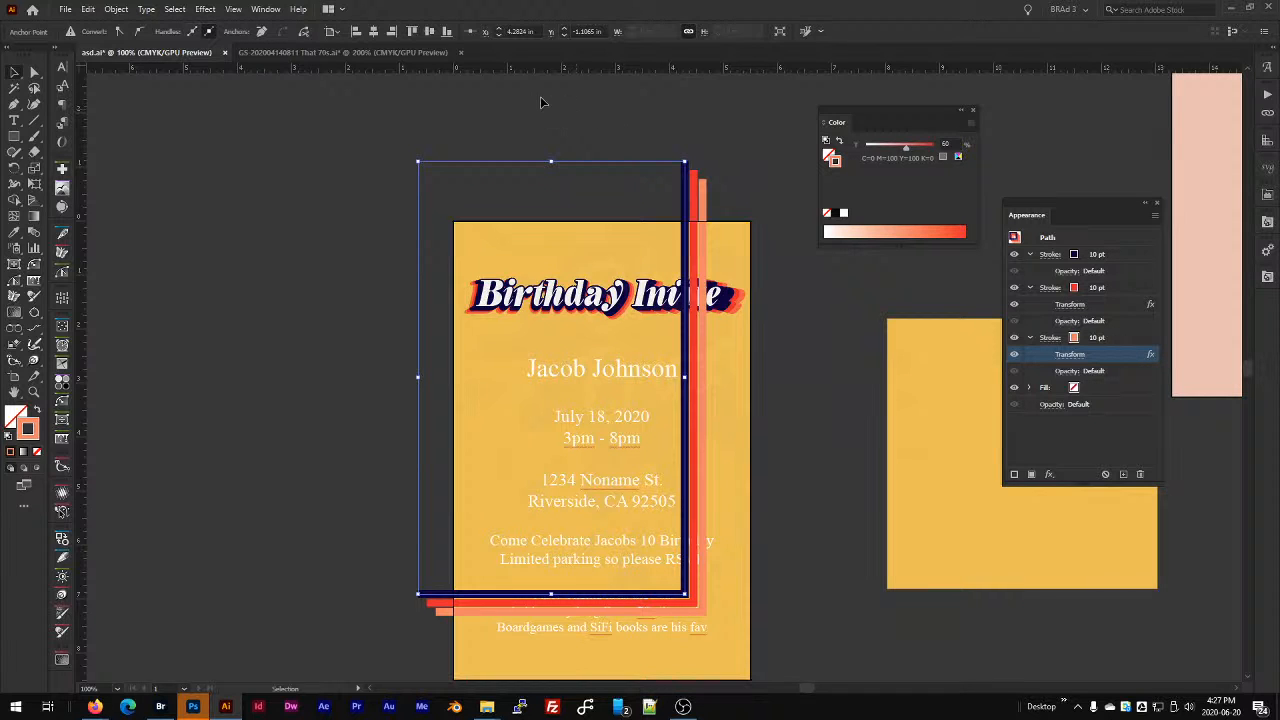
{"action": "key", "text": "shift+Right"}
{"action": "key", "text": "shift+Right"}
{"action": "key", "text": "shift+Right"}
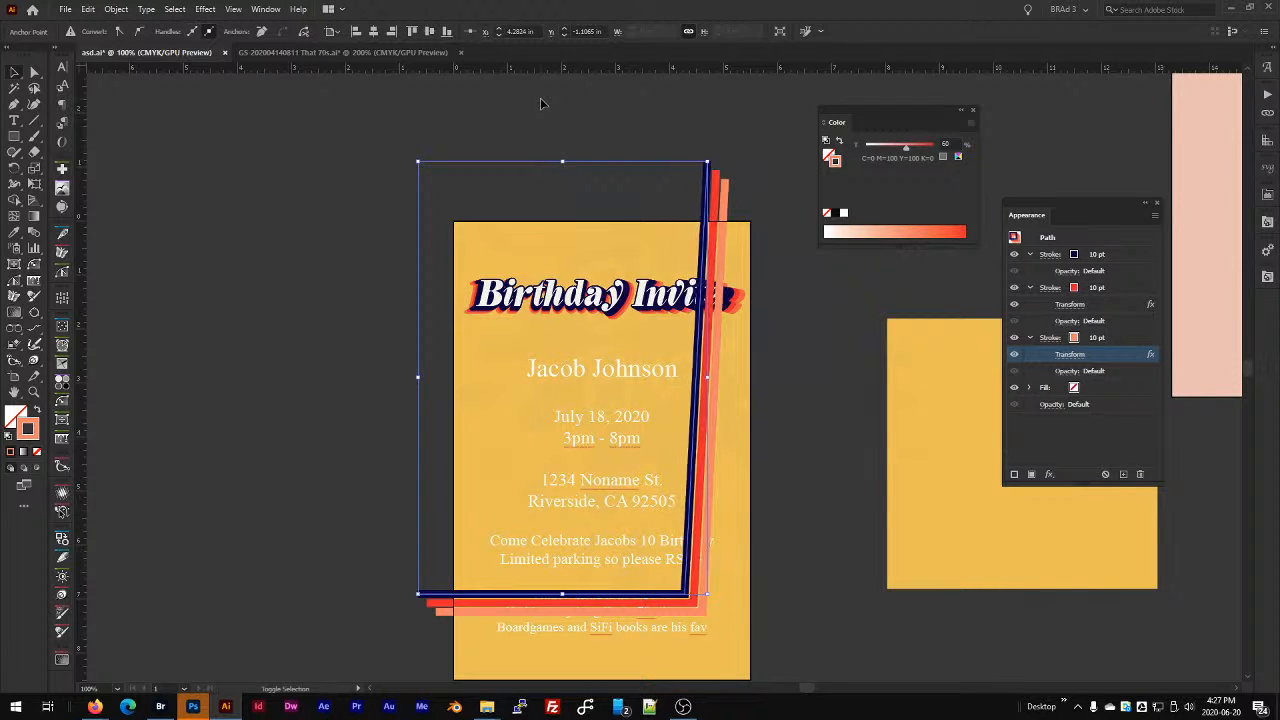
{"action": "key", "text": "shift+Left"}
{"action": "key", "text": "shift+Left"}
{"action": "key", "text": "shift+Left"}
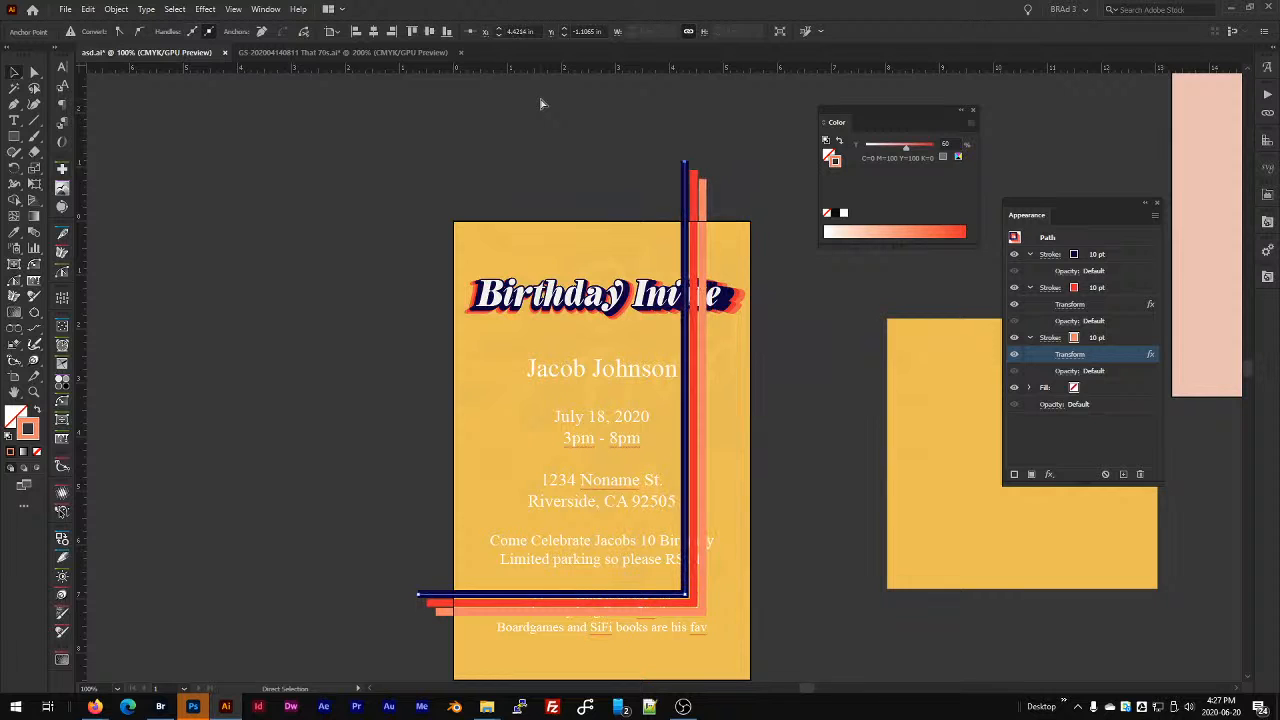
{"action": "key", "text": "v"}
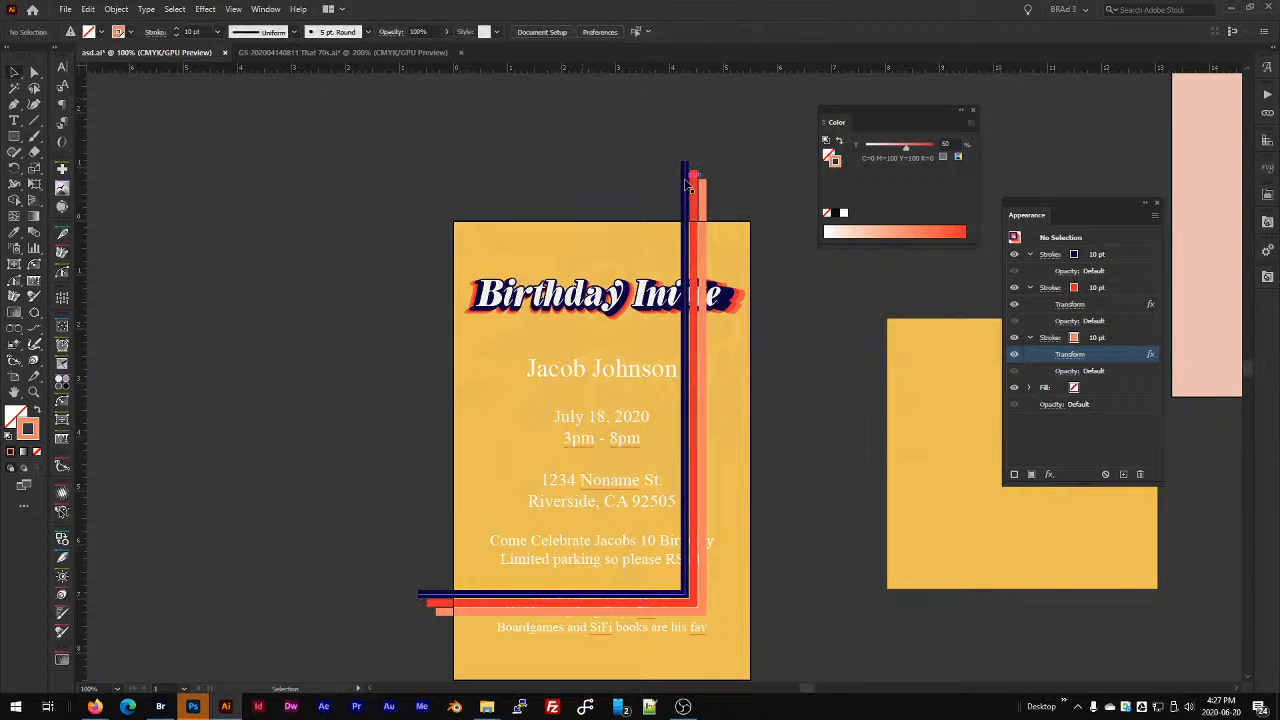
Shift the whole multi-stroke line path to the right, closer to the invitation's right edge.
{"action": "key", "text": "shift+Right"}
{"action": "key", "text": "shift+Right"}
{"action": "key", "text": "shift+Right"}
{"action": "key", "text": "shift+Right"}
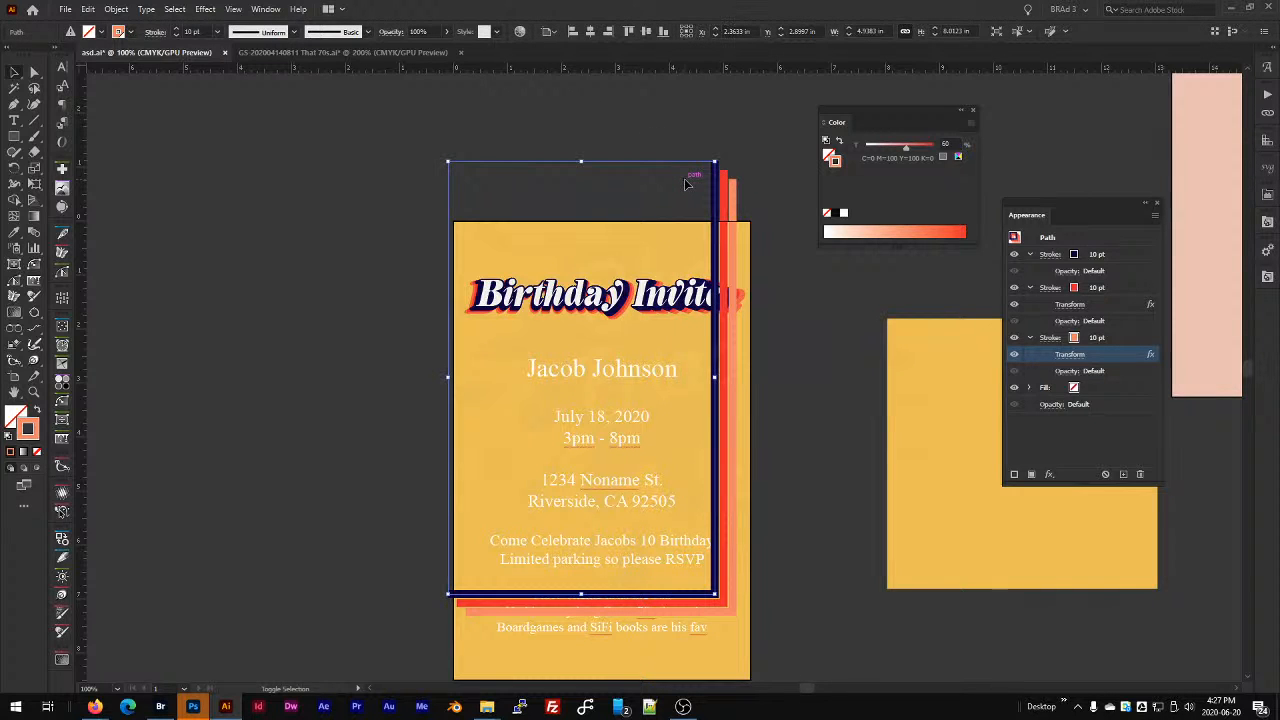
Raise the decorative lines' horizontal segment slightly and extend its left end farther beyond the artboard edge.
{"action": "left_click_drag", "start_coordinate": [826, 528], "coordinate": [811, 369]}
{"action": "key", "text": "a"}
{"action": "left_click", "coordinate": [801, 379]}
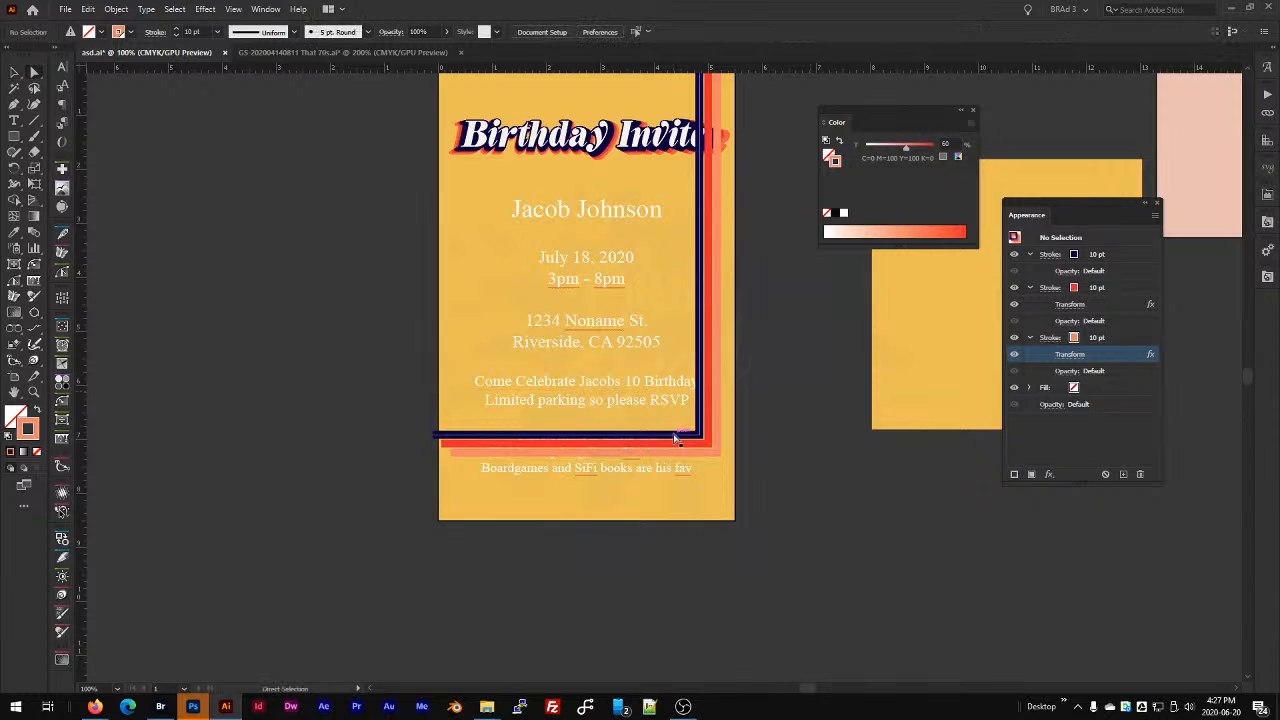
{"action": "left_click_drag", "start_coordinate": [675, 438], "coordinate": [677, 422]}
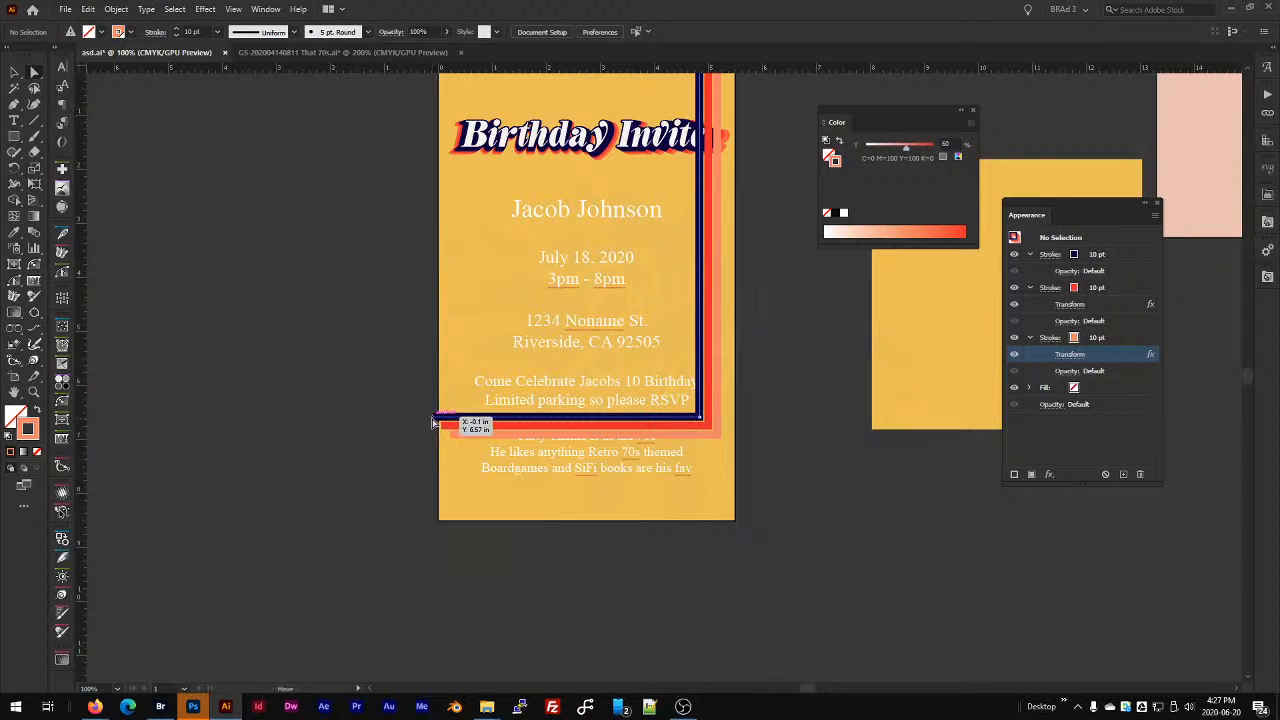
{"action": "left_click_drag", "start_coordinate": [433, 422], "coordinate": [394, 424]}
{"action": "scroll", "coordinate": [758, 485], "scroll_direction": "up", "scroll_amount": 4}
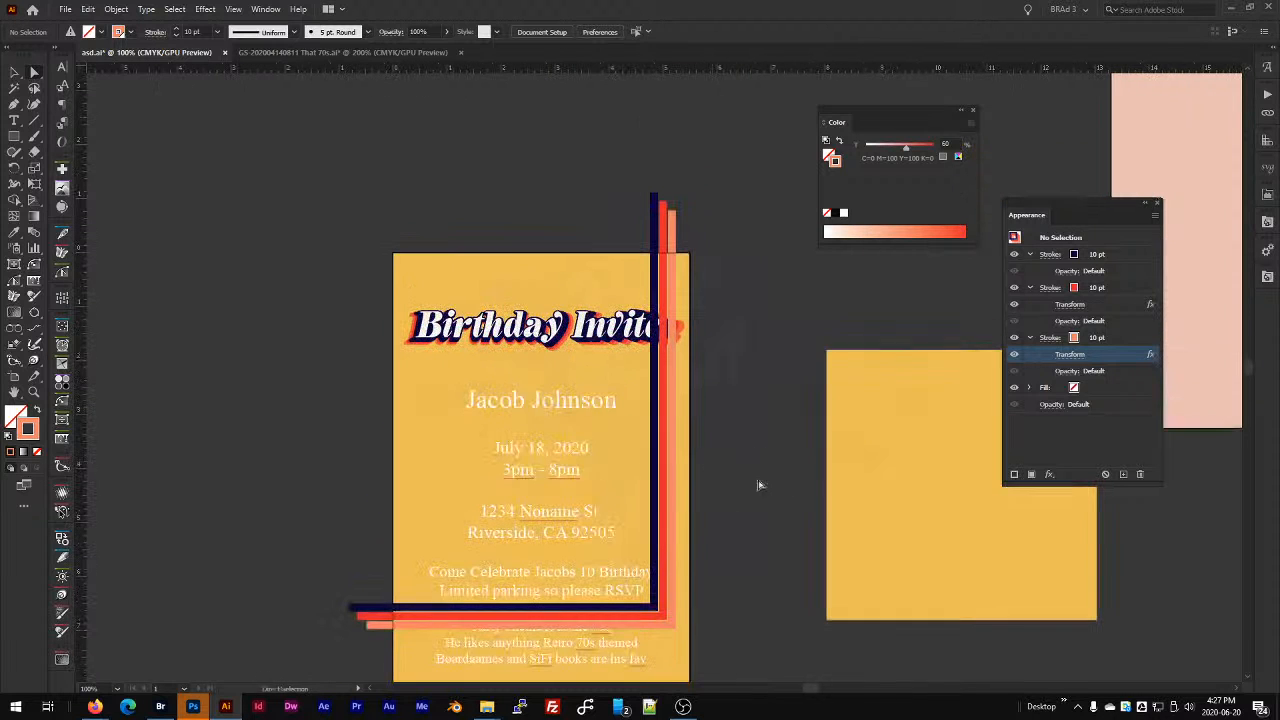
Bring the Birthday Invite title in front of the decorative lines and extend the lines' left end slightly farther off the artboard.
{"action": "key", "text": "v"}
{"action": "scroll", "coordinate": [721, 217], "scroll_direction": "down", "scroll_amount": 2}
{"action": "left_click", "coordinate": [628, 308]}
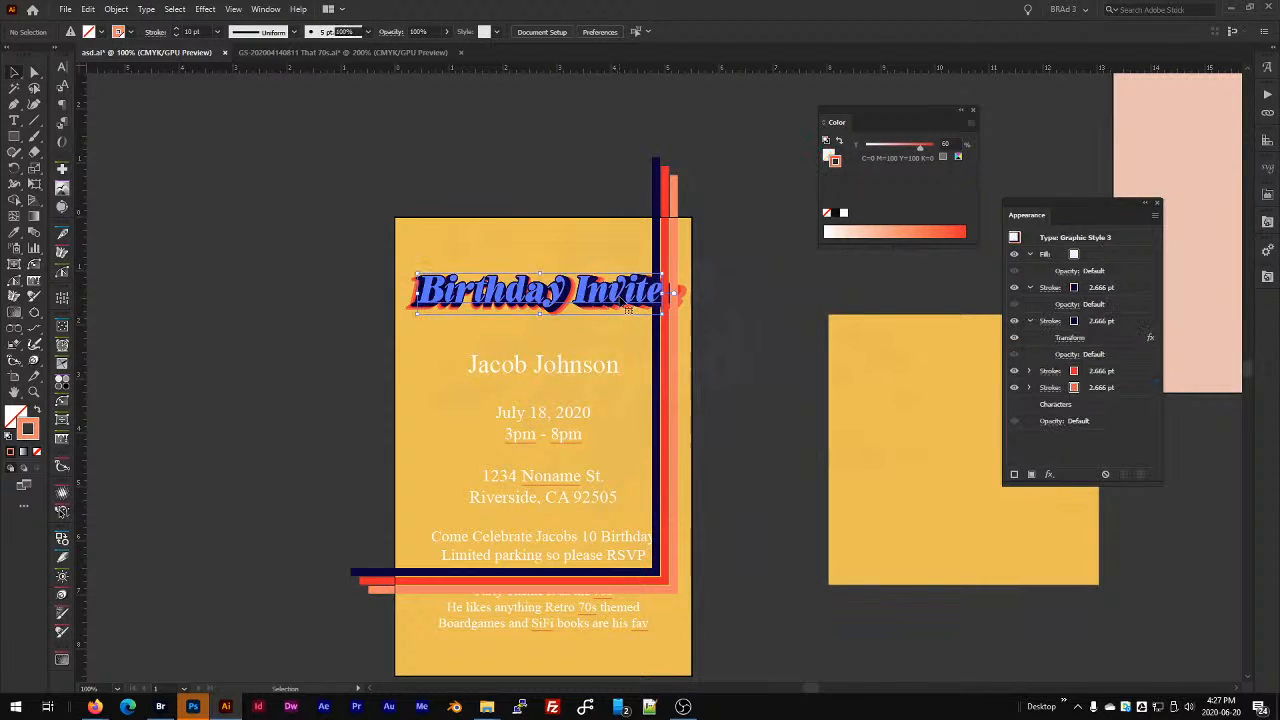
{"action": "left_click", "coordinate": [837, 394]}
{"action": "scroll", "coordinate": [766, 366], "scroll_direction": "down", "scroll_amount": 5}
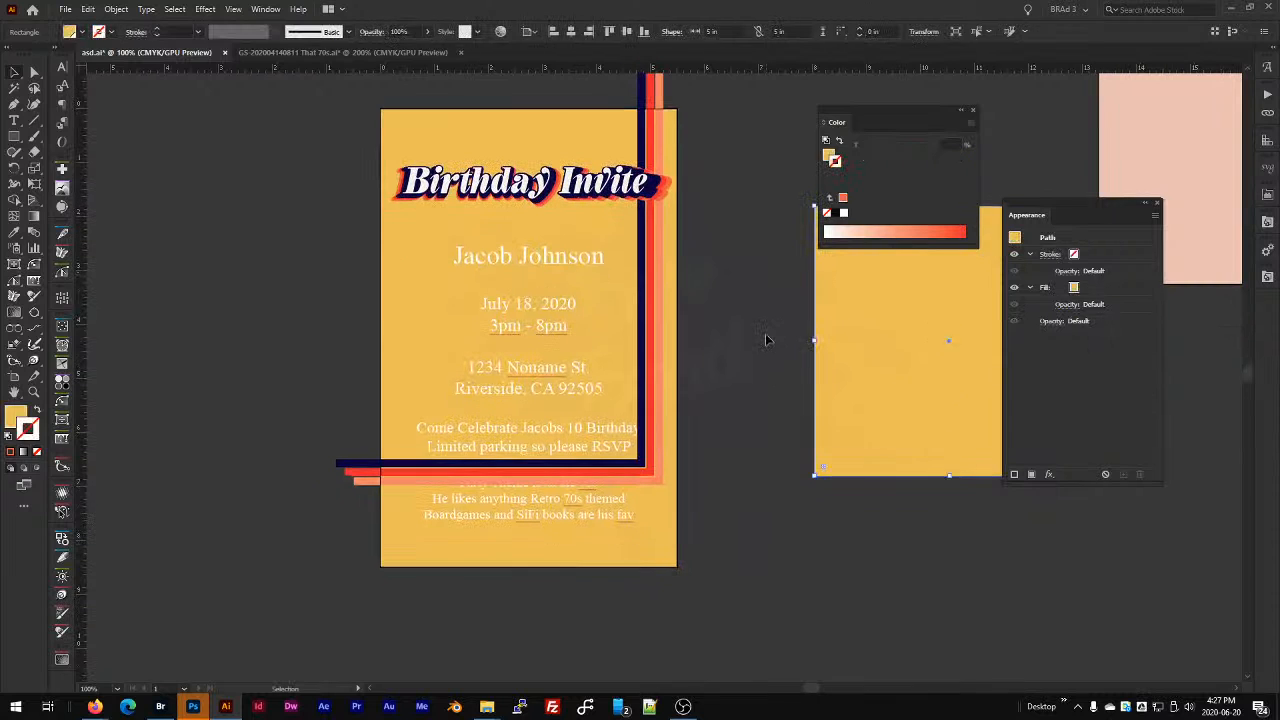
{"action": "left_click", "coordinate": [766, 340]}
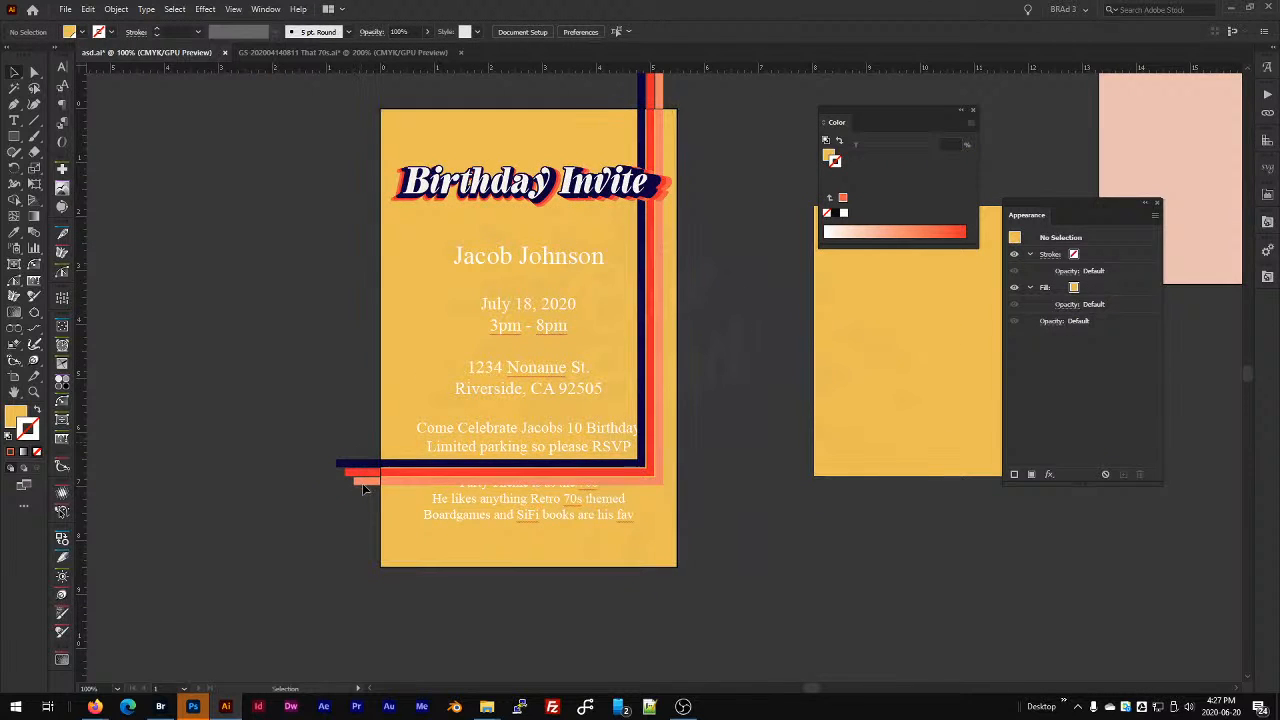
{"action": "left_click_drag", "start_coordinate": [362, 472], "coordinate": [331, 463]}
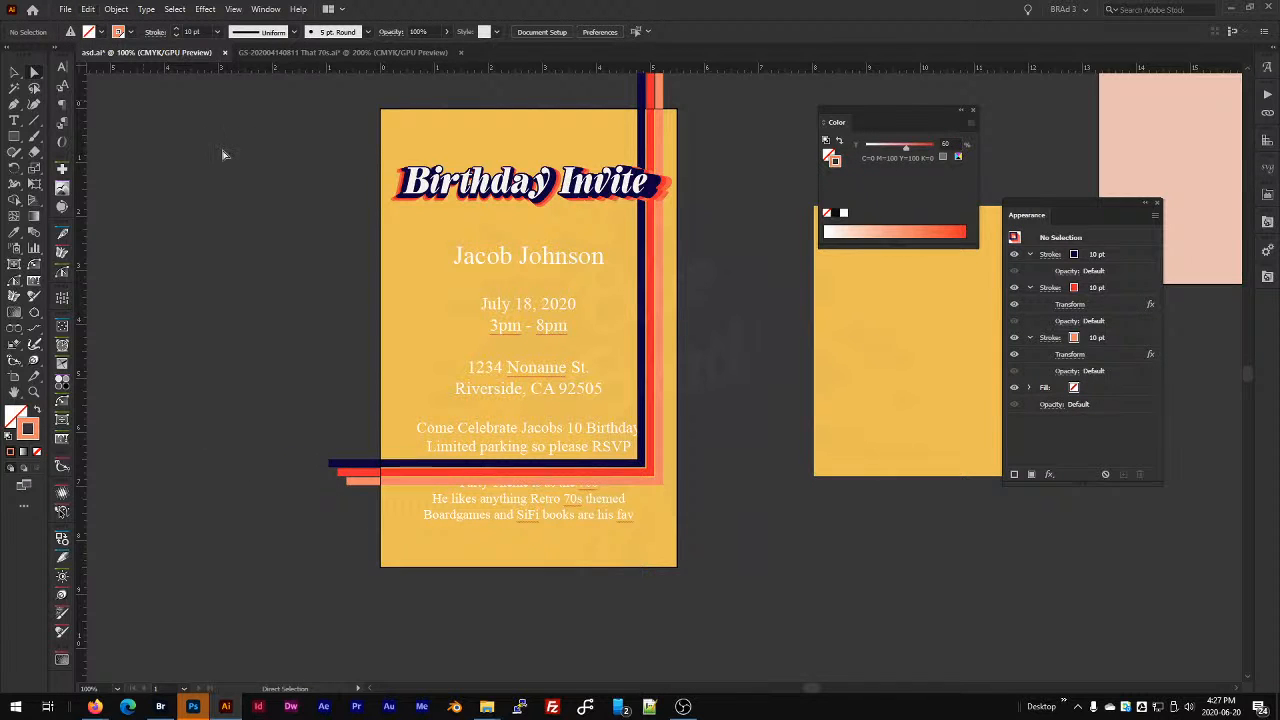
Check the Real-Time Drawing and Editing option in the Performance preferences.
{"action": "key", "text": "ctrl+k"}
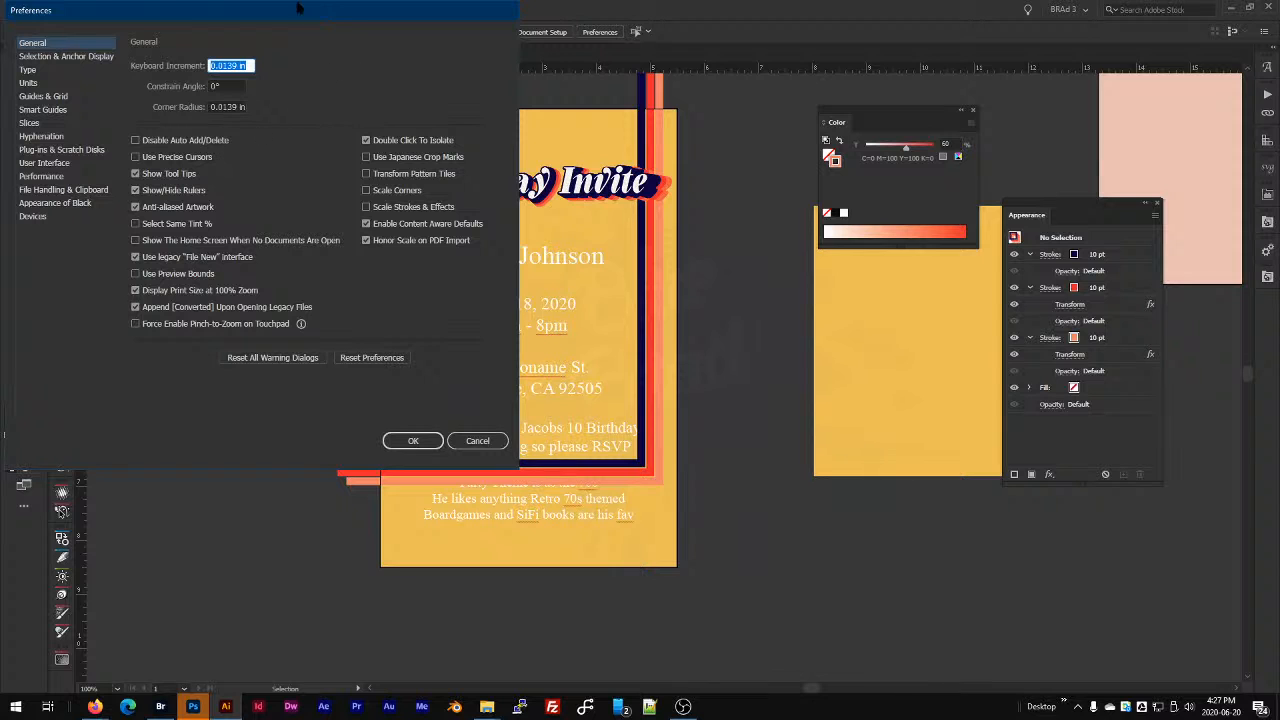
{"action": "left_click_drag", "start_coordinate": [295, 9], "coordinate": [586, 121]}
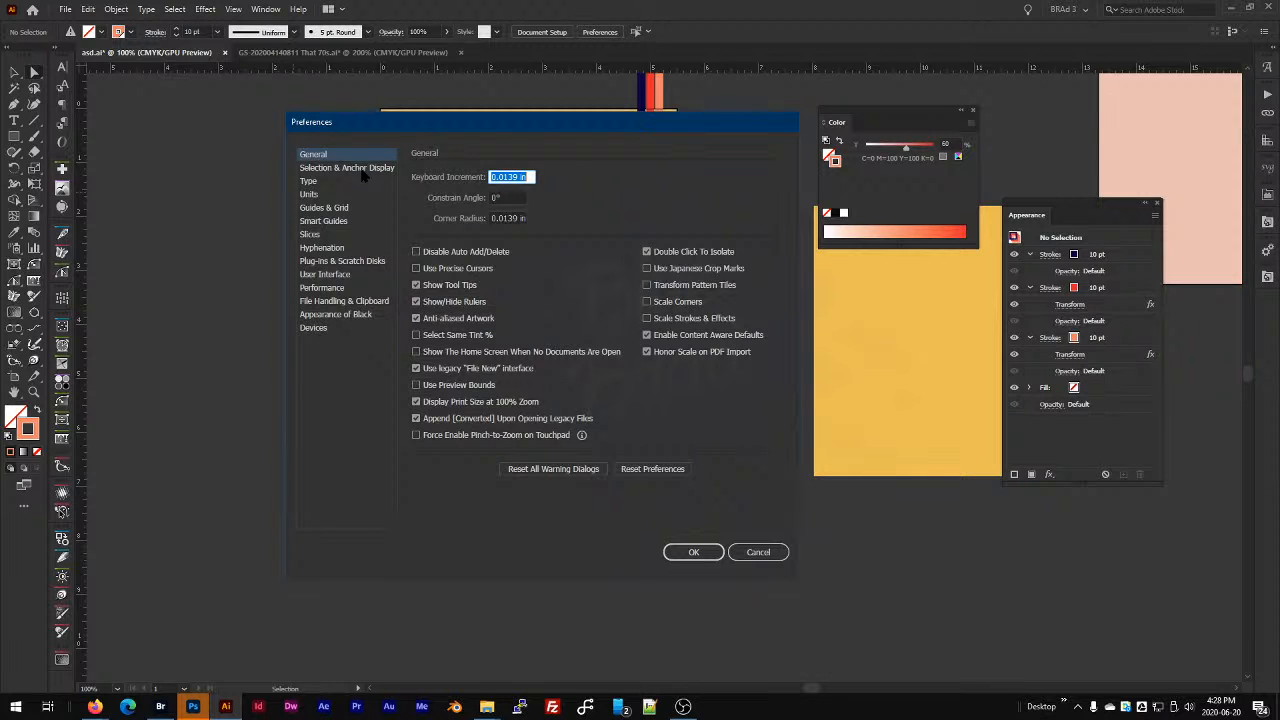
{"action": "left_click", "coordinate": [335, 288]}
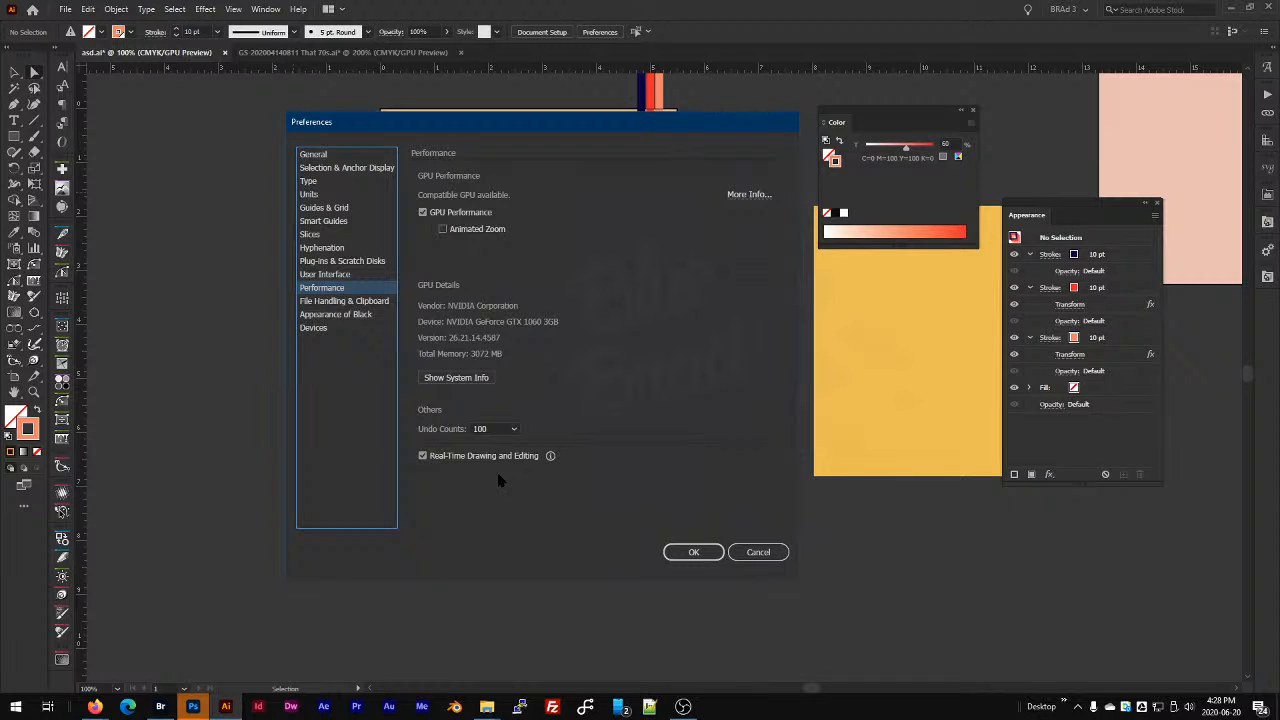
{"action": "left_click", "coordinate": [703, 558]}
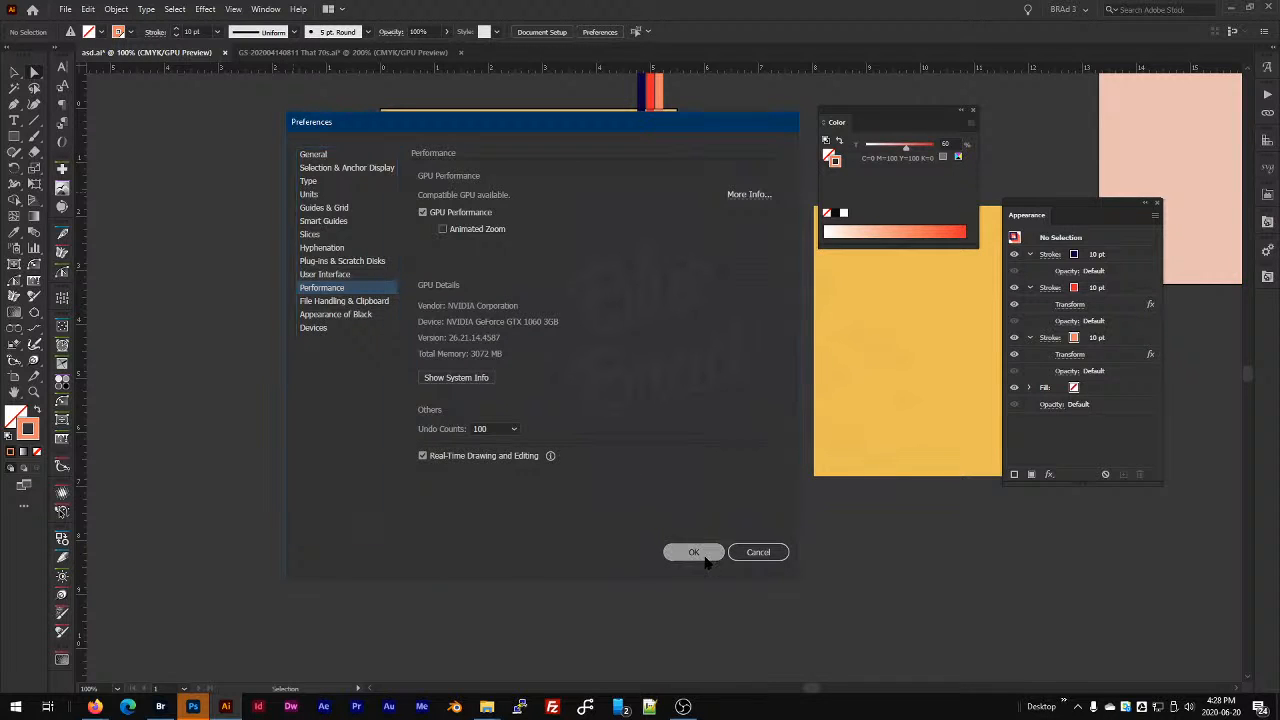
{"action": "key", "text": "v"}
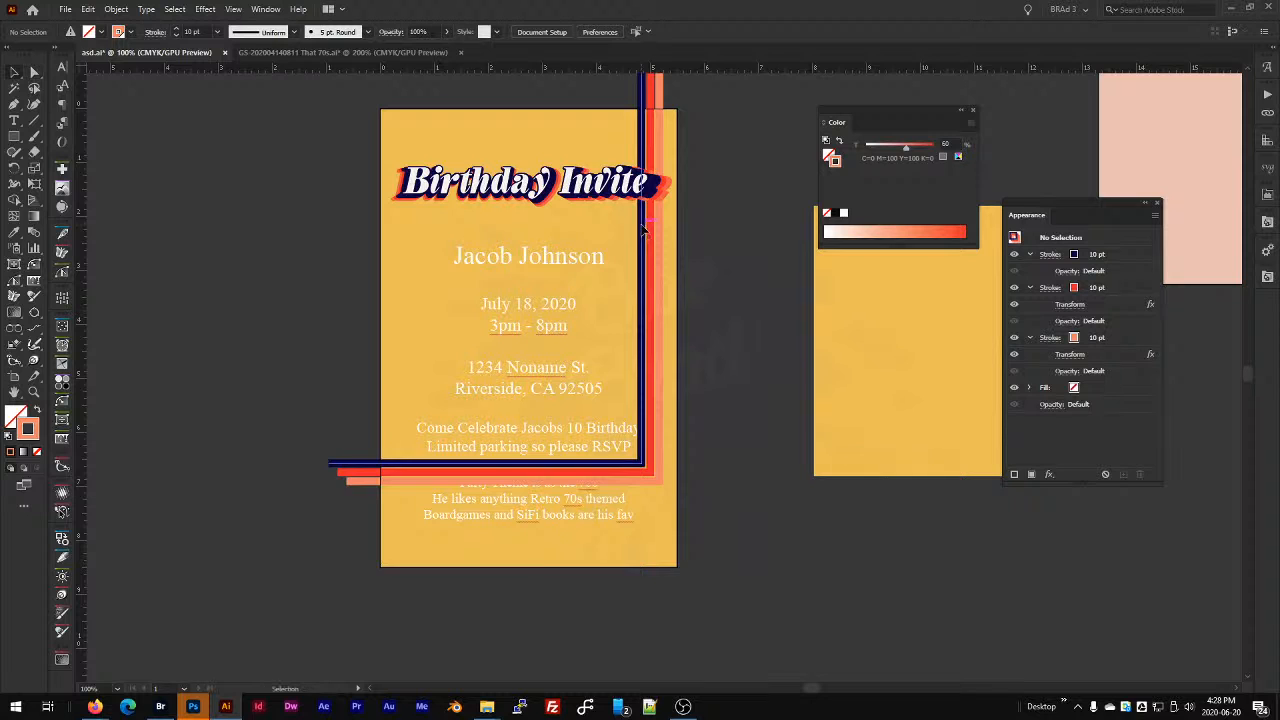
{"action": "left_click_drag", "start_coordinate": [643, 229], "coordinate": [710, 252]}
{"action": "key", "text": "ctrl+z"}
{"action": "left_click", "coordinate": [747, 328]}
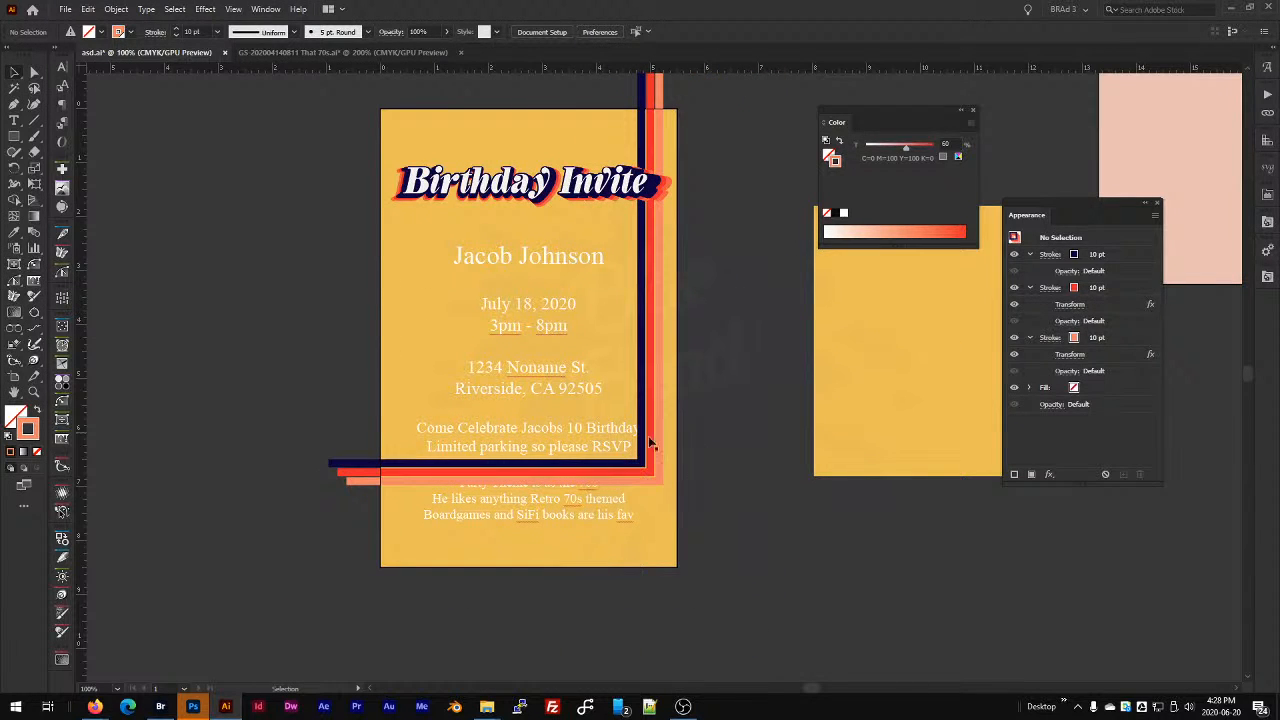
Move the RSVP text left, clear of the vertical lines, and the party theme text down below the horizontal lines.
{"action": "left_click", "coordinate": [610, 432]}
{"action": "left_click_drag", "start_coordinate": [591, 429], "coordinate": [582, 428]}
{"action": "left_click", "coordinate": [568, 513]}
{"action": "left_click_drag", "start_coordinate": [581, 498], "coordinate": [583, 519]}
{"action": "left_click", "coordinate": [760, 549]}
{"action": "key", "text": "space"}
{"action": "left_click_drag", "start_coordinate": [703, 439], "coordinate": [690, 483]}
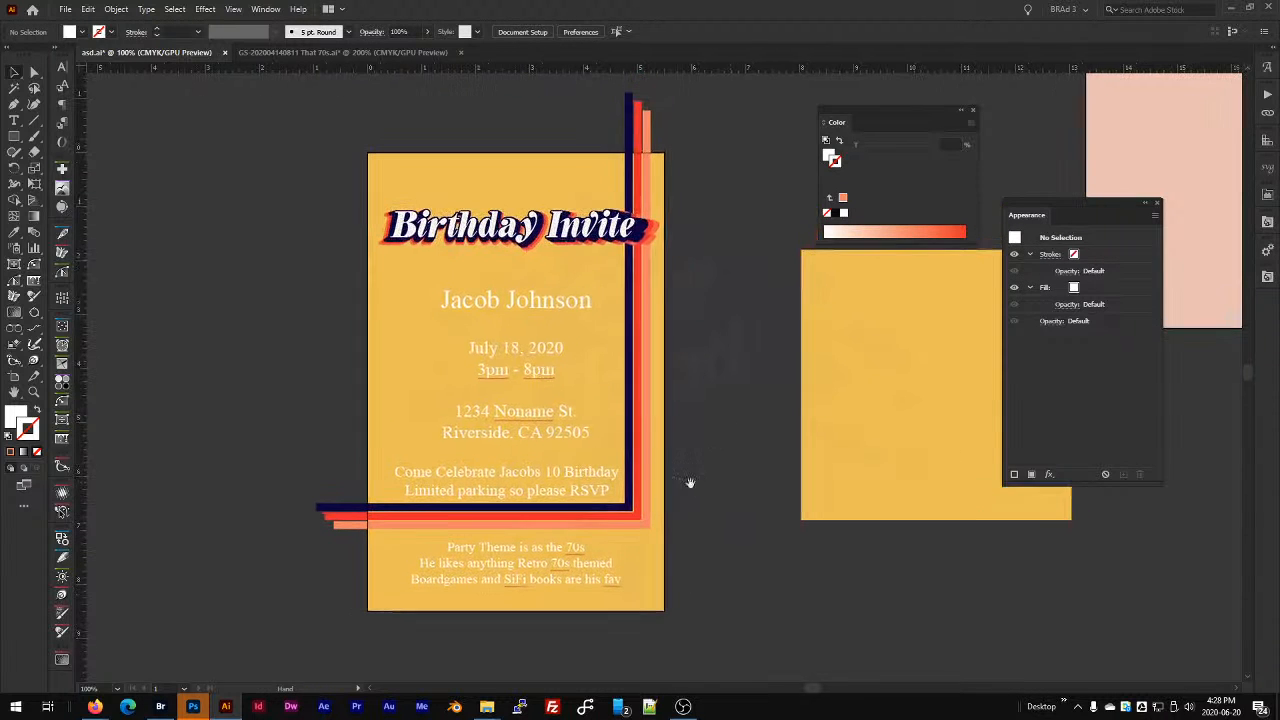
Enlarge the guest of honour's name text to about 42.59 pt and add a new object-level fill to it.
{"action": "left_click", "coordinate": [575, 311]}
{"action": "left_click_drag", "start_coordinate": [593, 301], "coordinate": [615, 295]}
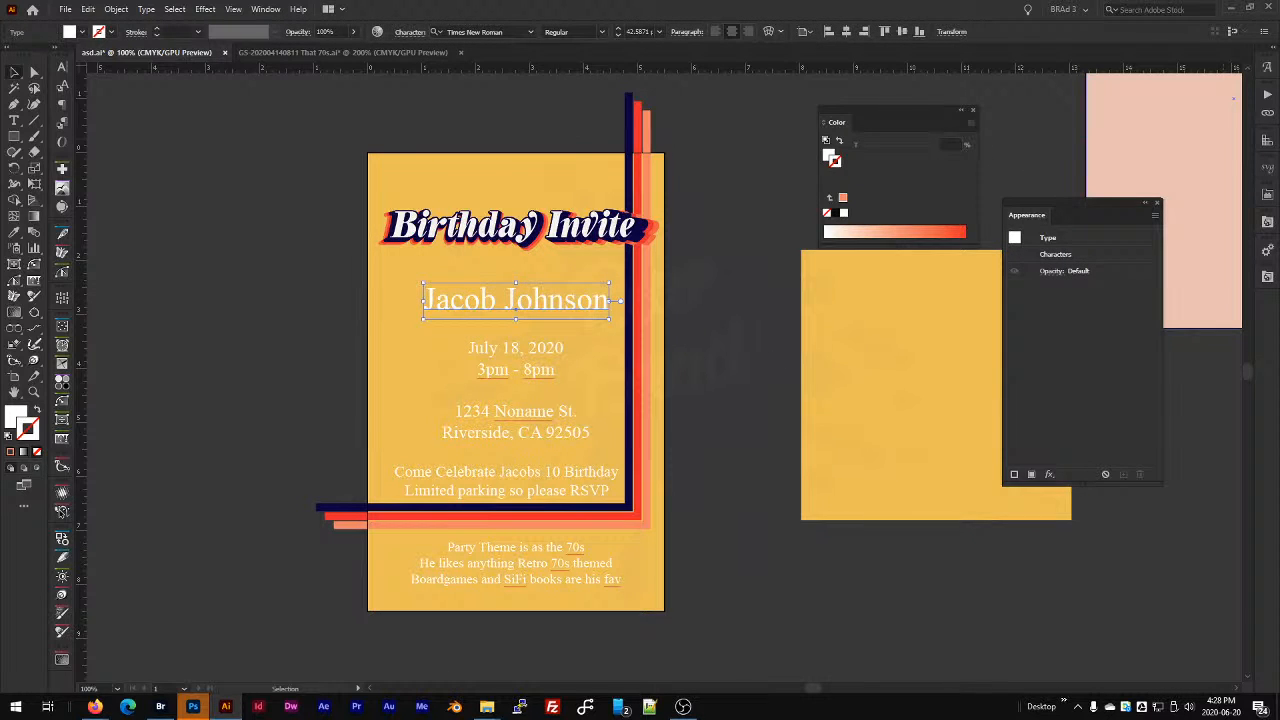
{"action": "key", "text": "shift+x"}
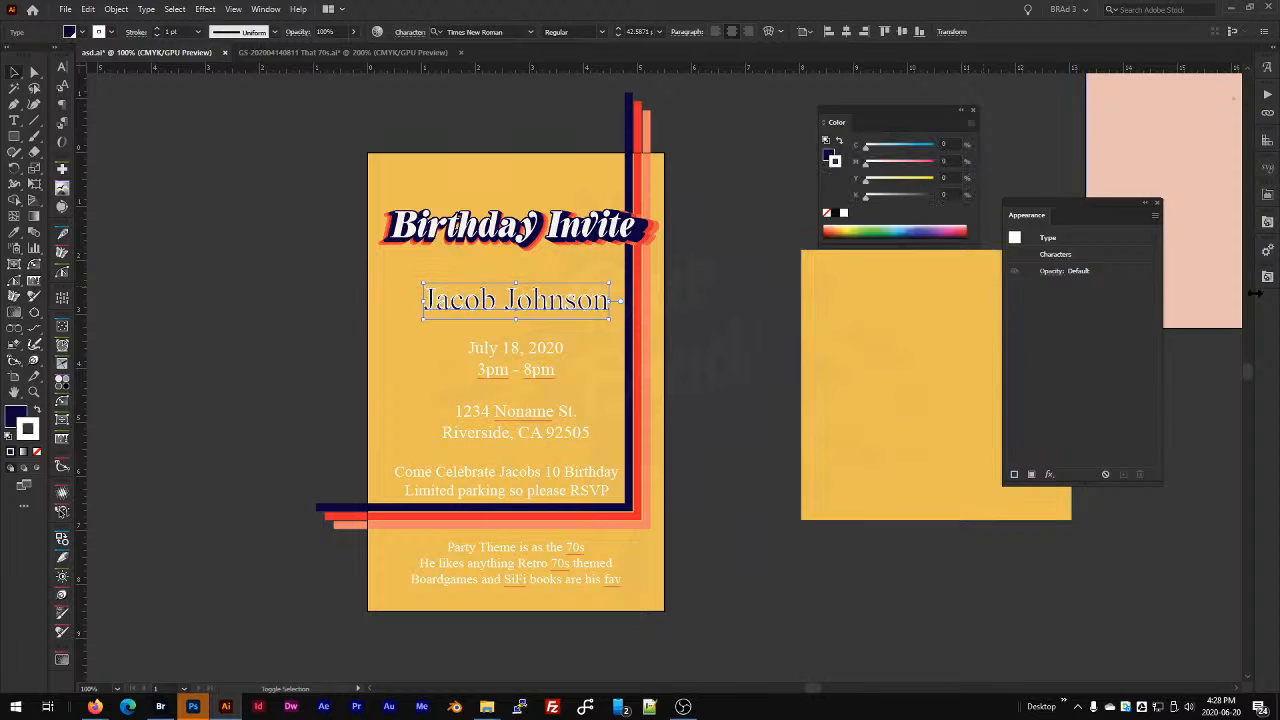
{"action": "left_click", "coordinate": [1031, 475]}
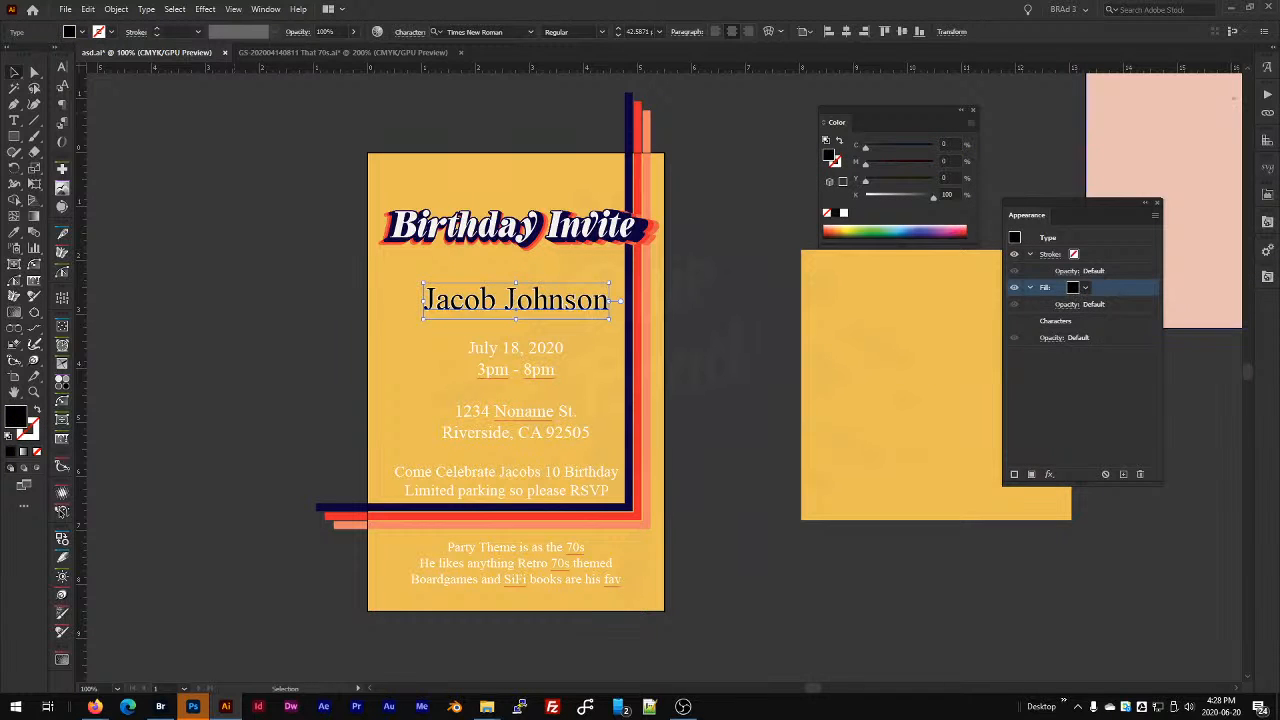
{"action": "left_click", "coordinate": [1095, 271]}
{"action": "left_click", "coordinate": [1100, 305]}
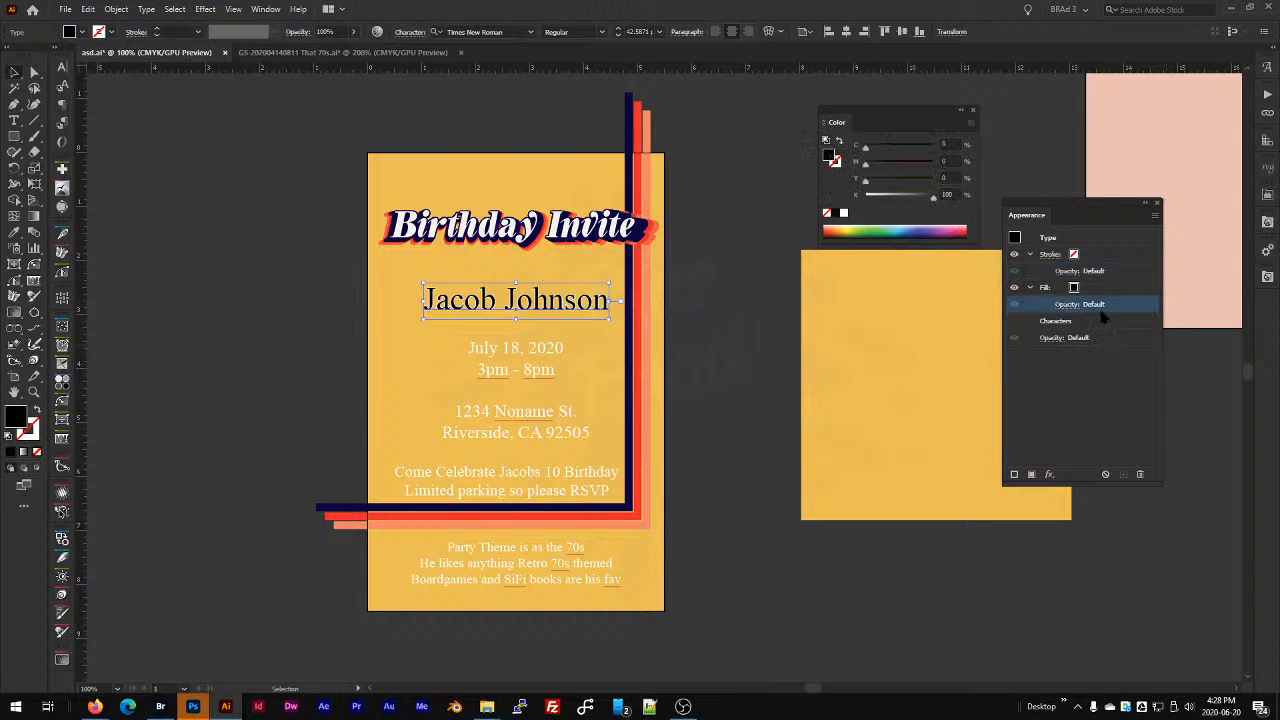
Remove the character-level fill and stroke from the name text and return to the type object.
{"action": "double_click", "coordinate": [1080, 322]}
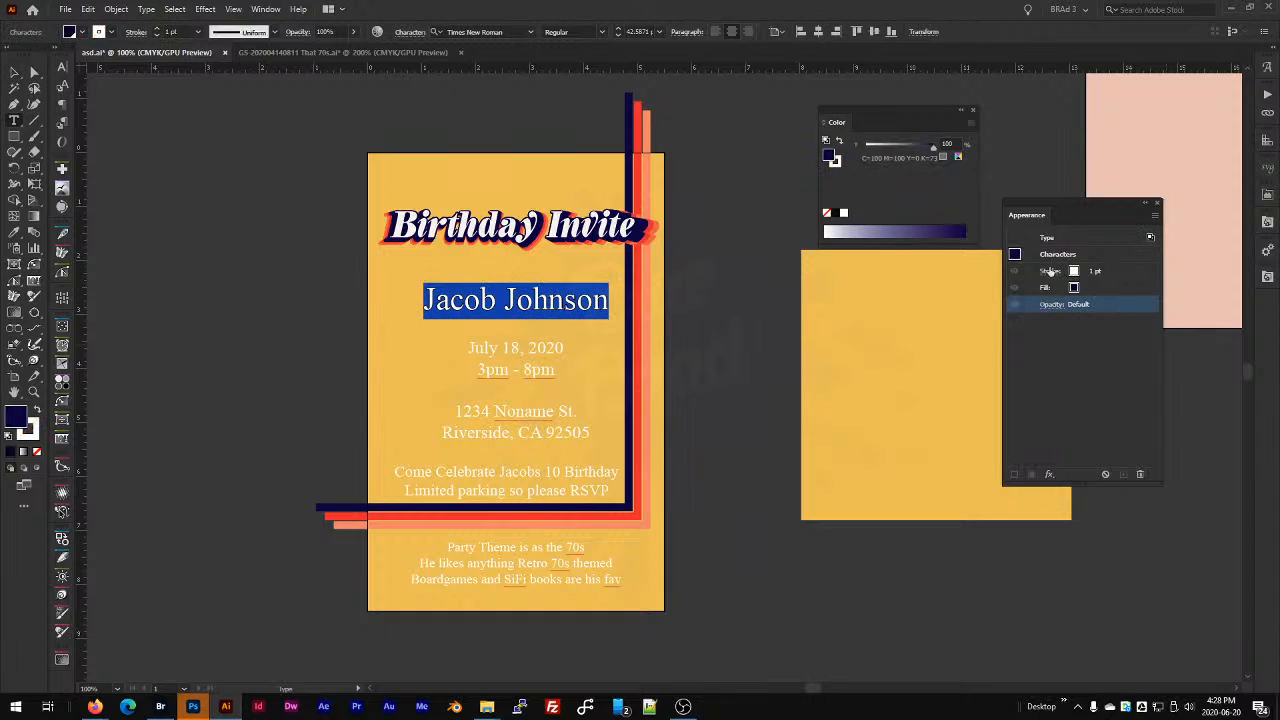
{"action": "left_click", "coordinate": [1127, 287]}
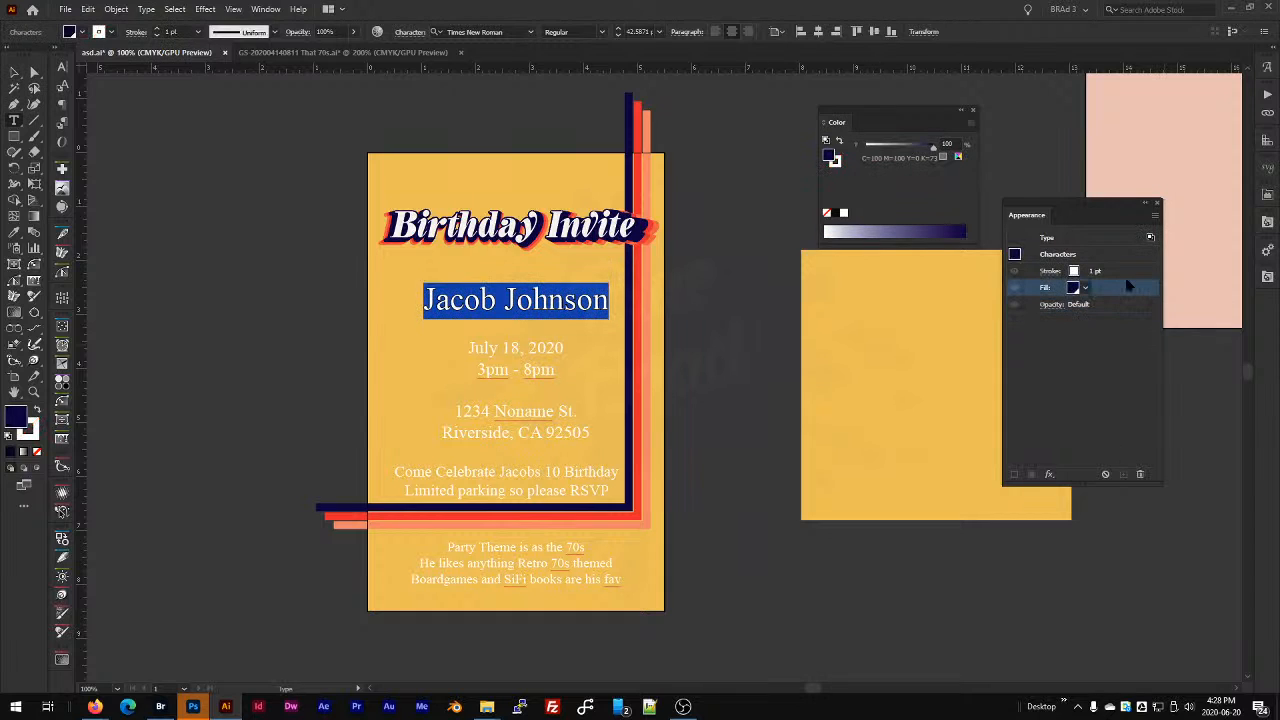
{"action": "left_click", "coordinate": [1139, 474]}
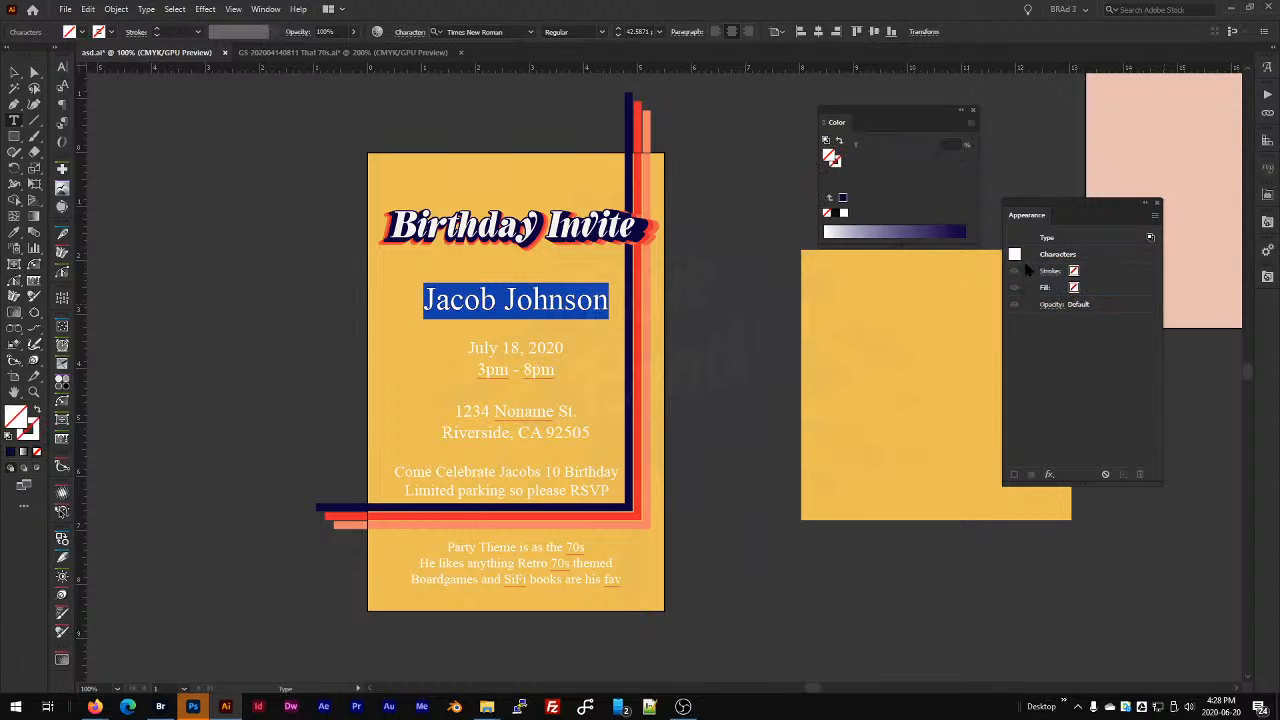
{"action": "left_click", "coordinate": [1094, 243]}
{"action": "key", "text": "Escape"}
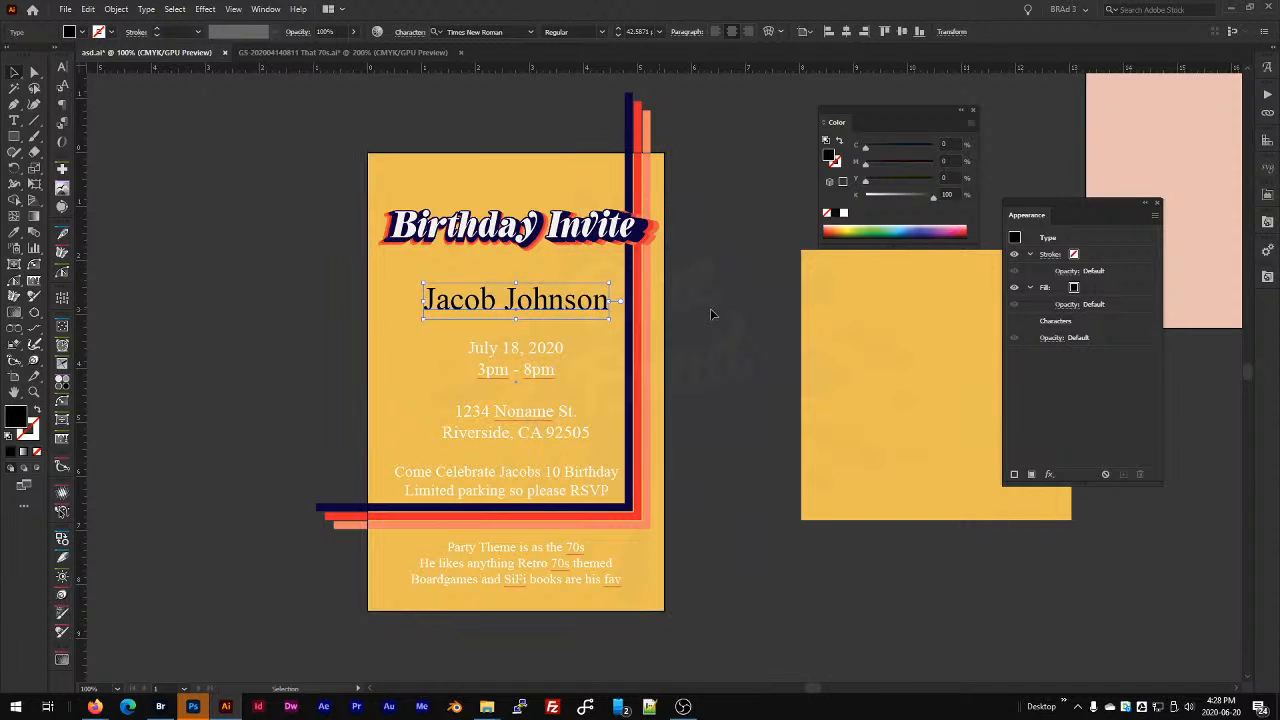
Set the name text's object-level fill to the global navy swatch.
{"action": "left_click", "coordinate": [1088, 289]}
{"action": "left_click", "coordinate": [1088, 289]}
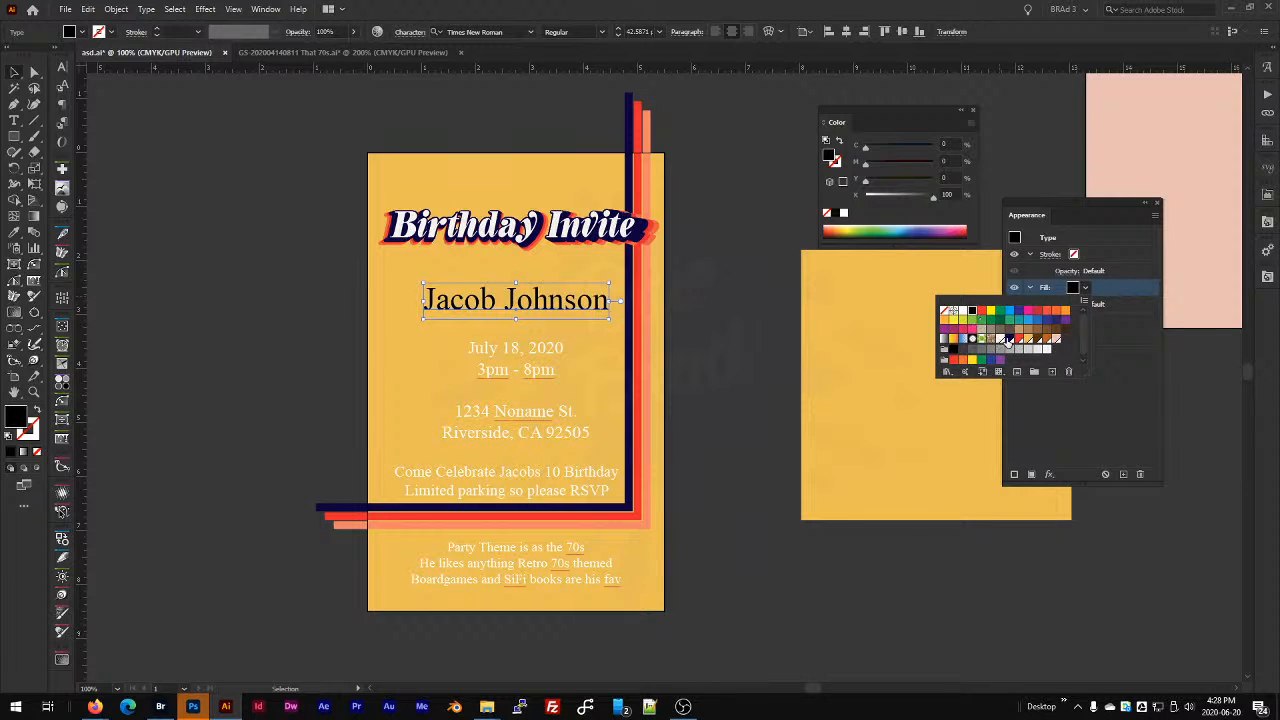
{"action": "left_click", "coordinate": [1006, 344]}
{"action": "left_click", "coordinate": [1137, 290]}
Recolour the date, address, RSVP and party theme texts with the global red swatch.
{"action": "left_click", "coordinate": [521, 353]}
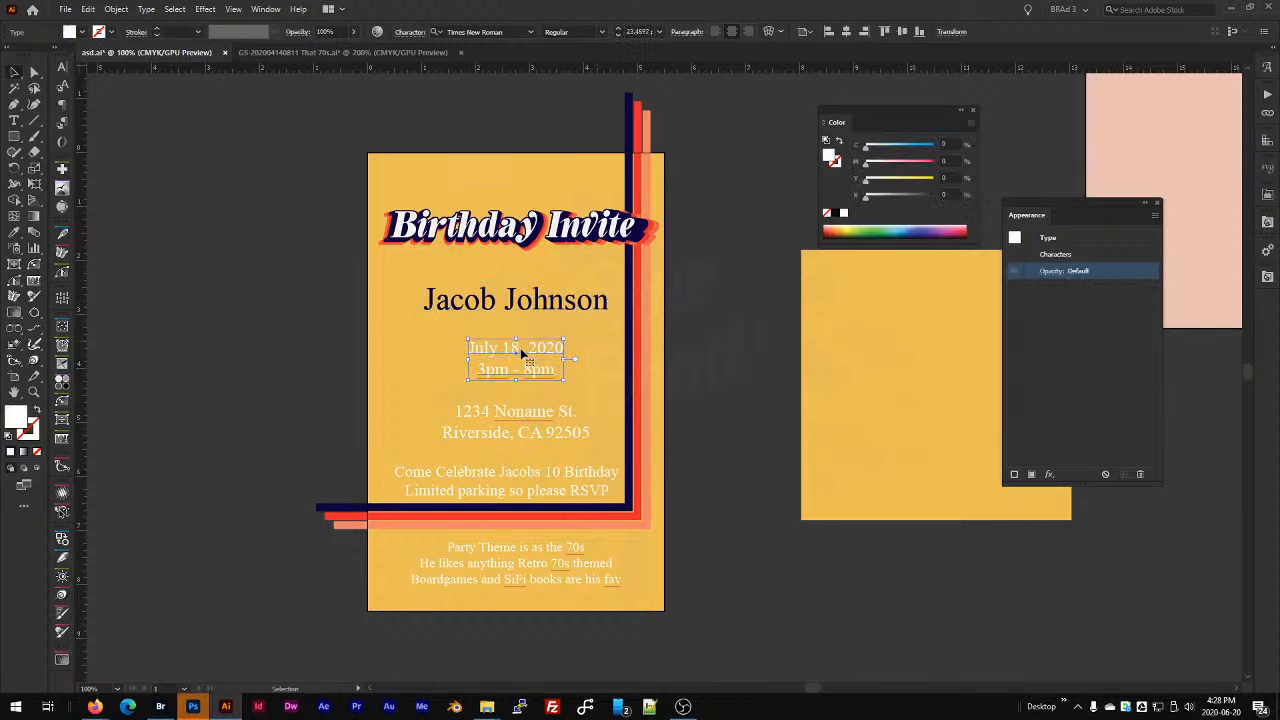
{"action": "left_click", "coordinate": [502, 423], "text": "shift"}
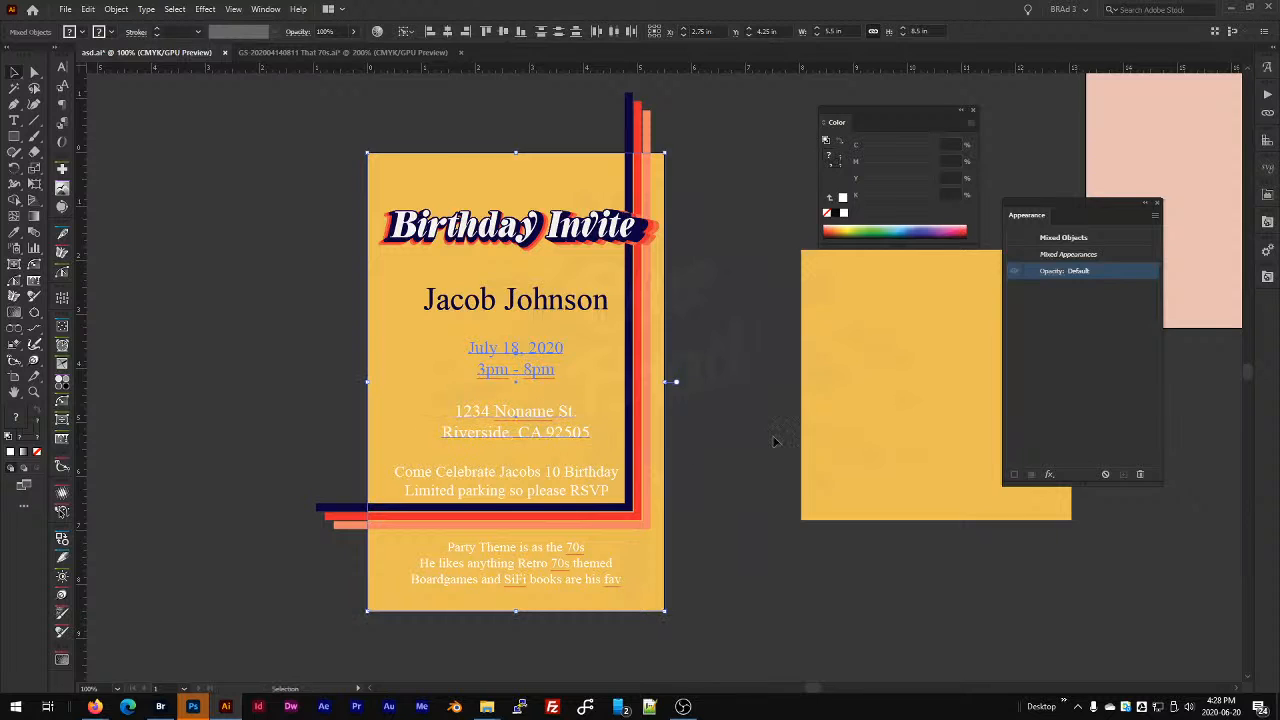
{"action": "left_click", "coordinate": [774, 440]}
{"action": "left_click", "coordinate": [480, 347]}
{"action": "left_click", "coordinate": [525, 418], "text": "shift"}
{"action": "left_click", "coordinate": [543, 465], "text": "shift"}
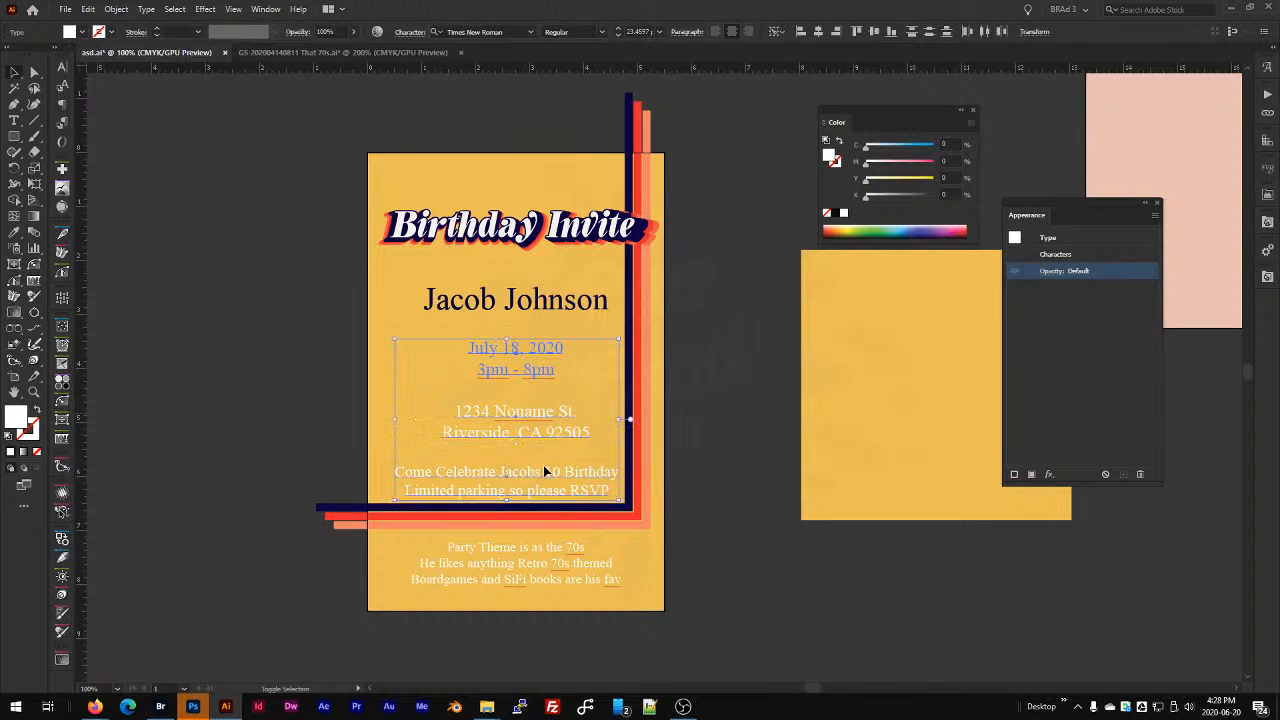
{"action": "left_click", "coordinate": [565, 553], "text": "shift"}
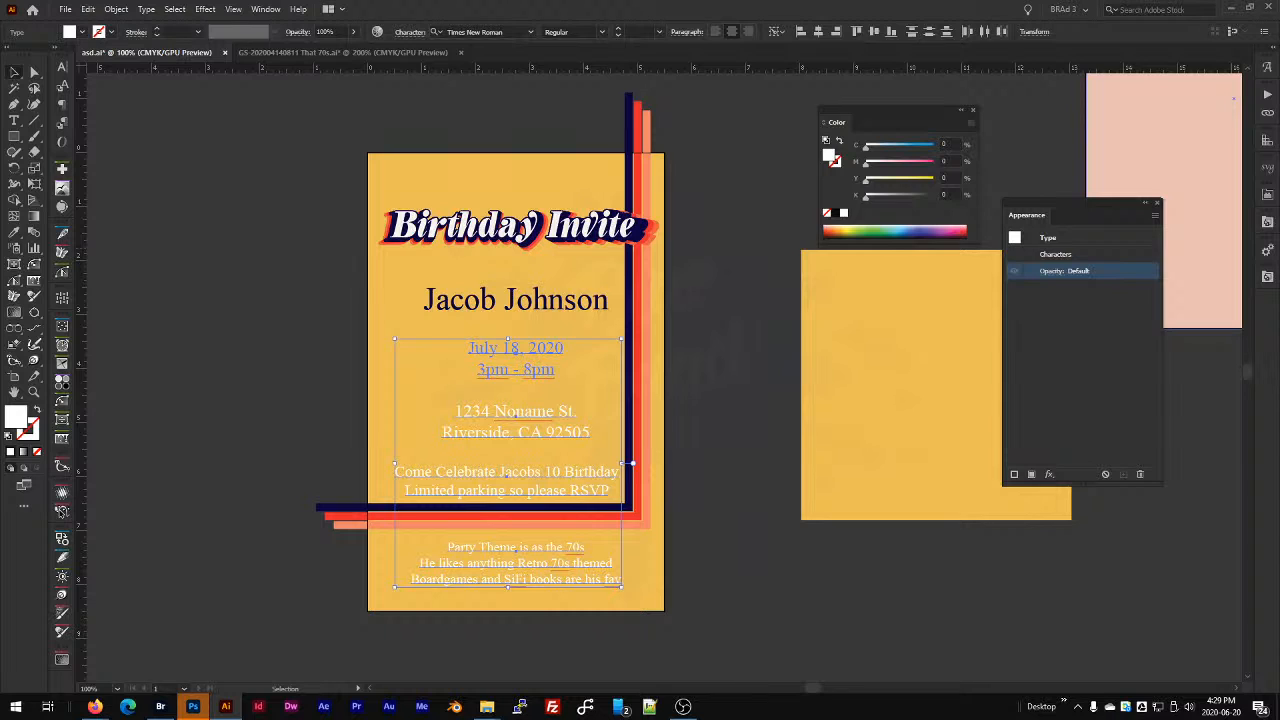
{"action": "key", "text": "ctrl+z"}
{"action": "left_click", "coordinate": [770, 404]}
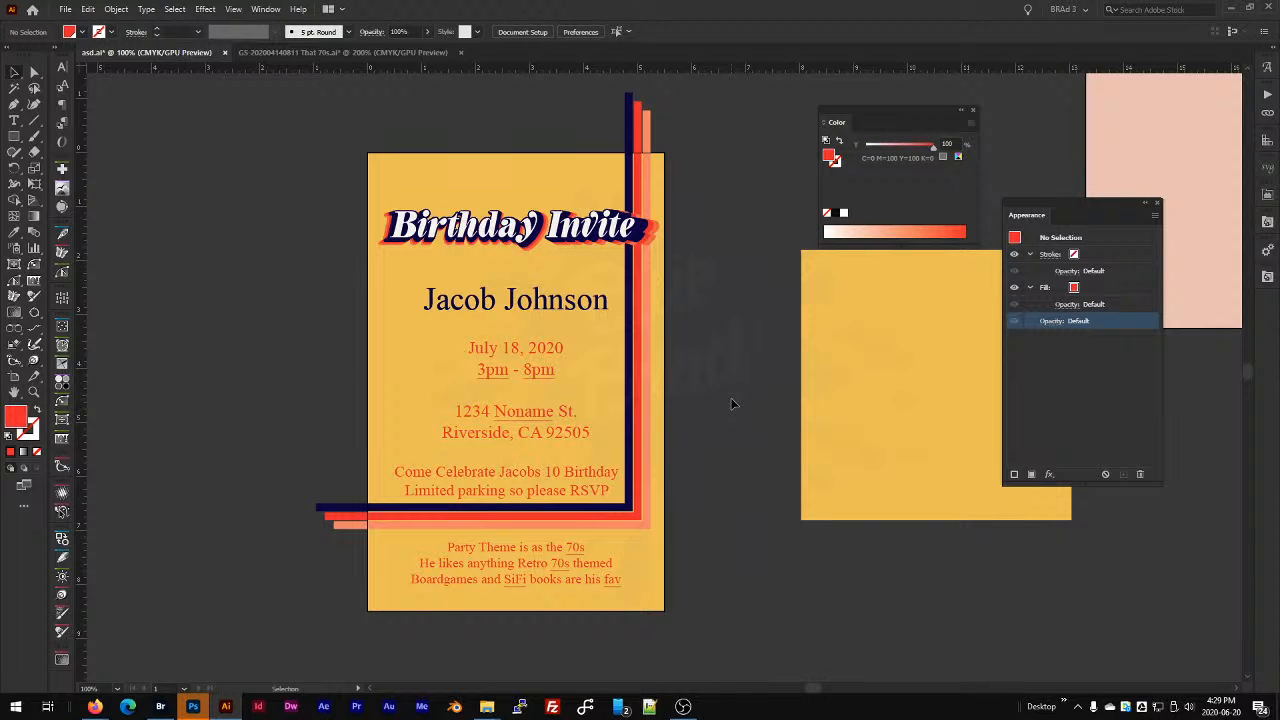
Remove the character-level fill from the party theme text and return to the type object.
{"action": "left_click", "coordinate": [549, 359]}
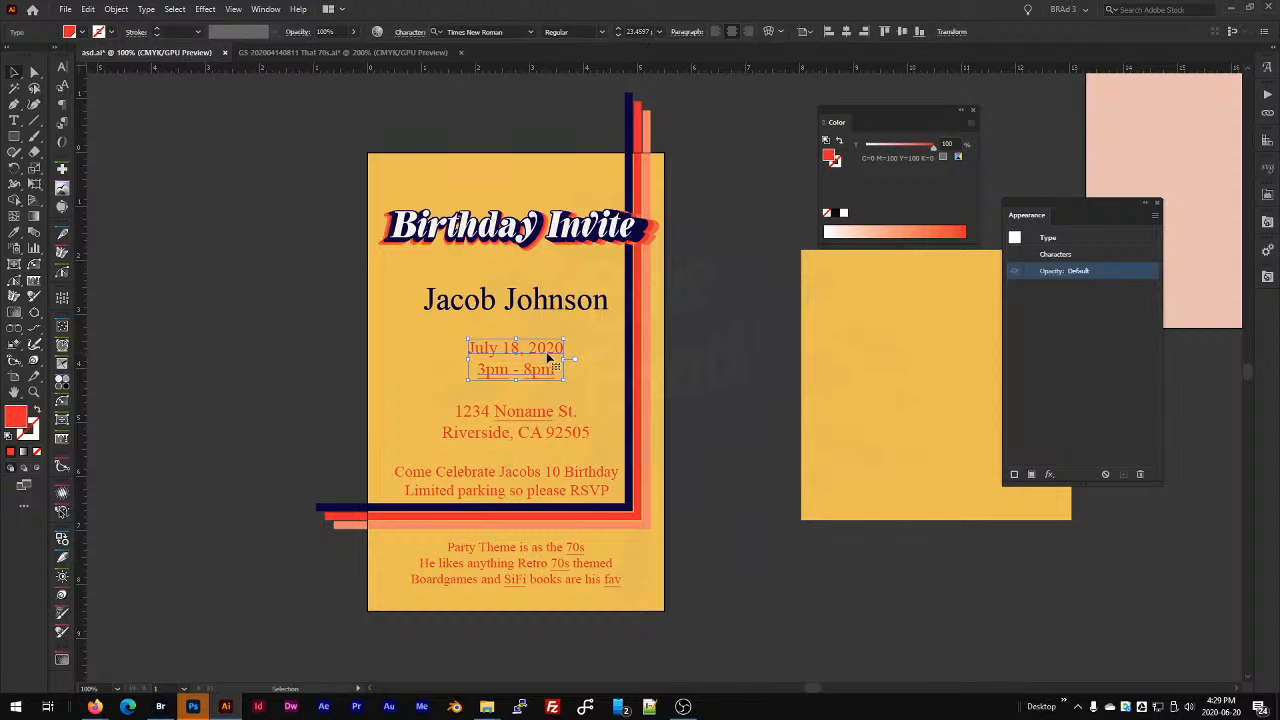
{"action": "left_click", "coordinate": [545, 422], "text": "shift"}
{"action": "left_click", "coordinate": [540, 478], "text": "shift"}
{"action": "left_click", "coordinate": [540, 549], "text": "shift"}
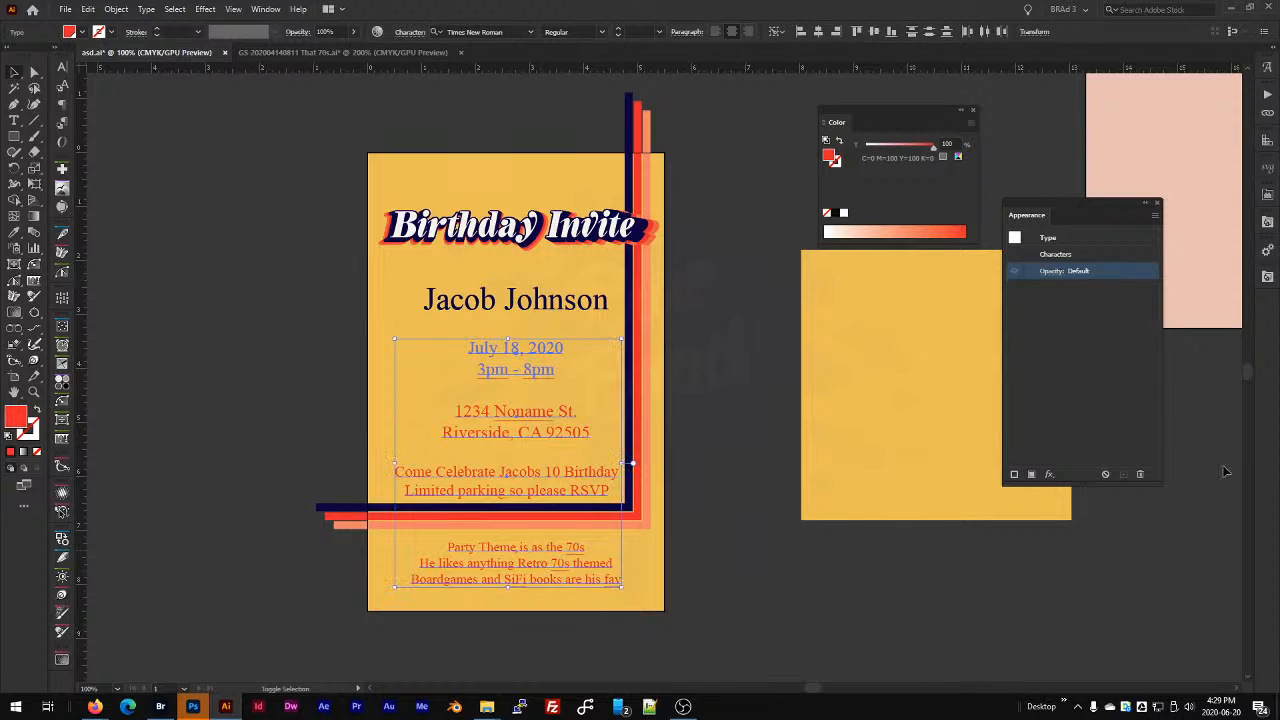
{"action": "double_click", "coordinate": [1090, 256]}
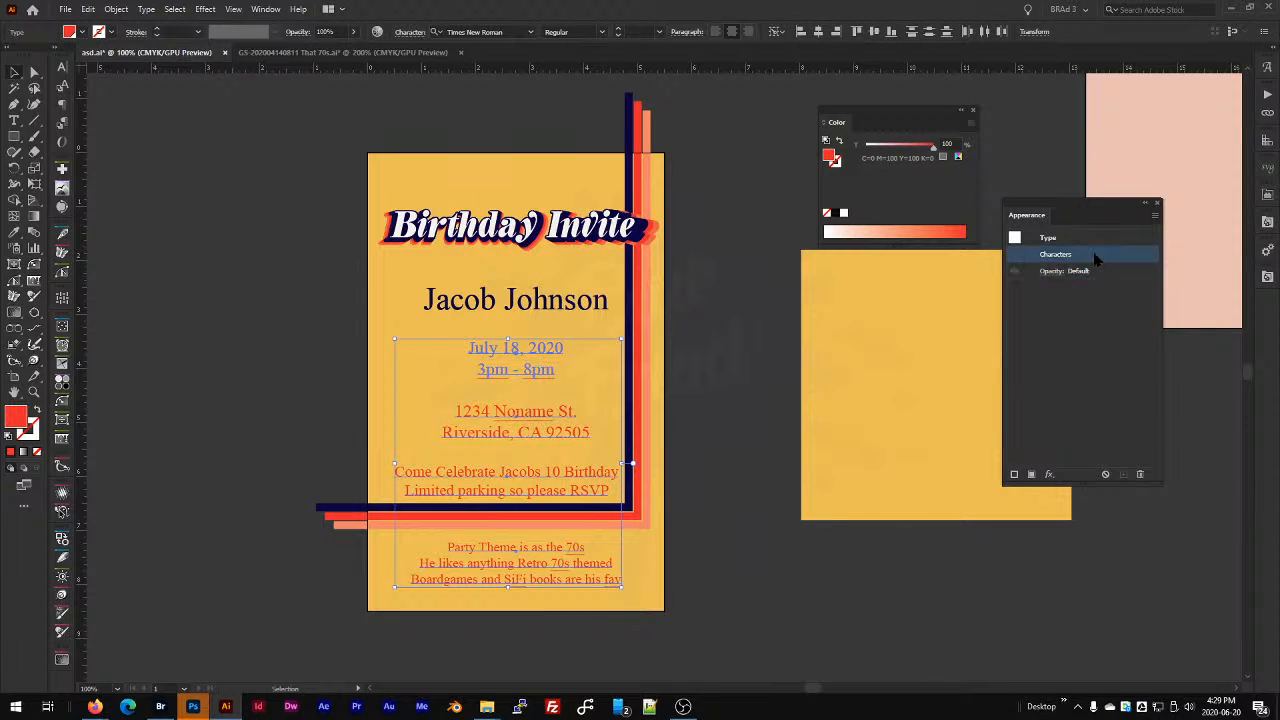
{"action": "left_click", "coordinate": [1105, 474]}
{"action": "left_click", "coordinate": [1140, 474]}
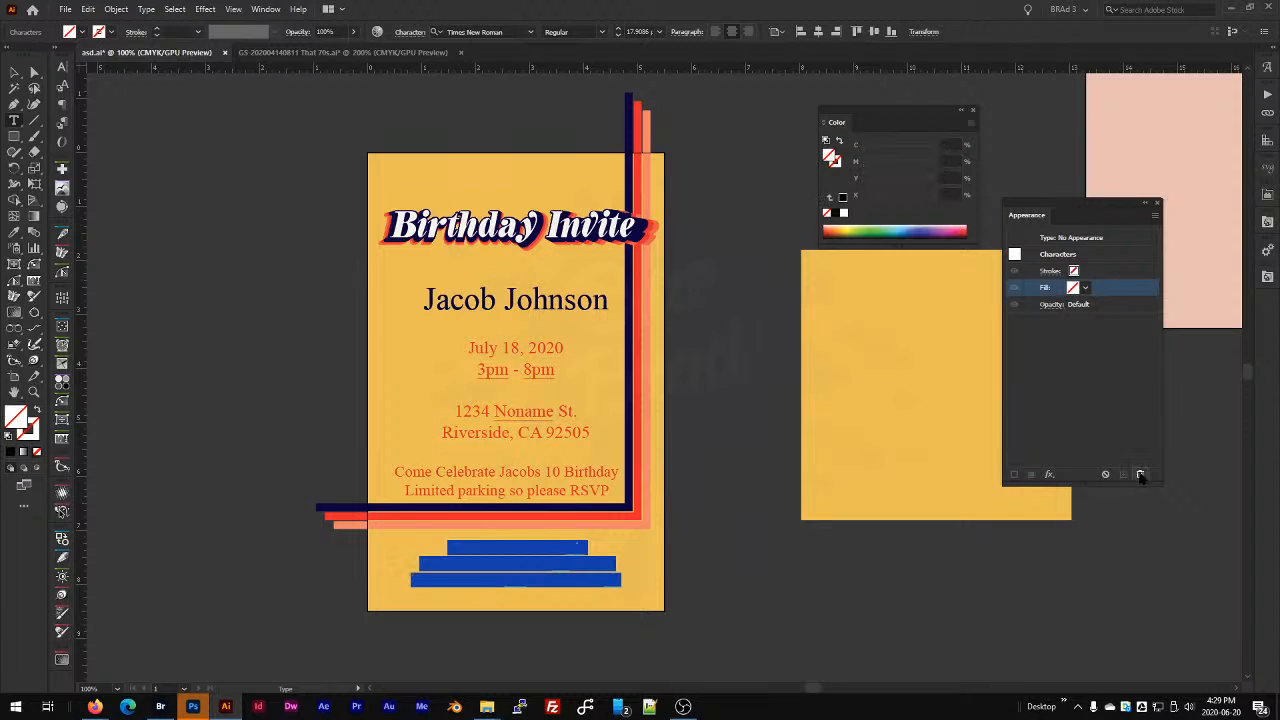
{"action": "left_click", "coordinate": [1118, 240]}
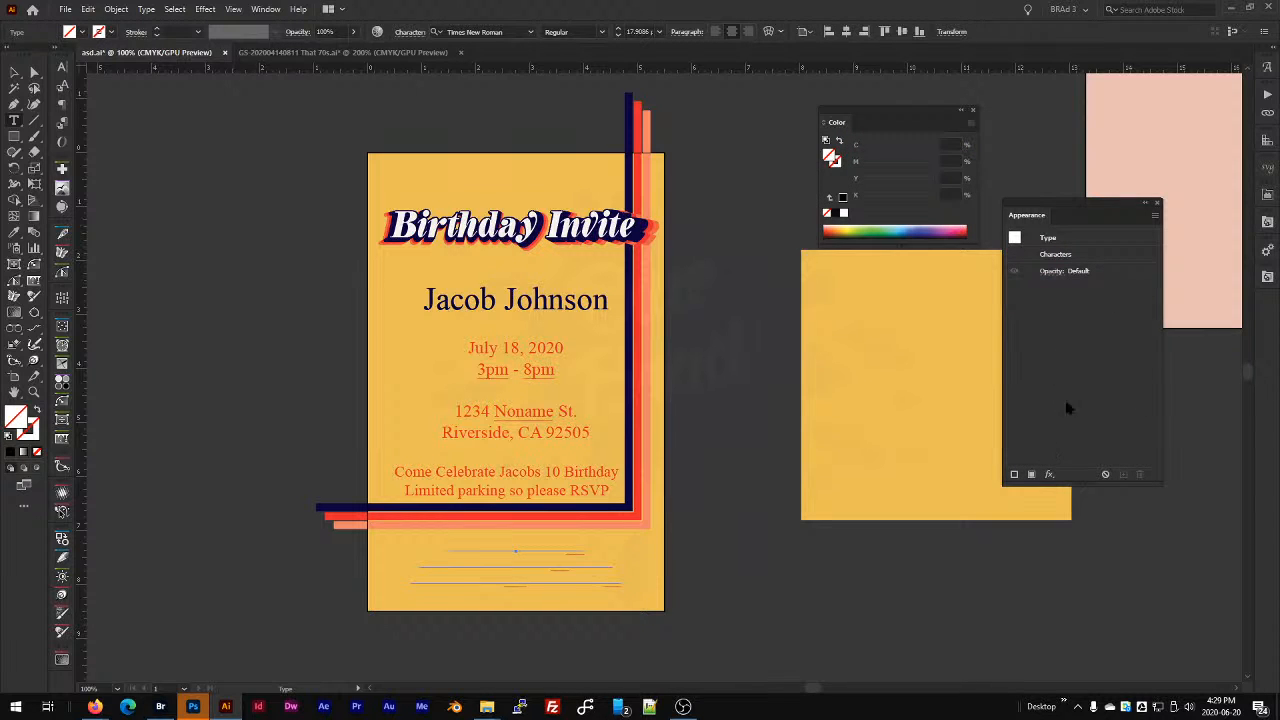
Add an object-level fill in the global red swatch to the party theme text, deleting any stray placeholder text.
{"action": "left_click", "coordinate": [1031, 474]}
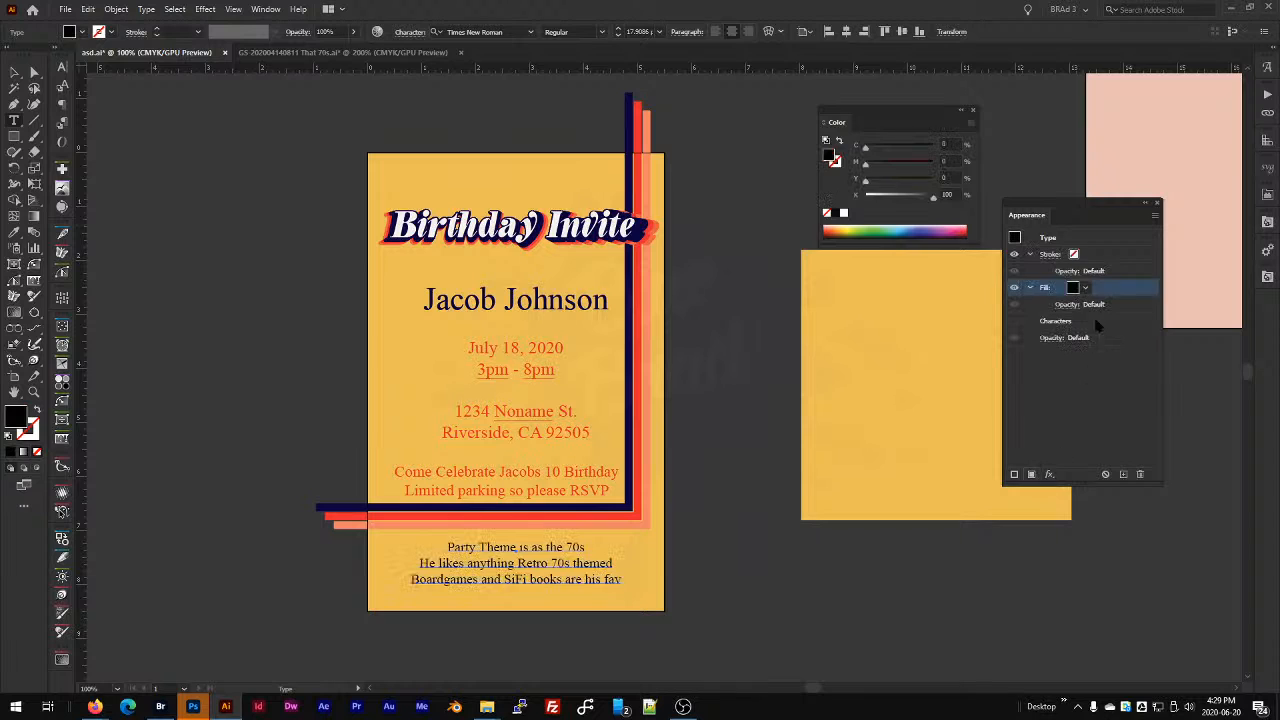
{"action": "left_click", "coordinate": [1086, 288]}
{"action": "left_click", "coordinate": [1019, 341]}
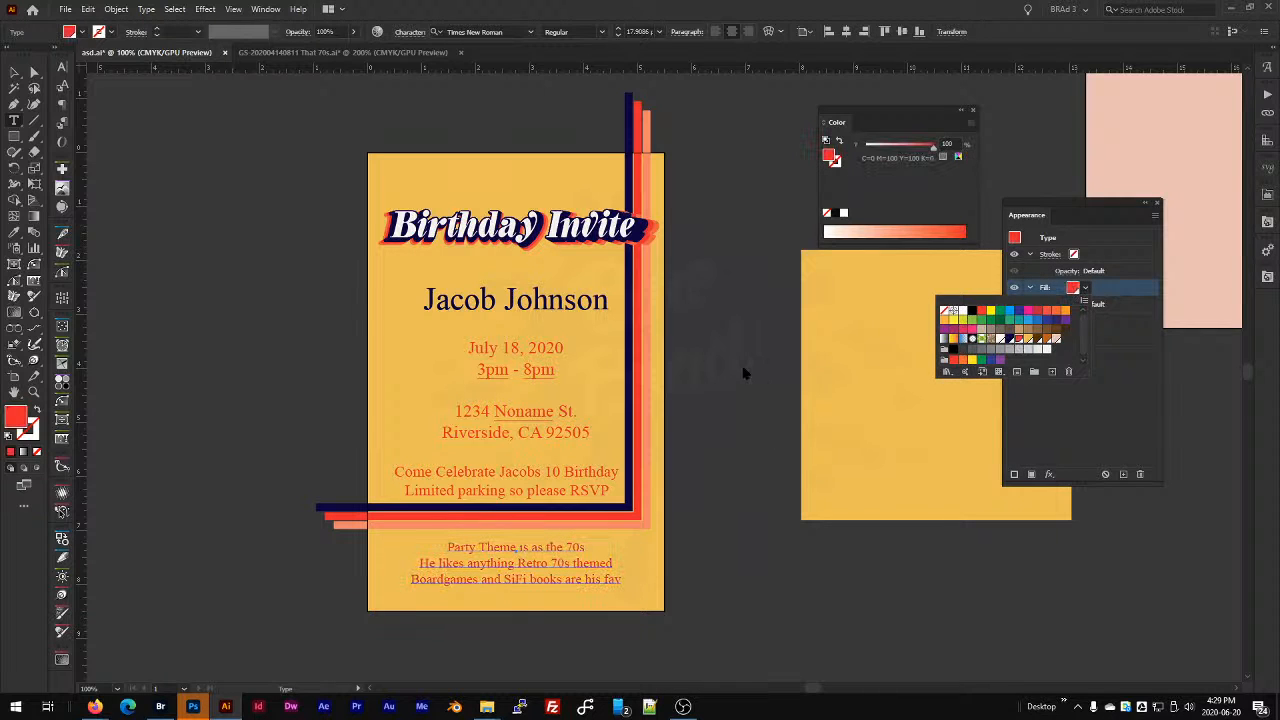
{"action": "left_click", "coordinate": [746, 372]}
{"action": "left_click", "coordinate": [734, 368]}
{"action": "key", "text": "Escape"}
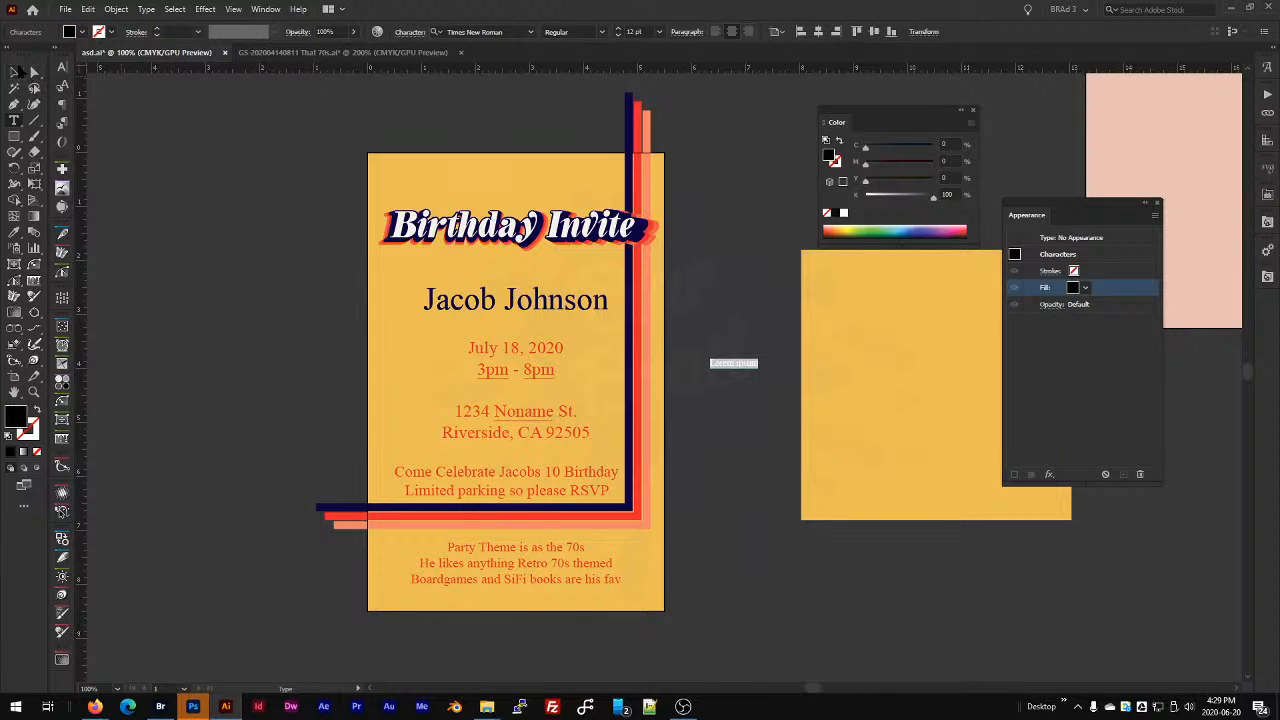
{"action": "key", "text": "Delete"}
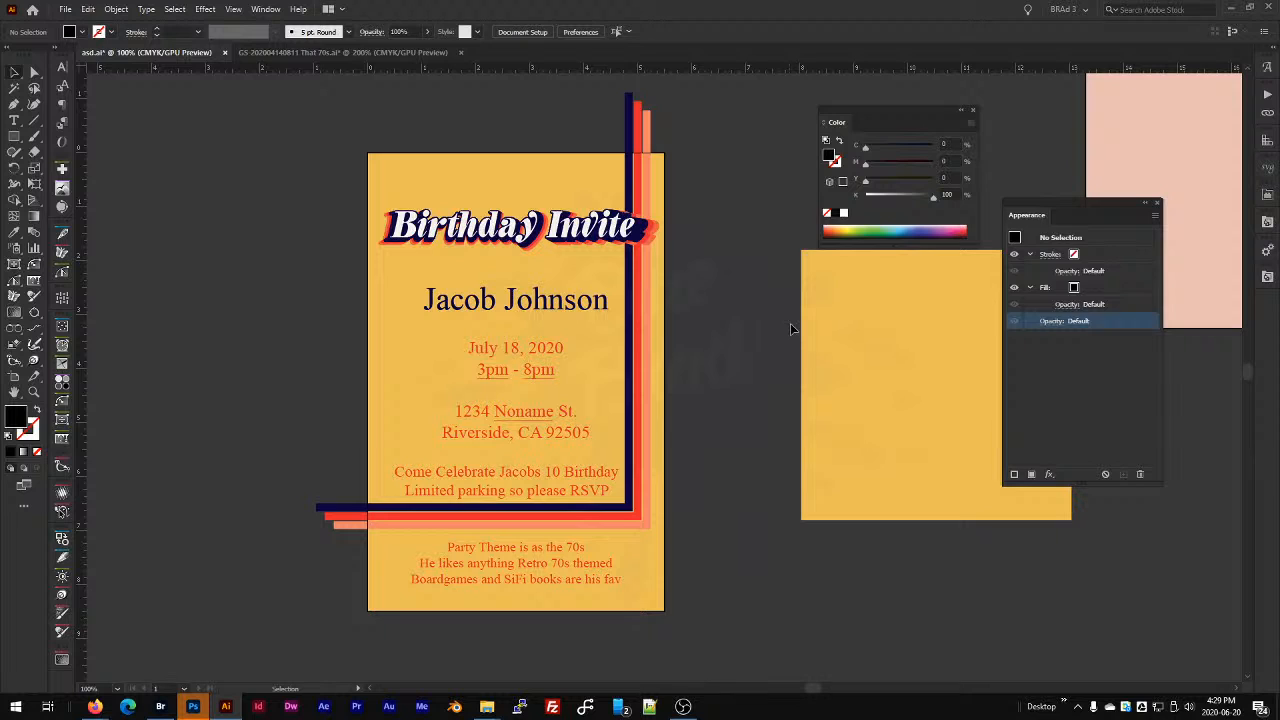
Add an object-level fill to the date and time text and set it to the global red swatch.
{"action": "left_click", "coordinate": [548, 368]}
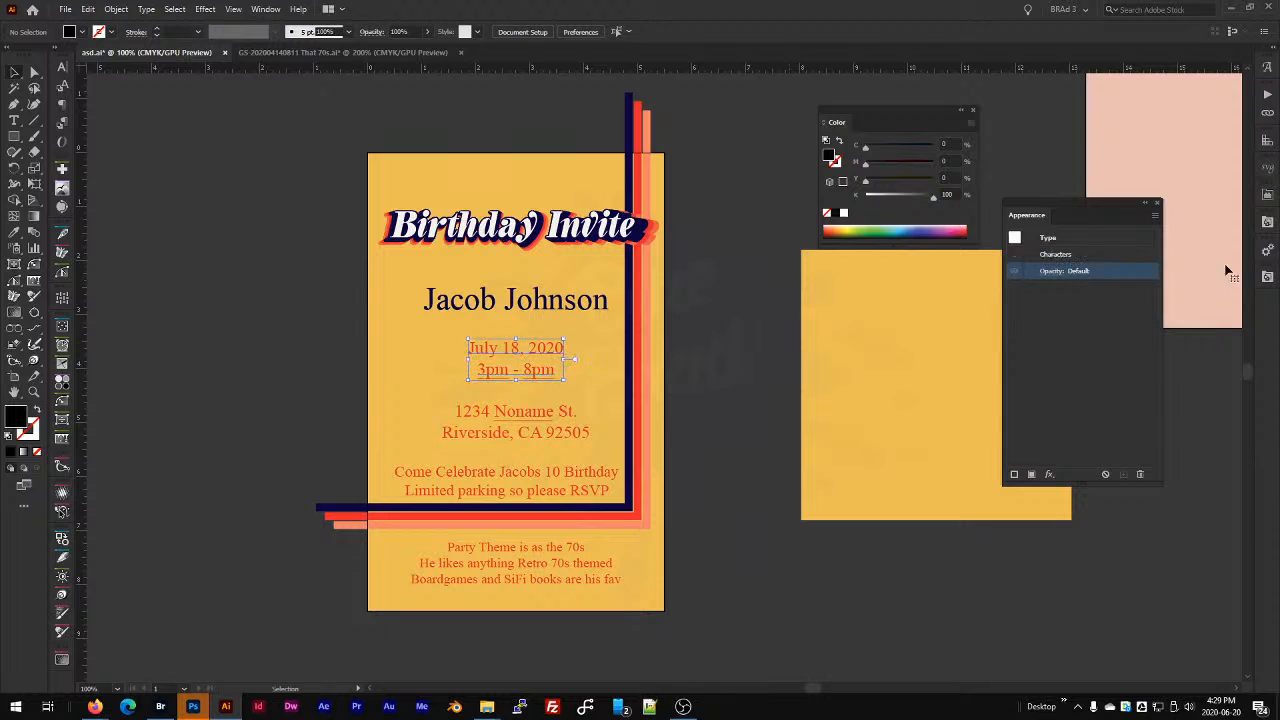
{"action": "left_click", "coordinate": [1031, 474]}
{"action": "left_click", "coordinate": [1085, 289]}
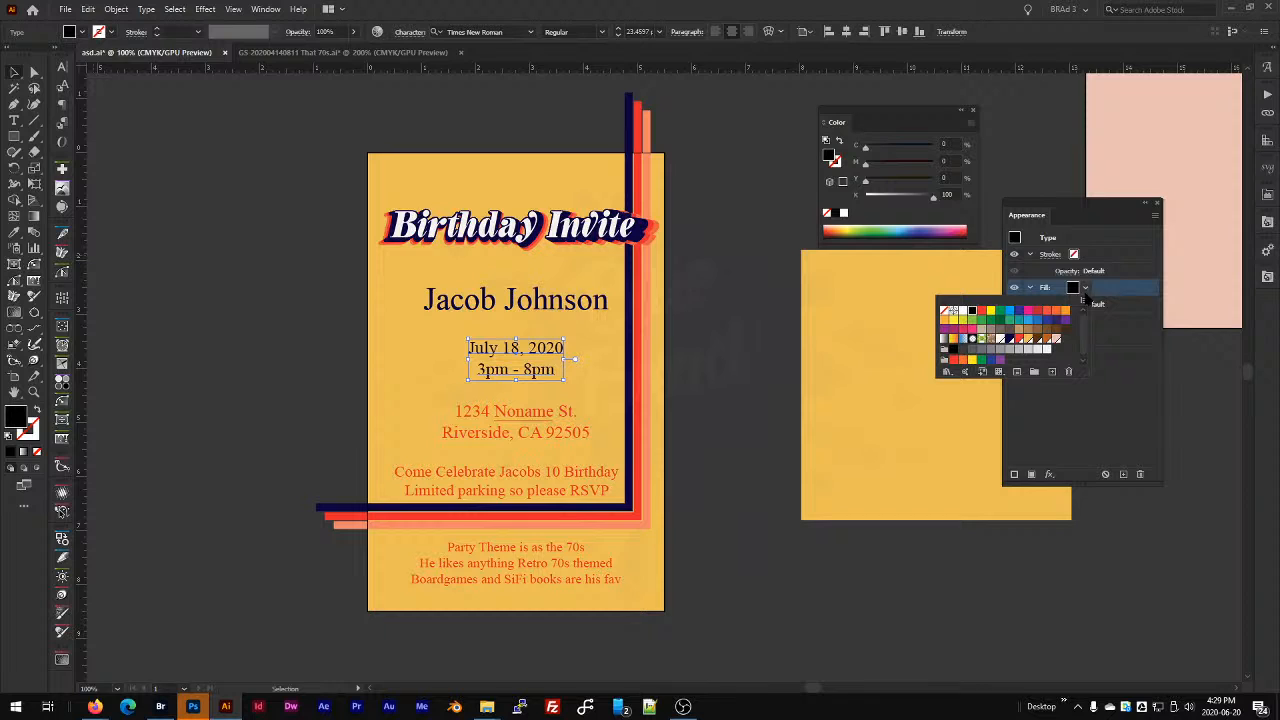
{"action": "left_click", "coordinate": [1020, 342]}
Remove the character-level fill from the date and time text and reselect it as an object.
{"action": "double_click", "coordinate": [1067, 323]}
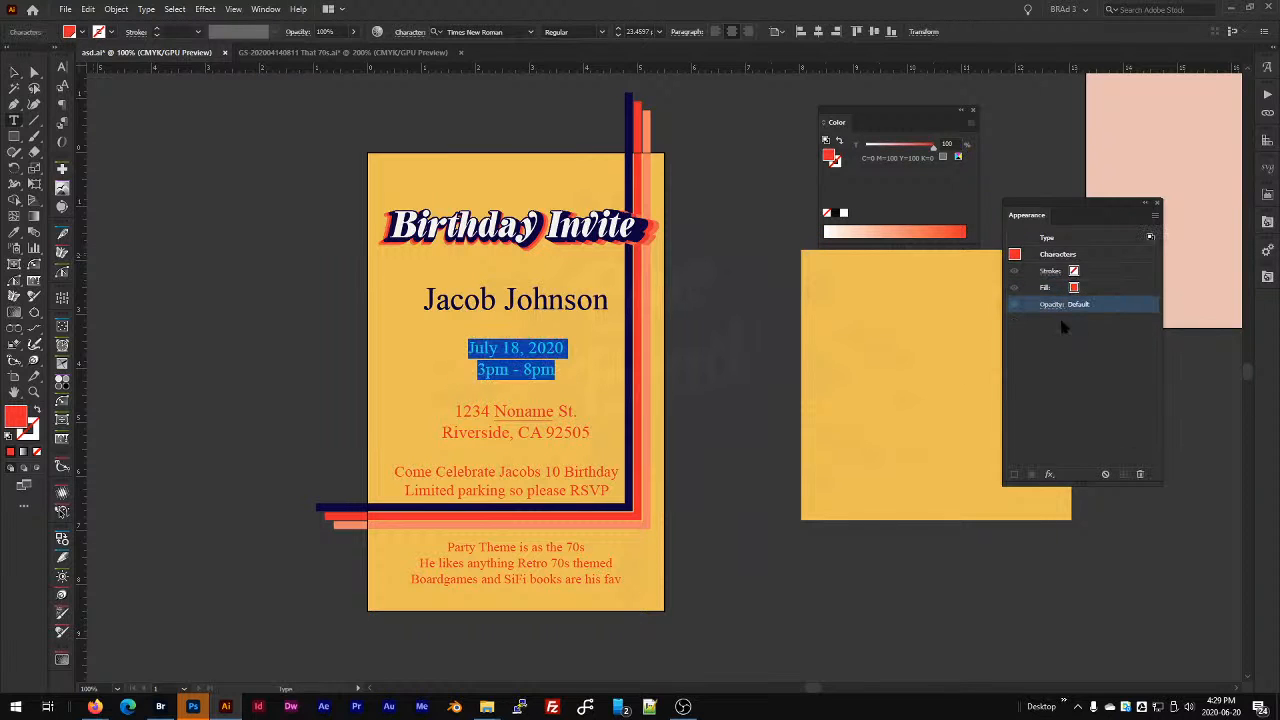
{"action": "left_click", "coordinate": [1098, 288]}
{"action": "left_click", "coordinate": [1140, 474]}
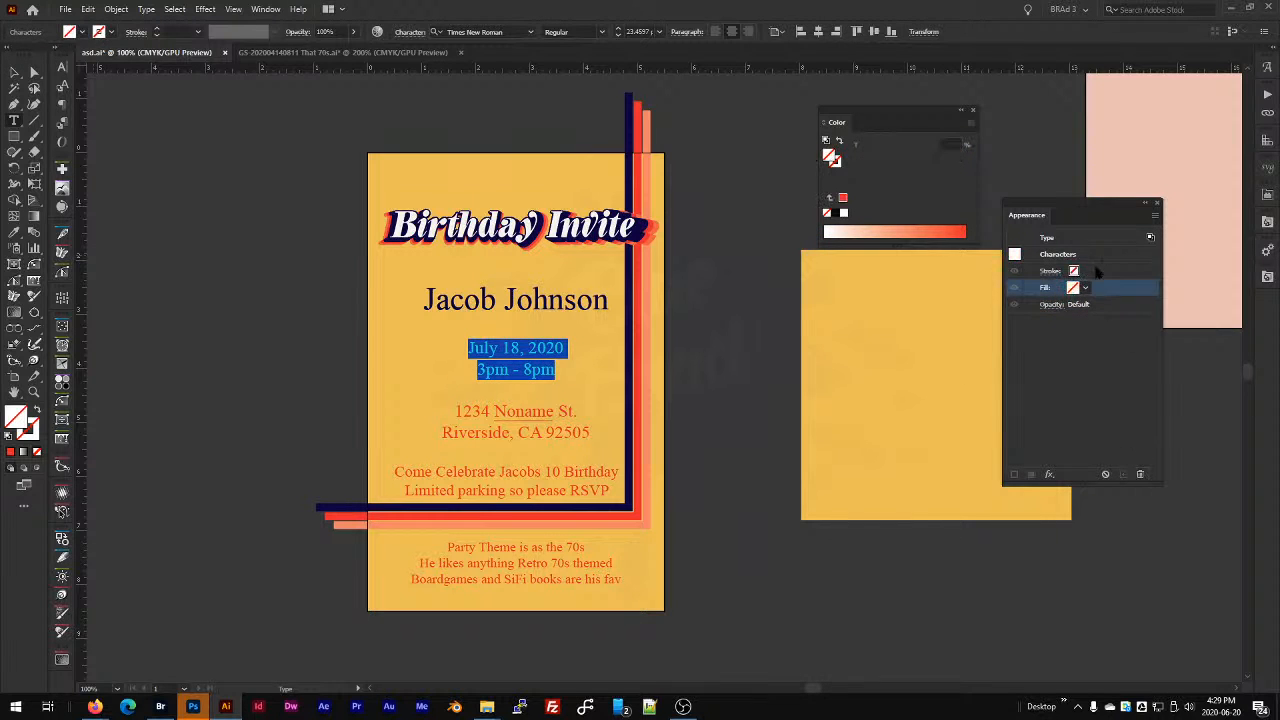
{"action": "left_click", "coordinate": [1090, 240]}
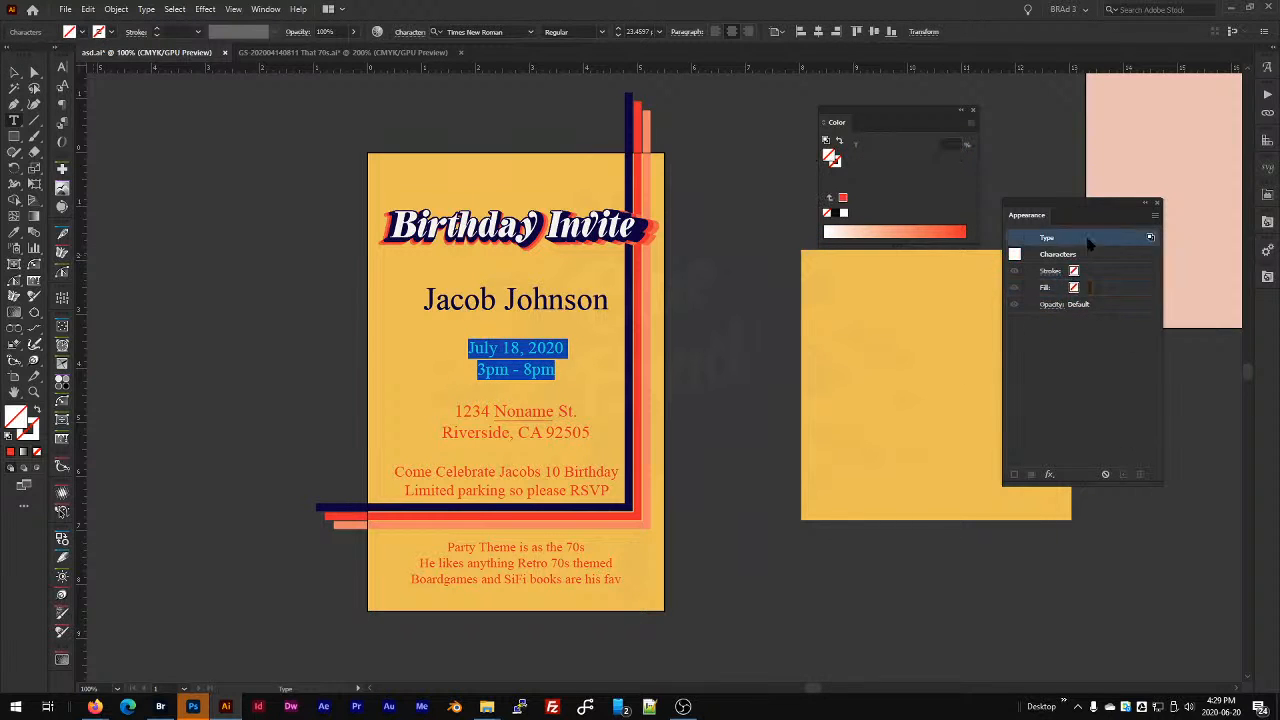
{"action": "key", "text": "v"}
{"action": "left_click", "coordinate": [528, 376]}
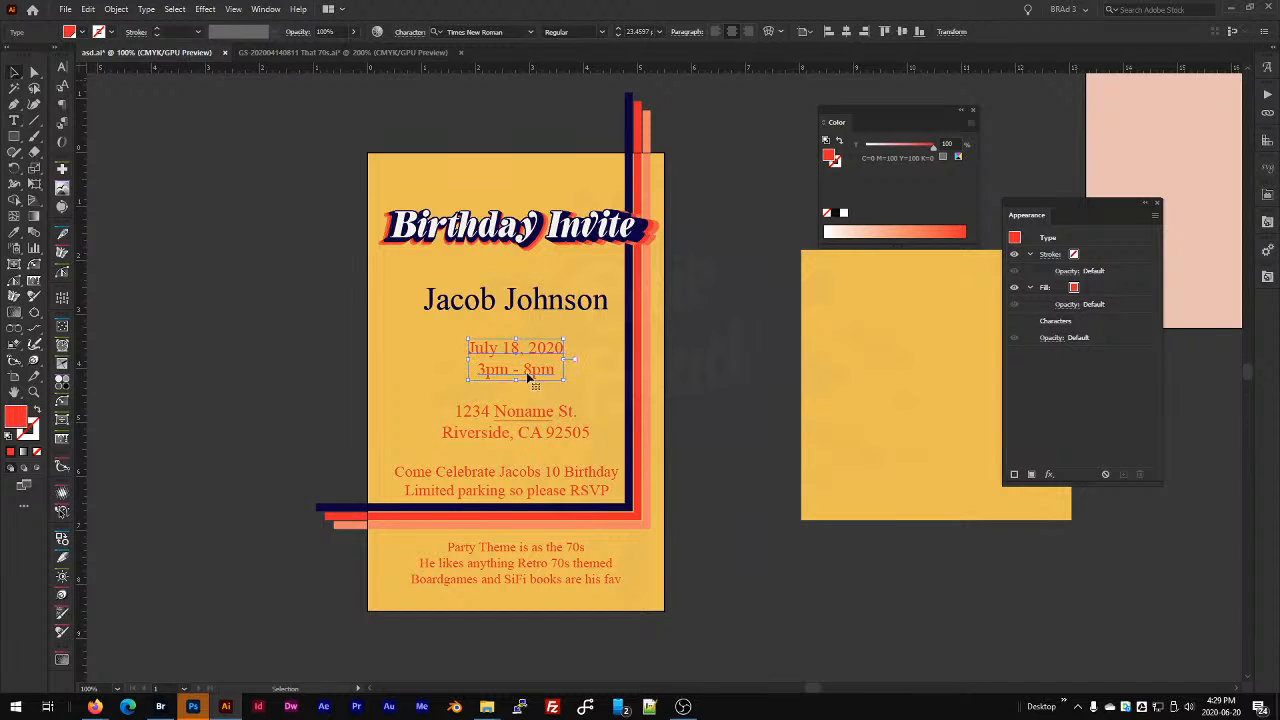
Save the date and time text's red-filled appearance as a new graphic style.
{"action": "left_click", "coordinate": [540, 408]}
{"action": "left_click", "coordinate": [514, 366]}
{"action": "key", "text": "shift+F5"}
{"action": "left_click_drag", "start_coordinate": [1125, 375], "coordinate": [1069, 90]}
{"action": "left_click", "coordinate": [1158, 185]}
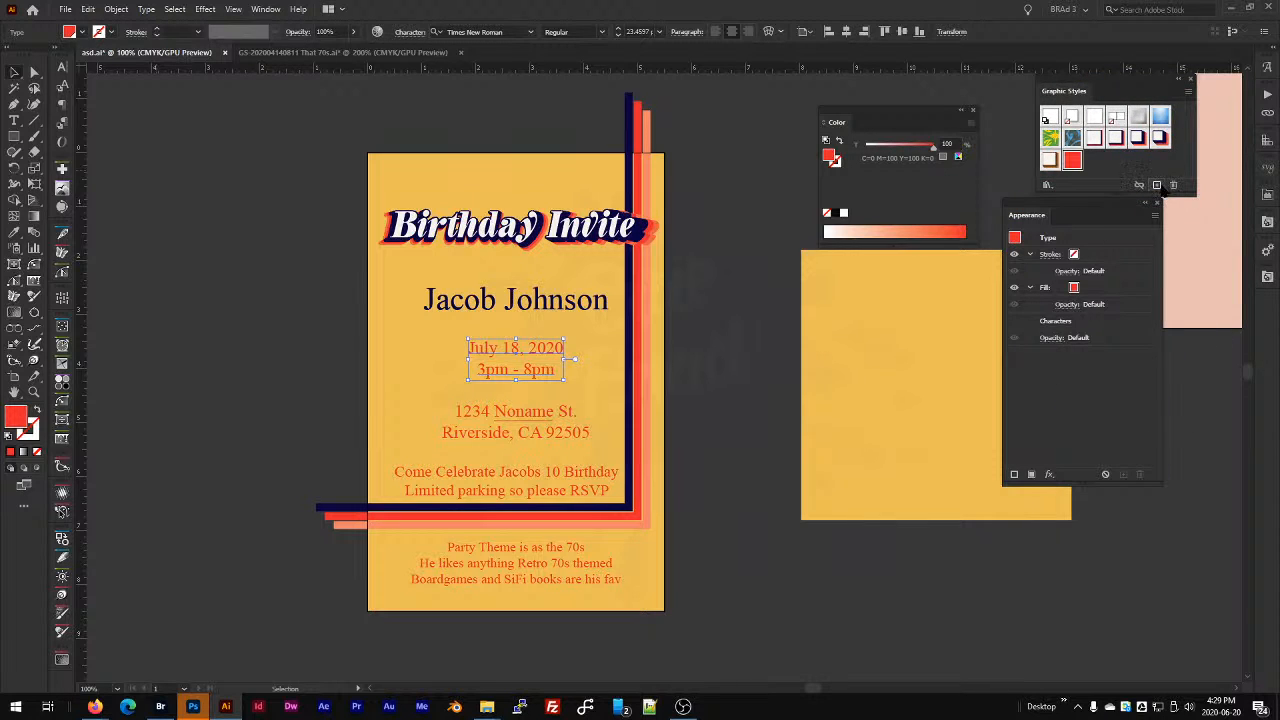
Apply the new red graphic style to the address, RSVP and party theme texts, then deselect them.
{"action": "left_click", "coordinate": [530, 421]}
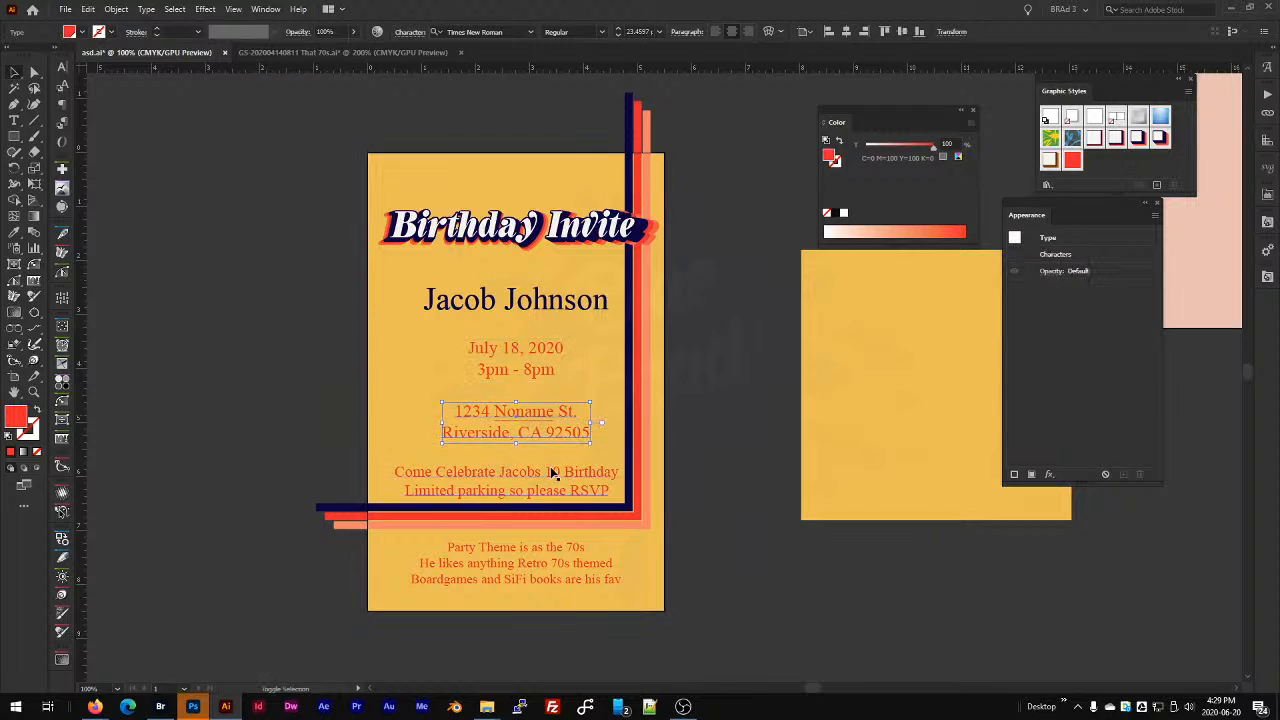
{"action": "left_click", "coordinate": [553, 474], "text": "shift"}
{"action": "left_click", "coordinate": [563, 549], "text": "shift"}
{"action": "left_click", "coordinate": [1072, 160]}
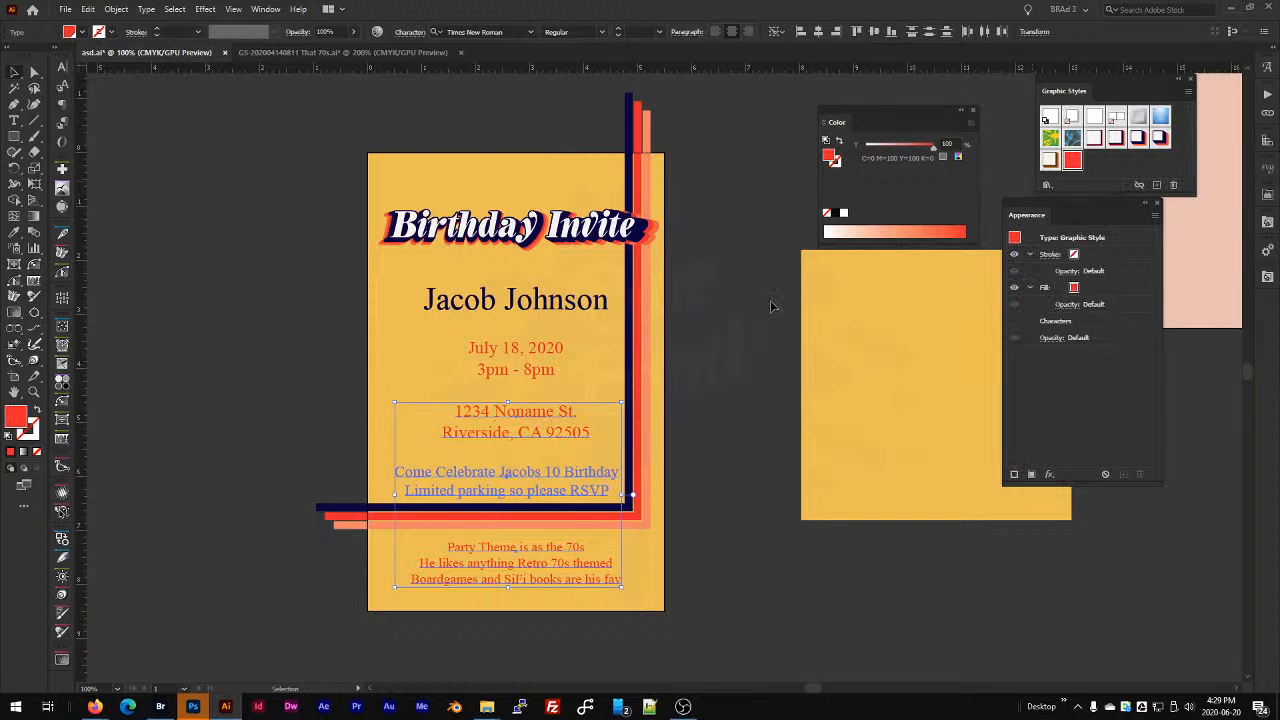
{"action": "left_click", "coordinate": [755, 405]}
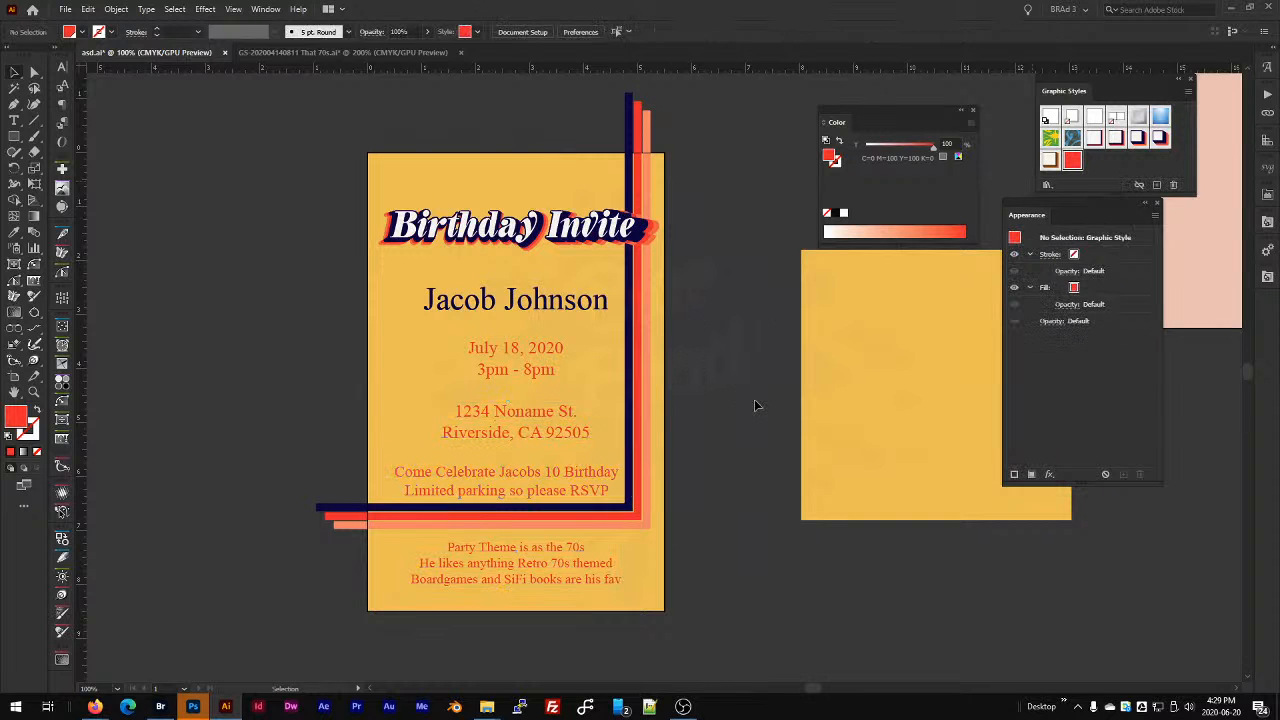
{"action": "left_click", "coordinate": [1089, 287]}
{"action": "left_click", "coordinate": [1085, 288]}
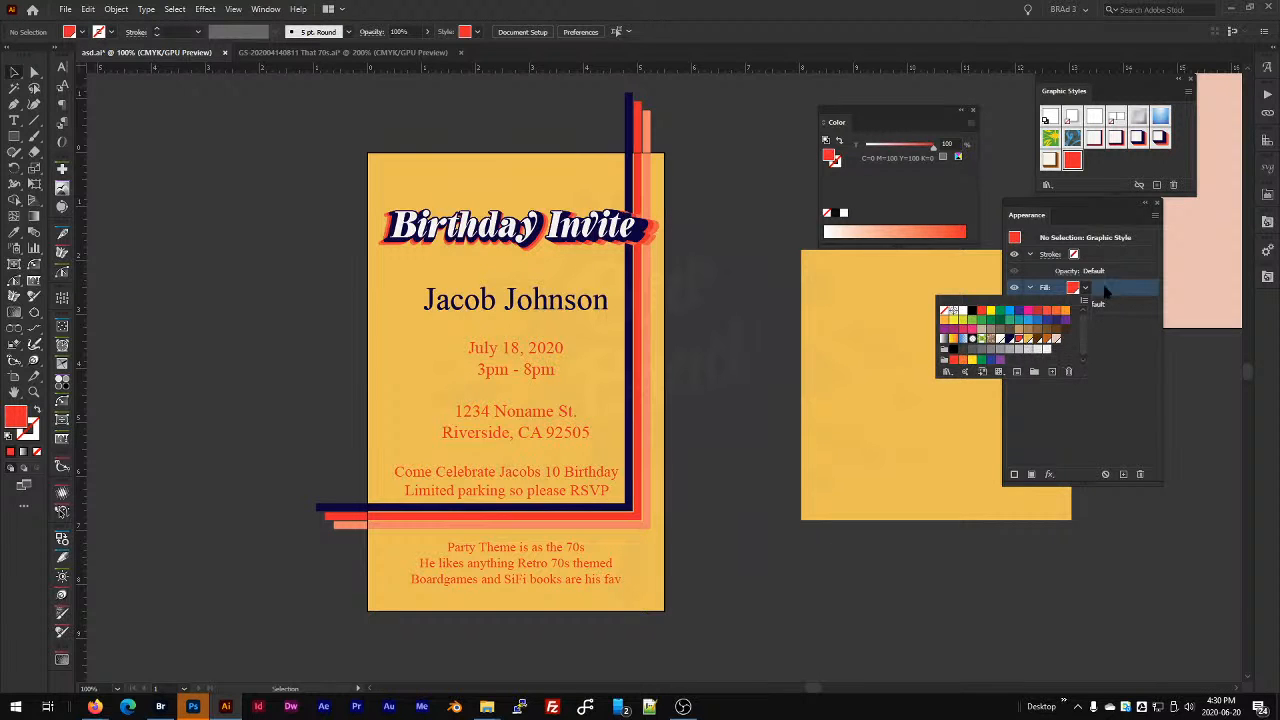
{"action": "left_click", "coordinate": [1098, 254]}
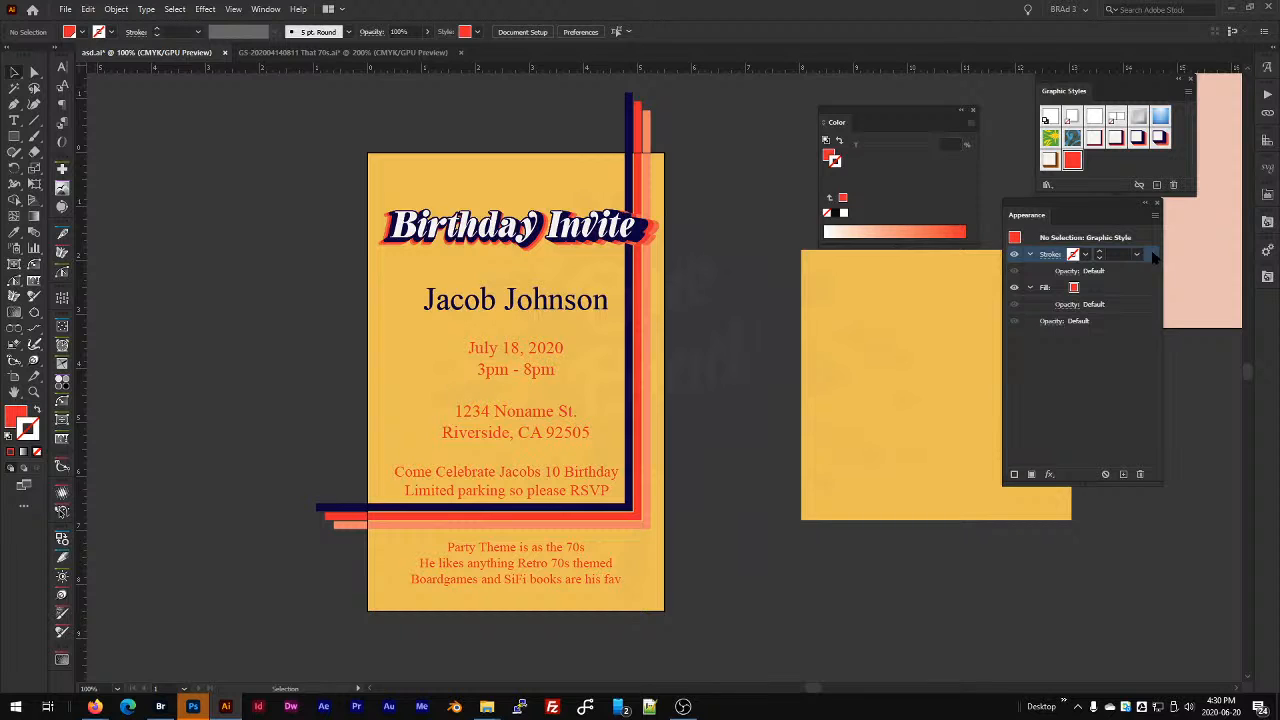
Move the stroke of the guest of honour's name text below its fill in the appearance order.
{"action": "left_click", "coordinate": [569, 304]}
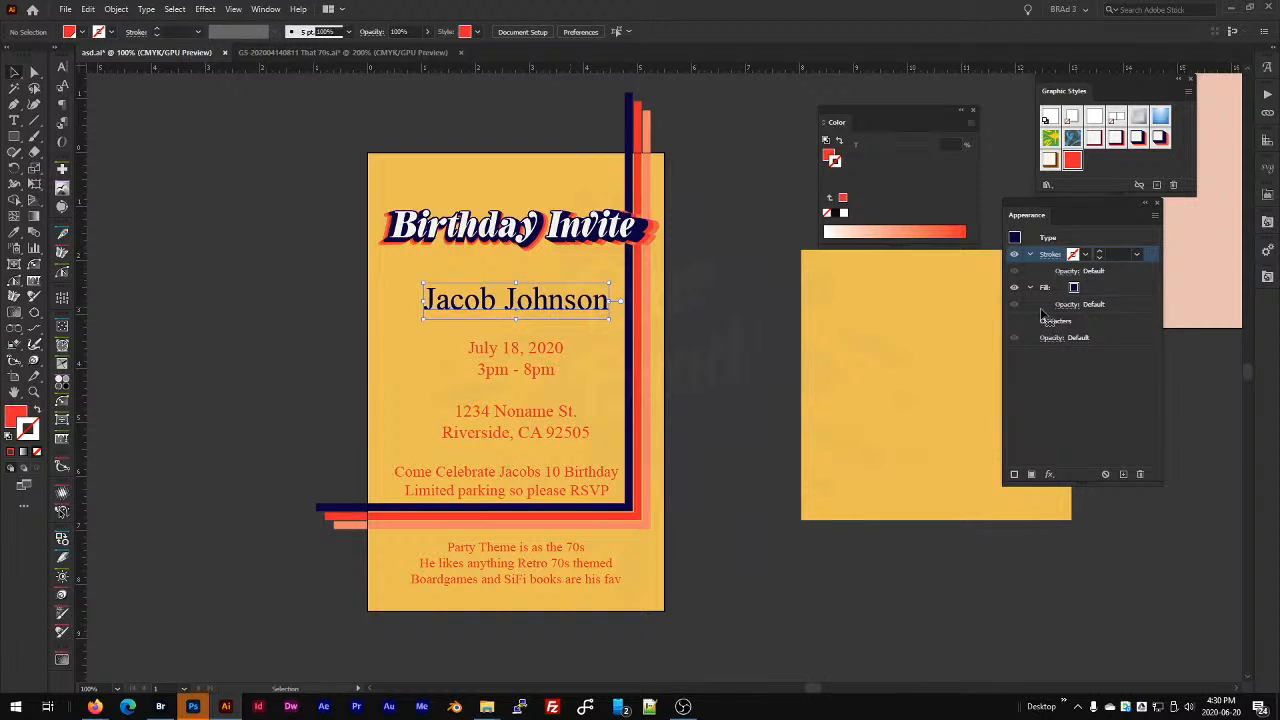
{"action": "left_click", "coordinate": [1112, 288]}
{"action": "left_click", "coordinate": [1115, 255]}
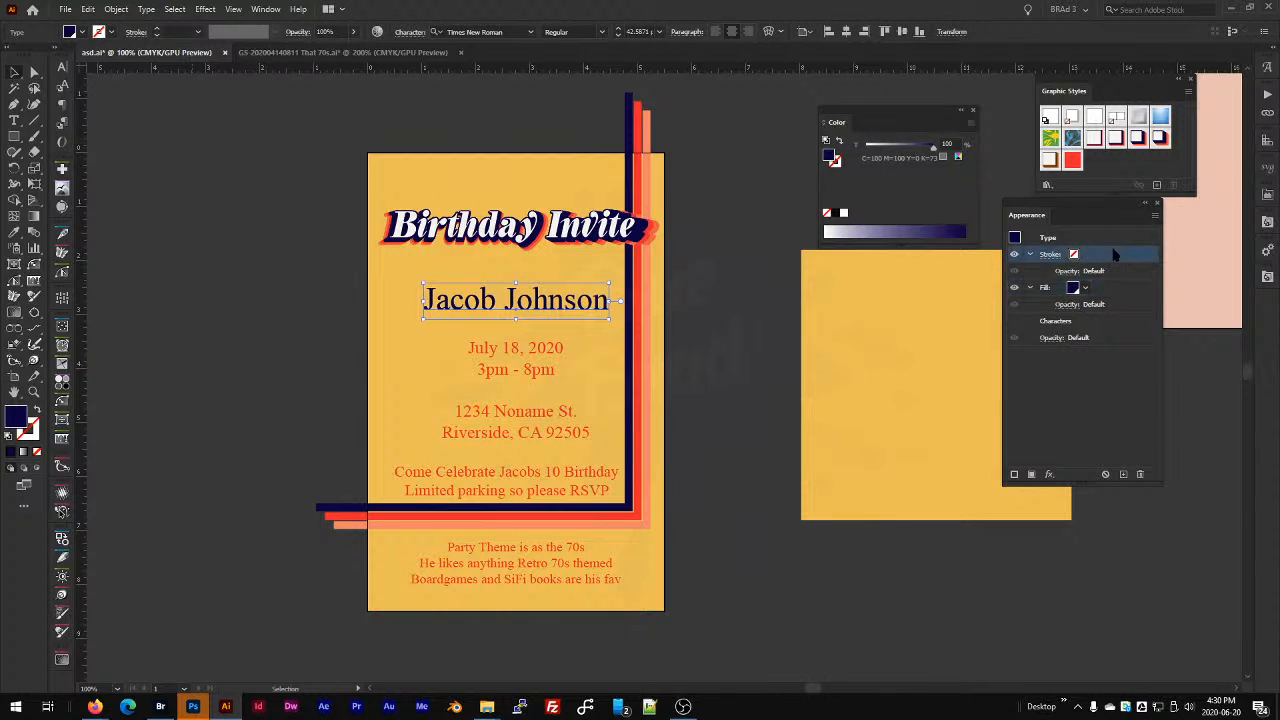
{"action": "left_click_drag", "start_coordinate": [1151, 257], "coordinate": [1133, 317]}
Give the name text's stroke the global gold swatch C=0 M=22 Y=76 K=7.
{"action": "left_click", "coordinate": [1074, 289]}
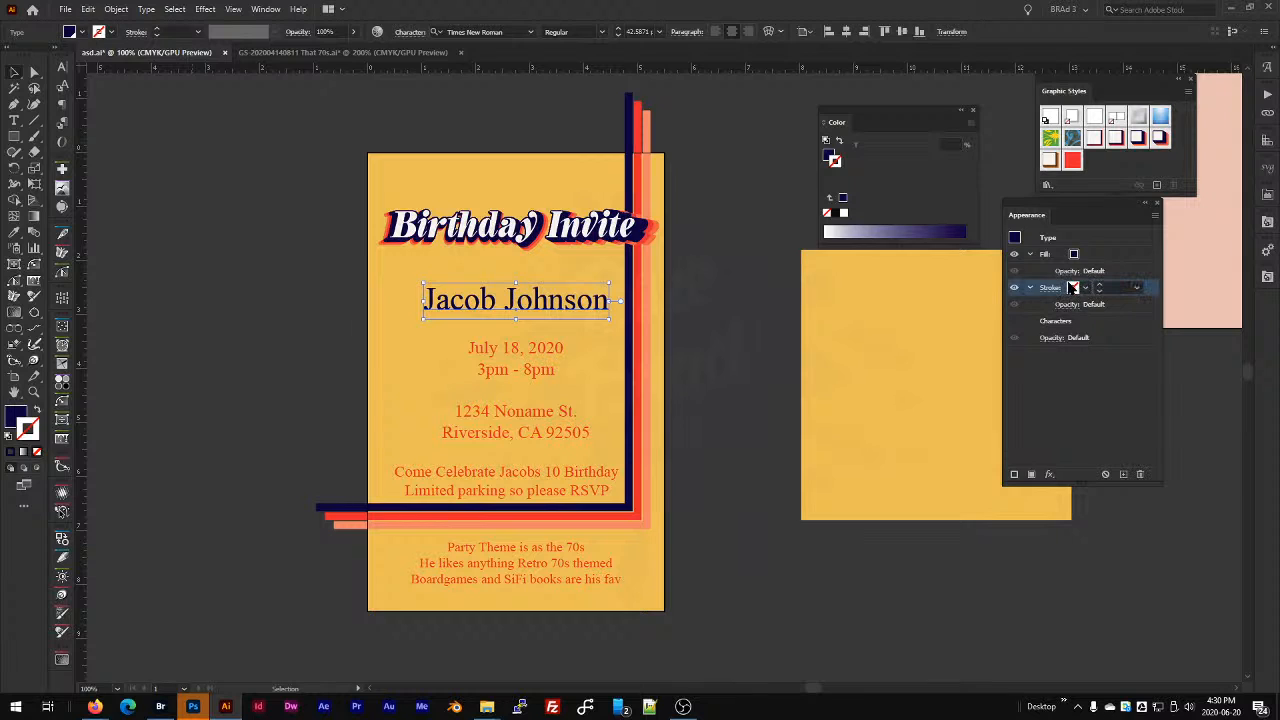
{"action": "left_click", "coordinate": [1074, 289]}
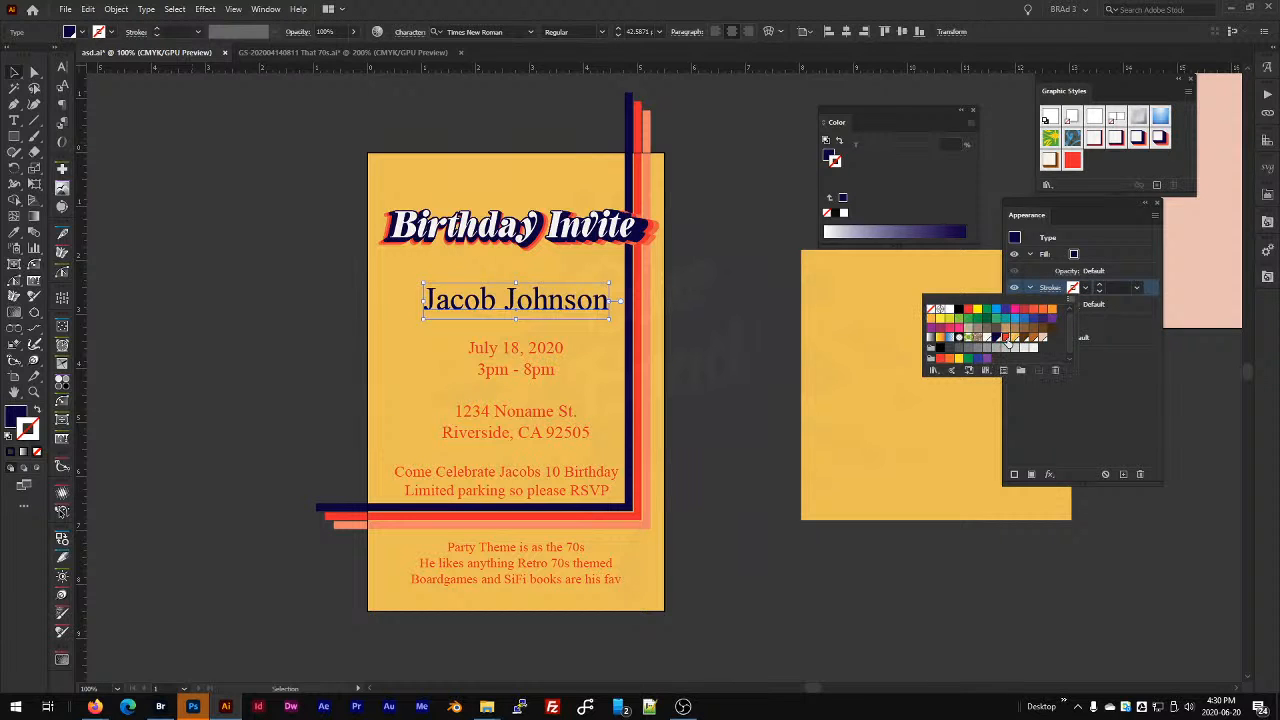
{"action": "left_click", "coordinate": [967, 309]}
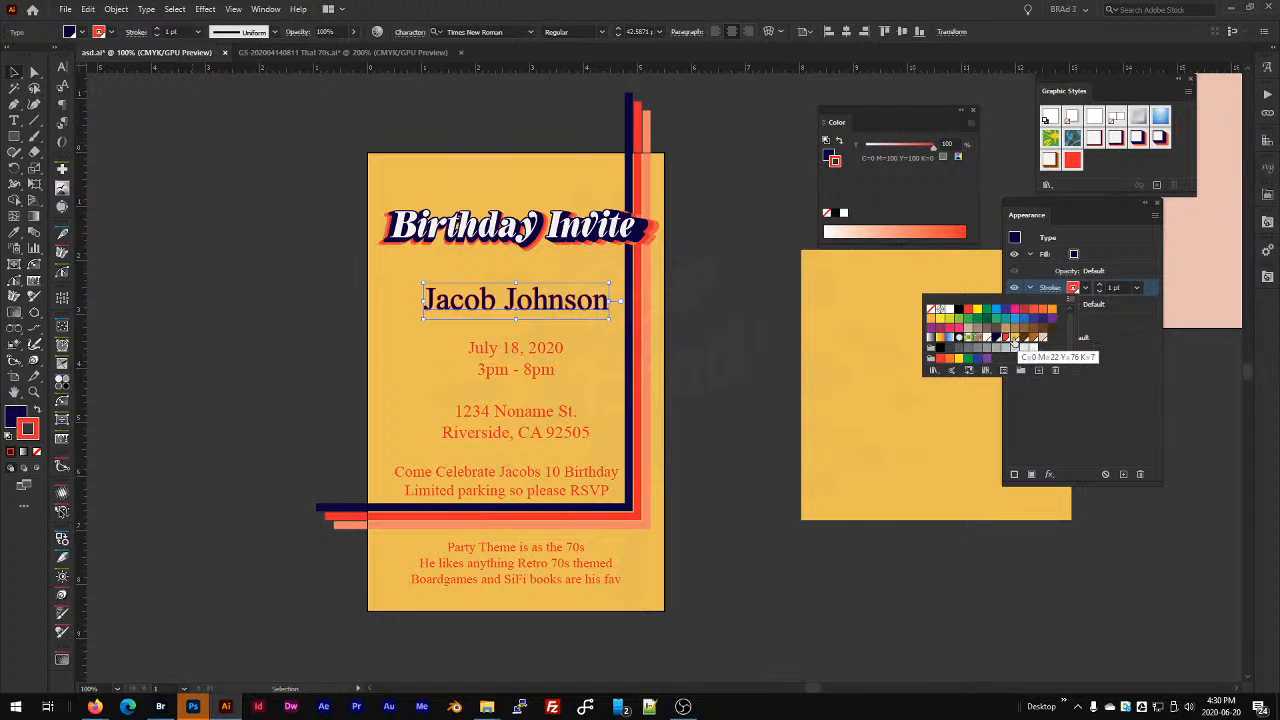
{"action": "left_click", "coordinate": [1037, 341]}
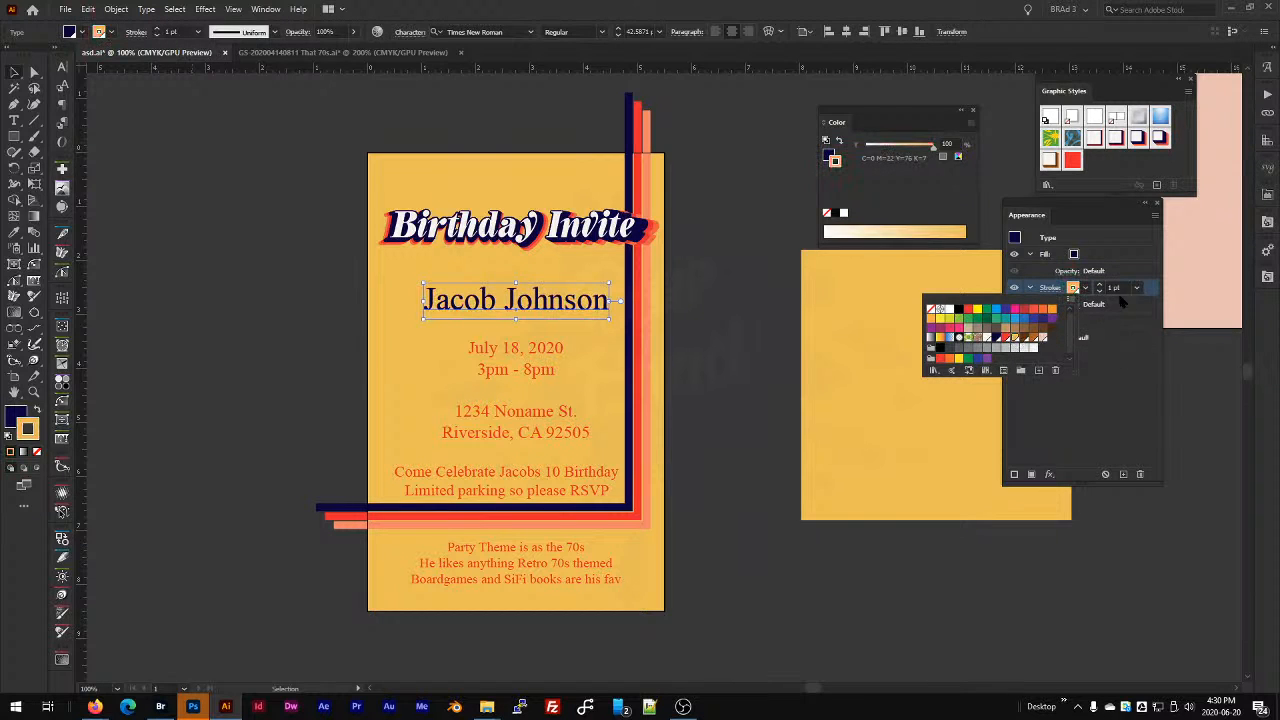
Duplicate the name text's gold stroke, recolour the lower copy with the global red swatch and set its weight to 4 pt.
{"action": "left_click", "coordinate": [1124, 474]}
{"action": "left_click", "coordinate": [1073, 320]}
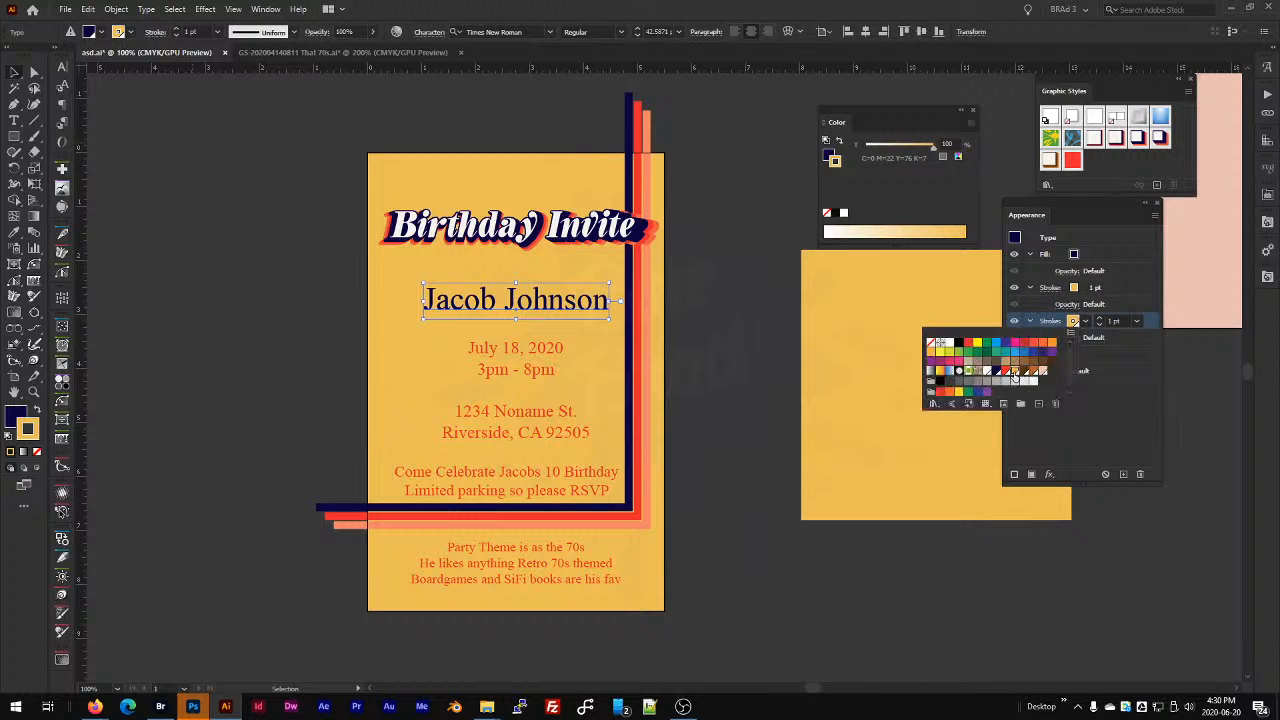
{"action": "left_click", "coordinate": [1012, 376]}
{"action": "left_click", "coordinate": [1124, 320]}
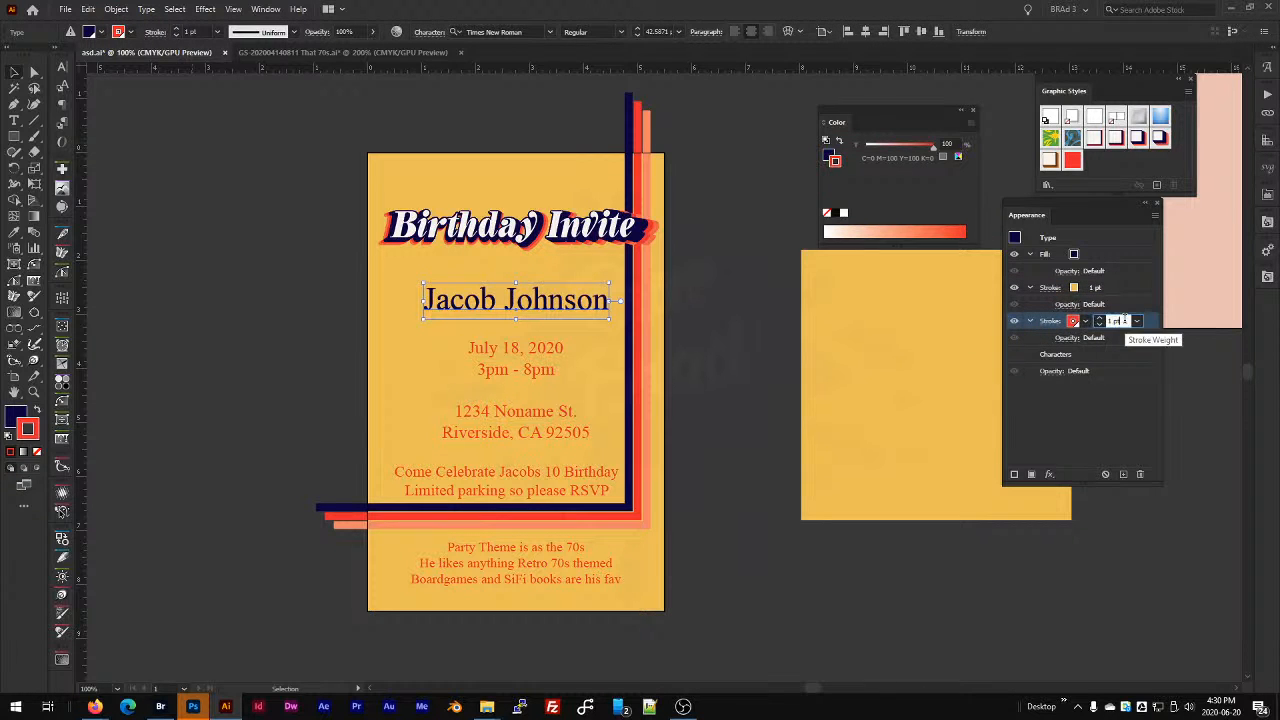
{"action": "key", "text": "Up"}
{"action": "key", "text": "Up"}
{"action": "key", "text": "Up"}
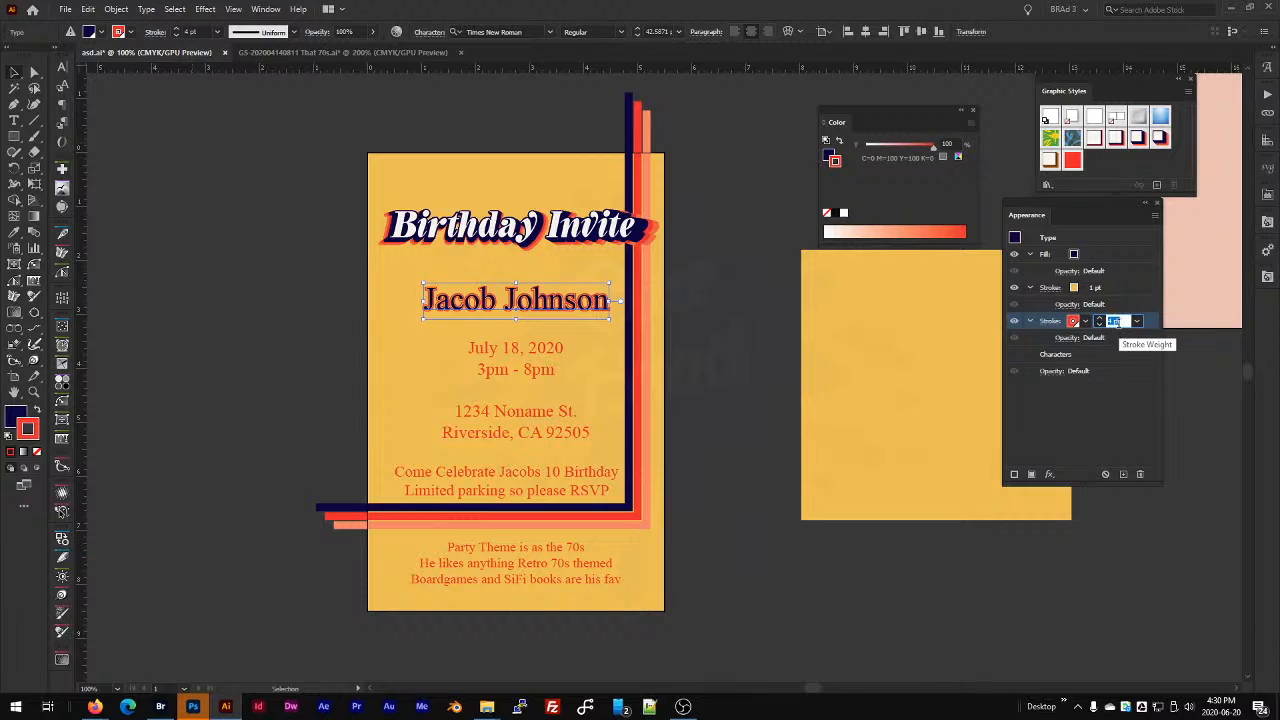
Set the weight of the name text's gold stroke to 3 pt.
{"action": "left_click", "coordinate": [1049, 321]}
{"action": "left_click", "coordinate": [974, 377]}
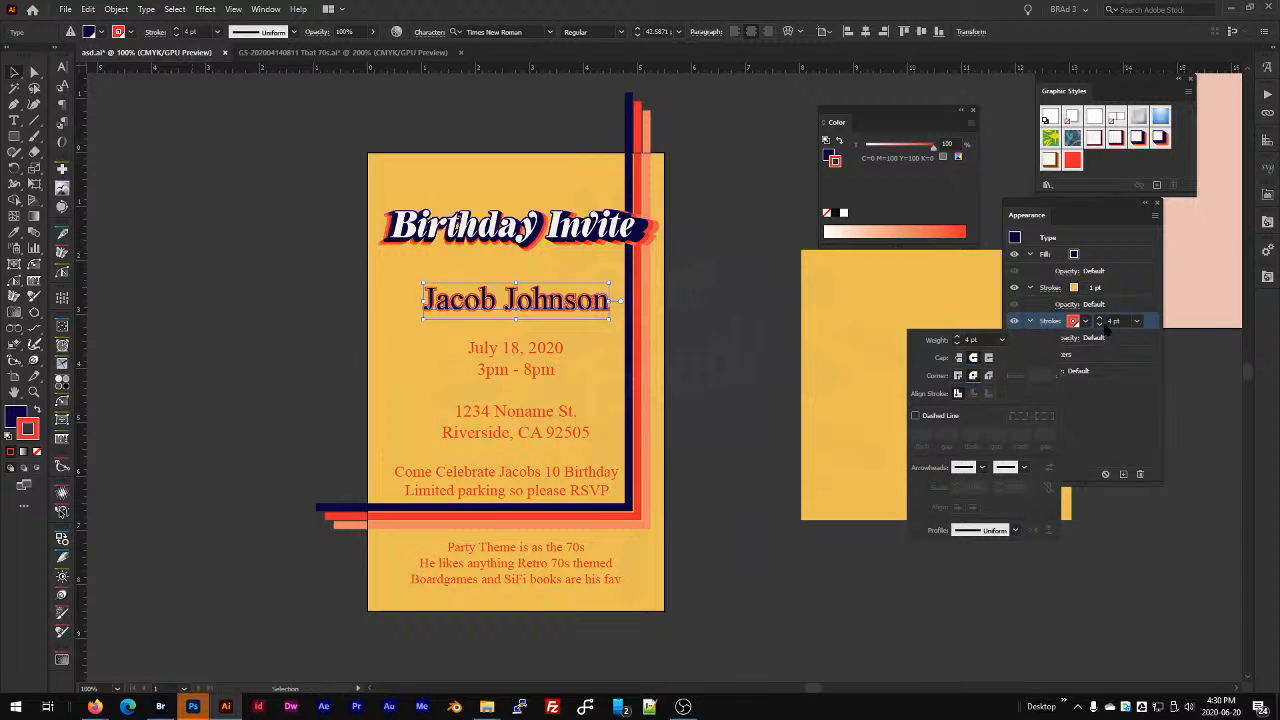
{"action": "left_click", "coordinate": [1106, 289]}
{"action": "left_click", "coordinate": [1052, 288]}
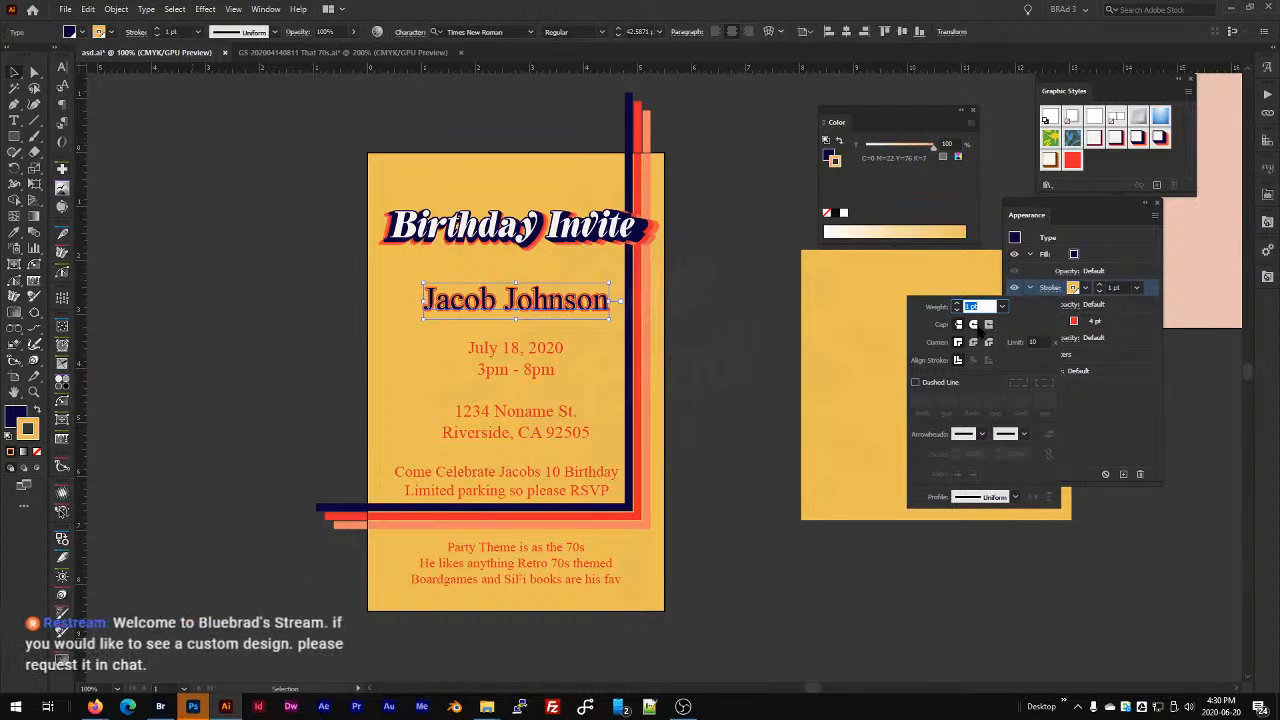
{"action": "left_click", "coordinate": [1122, 287]}
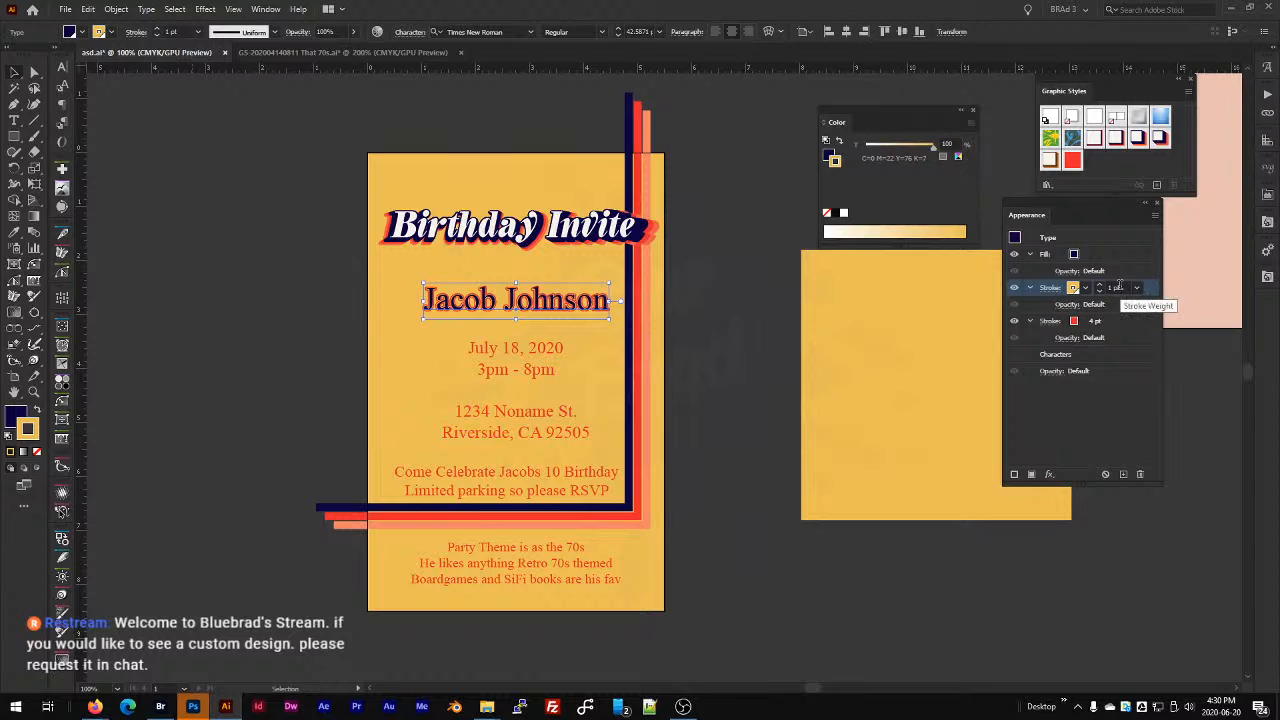
{"action": "key", "text": "Up"}
{"action": "key", "text": "Up"}
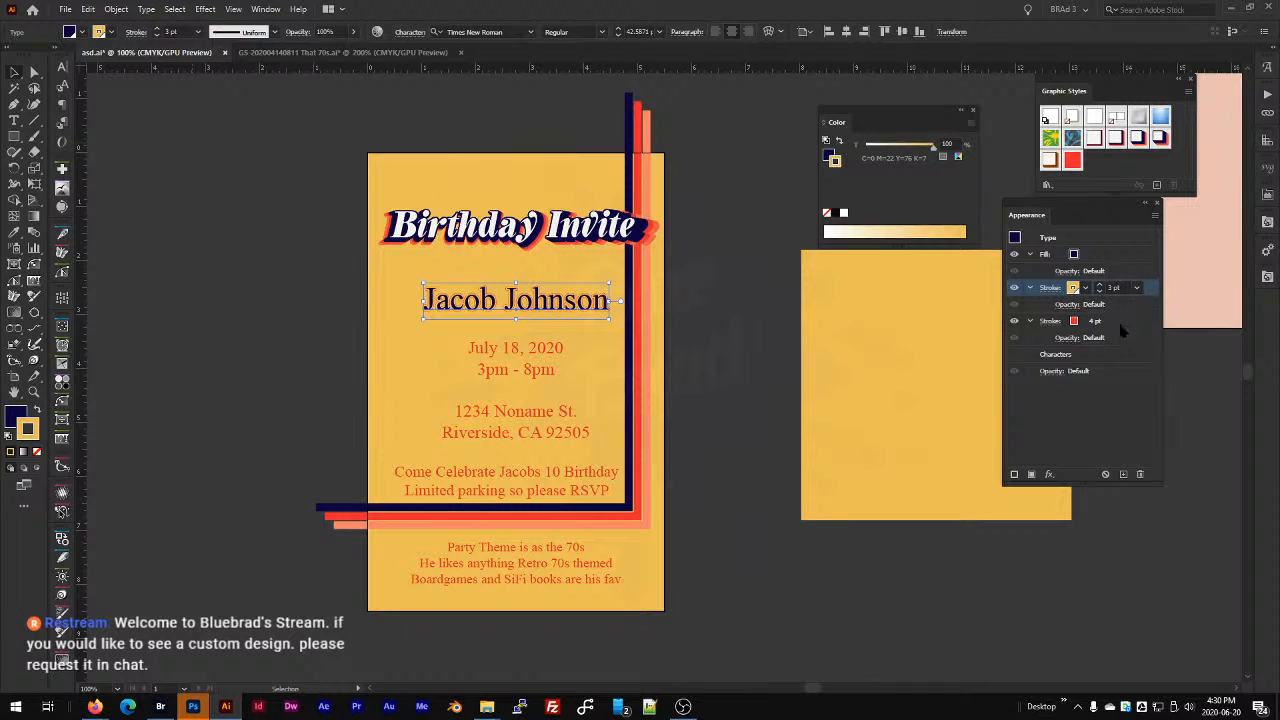
Start a Transform effect on the name text's red stroke.
{"action": "left_click", "coordinate": [1120, 321]}
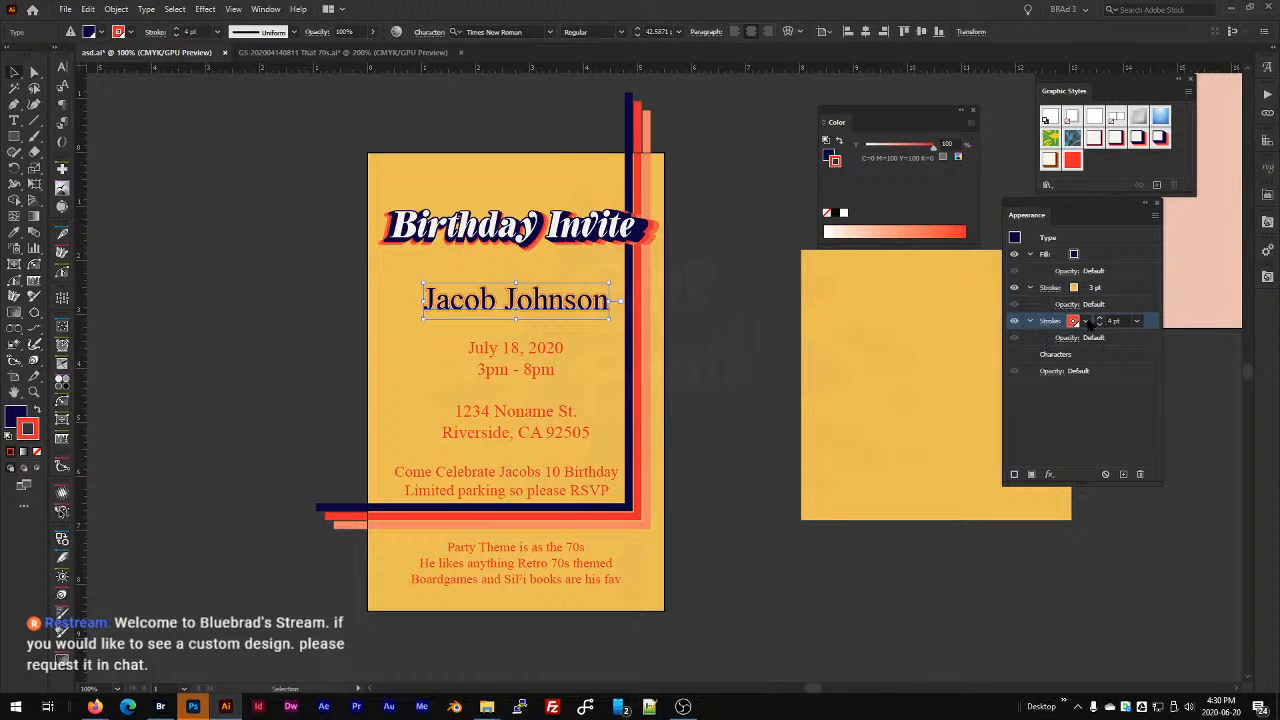
{"action": "left_click", "coordinate": [178, 9]}
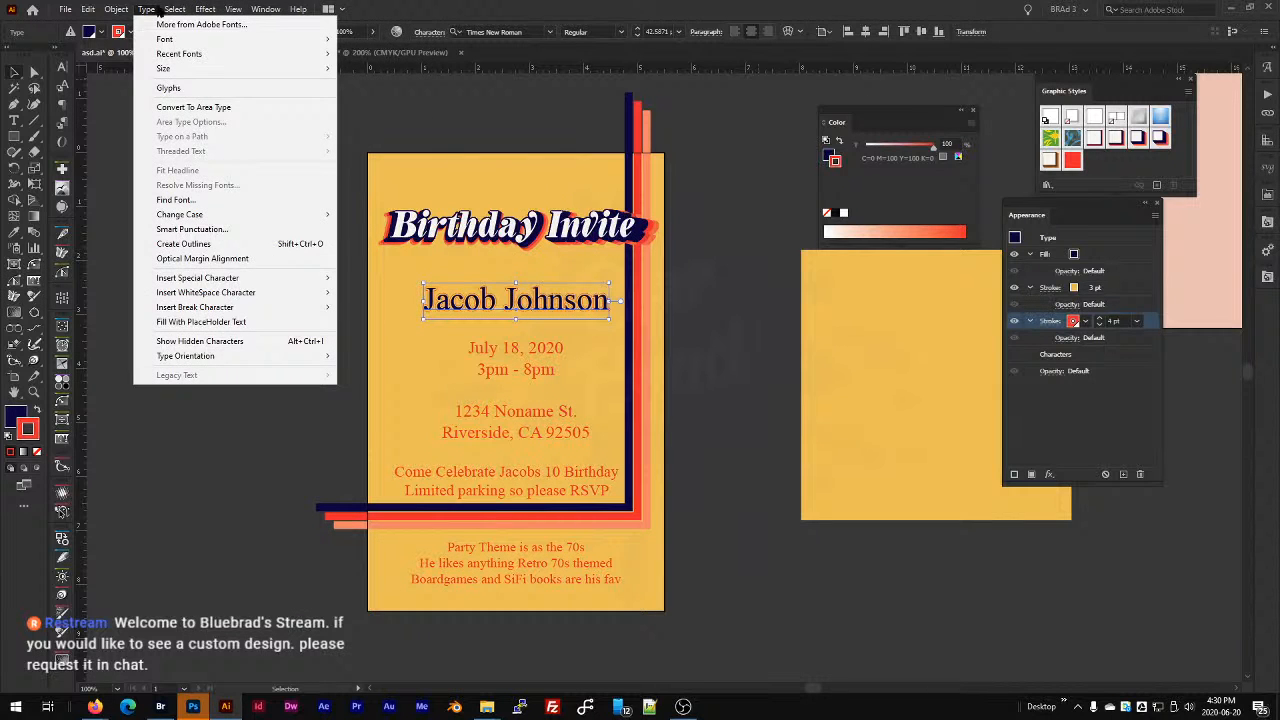
{"action": "mouse_move", "coordinate": [205, 9]}
{"action": "mouse_move", "coordinate": [295, 118]}
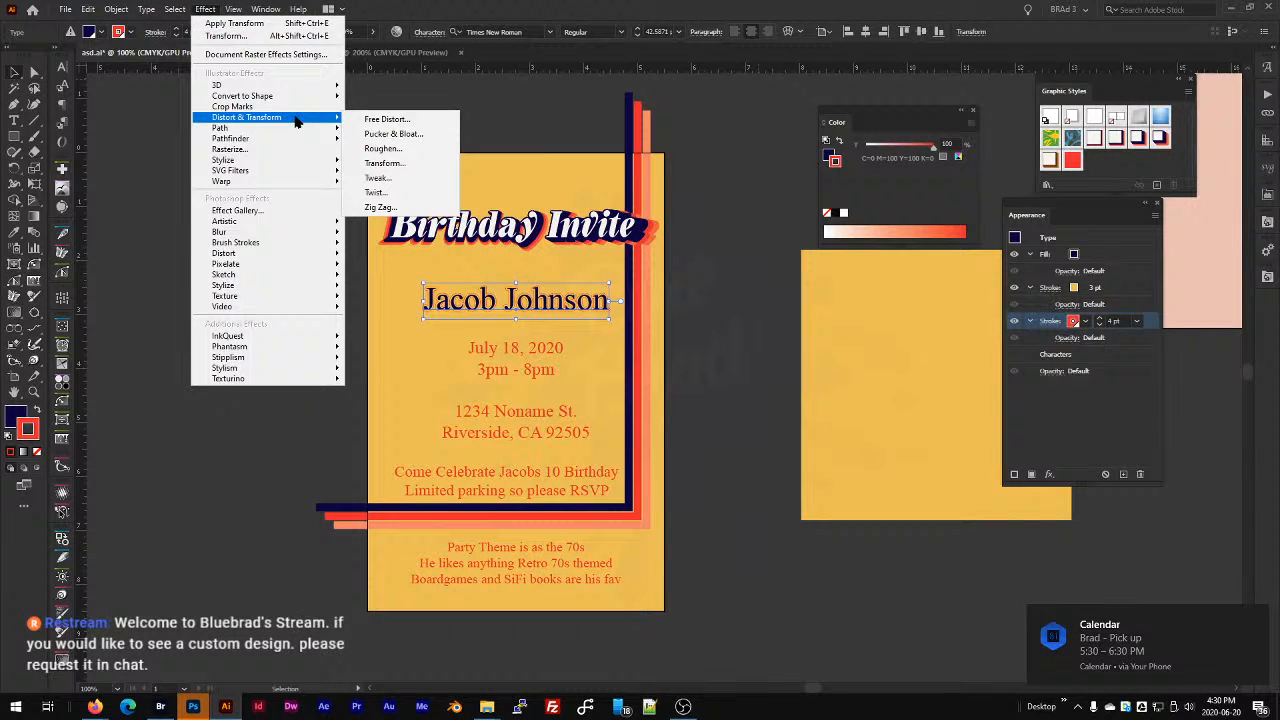
{"action": "left_click", "coordinate": [418, 163]}
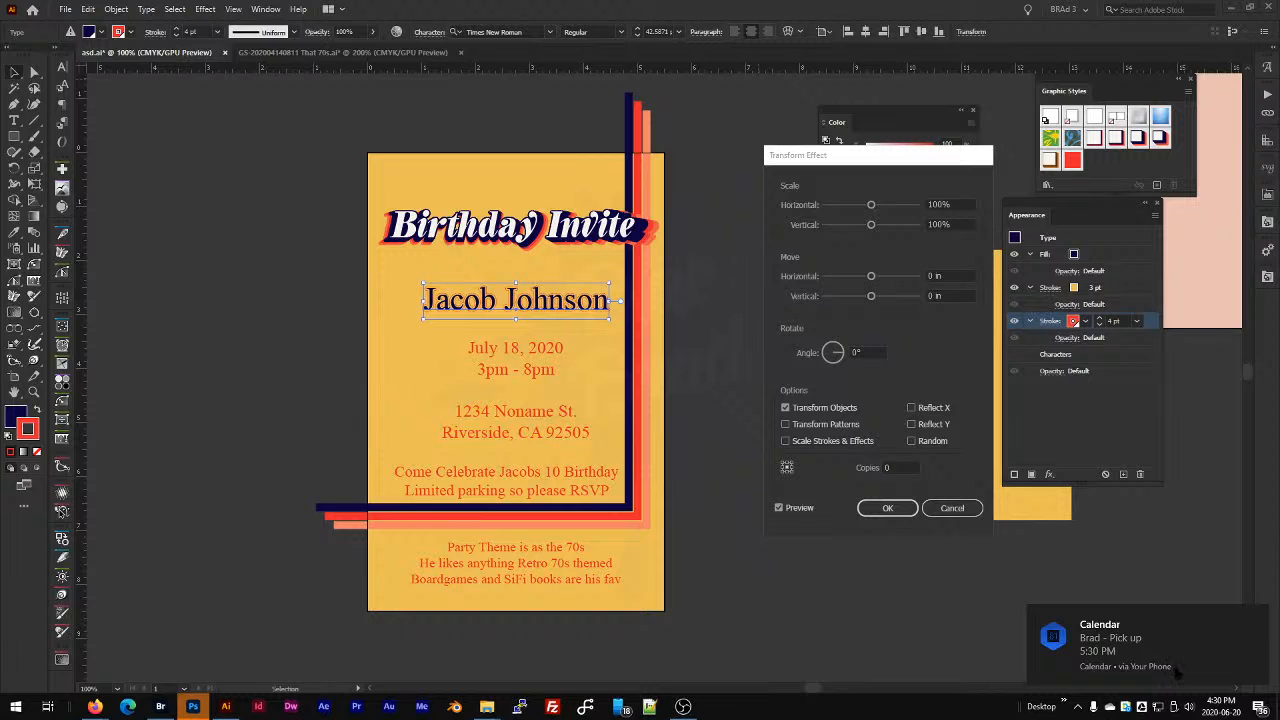
Dismiss the incoming desktop notifications and clear all of them from the system's notification list.
{"action": "right_click", "coordinate": [1177, 673]}
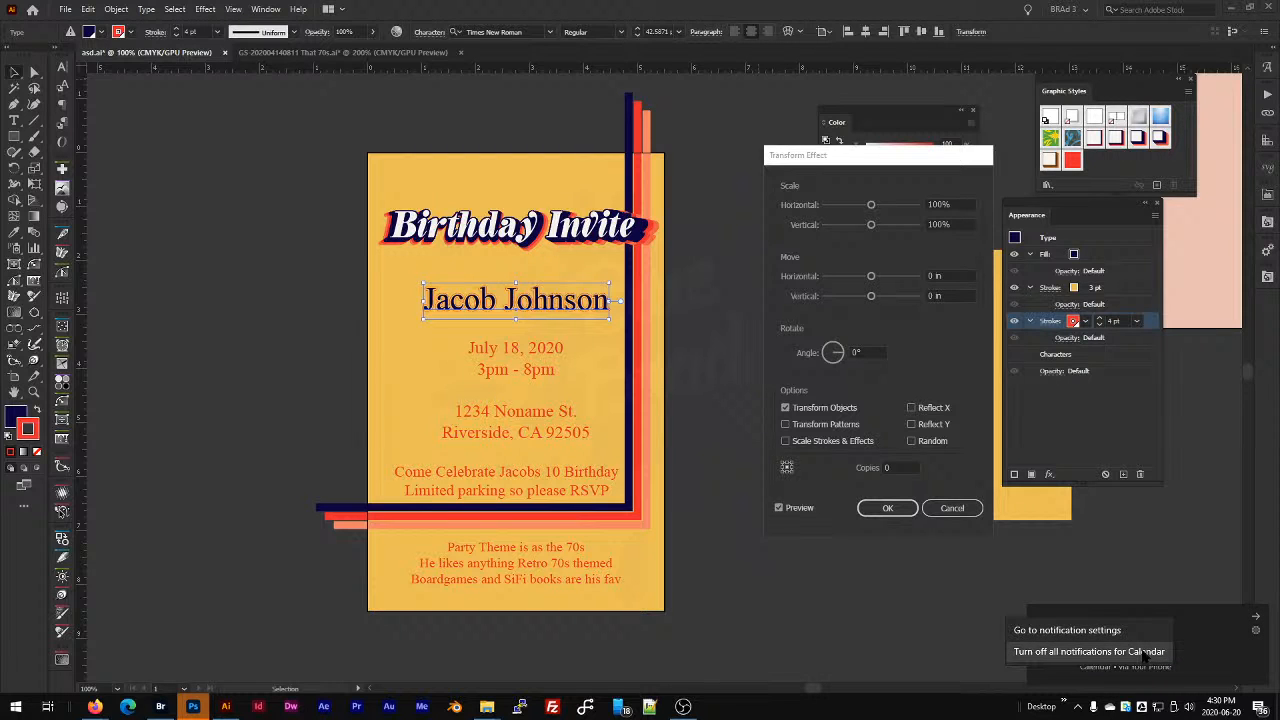
{"action": "left_click", "coordinate": [1159, 572]}
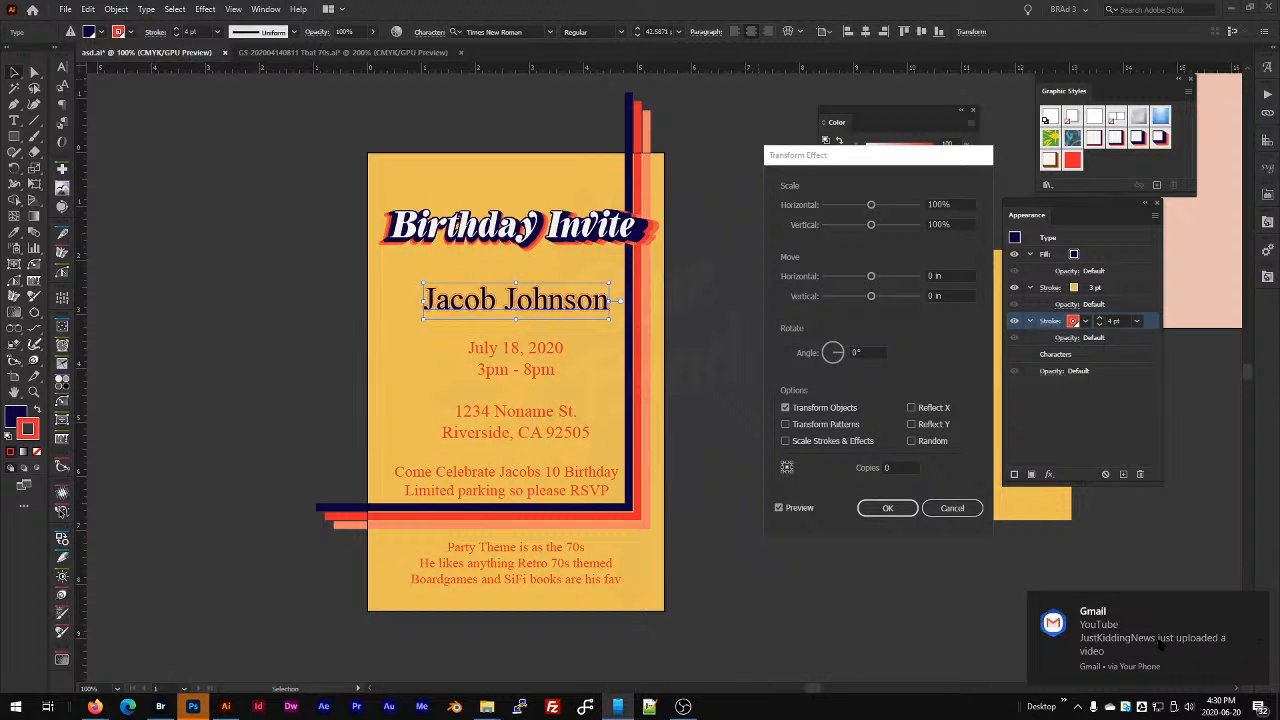
{"action": "left_click", "coordinate": [1161, 644]}
{"action": "left_click", "coordinate": [1152, 648]}
{"action": "left_click", "coordinate": [1147, 649]}
{"action": "left_click", "coordinate": [1146, 649]}
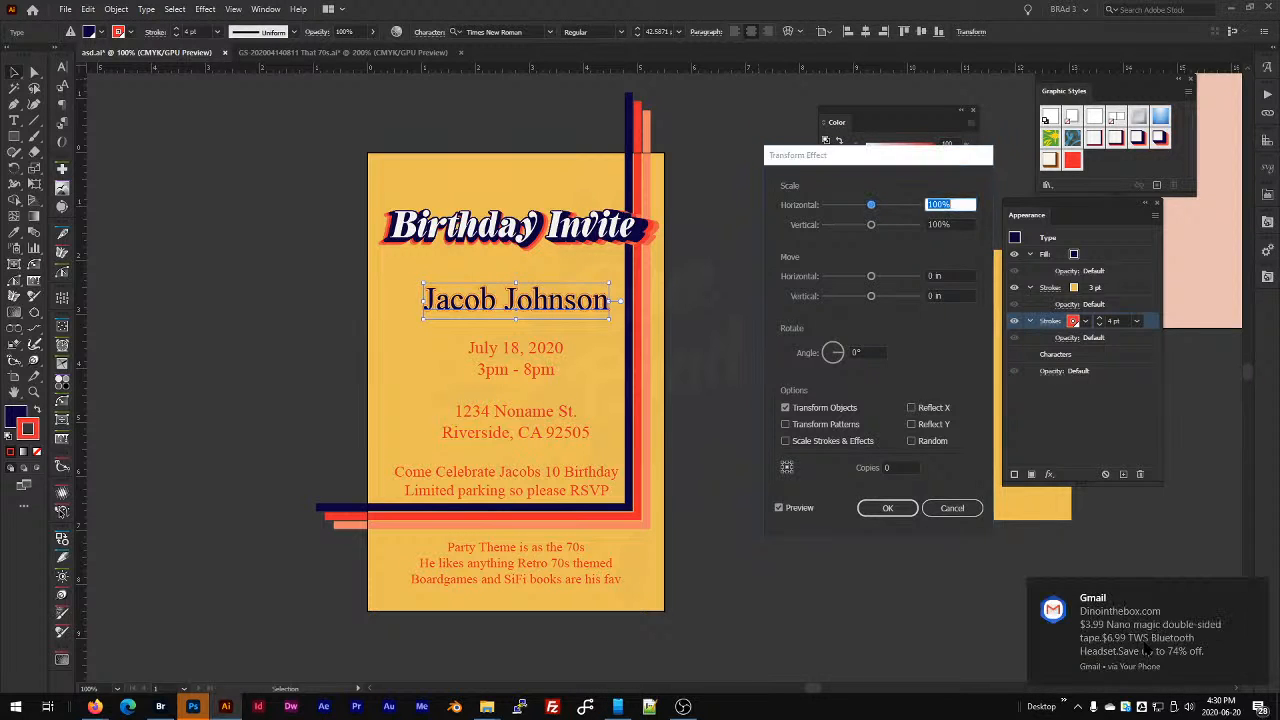
{"action": "left_click", "coordinate": [1146, 649]}
{"action": "left_click", "coordinate": [1146, 649]}
{"action": "left_click", "coordinate": [1146, 649]}
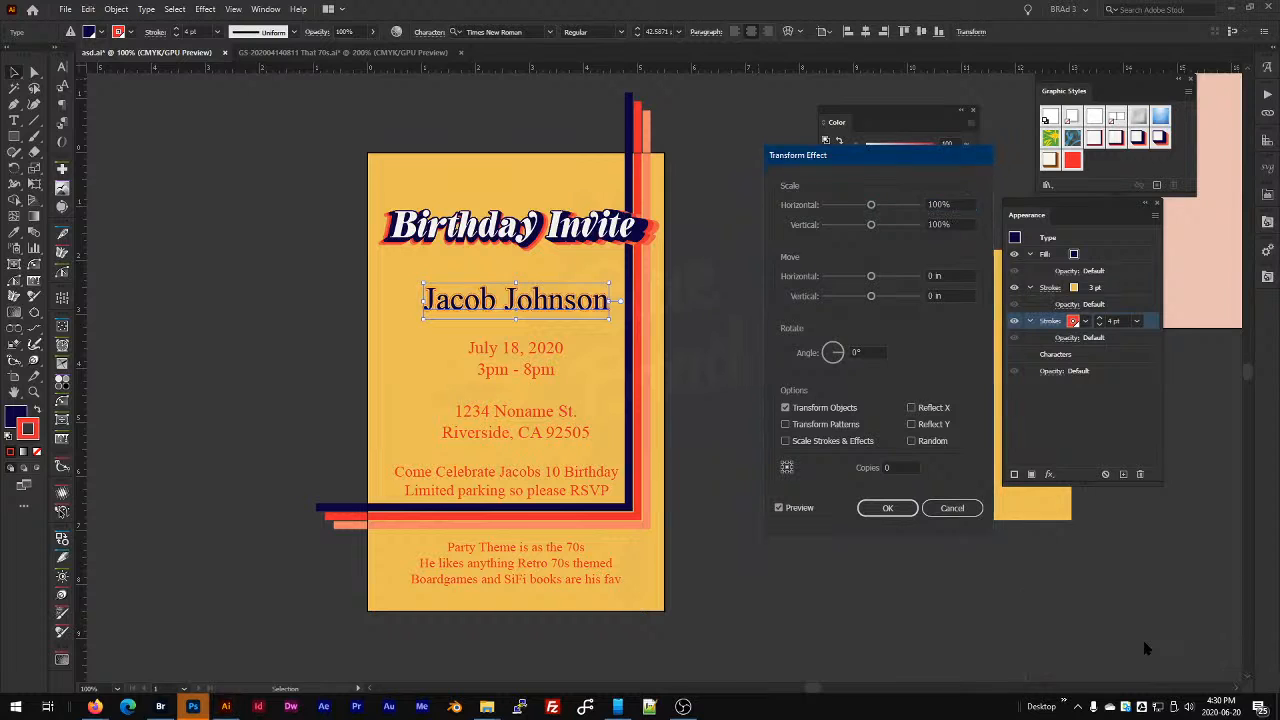
{"action": "left_click", "coordinate": [1146, 649]}
{"action": "left_click", "coordinate": [1146, 649]}
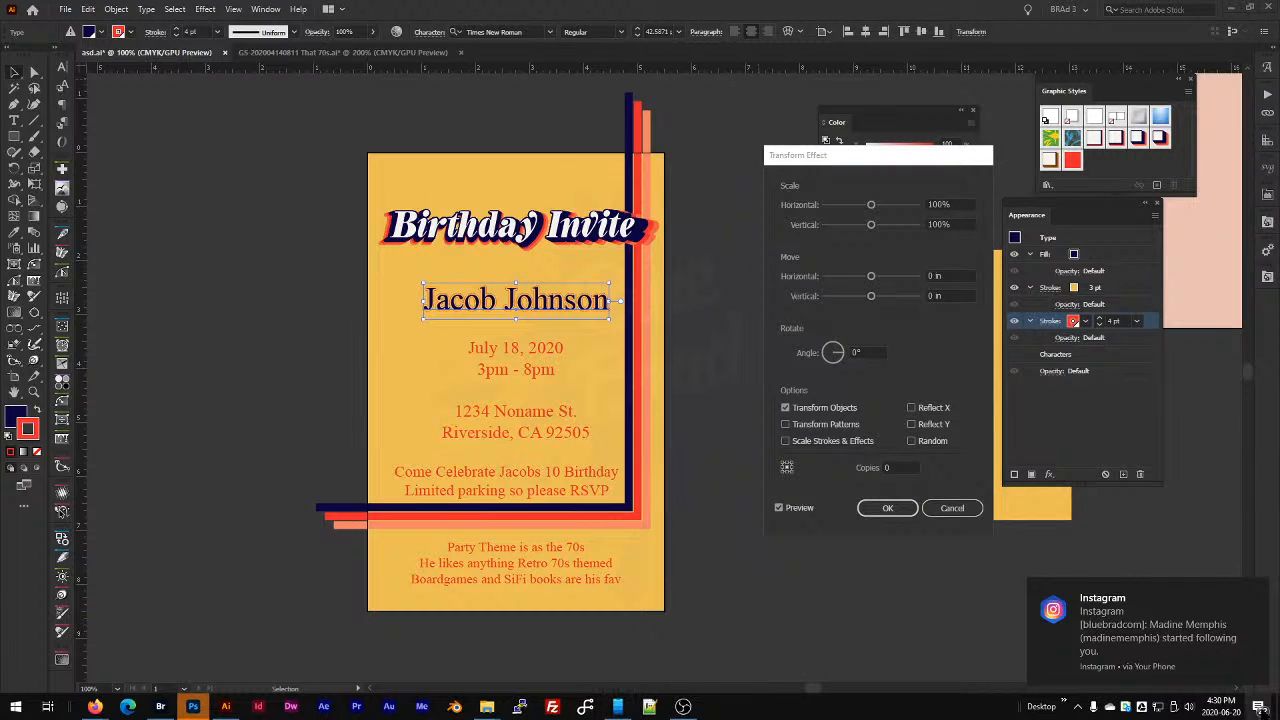
{"action": "left_click", "coordinate": [1260, 707]}
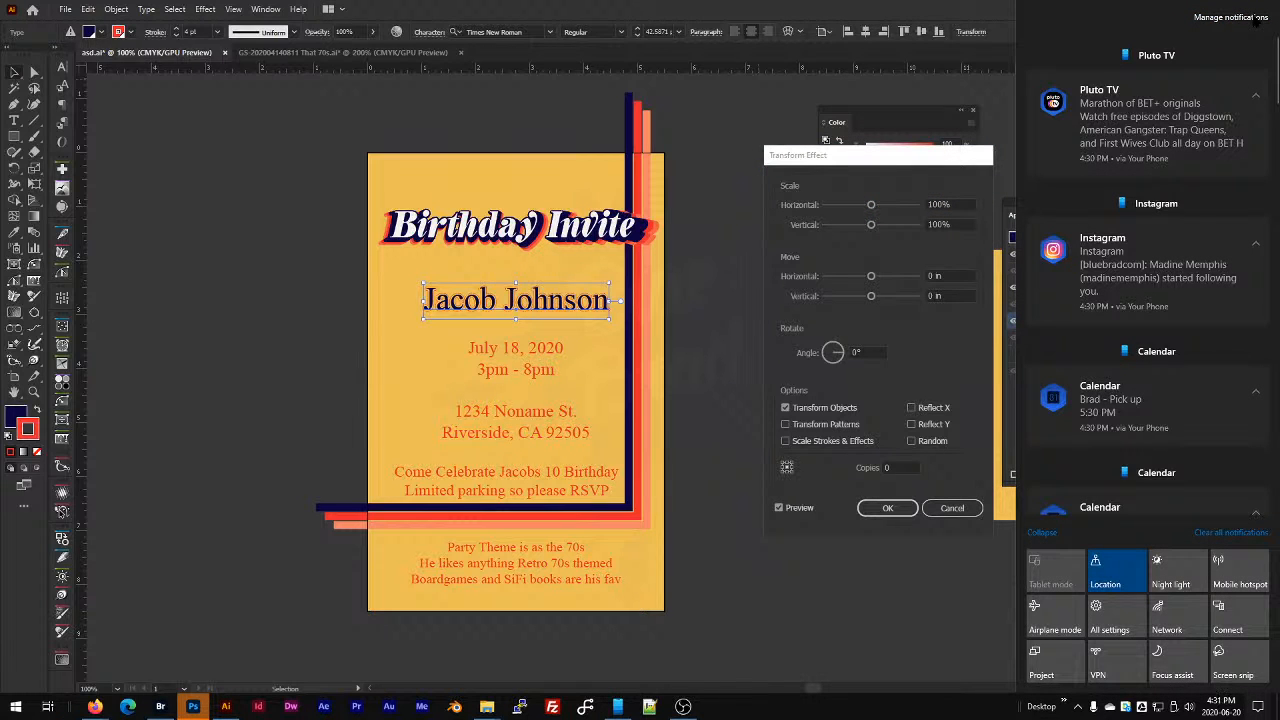
{"action": "right_click", "coordinate": [1245, 43]}
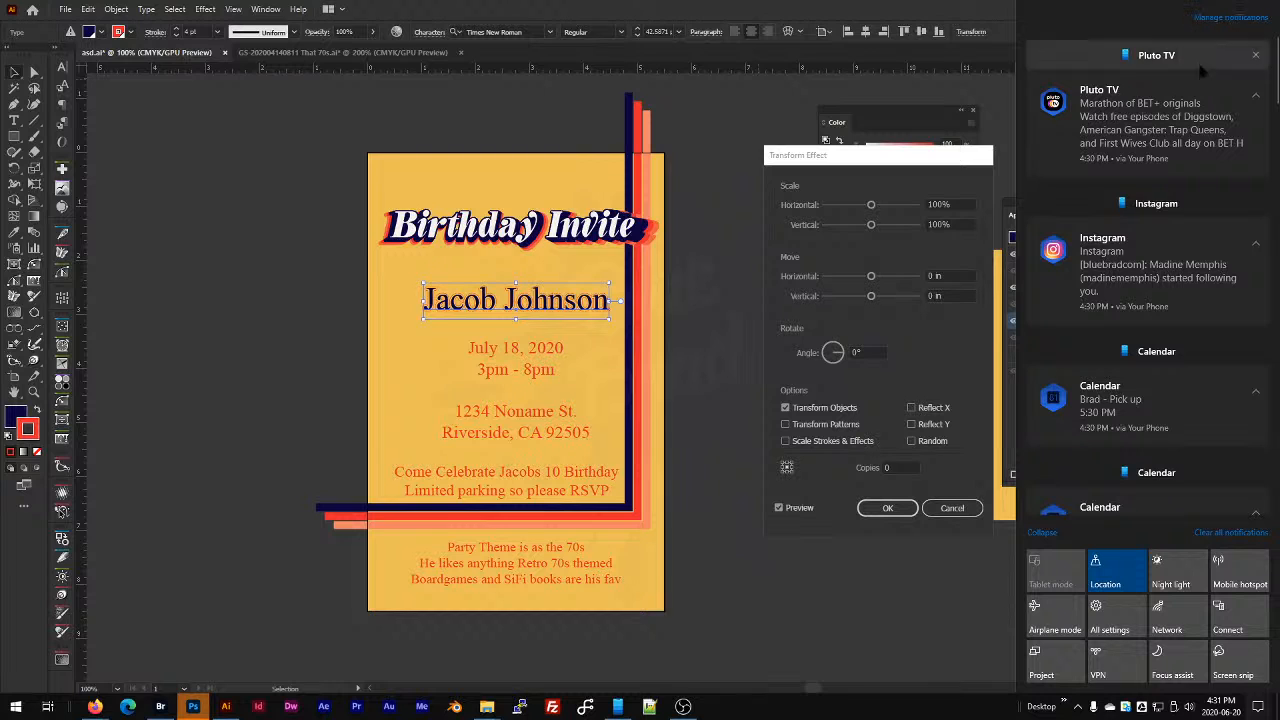
{"action": "left_click", "coordinate": [1230, 532]}
{"action": "left_click", "coordinate": [924, 648]}
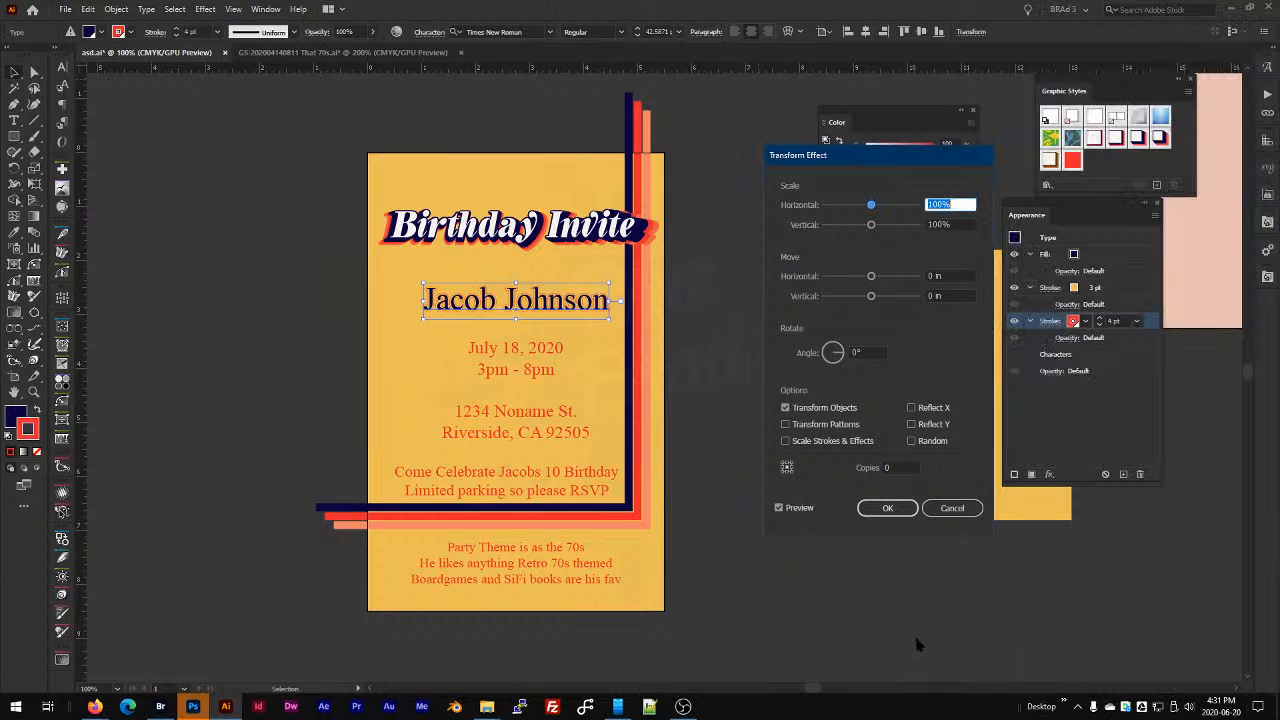
Offset the red stroke 0.0139 in horizontally and vertically with the Transform effect, apply it and deselect the name text.
{"action": "left_click", "coordinate": [957, 276]}
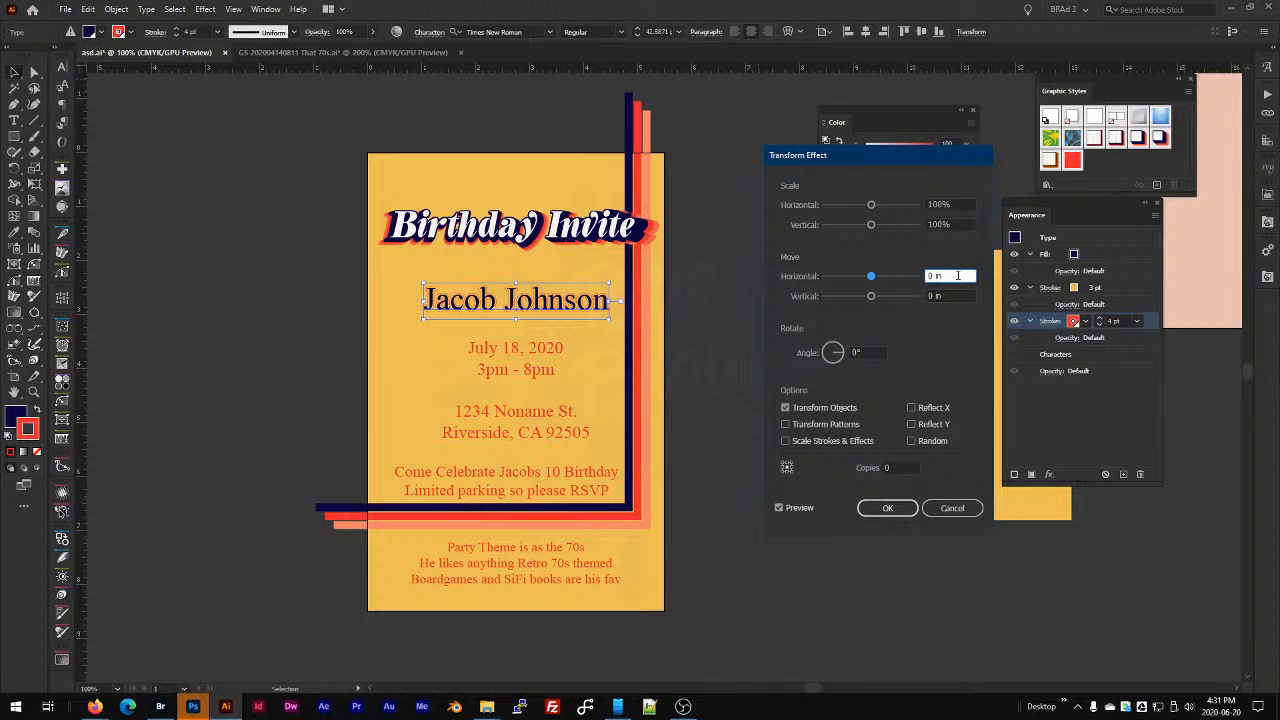
{"action": "type", "text": "1"}
{"action": "key", "text": "Tab"}
{"action": "type", "text": "1"}
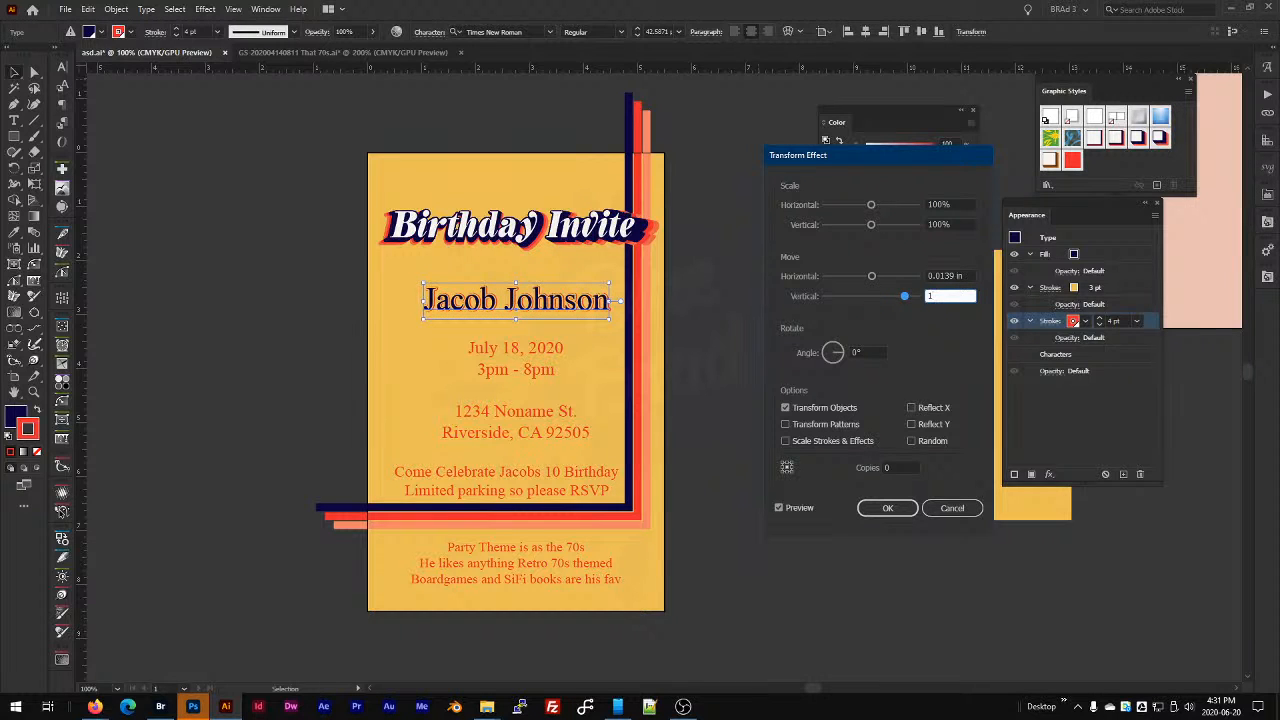
{"action": "key", "text": "Tab"}
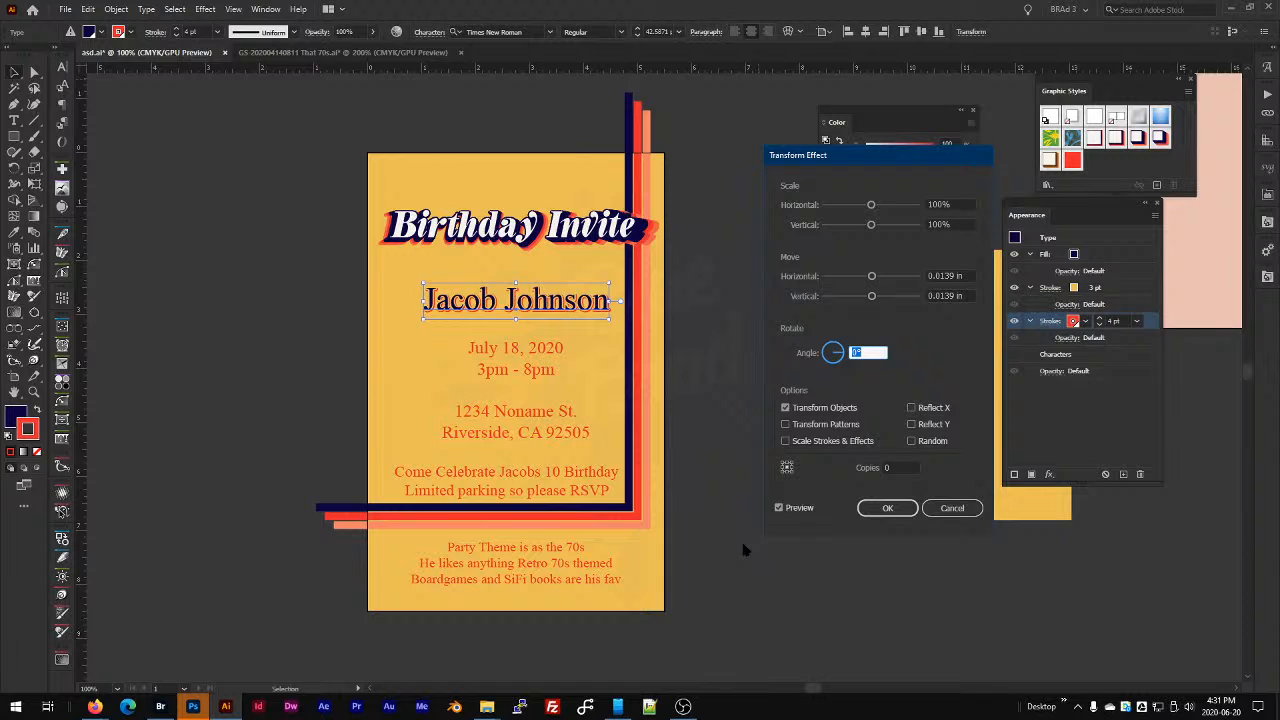
{"action": "left_click", "coordinate": [880, 507]}
{"action": "left_click", "coordinate": [706, 408]}
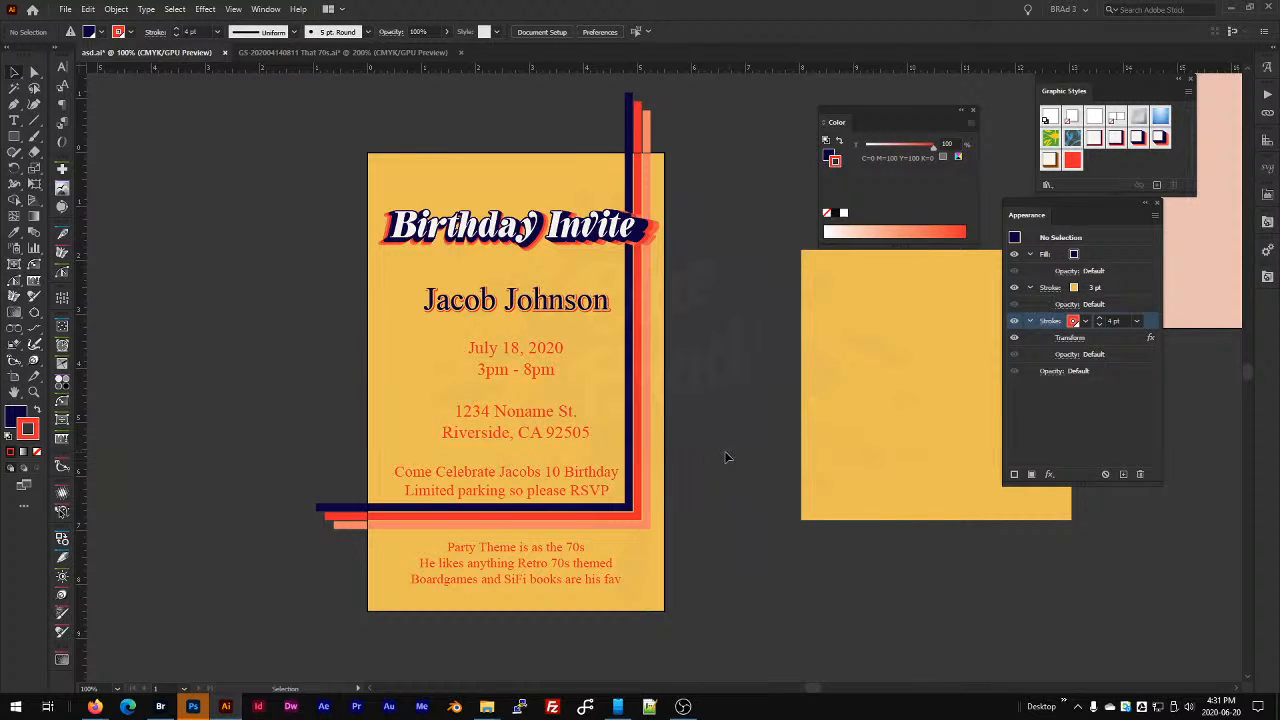
Align the name, date and address texts horizontally on the centre of the RSVP text, then deselect them.
{"action": "left_click", "coordinate": [508, 432]}
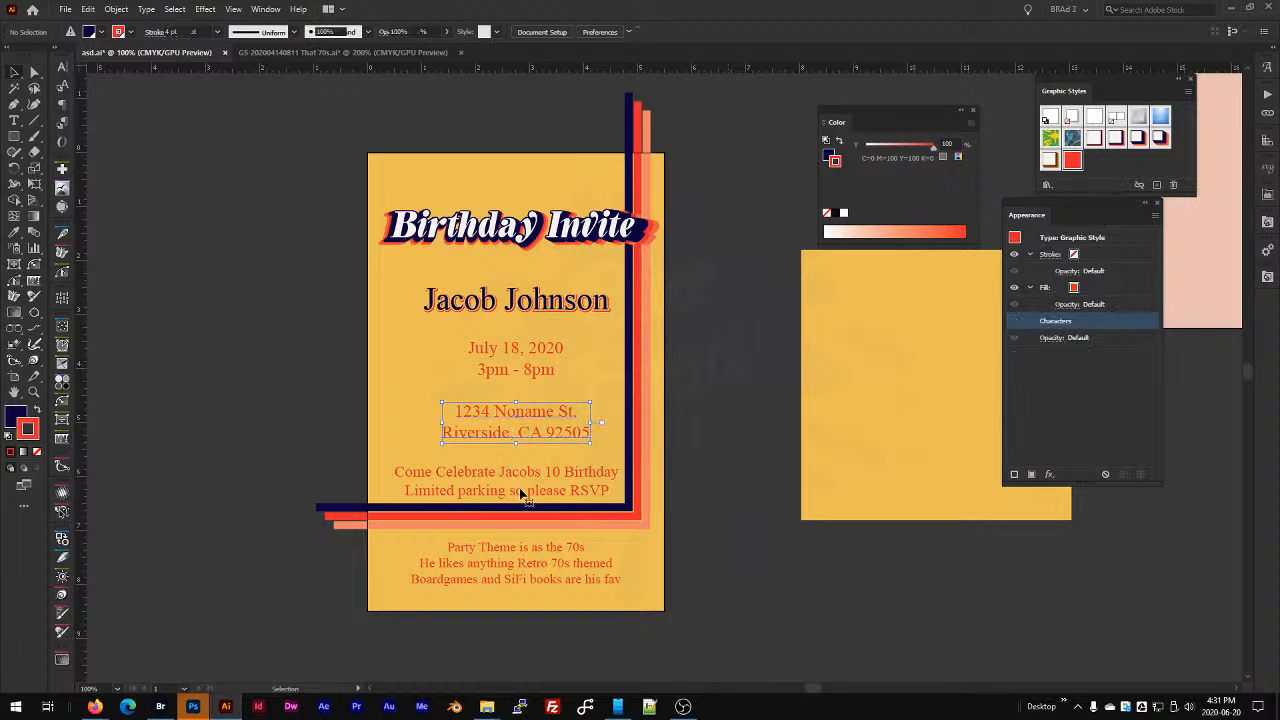
{"action": "left_click", "coordinate": [541, 311], "text": "shift"}
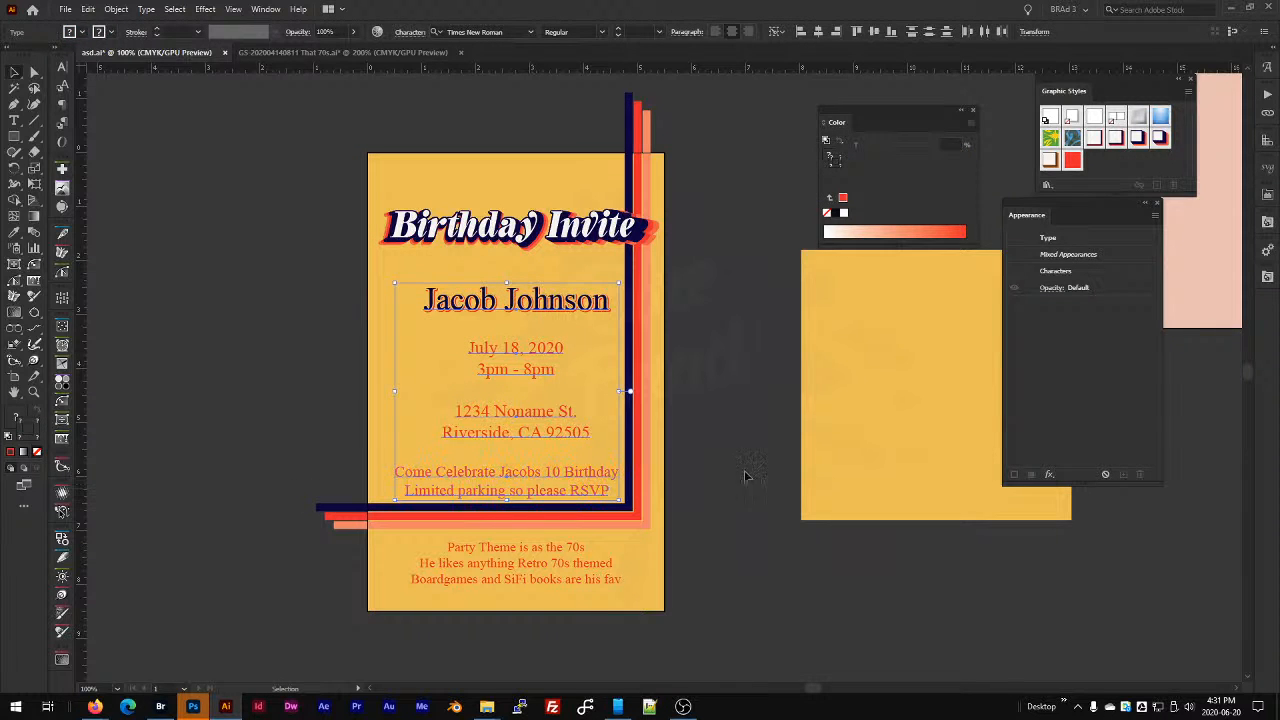
{"action": "left_click", "coordinate": [818, 31]}
{"action": "left_click", "coordinate": [690, 371]}
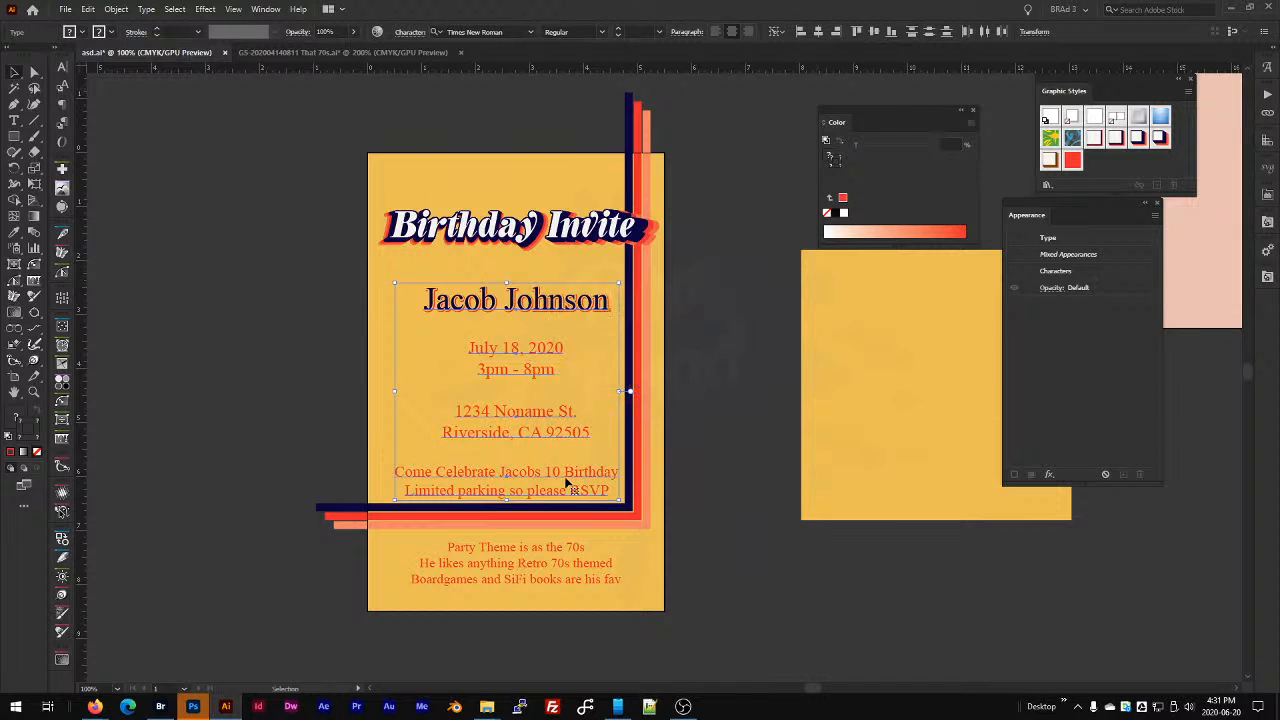
{"action": "left_click", "coordinate": [818, 31]}
{"action": "left_click", "coordinate": [694, 520]}
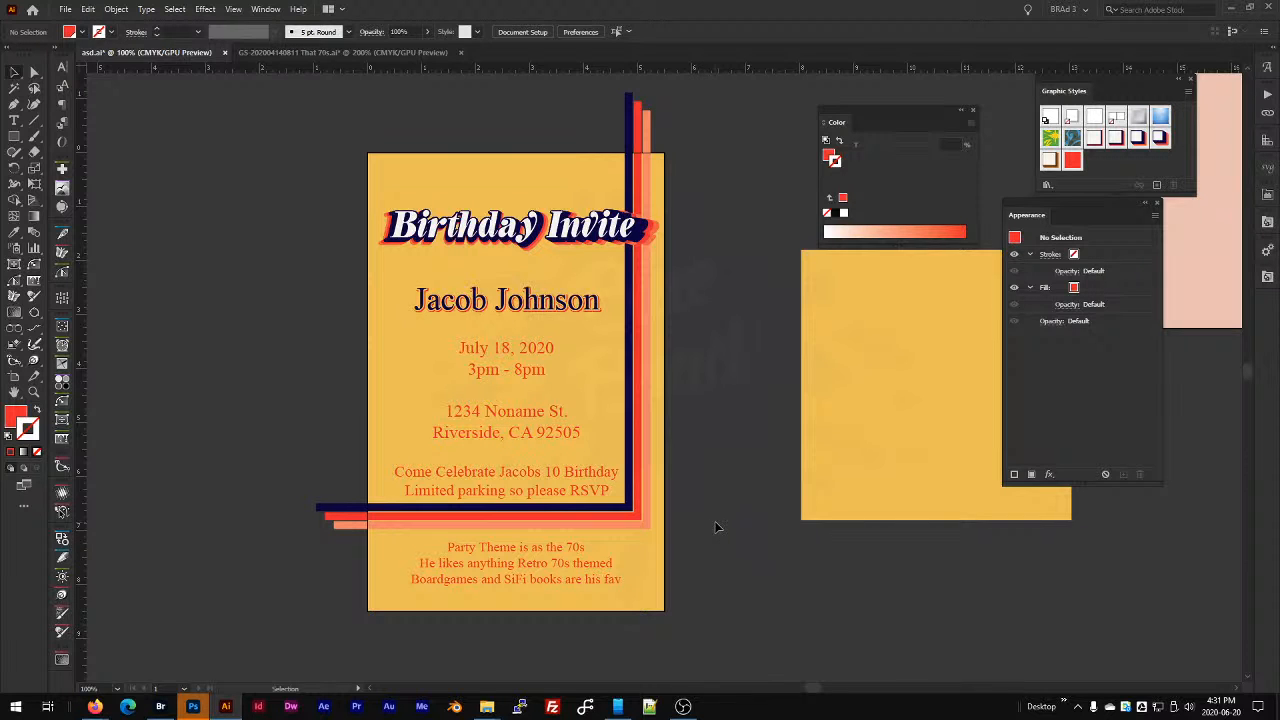
Shrink the Birthday Invite title so that its right end clears the vertical retro lines.
{"action": "left_click_drag", "start_coordinate": [594, 180], "coordinate": [594, 183]}
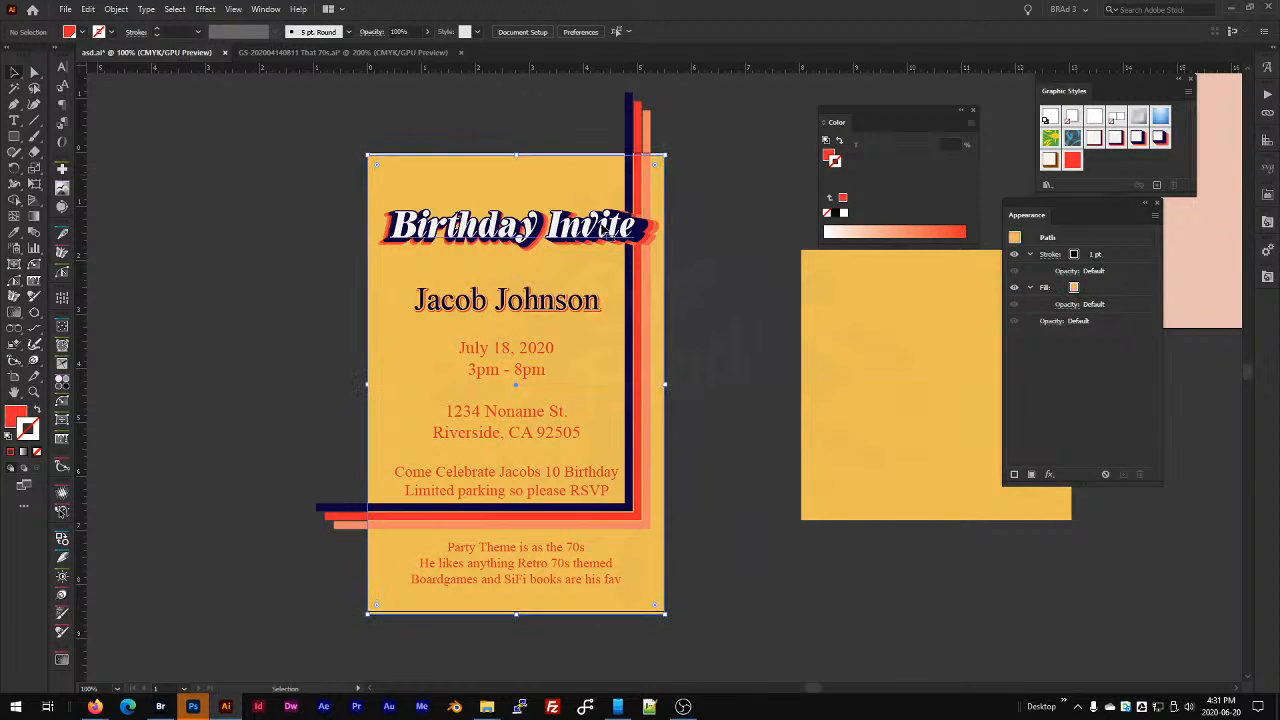
{"action": "left_click", "coordinate": [592, 226]}
{"action": "left_click_drag", "start_coordinate": [640, 228], "coordinate": [603, 230]}
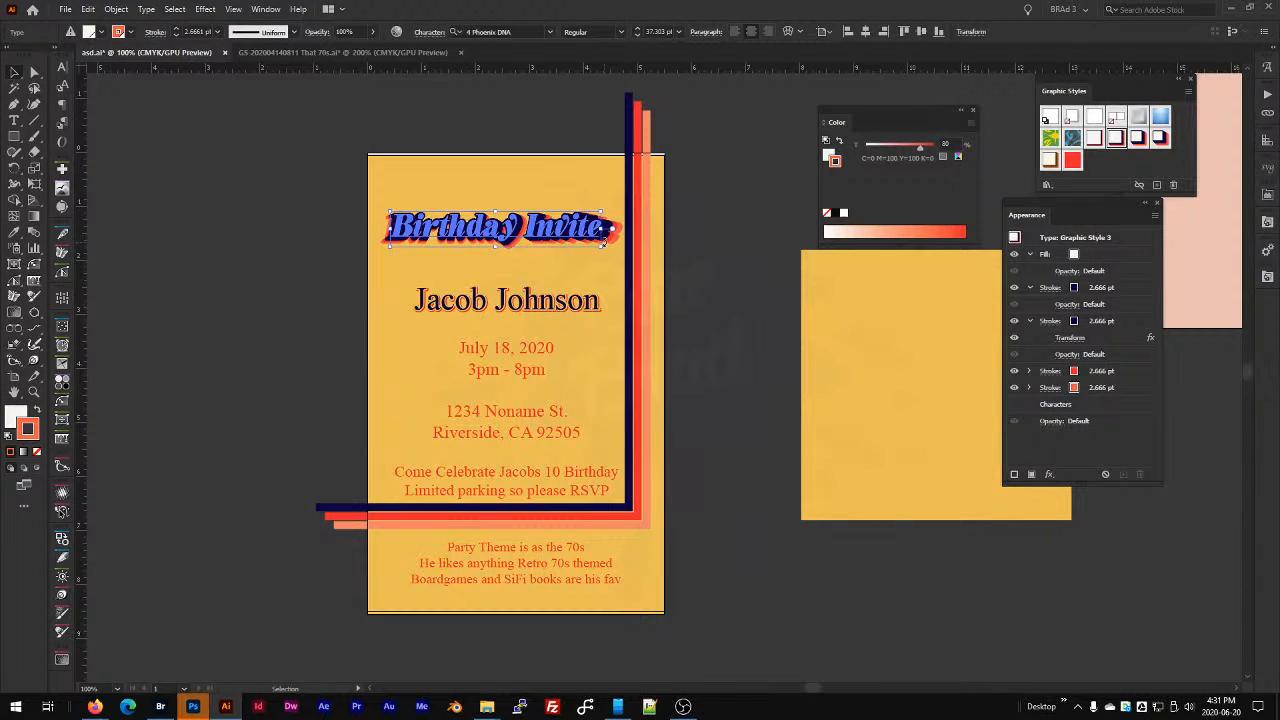
Nudge the vertical part of the layered retro lines slightly to the right, keeping the horizontal part's outer end in place.
{"action": "left_click", "coordinate": [660, 95]}
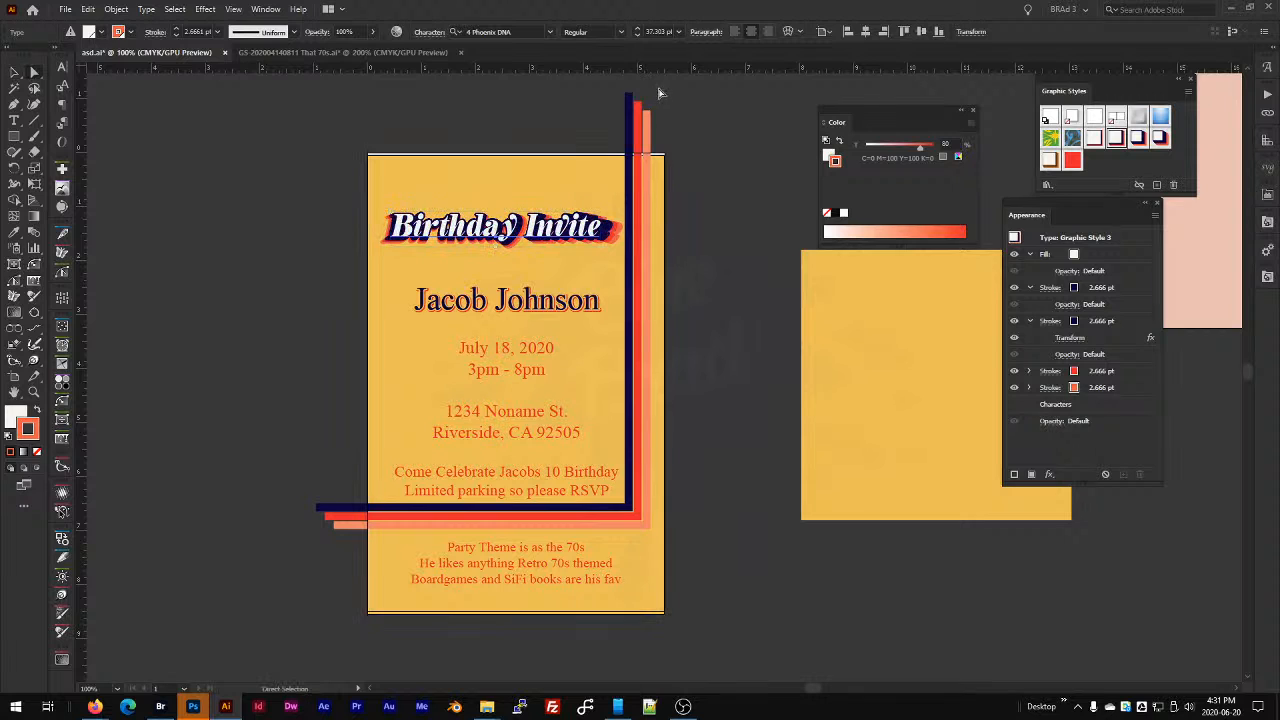
{"action": "left_click", "coordinate": [628, 116]}
{"action": "key", "text": "a"}
{"action": "left_click", "coordinate": [628, 116]}
{"action": "key", "text": "Right"}
{"action": "key", "text": "Right"}
{"action": "key", "text": "Right"}
{"action": "key", "text": "Right"}
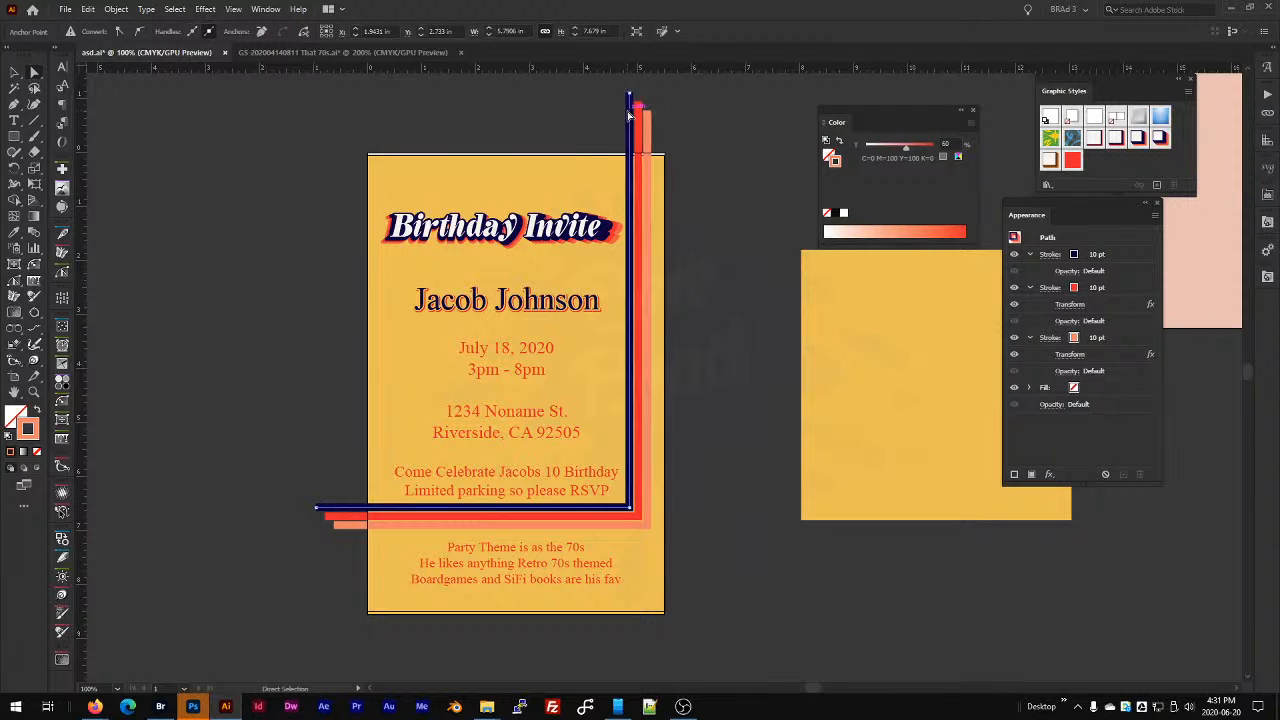
{"action": "key", "text": "v"}
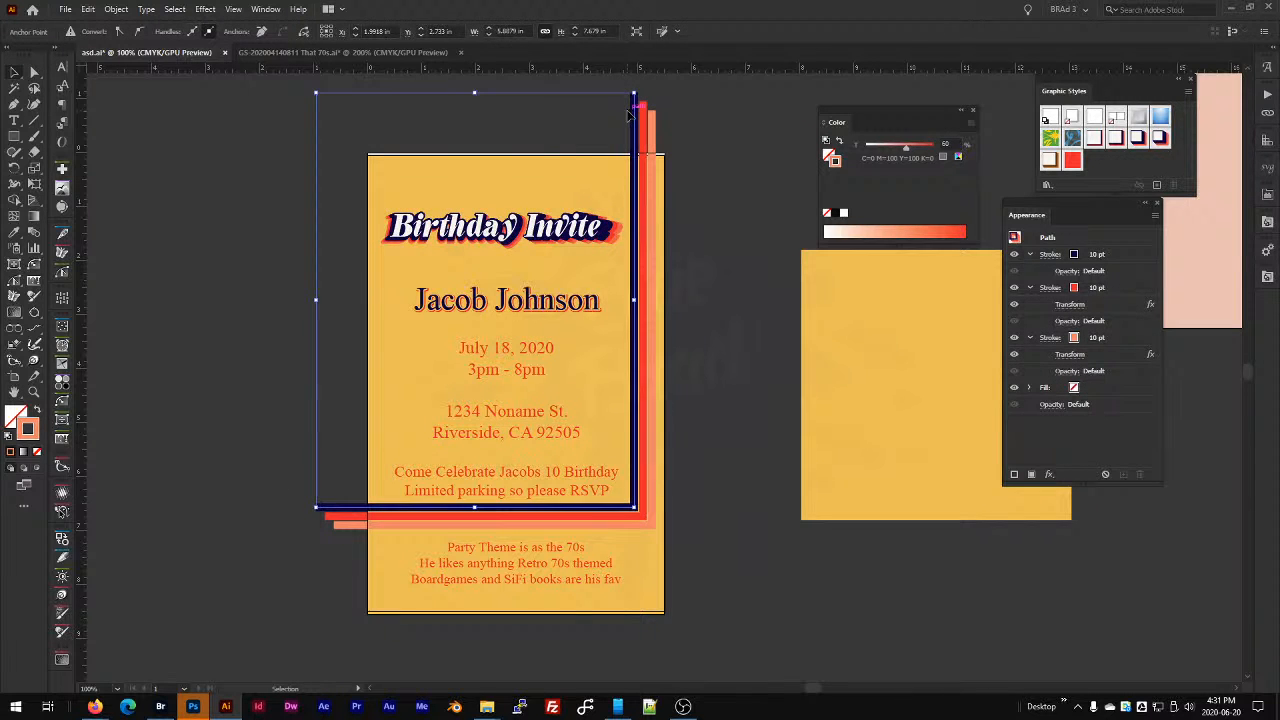
Enlarge the invitation's gold background rectangle from its centre so it extends beyond the artboard on every side.
{"action": "left_click", "coordinate": [524, 183]}
{"action": "left_click_drag", "start_coordinate": [670, 152], "coordinate": [714, 107]}
{"action": "left_click", "coordinate": [748, 282]}
Set the document bleed to 0.125 in on all four sides.
{"action": "key", "text": "ctrl+alt+p"}
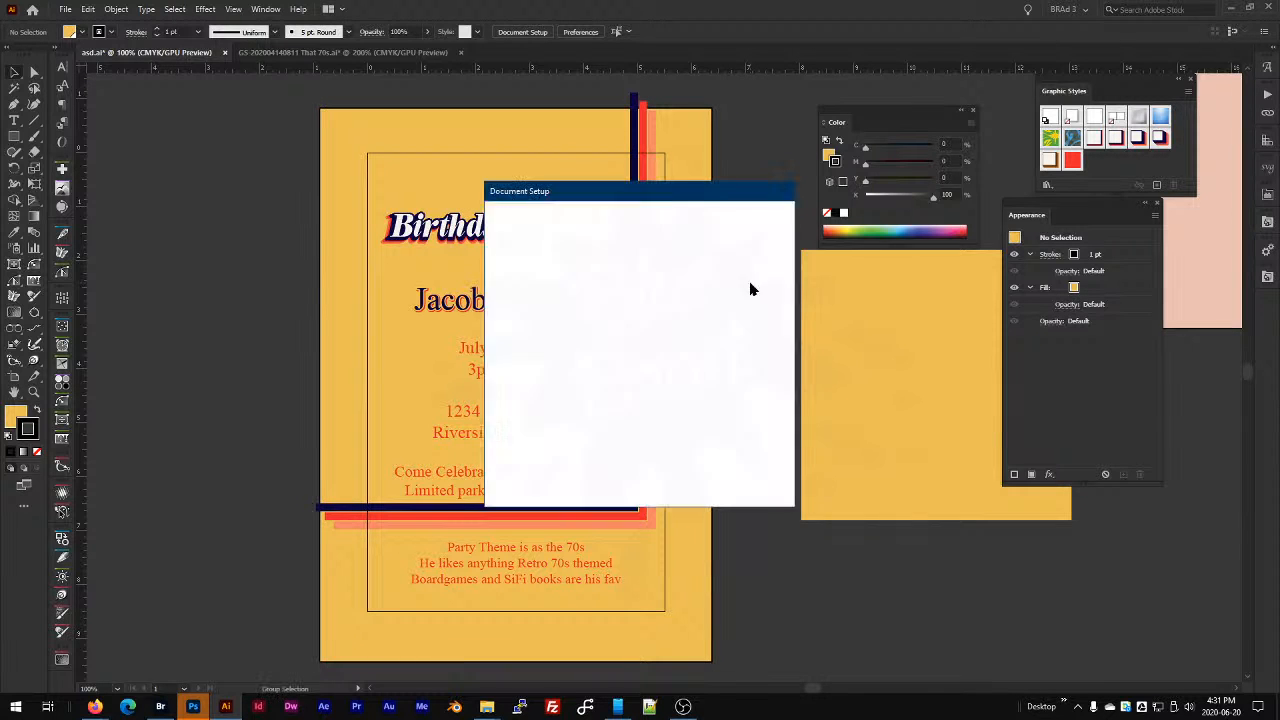
{"action": "left_click", "coordinate": [535, 277]}
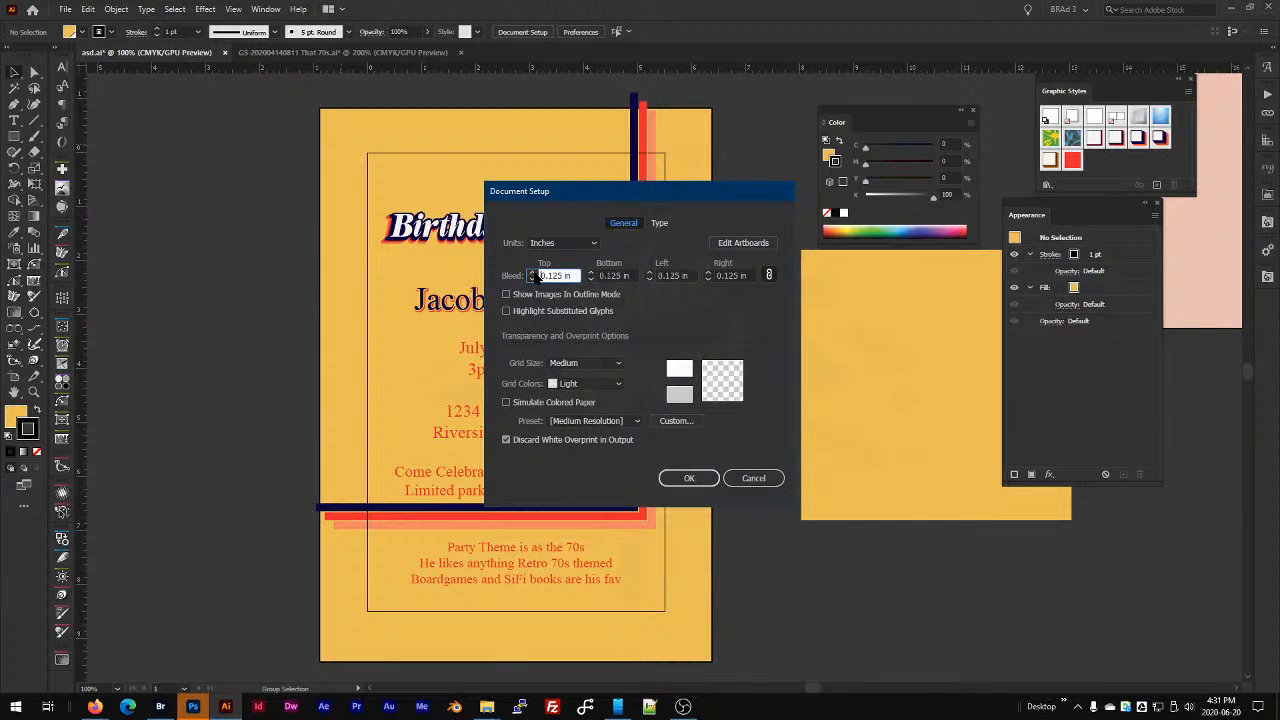
{"action": "left_click", "coordinate": [688, 478]}
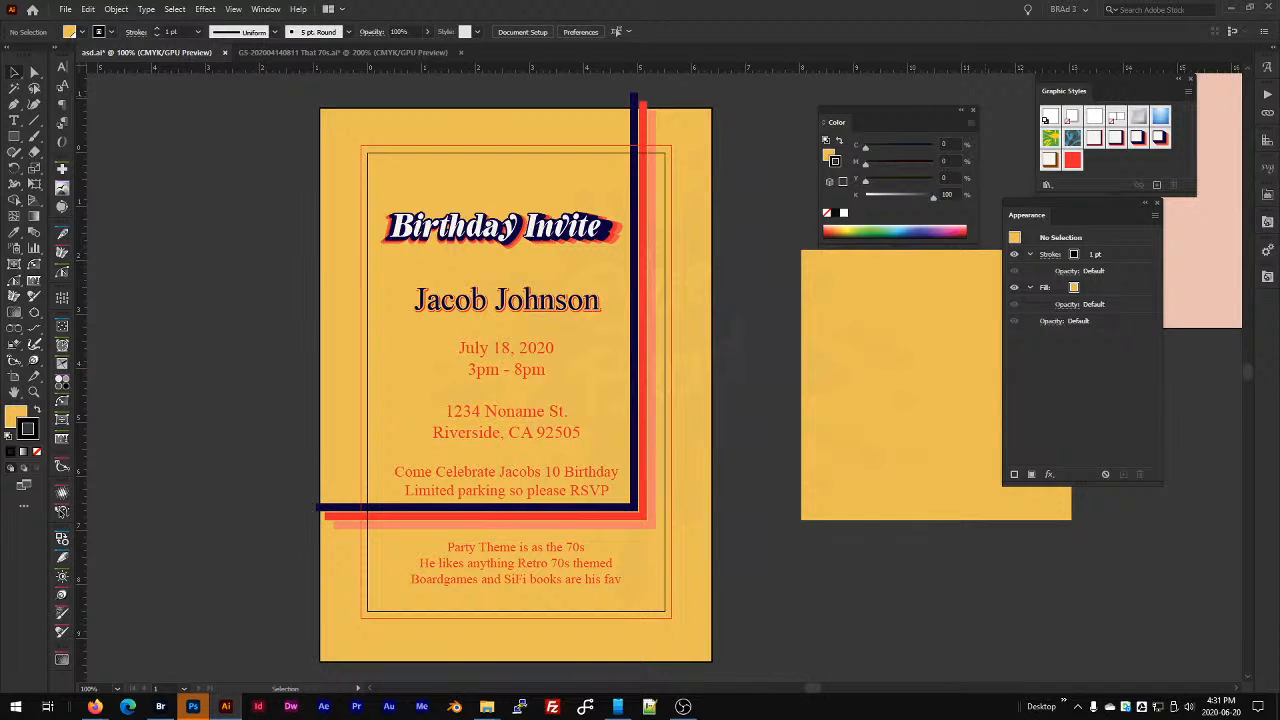
Create a new layer named TEMPLATE with the Template option enabled.
{"action": "key", "text": "ctrl+alt+l"}
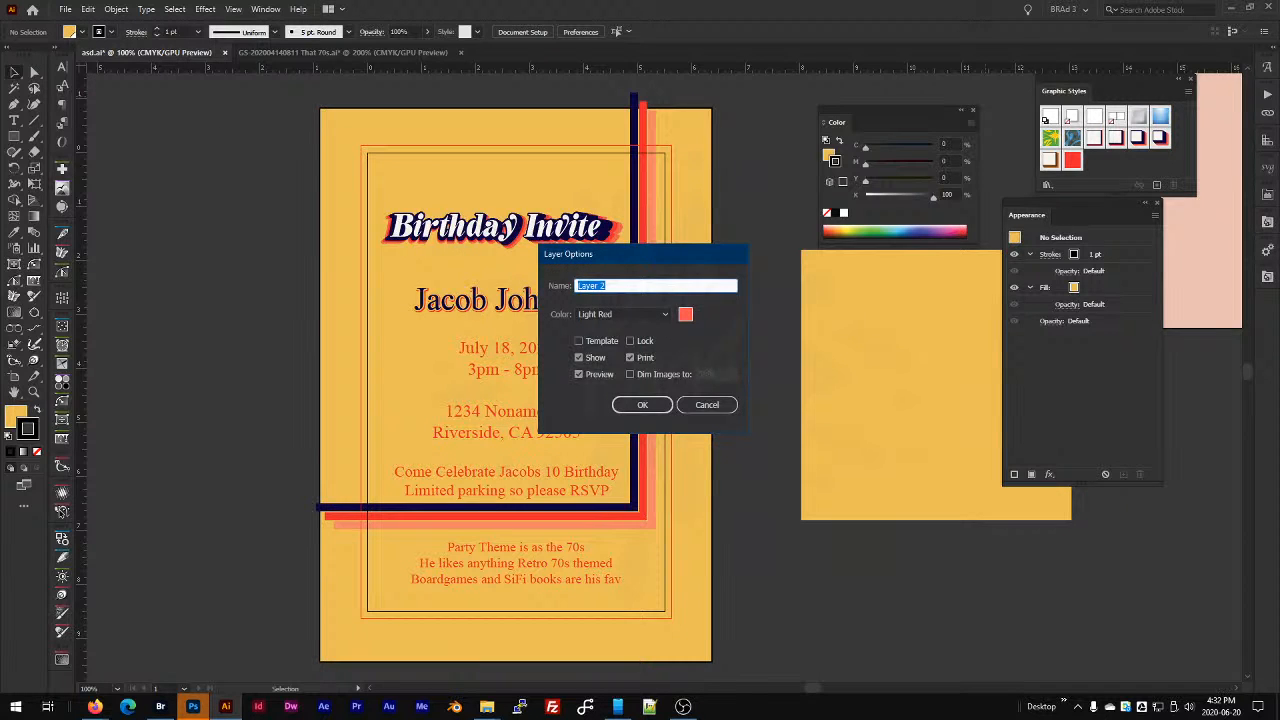
{"action": "type", "text": "TEMPLATE"}
{"action": "left_click", "coordinate": [595, 342]}
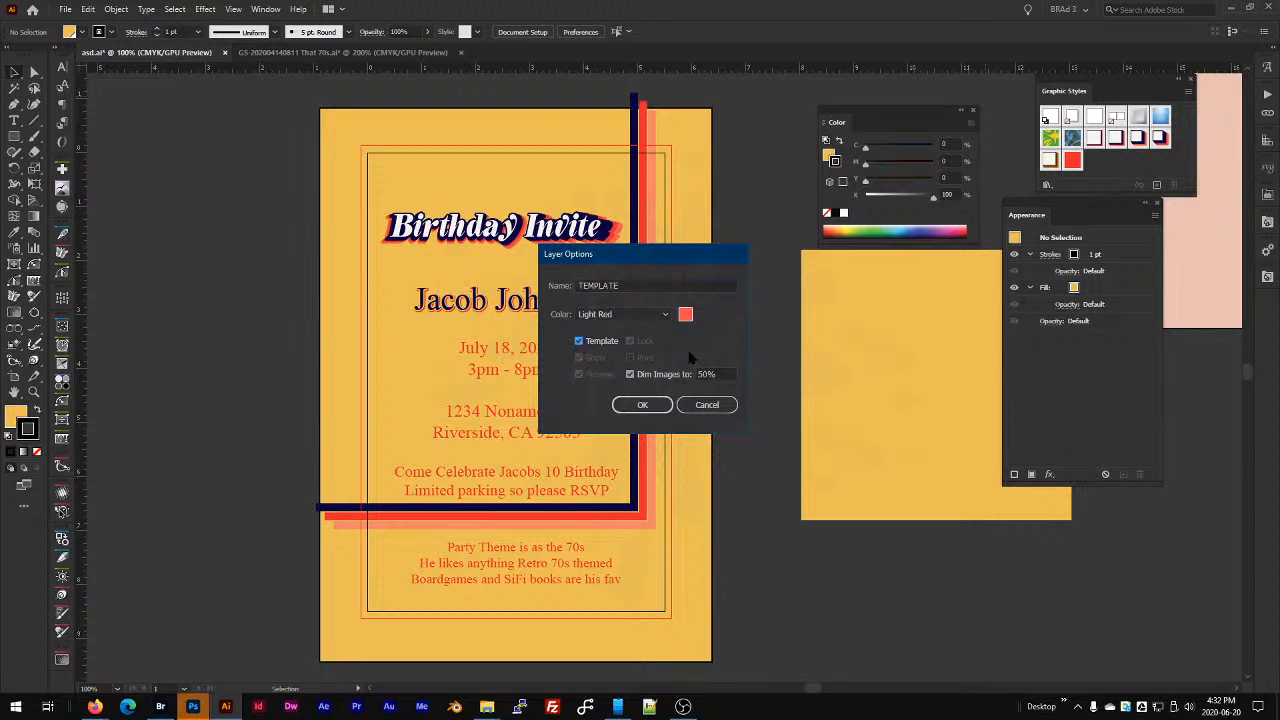
{"action": "left_click", "coordinate": [613, 342]}
{"action": "left_click", "coordinate": [612, 342]}
{"action": "left_click", "coordinate": [650, 375]}
{"action": "left_click", "coordinate": [645, 404]}
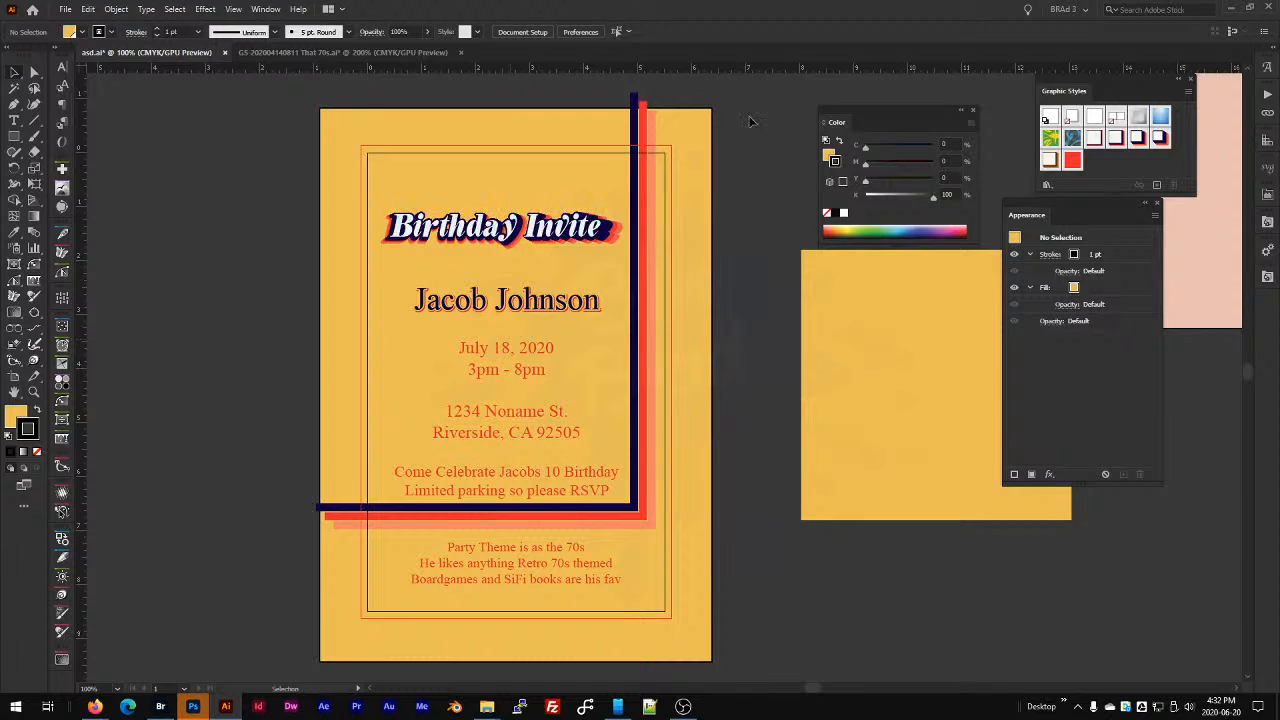
Centre the gold background rectangle vertically on the artboard and send it behind all the other artwork.
{"action": "left_click", "coordinate": [688, 163]}
{"action": "key", "text": "Delete"}
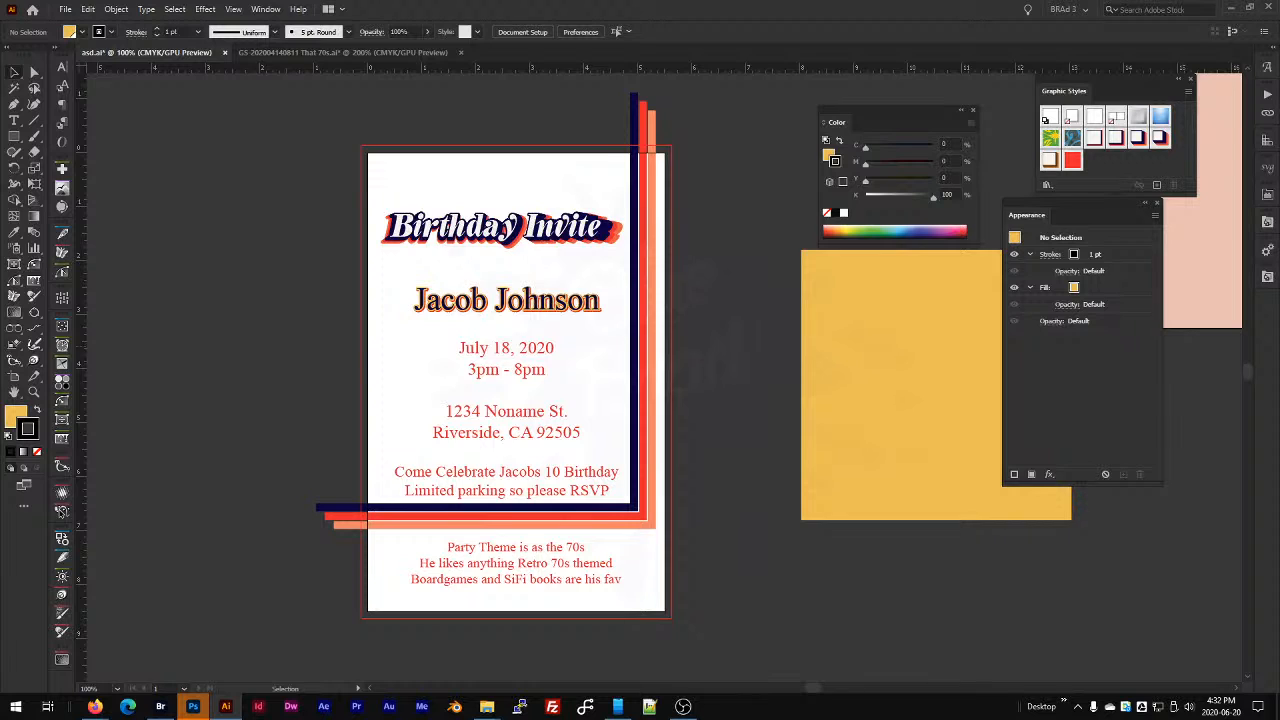
{"action": "key", "text": "ctrl+z"}
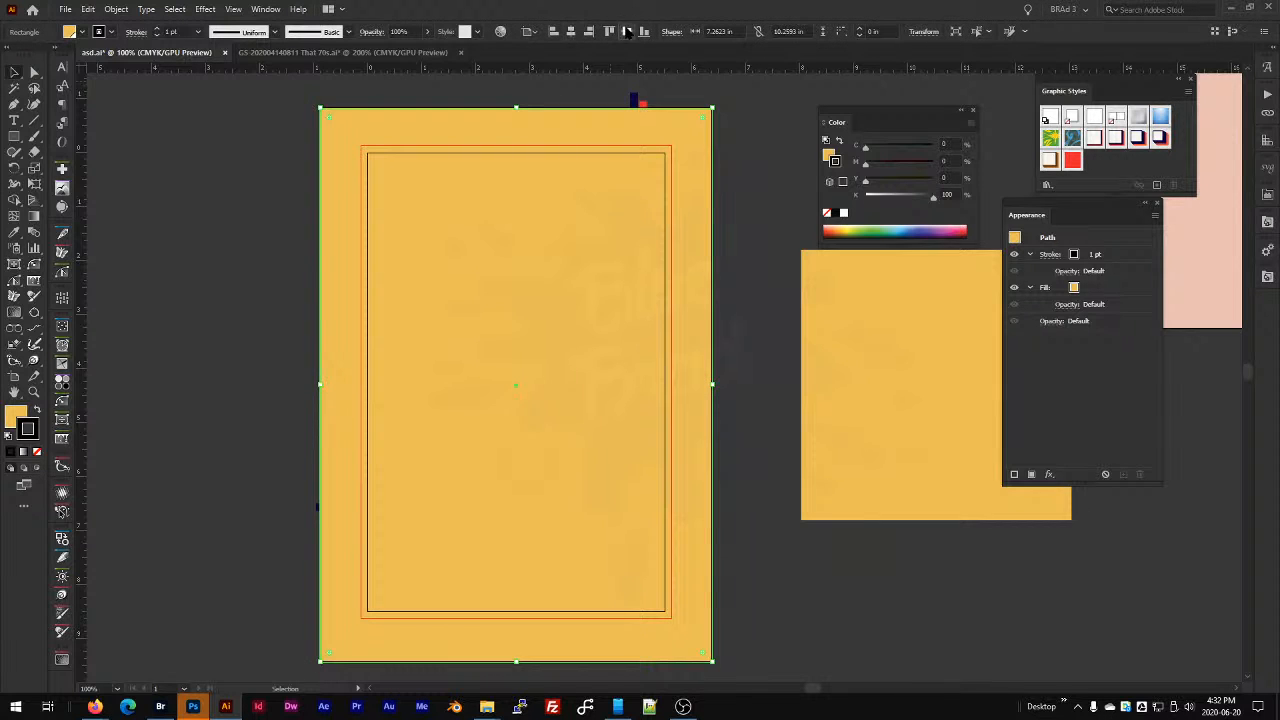
{"action": "left_click", "coordinate": [627, 31]}
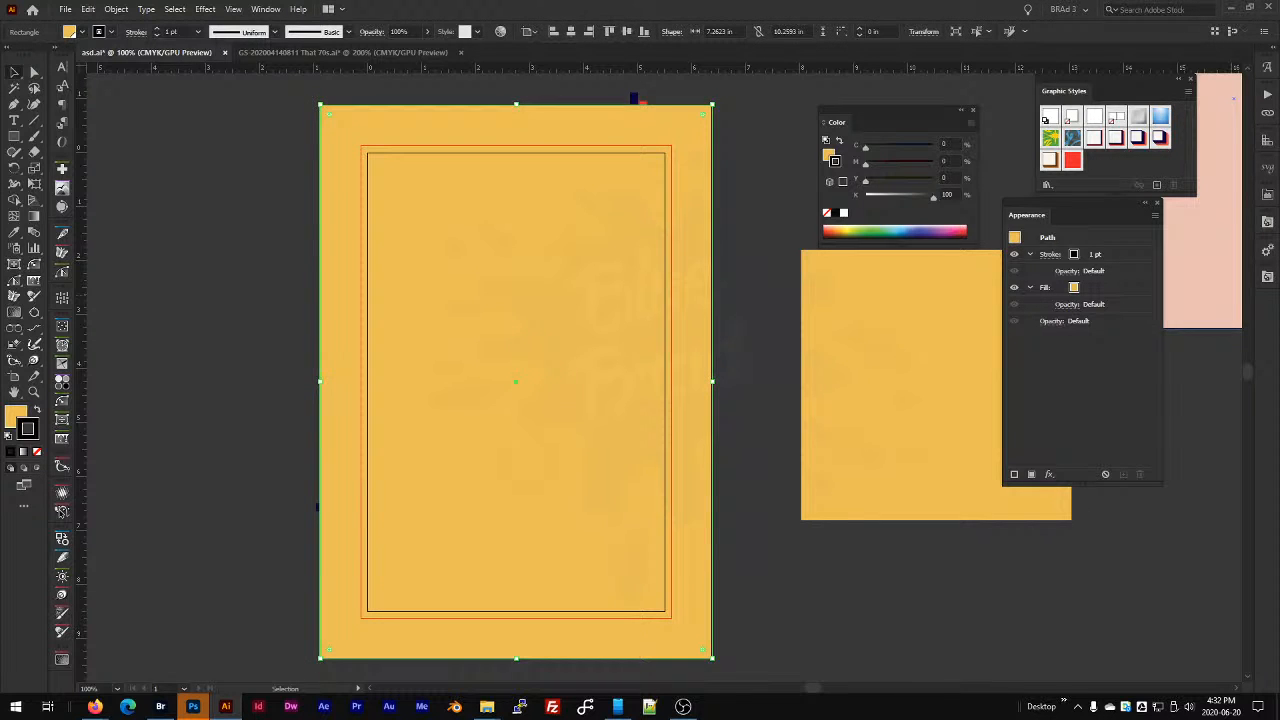
{"action": "key", "text": "ctrl+shift+bracketleft"}
{"action": "key", "text": "ctrl+shift+a"}
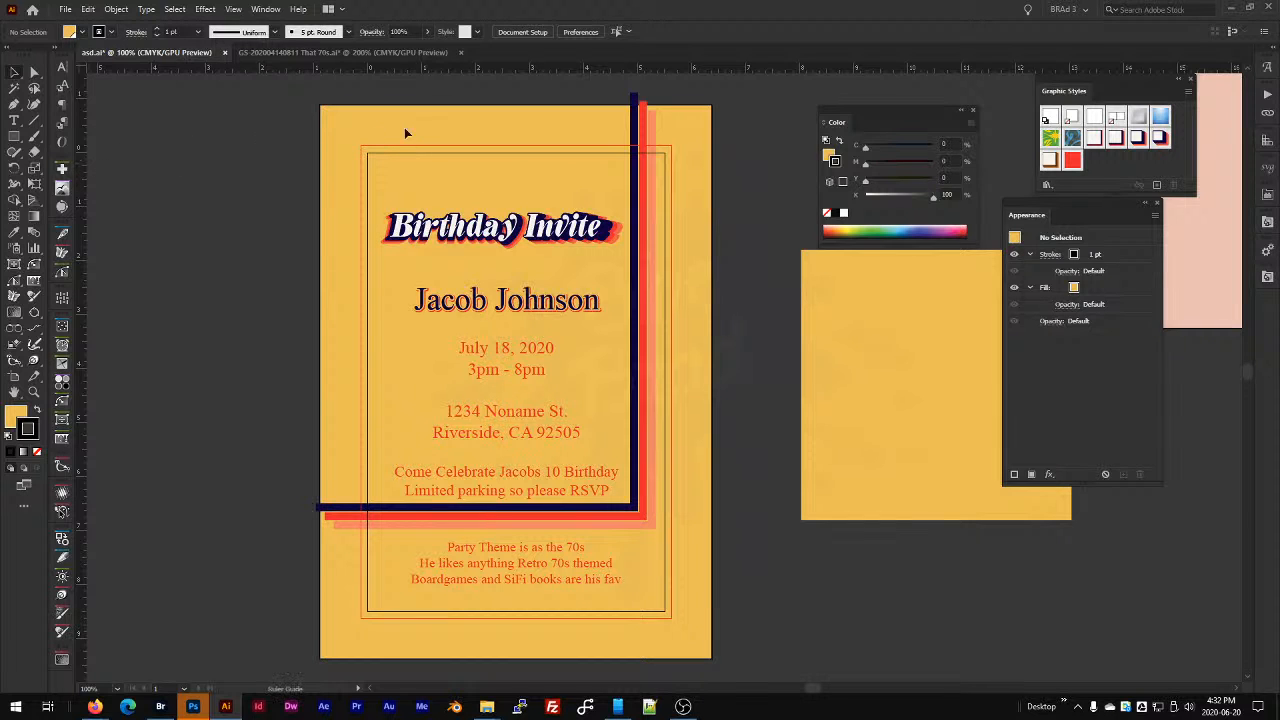
Add a vertical guide at 0.25 in inside the artboard's left edge and another at about 5.375 in near its right edge.
{"action": "left_click_drag", "start_coordinate": [82, 130], "coordinate": [382, 124]}
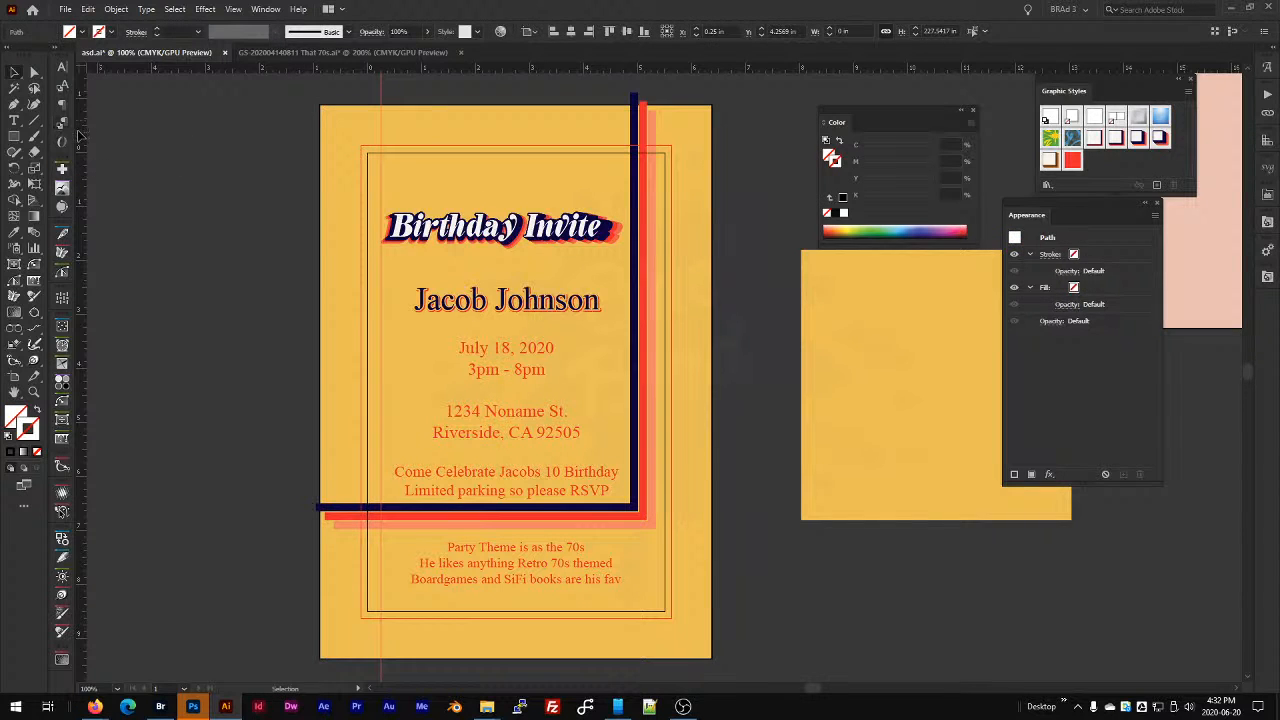
{"action": "left_click", "coordinate": [656, 178]}
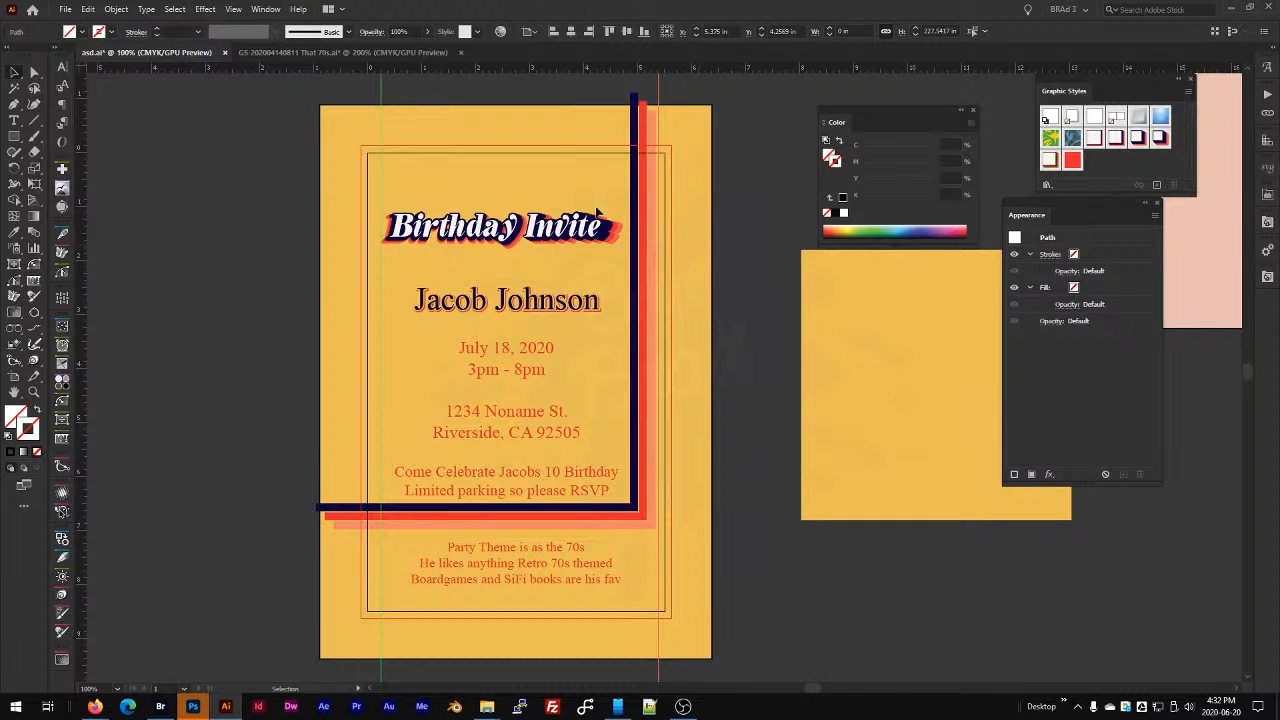
{"action": "scroll", "coordinate": [343, 107], "scroll_direction": "up", "scroll_amount": 1}
{"action": "left_click", "coordinate": [688, 91]}
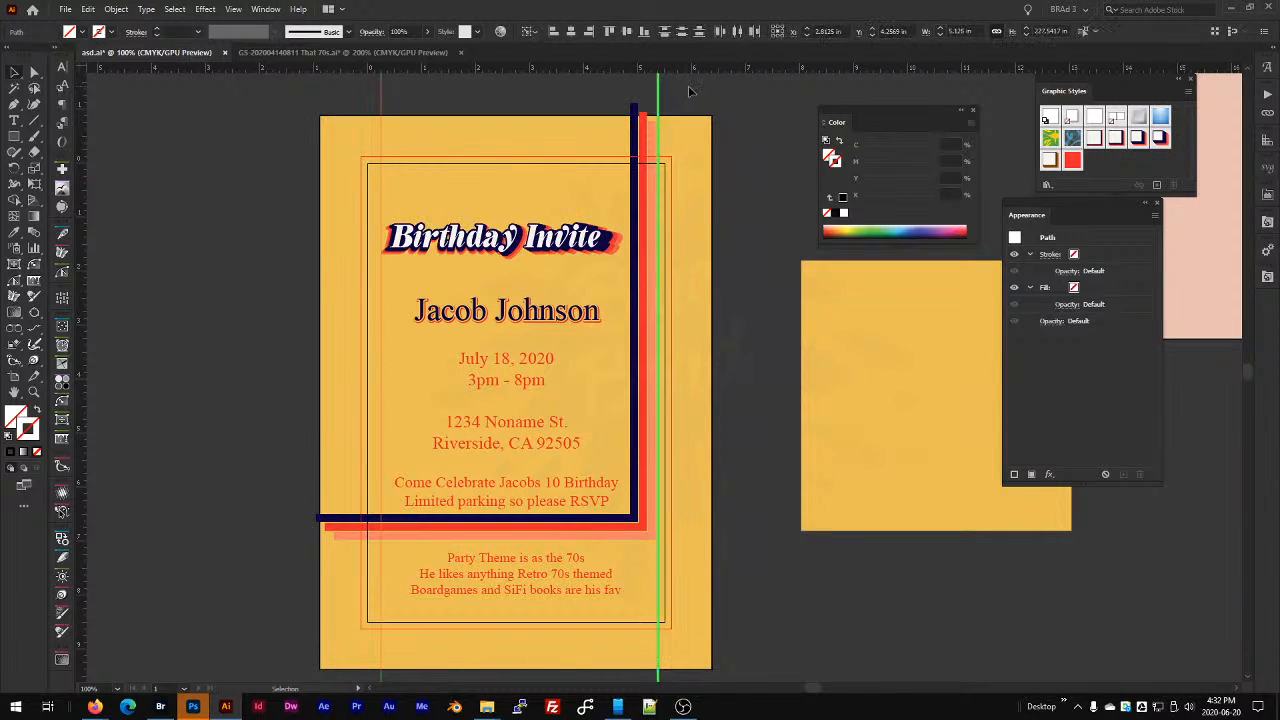
{"action": "left_click", "coordinate": [660, 88]}
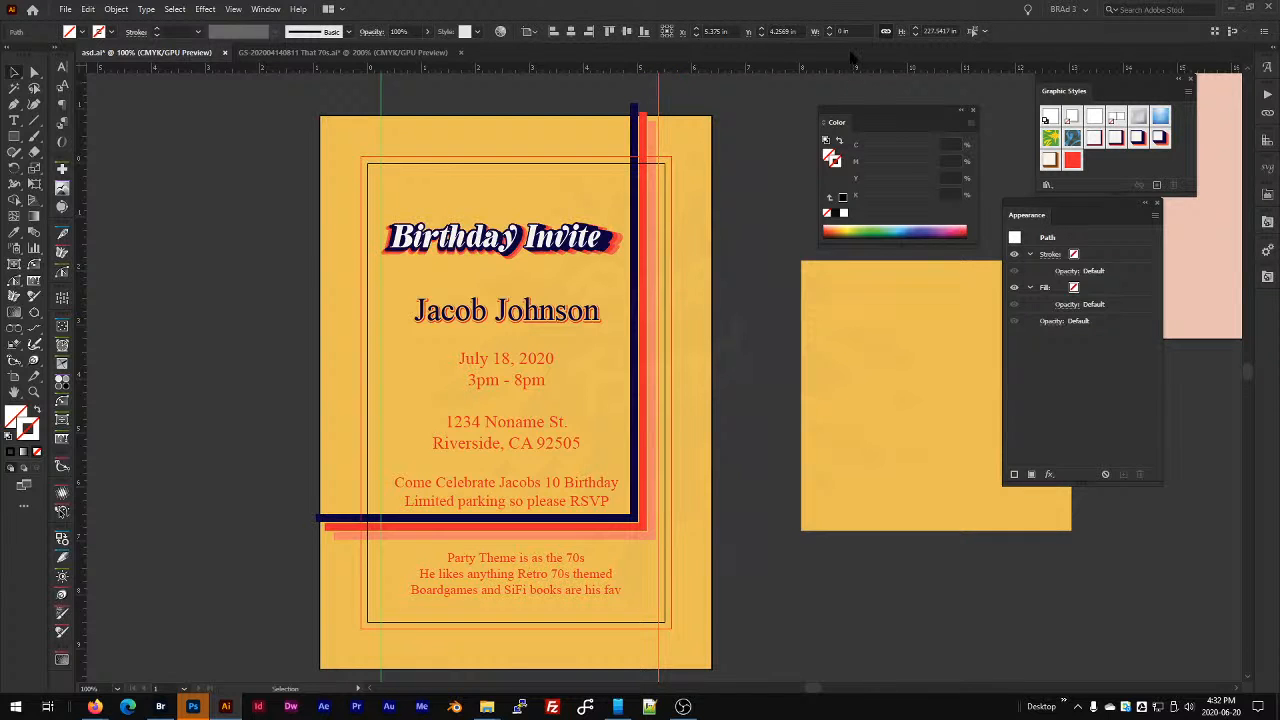
{"action": "left_click", "coordinate": [725, 31]}
{"action": "type", "text": "5.125"}
{"action": "key", "text": "Tab"}
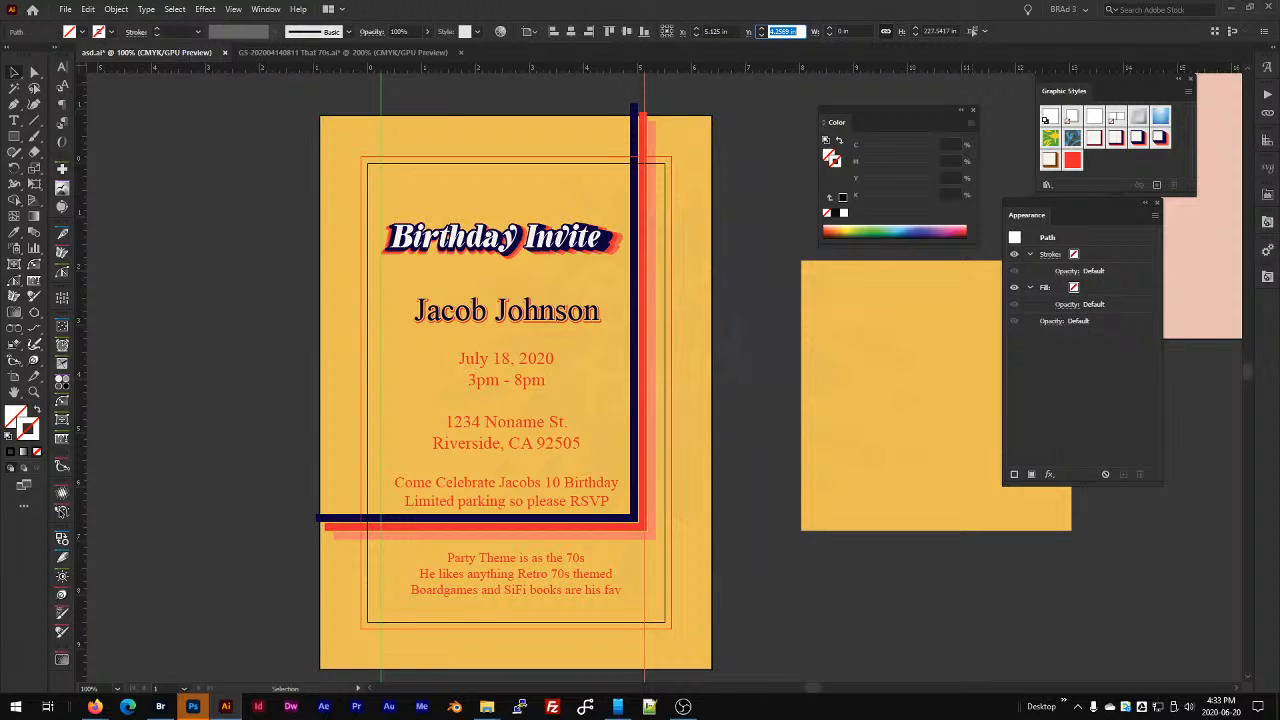
{"action": "key", "text": "shift+Tab"}
{"action": "type", "text": "1."}
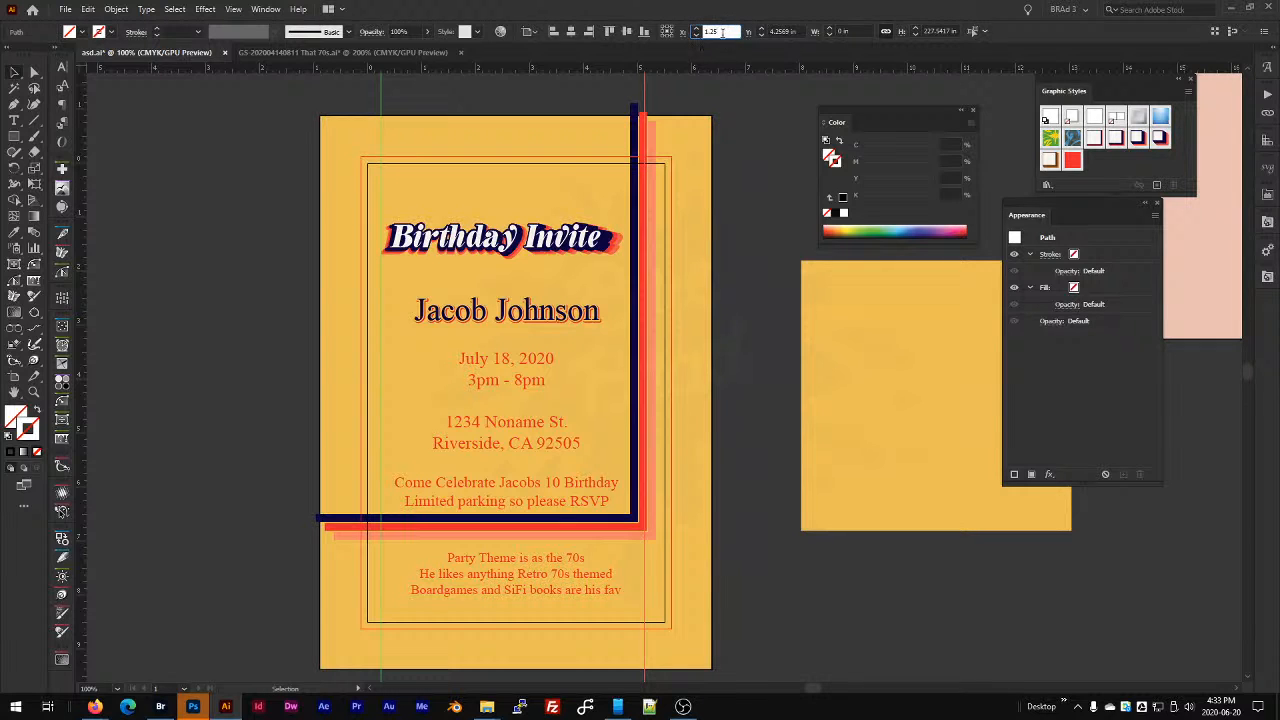
Set the X position of the vertical guide near the artboard's right edge to 5.25 in.
{"action": "left_click_drag", "start_coordinate": [722, 33], "coordinate": [588, 32]}
{"action": "type", "text": "5.25"}
{"action": "key", "text": "Tab"}
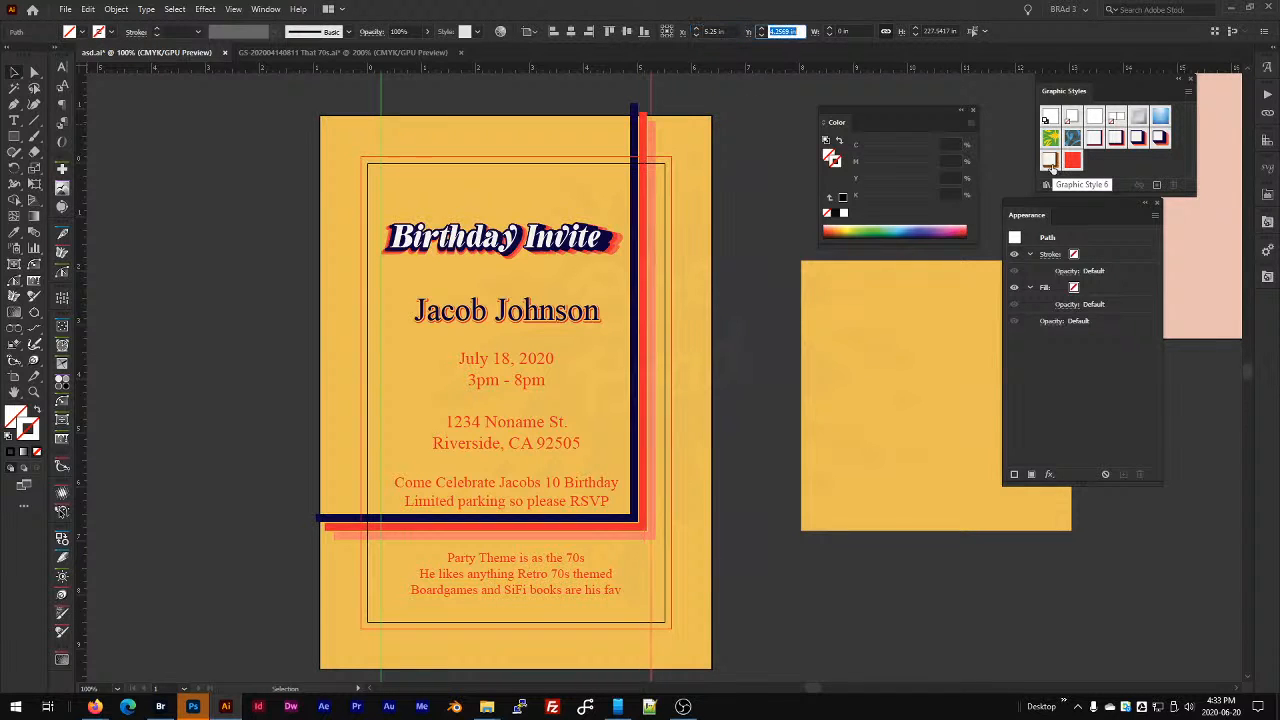
{"action": "left_click", "coordinate": [381, 91]}
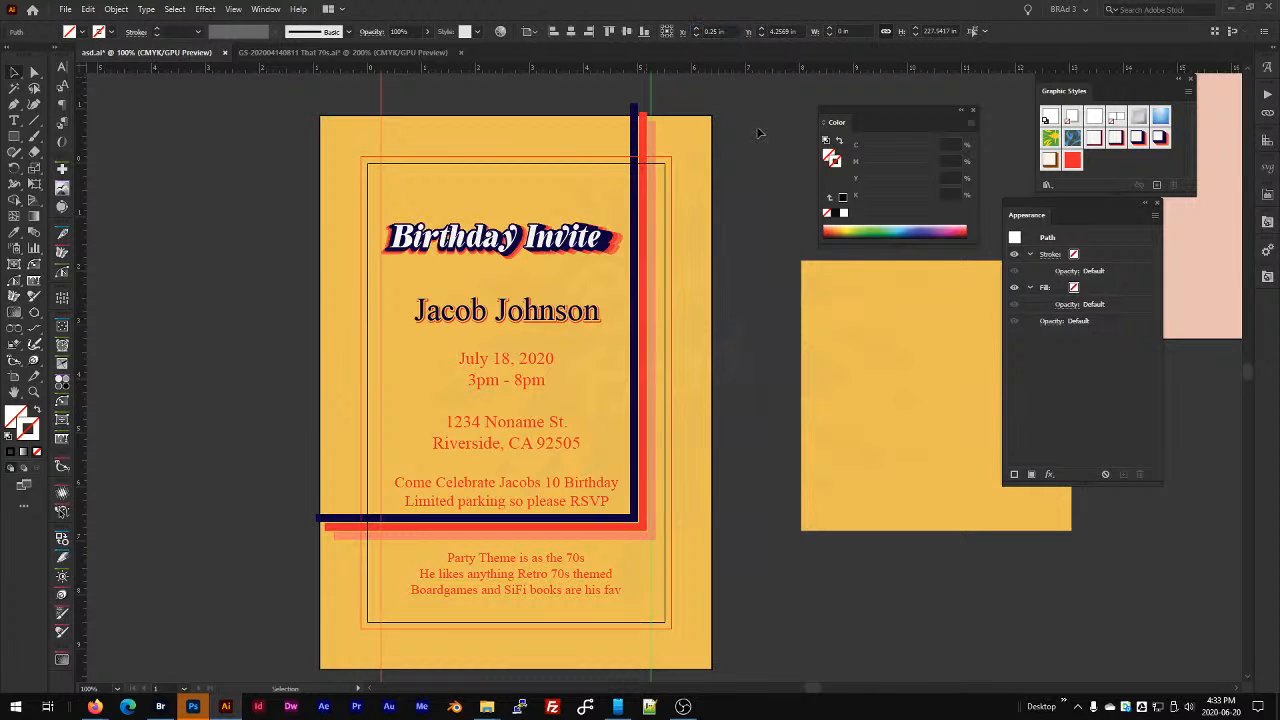
{"action": "left_click", "coordinate": [367, 121]}
Add a horizontal guide near the artboard's top edge and set its Y position to 0.25 in.
{"action": "left_click_drag", "start_coordinate": [447, 70], "coordinate": [665, 180]}
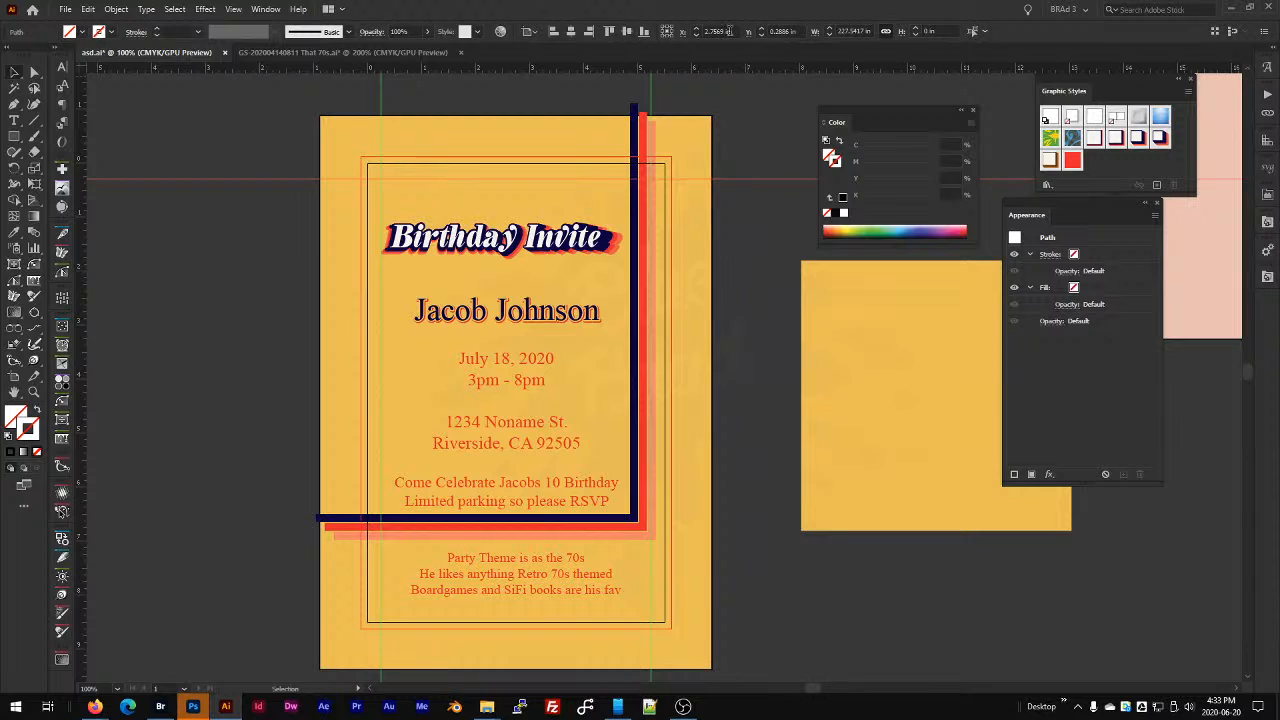
{"action": "left_click", "coordinate": [775, 31]}
{"action": "type", "text": "0.25"}
{"action": "key", "text": "Return"}
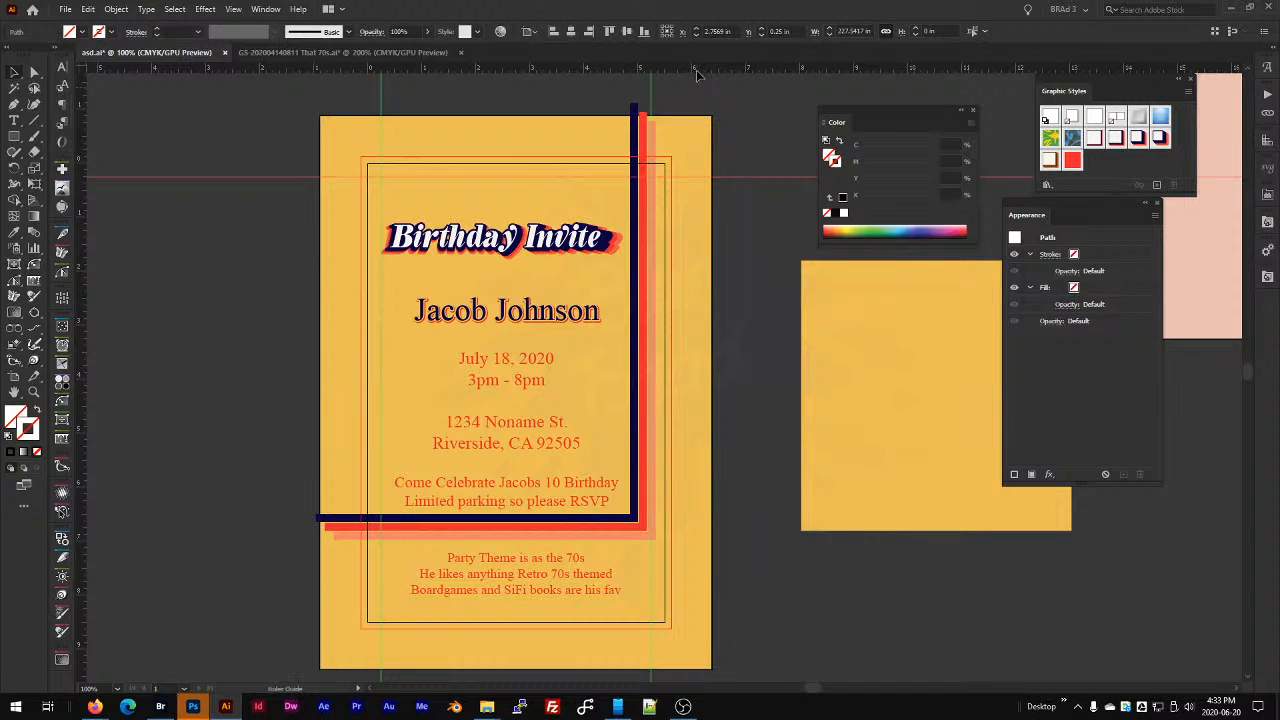
Add a horizontal guide near the artboard's bottom edge and set its Y position to 8.25 in.
{"action": "left_click_drag", "start_coordinate": [697, 70], "coordinate": [726, 610]}
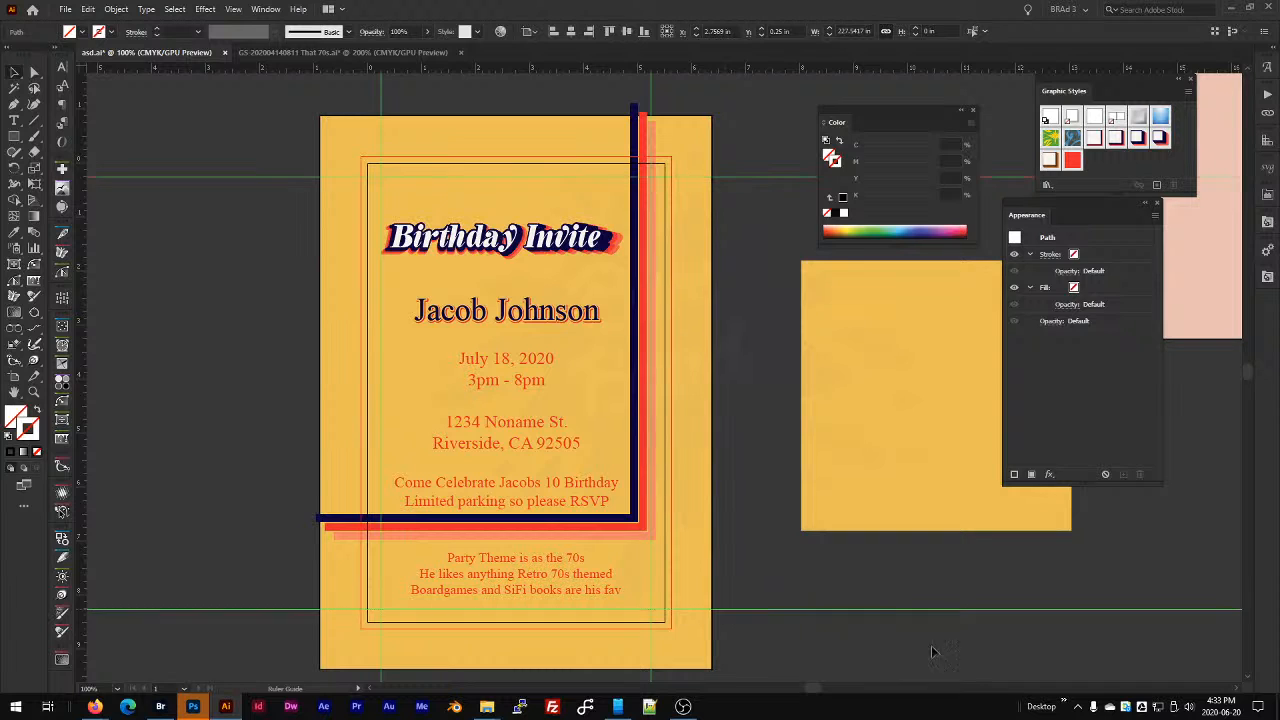
{"action": "left_click", "coordinate": [778, 31]}
{"action": "type", "text": "8"}
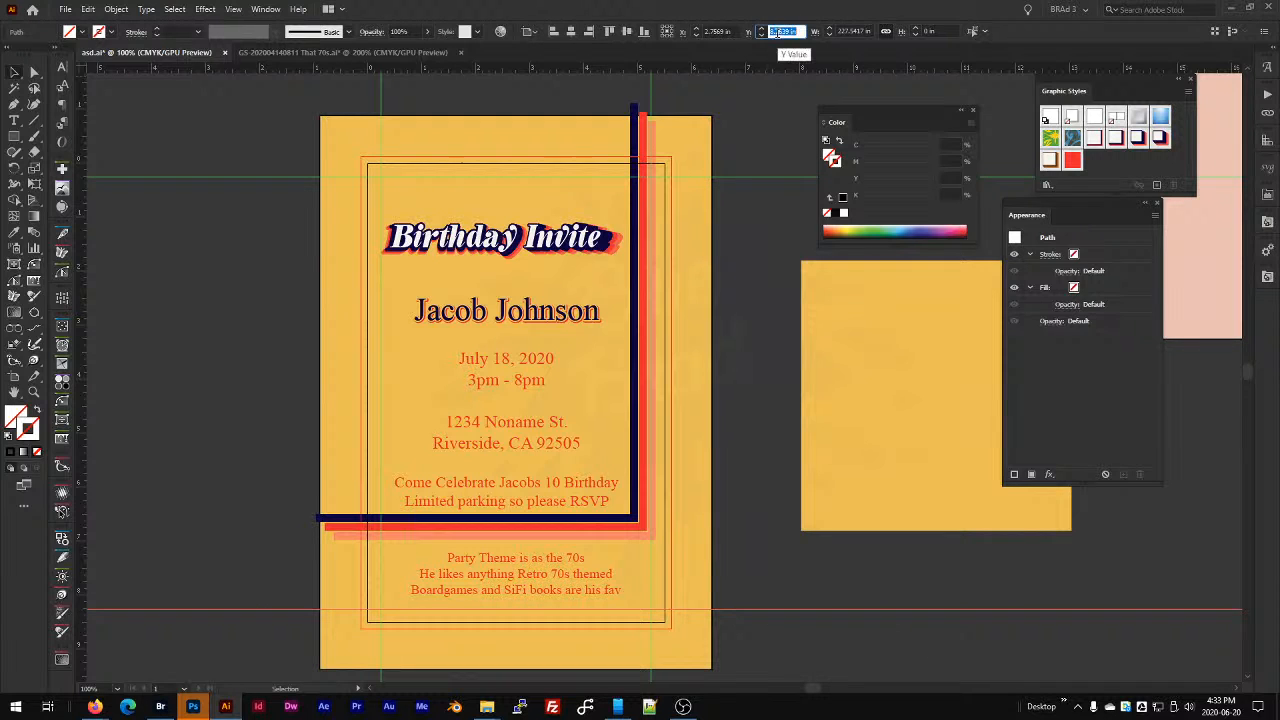
{"action": "type", "text": ".25"}
{"action": "key", "text": "Return"}
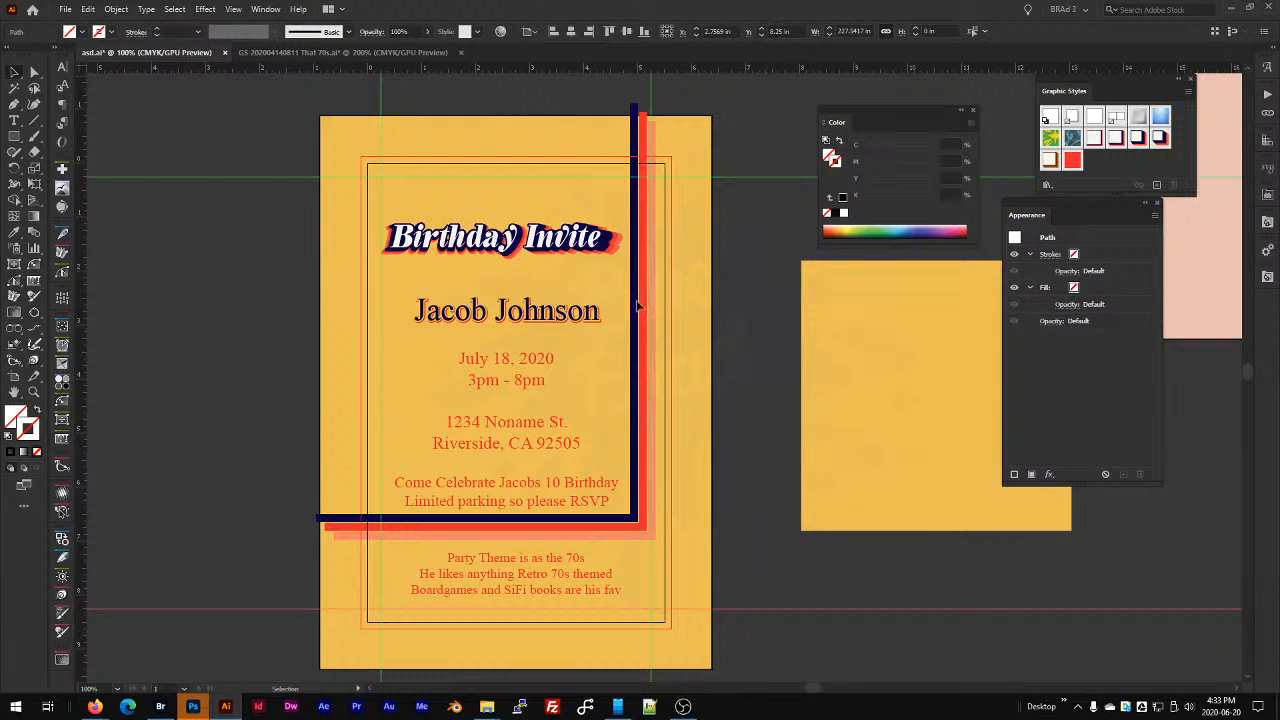
{"action": "left_click", "coordinate": [775, 584]}
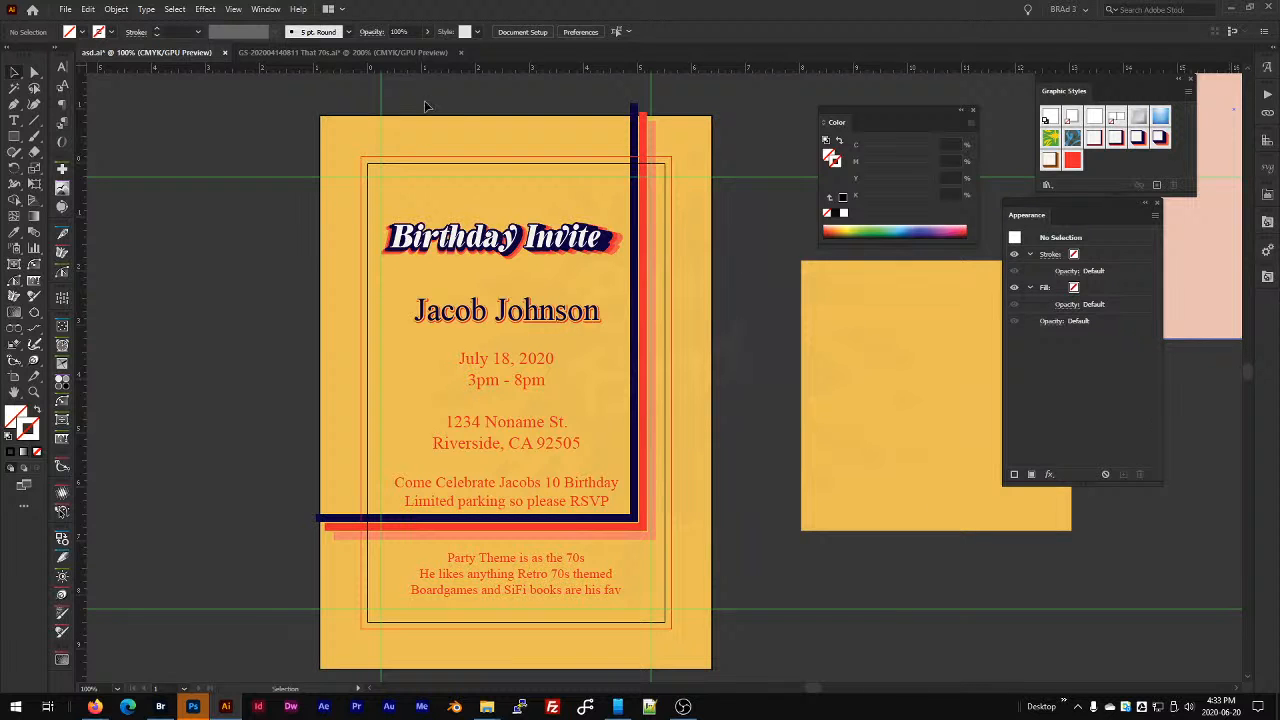
Nudge the vertical part of the layered retro lines slightly to the left, keeping the horizontal part's outer end in place.
{"action": "left_click_drag", "start_coordinate": [311, 82], "coordinate": [733, 150]}
{"action": "left_click", "coordinate": [775, 314]}
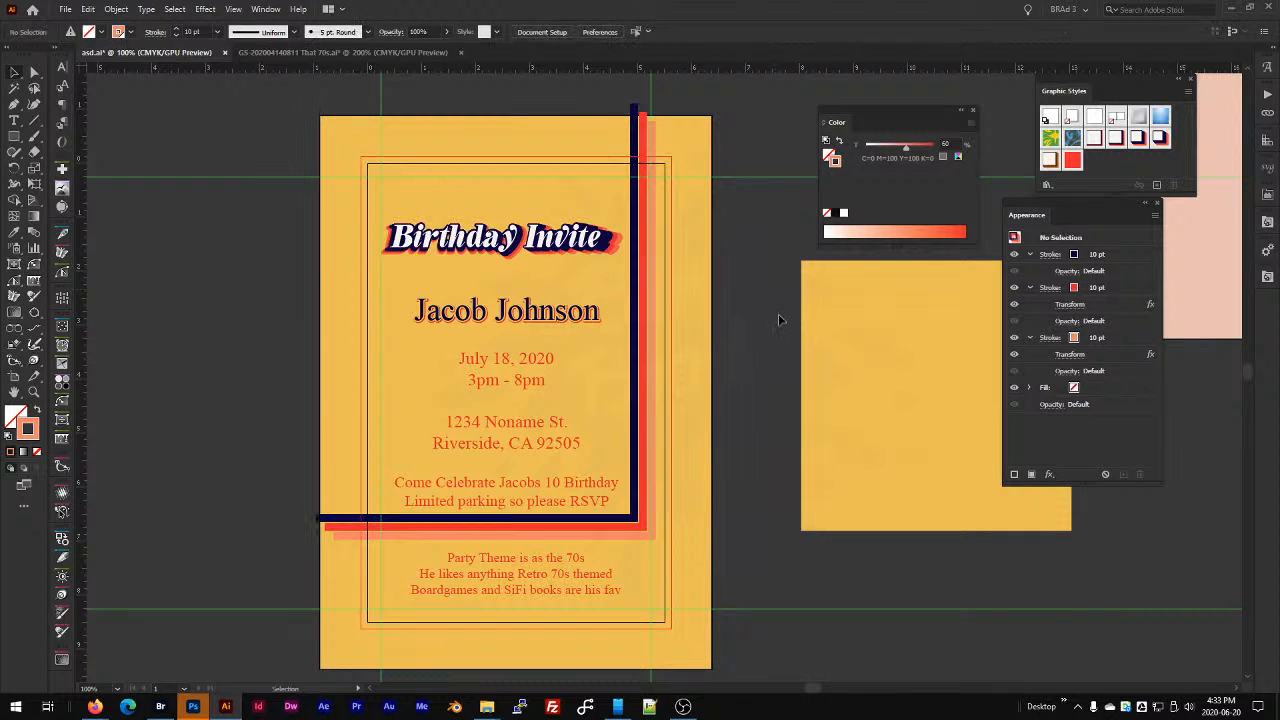
{"action": "key", "text": "space"}
{"action": "left_click_drag", "start_coordinate": [753, 364], "coordinate": [733, 397]}
{"action": "key", "text": "a"}
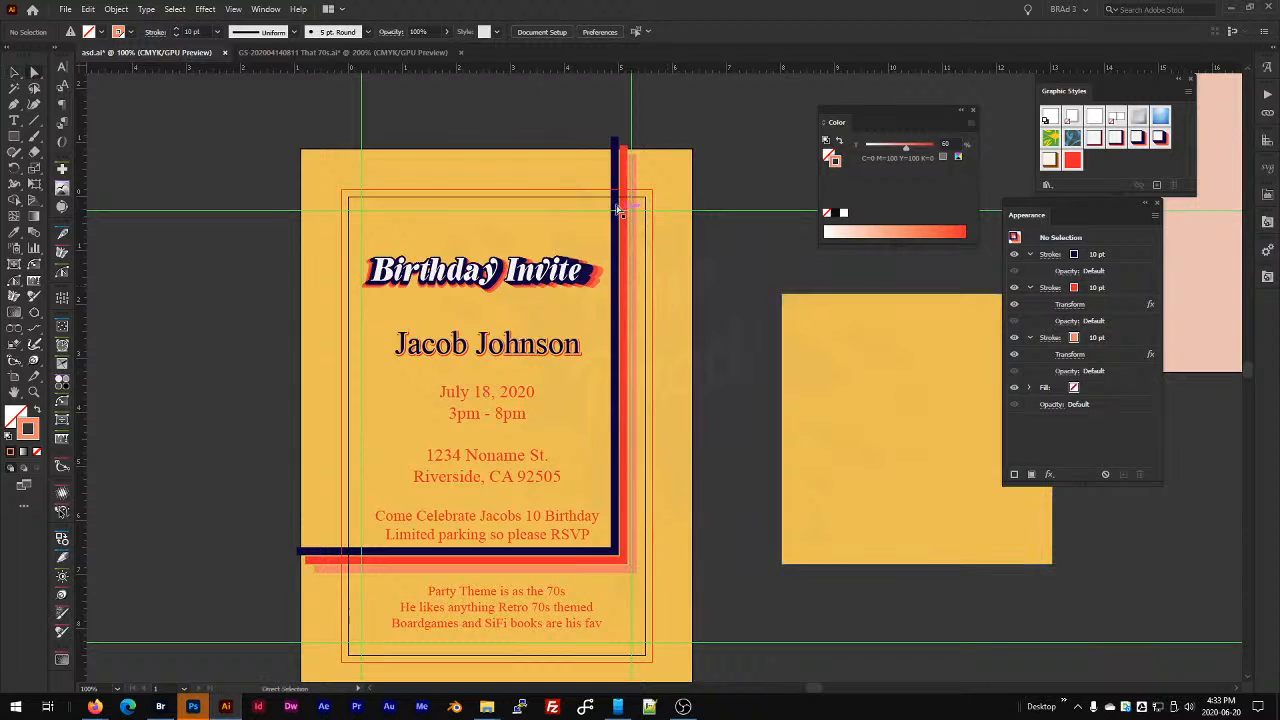
{"action": "left_click", "coordinate": [614, 204]}
{"action": "left_click", "coordinate": [614, 204]}
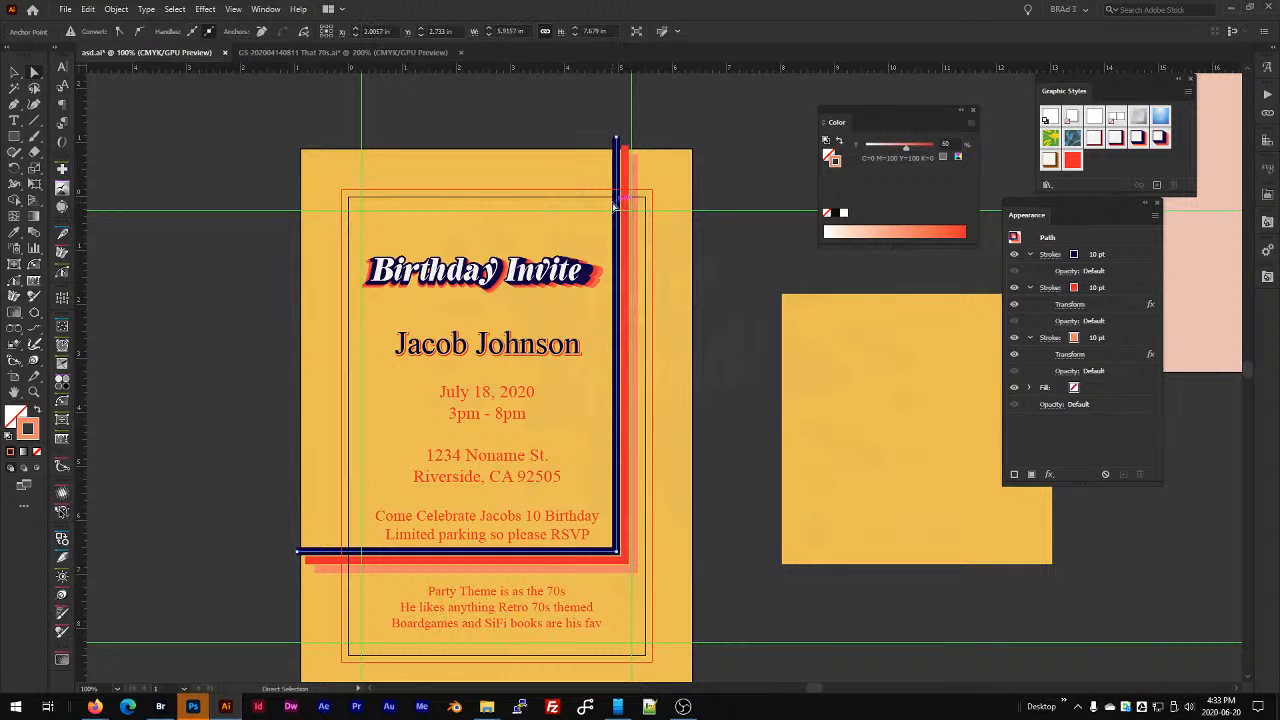
{"action": "key", "text": "Left"}
{"action": "key", "text": "Left"}
{"action": "key", "text": "Left"}
{"action": "key", "text": "Left"}
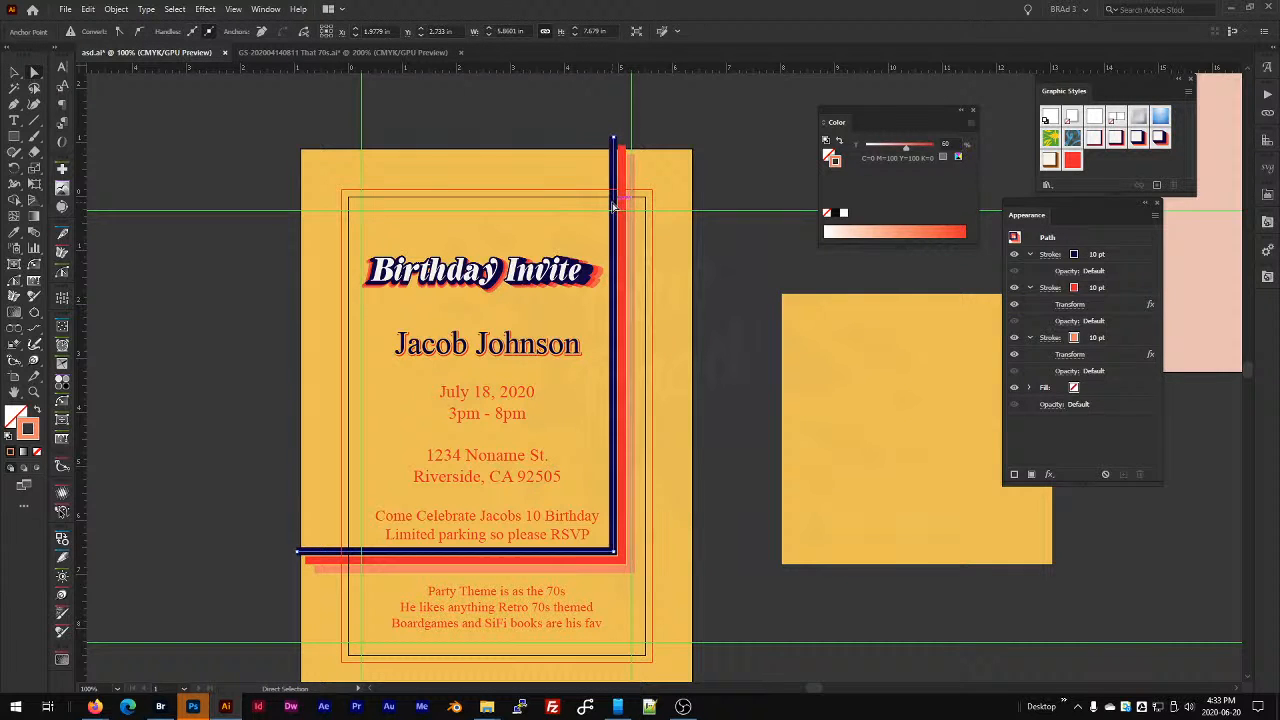
{"action": "left_click", "coordinate": [737, 598]}
Draw a rectangle about 4.91 x 0.40 in above the artboard, from its left edge to the navy line, with default fill and stroke.
{"action": "key", "text": "space"}
{"action": "left_click_drag", "start_coordinate": [720, 523], "coordinate": [717, 438]}
{"action": "key", "text": "v"}
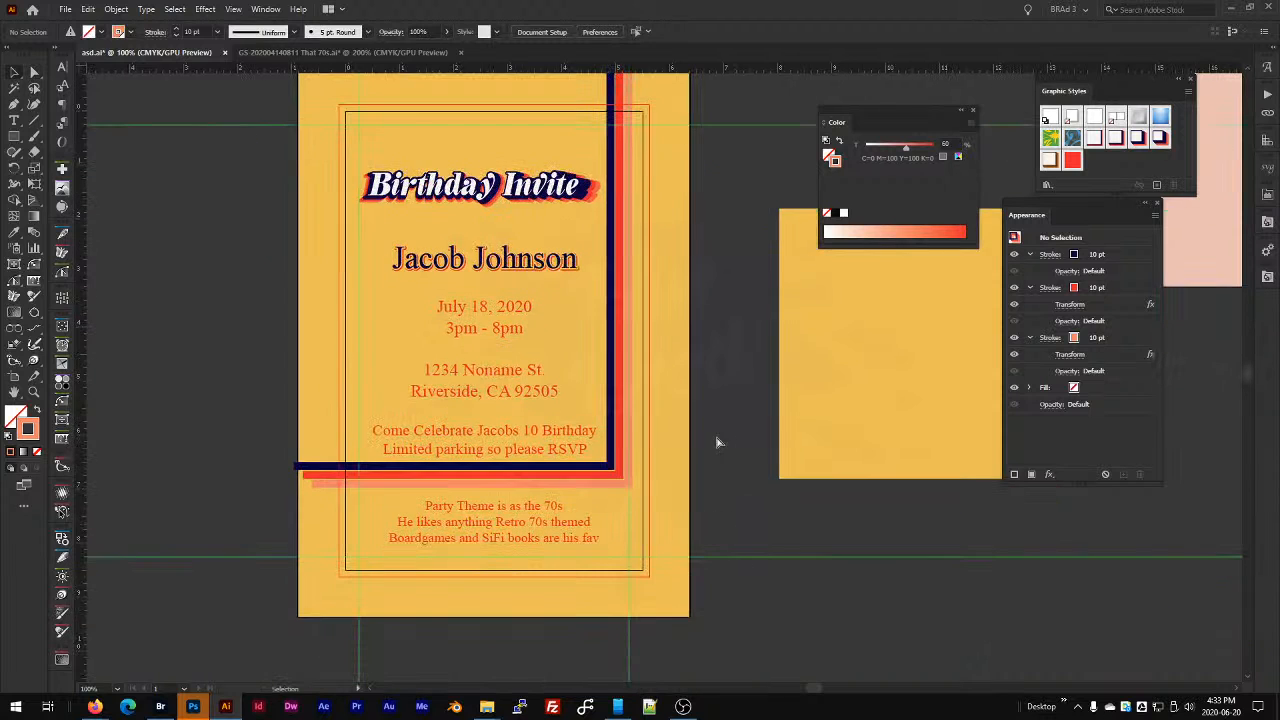
{"action": "scroll", "coordinate": [730, 453], "scroll_direction": "up", "scroll_amount": 1}
{"action": "key", "text": "space"}
{"action": "left_click_drag", "start_coordinate": [684, 391], "coordinate": [832, 574]}
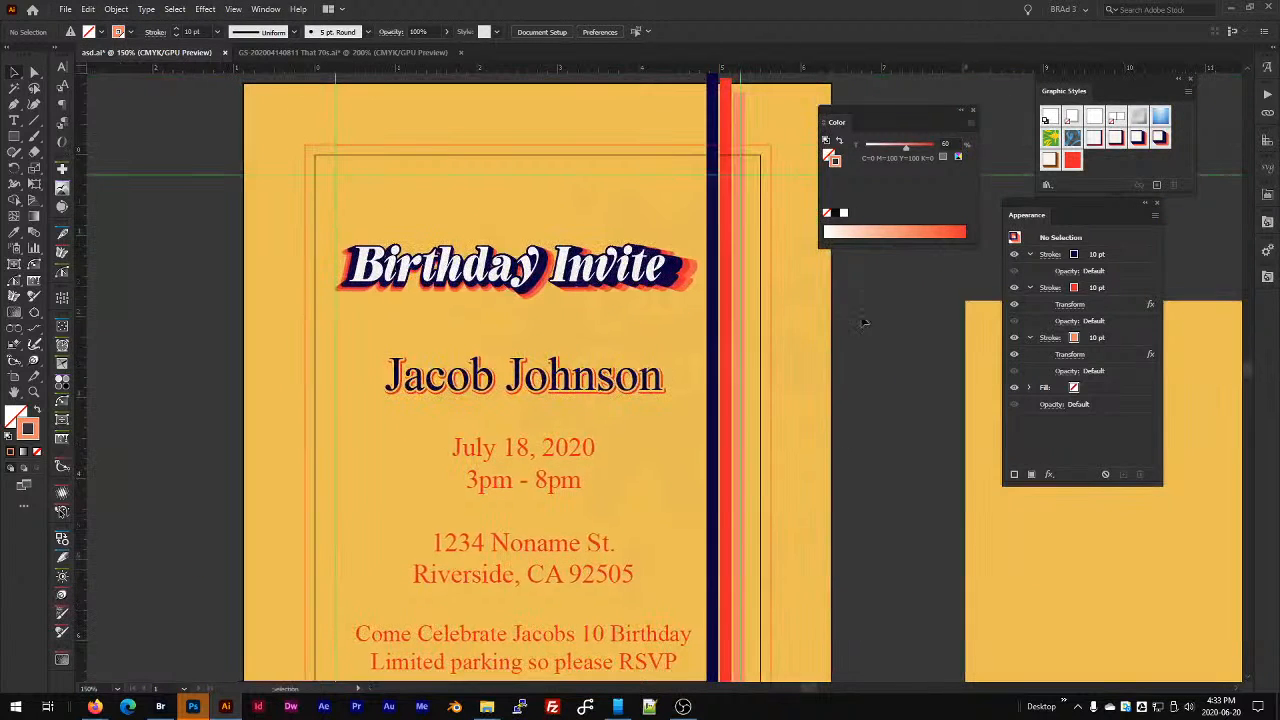
{"action": "key", "text": "space"}
{"action": "left_click_drag", "start_coordinate": [823, 310], "coordinate": [802, 464]}
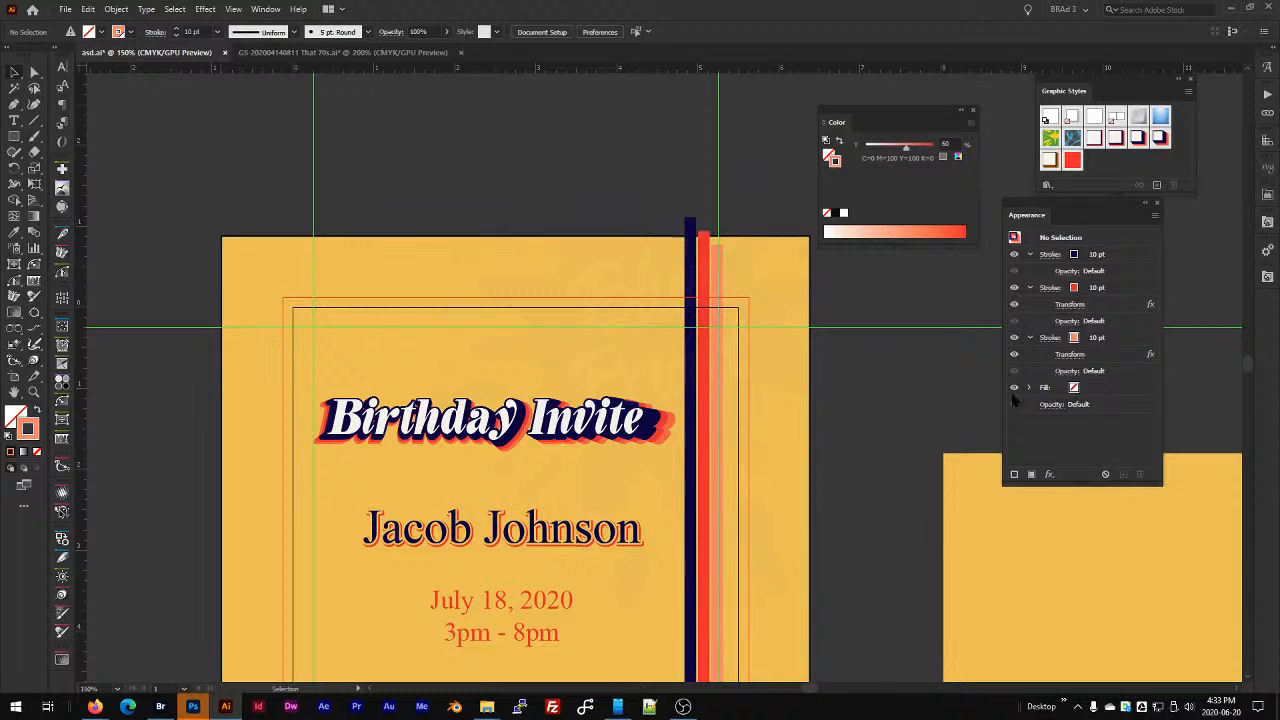
{"action": "left_click", "coordinate": [14, 136]}
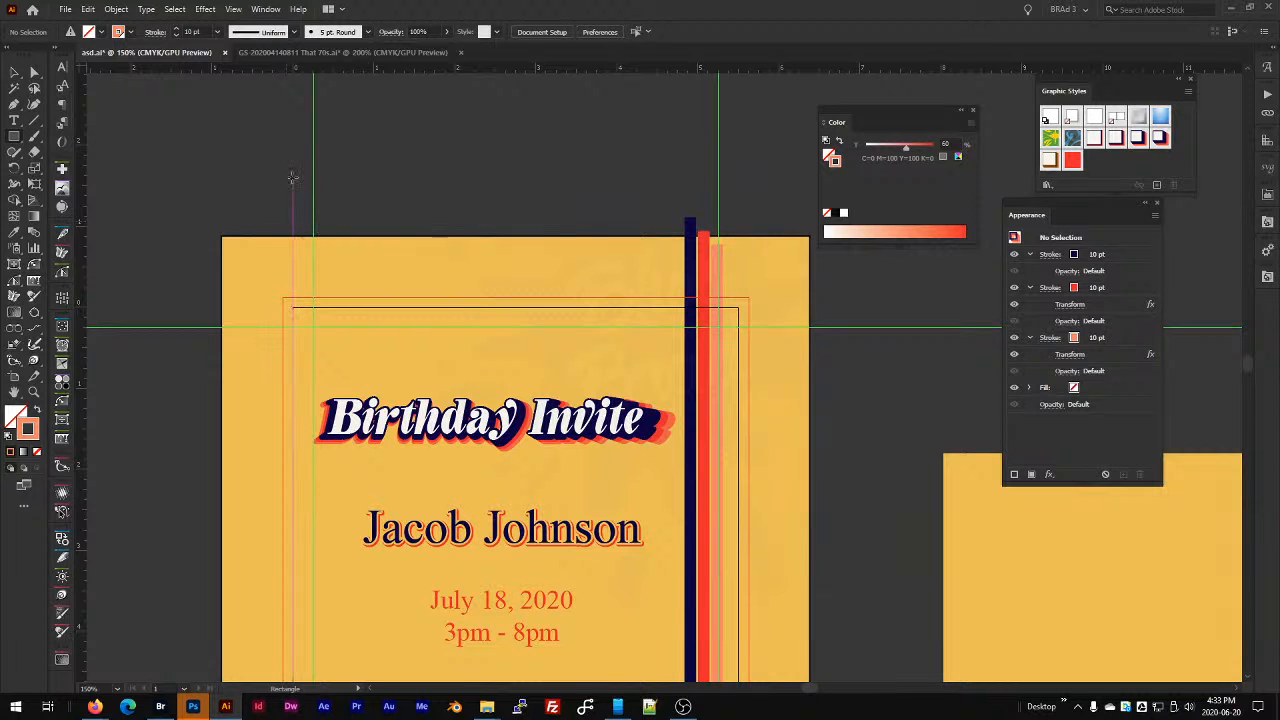
{"action": "left_click_drag", "start_coordinate": [292, 175], "coordinate": [690, 206]}
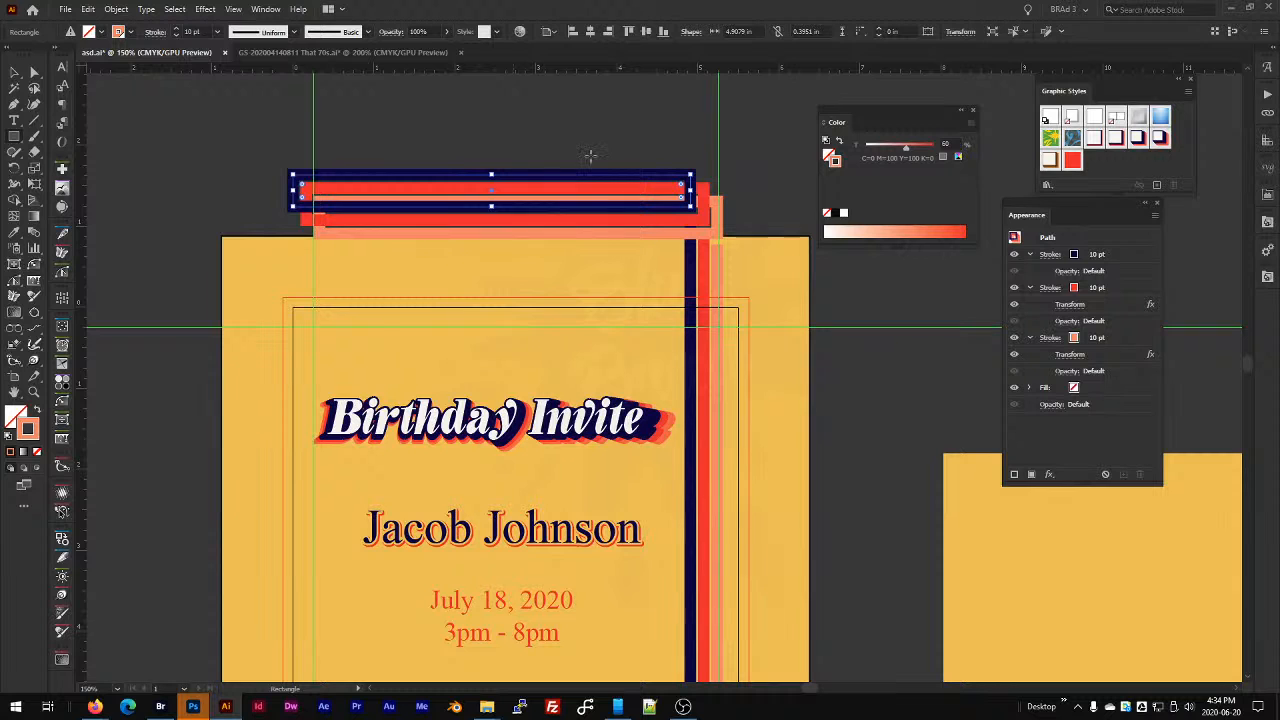
{"action": "key", "text": "slash"}
{"action": "key", "text": "d"}
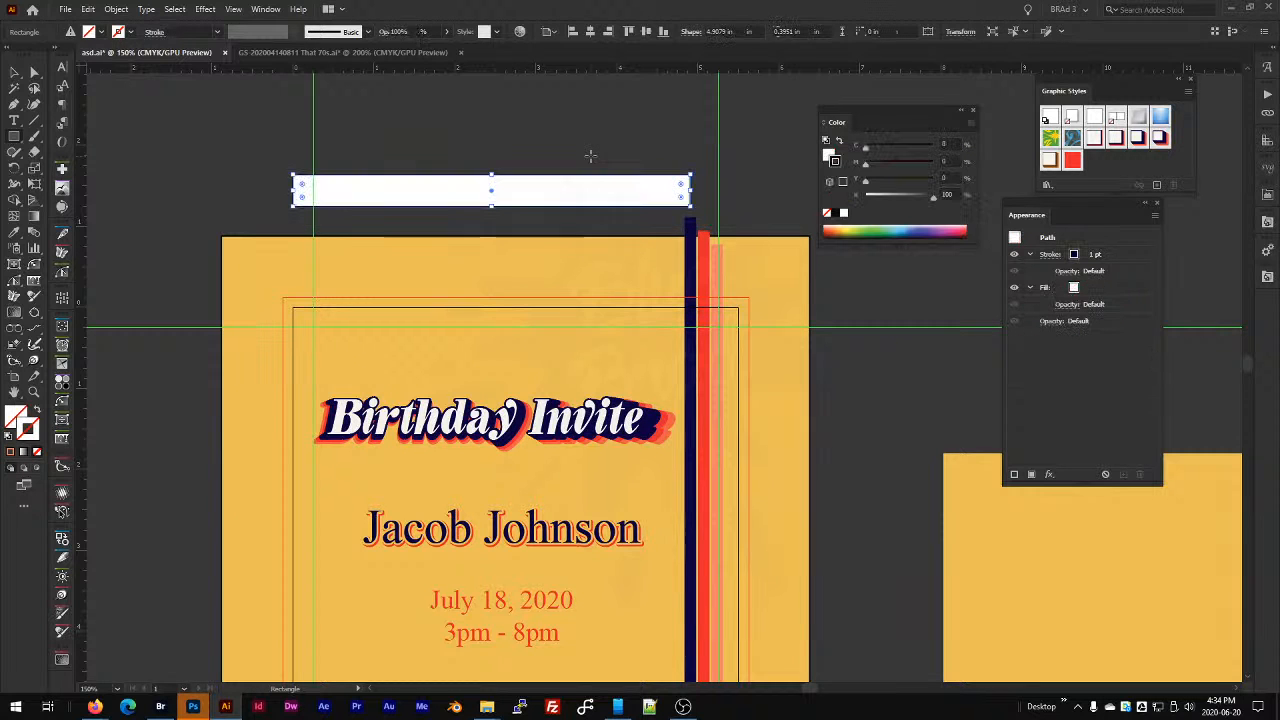
{"action": "key", "text": "v"}
{"action": "left_click", "coordinate": [598, 145]}
Add a vertical guide through the horizontal centre of the white rectangle above the artboard.
{"action": "scroll", "coordinate": [598, 145], "scroll_direction": "down", "scroll_amount": 2}
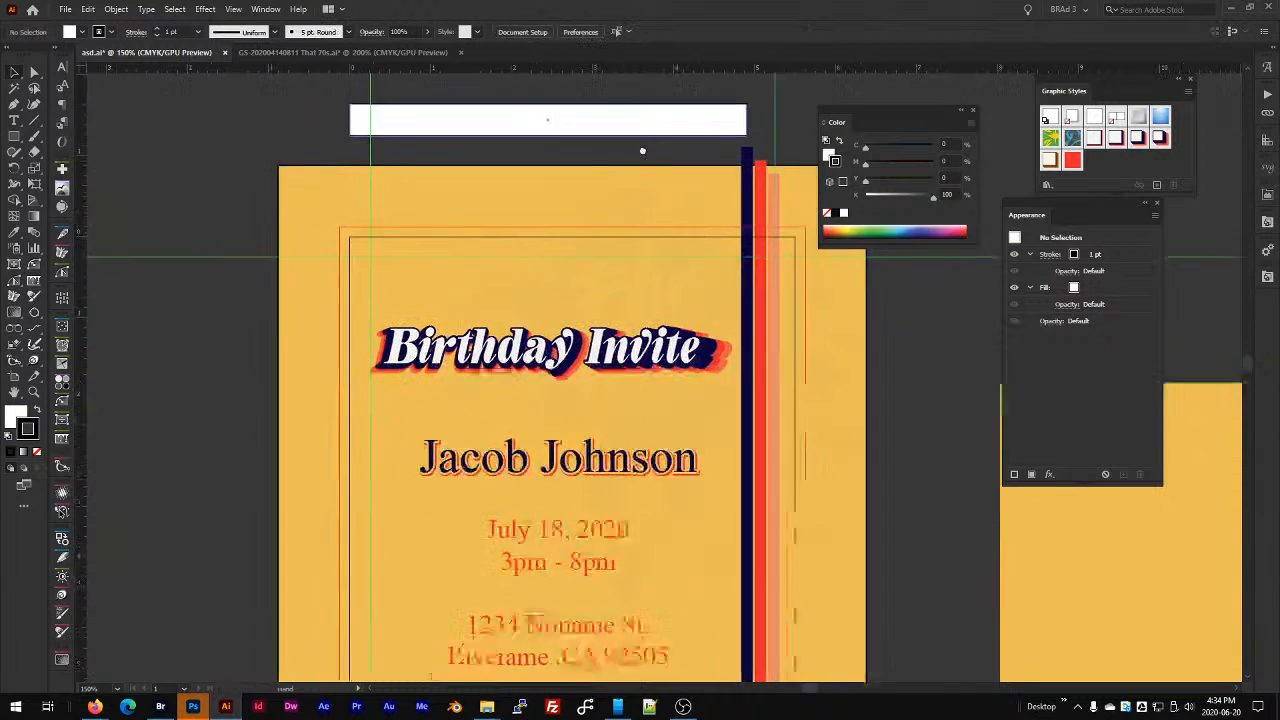
{"action": "left_click_drag", "start_coordinate": [84, 160], "coordinate": [522, 131]}
{"action": "left_click", "coordinate": [602, 105]}
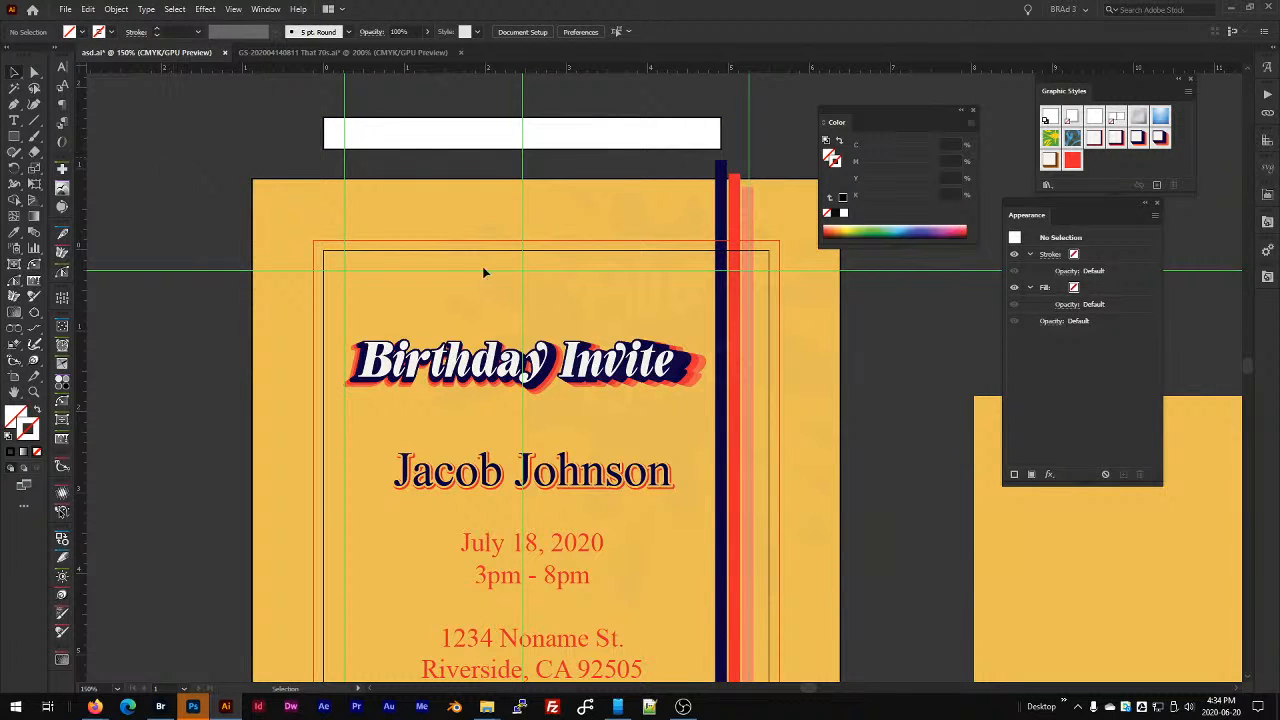
Centre the title, the guest of honour's name, the date, the address and the "Come Celebrate" text horizontally on the middle guide.
{"action": "left_click", "coordinate": [622, 360]}
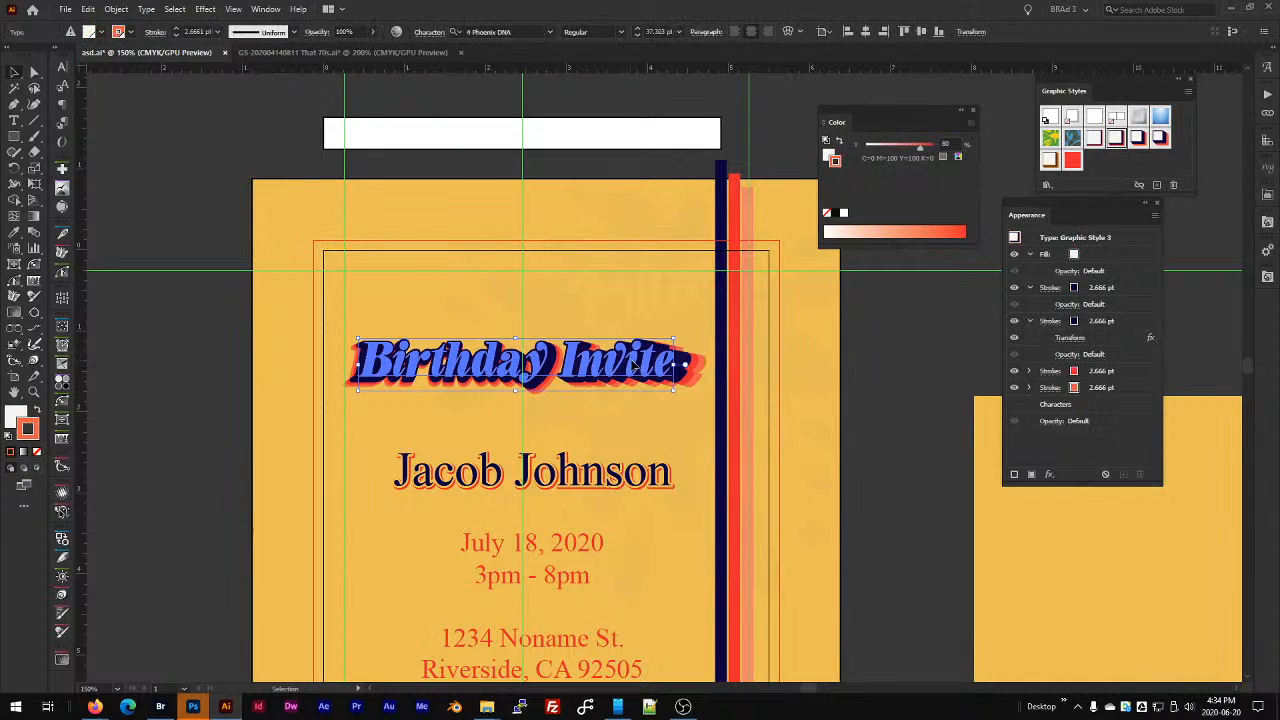
{"action": "left_click_drag", "start_coordinate": [607, 476], "coordinate": [597, 470]}
{"action": "left_click_drag", "start_coordinate": [588, 520], "coordinate": [571, 376]}
{"action": "left_click_drag", "start_coordinate": [586, 470], "coordinate": [582, 328]}
{"action": "left_click_drag", "start_coordinate": [609, 422], "coordinate": [599, 417]}
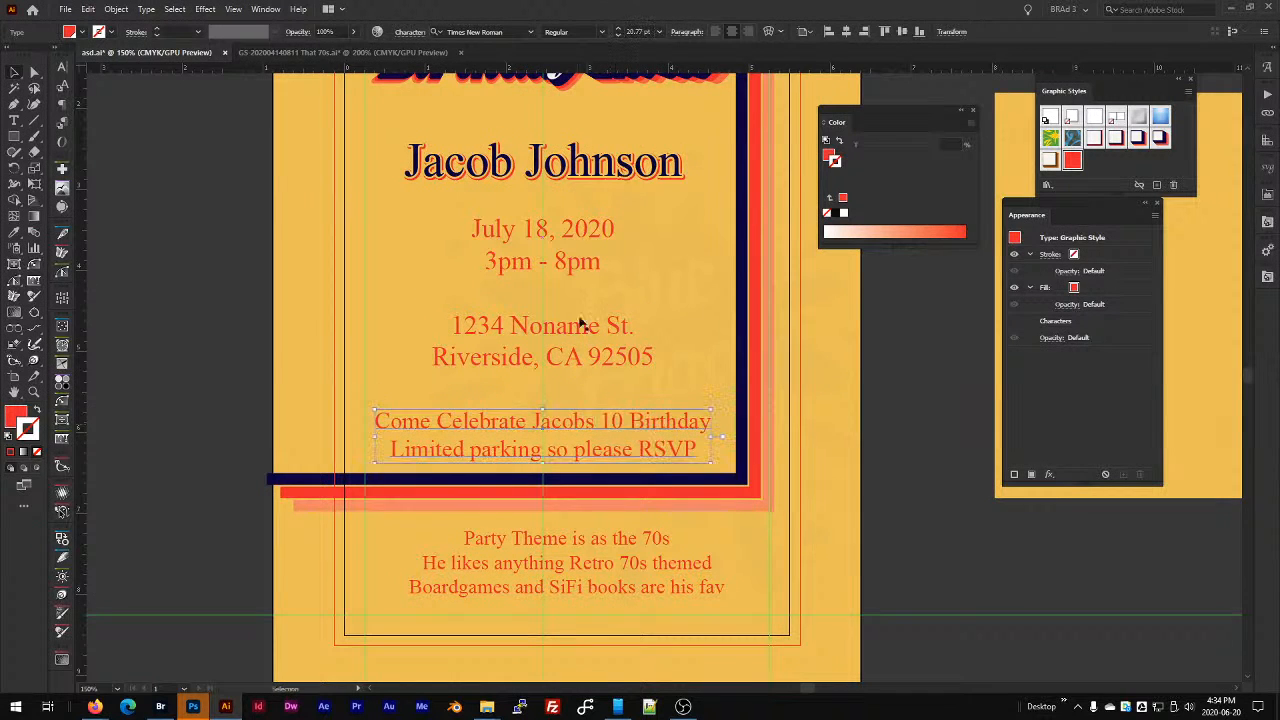
{"action": "left_click_drag", "start_coordinate": [748, 272], "coordinate": [707, 400]}
{"action": "left_click", "coordinate": [890, 496]}
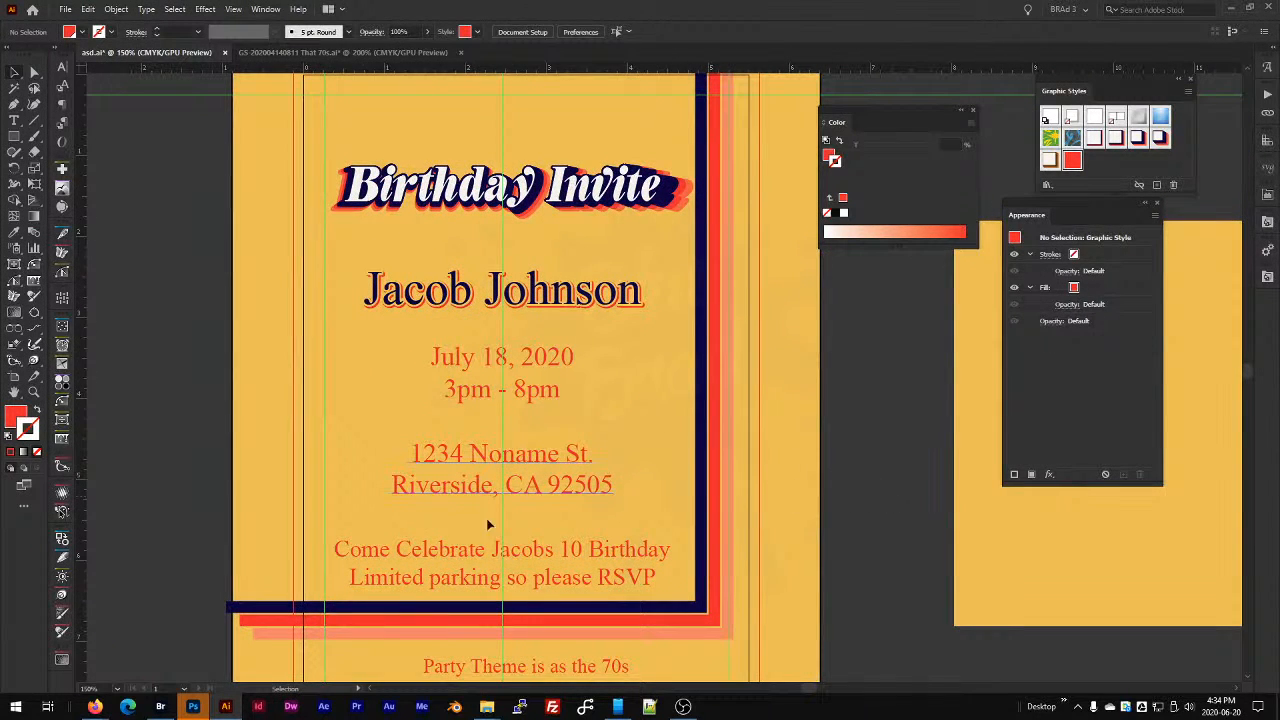
Recolour the date, address, "Come Celebrate" and party theme texts from red to navy.
{"action": "left_click", "coordinate": [512, 545]}
{"action": "left_click", "coordinate": [540, 481], "text": "shift"}
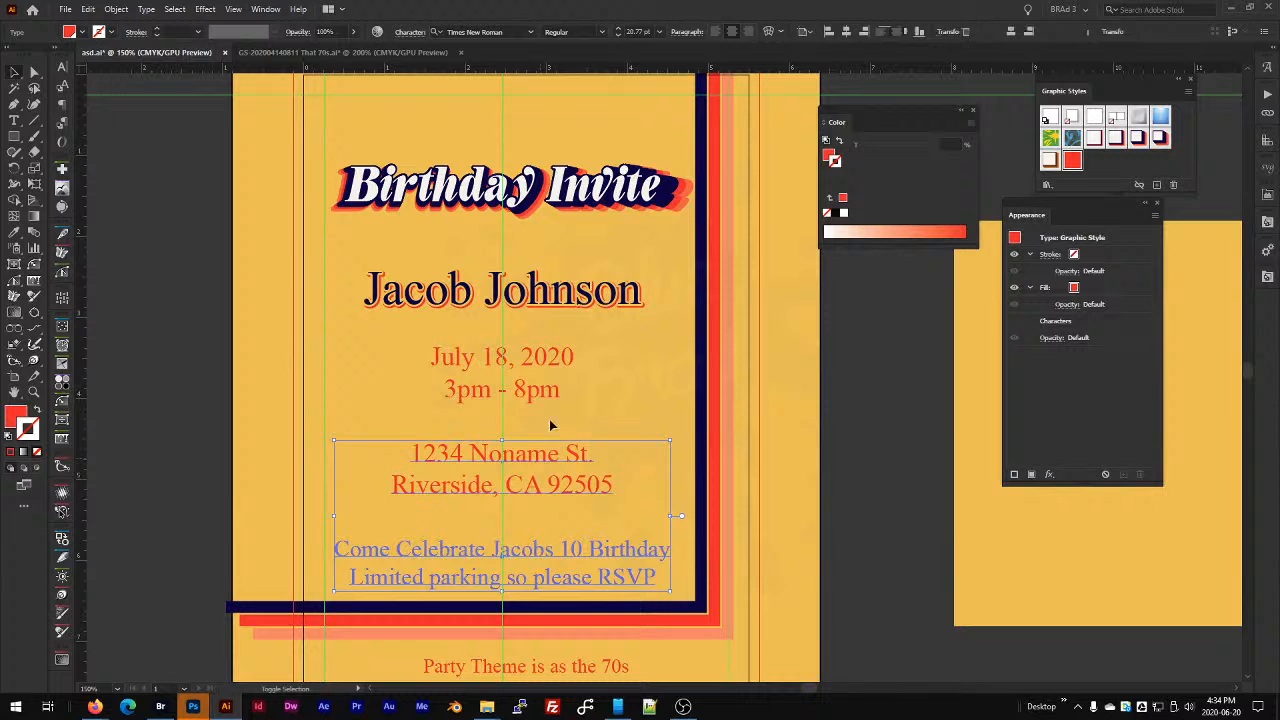
{"action": "left_click", "coordinate": [549, 355], "text": "shift"}
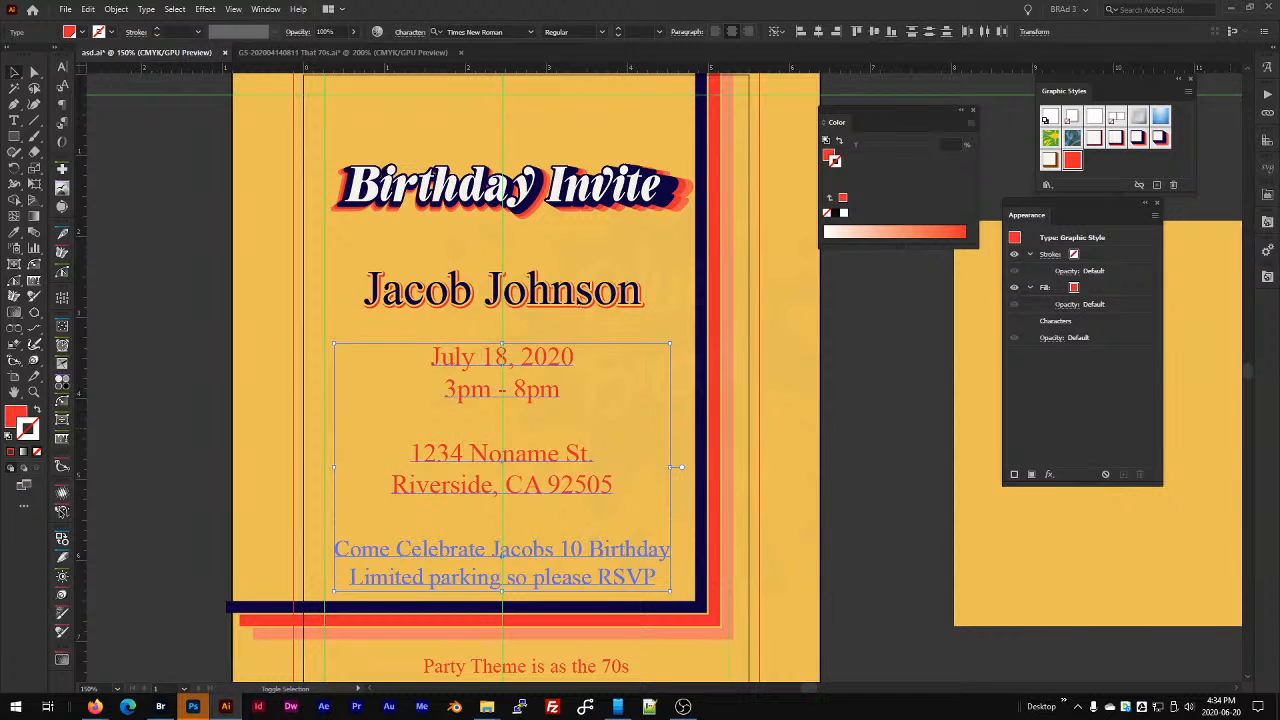
{"action": "key", "text": "ctrl+z"}
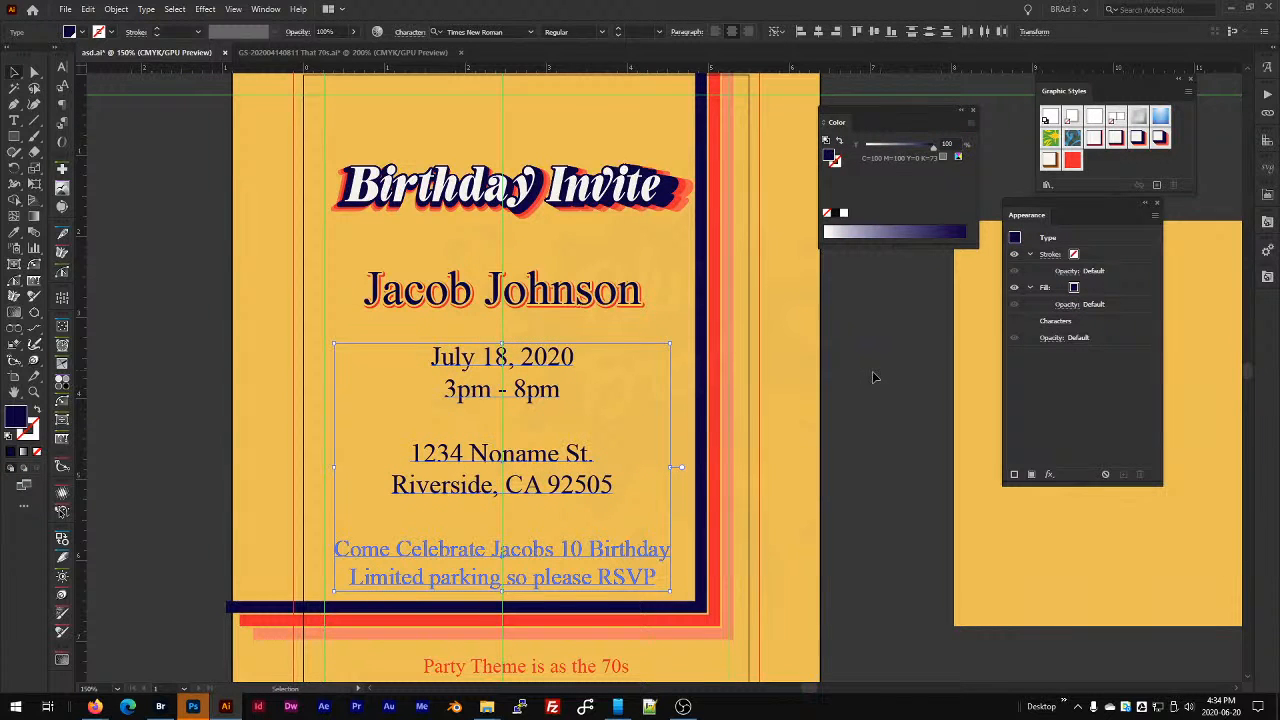
{"action": "left_click", "coordinate": [872, 377]}
{"action": "scroll", "coordinate": [880, 400], "scroll_direction": "down", "scroll_amount": 5}
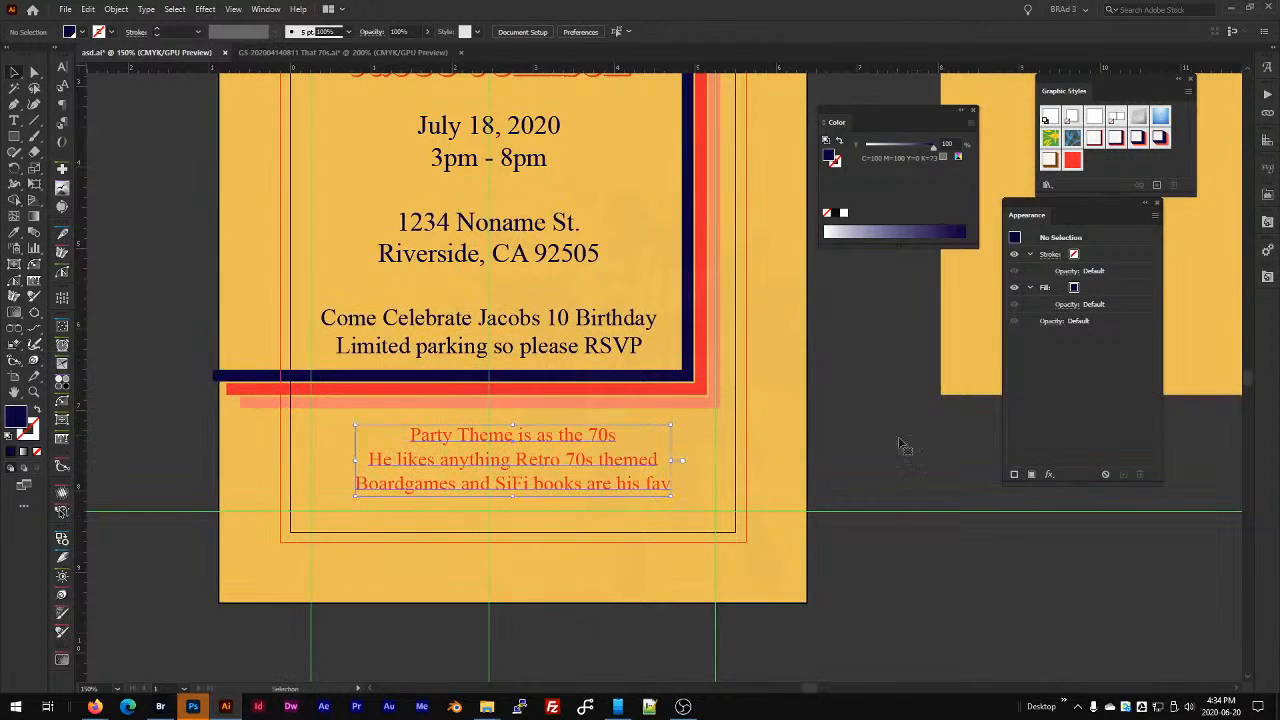
{"action": "key", "text": "ctrl+z"}
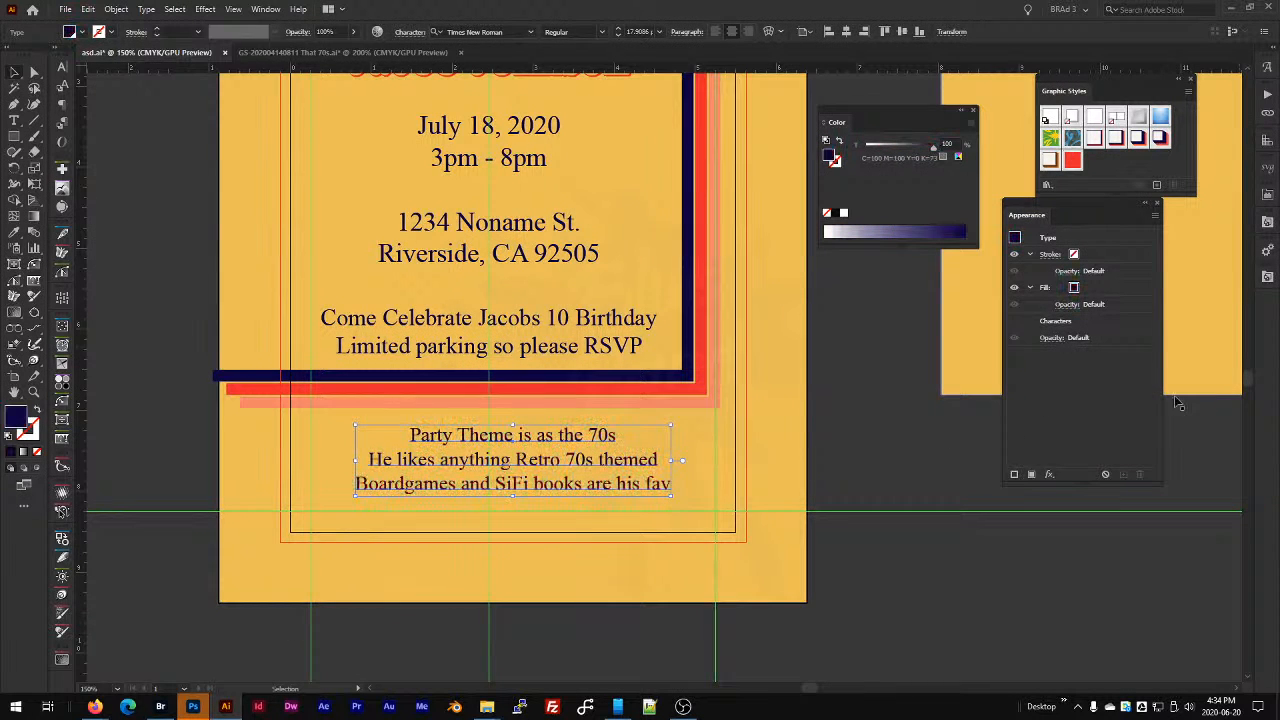
{"action": "left_click", "coordinate": [846, 455]}
Move the "Birthday Invite" title slightly down, closer to the guest of honour's name.
{"action": "left_click_drag", "start_coordinate": [849, 349], "coordinate": [872, 478]}
{"action": "key", "text": "ctrl+minus"}
{"action": "key", "text": "ctrl+minus"}
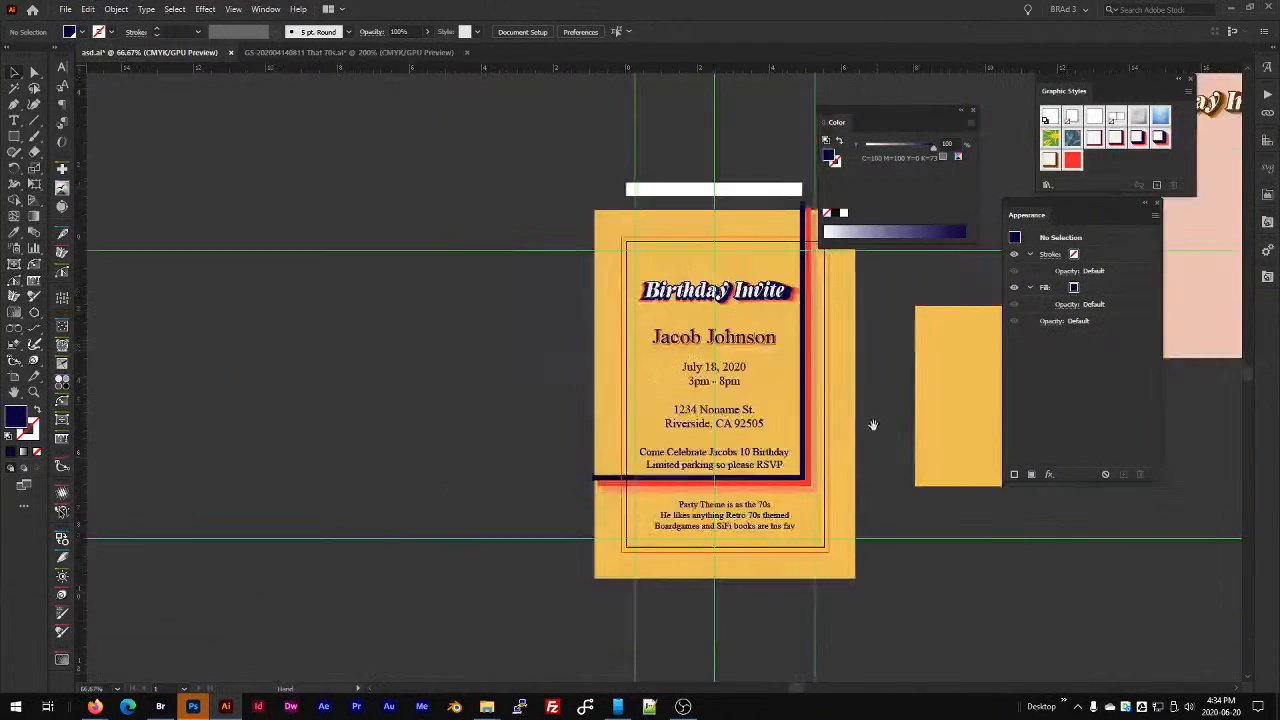
{"action": "left_click_drag", "start_coordinate": [767, 490], "coordinate": [722, 338]}
{"action": "scroll", "coordinate": [635, 204], "scroll_direction": "up", "scroll_amount": 1}
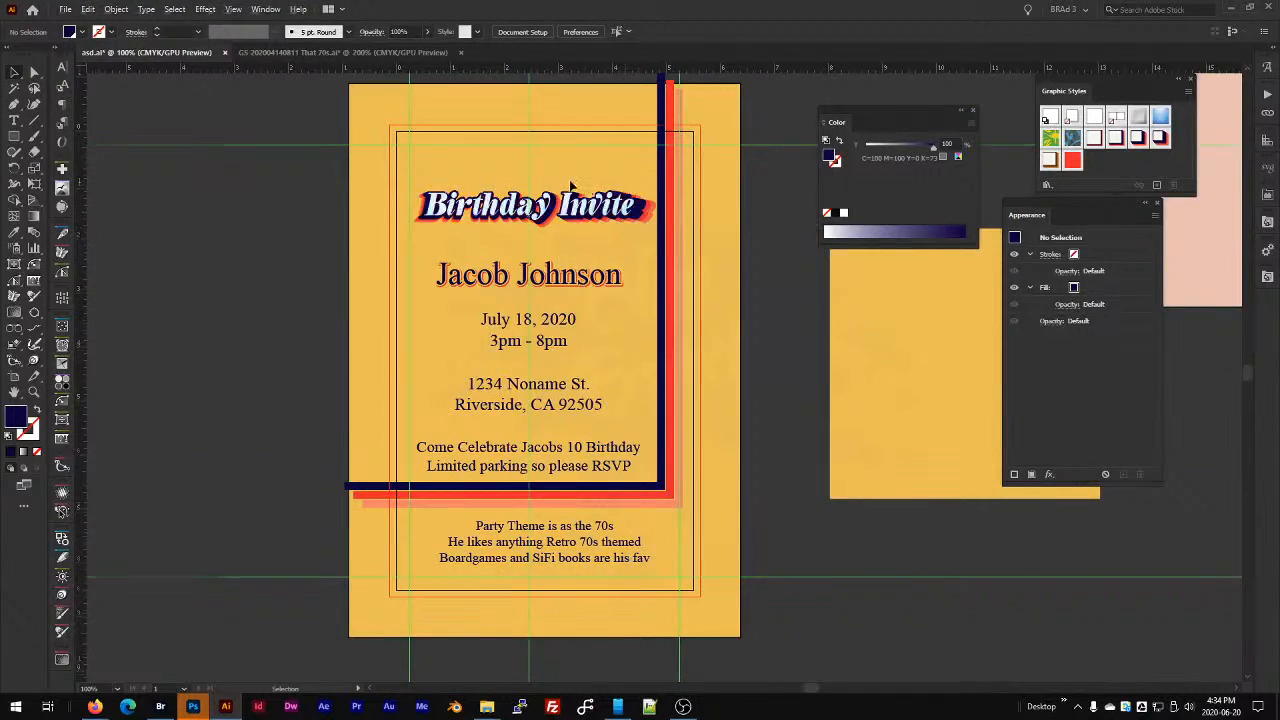
{"action": "scroll", "coordinate": [569, 179], "scroll_direction": "up", "scroll_amount": 1}
{"action": "left_click_drag", "start_coordinate": [569, 179], "coordinate": [584, 282]}
{"action": "left_click", "coordinate": [615, 336]}
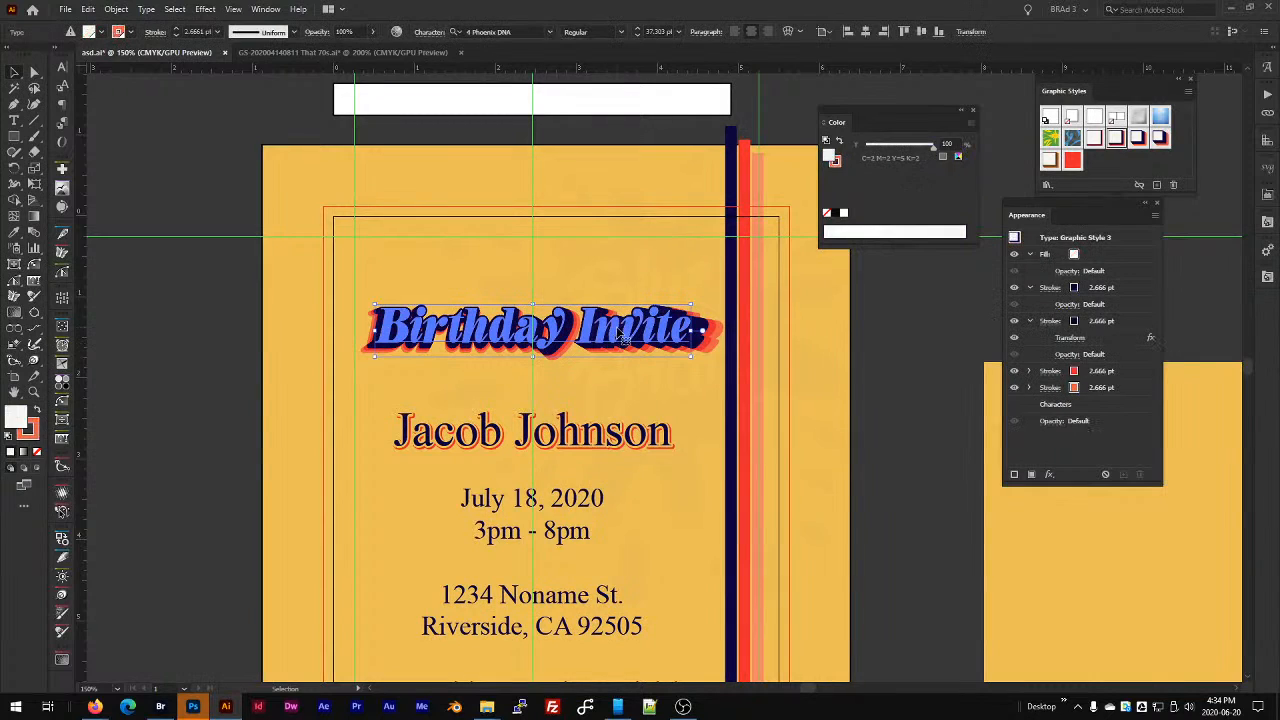
{"action": "left_click_drag", "start_coordinate": [621, 328], "coordinate": [622, 351]}
{"action": "left_click", "coordinate": [163, 120]}
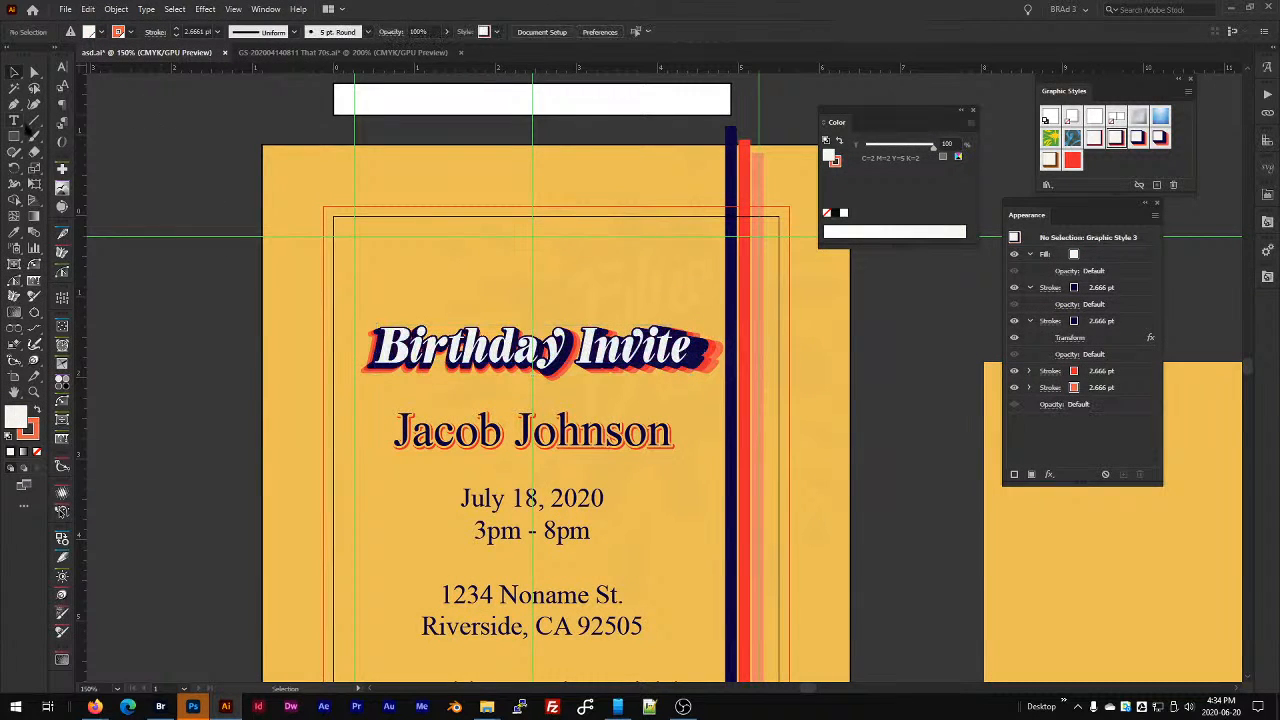
Save the appearance of the layered navy, red and salmon line as a new graphic style.
{"action": "key", "text": "a"}
{"action": "left_click", "coordinate": [731, 180]}
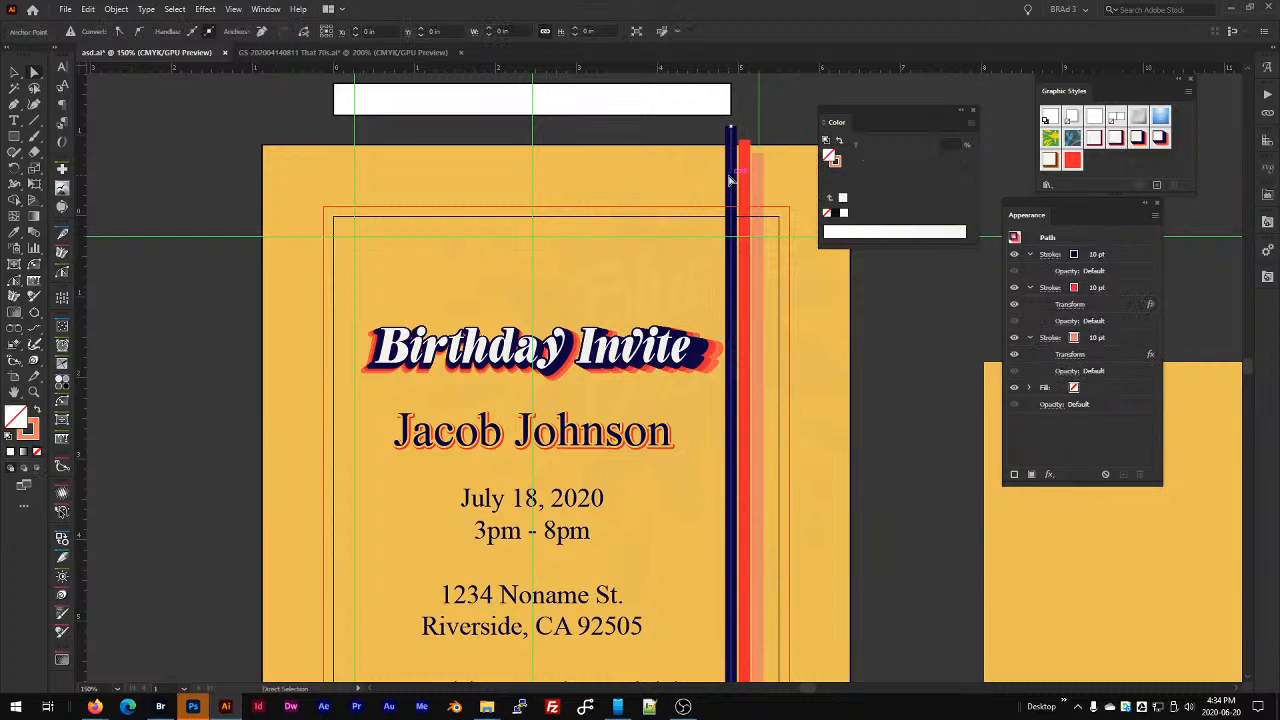
{"action": "left_click", "coordinate": [1157, 185]}
{"action": "left_click", "coordinate": [170, 130]}
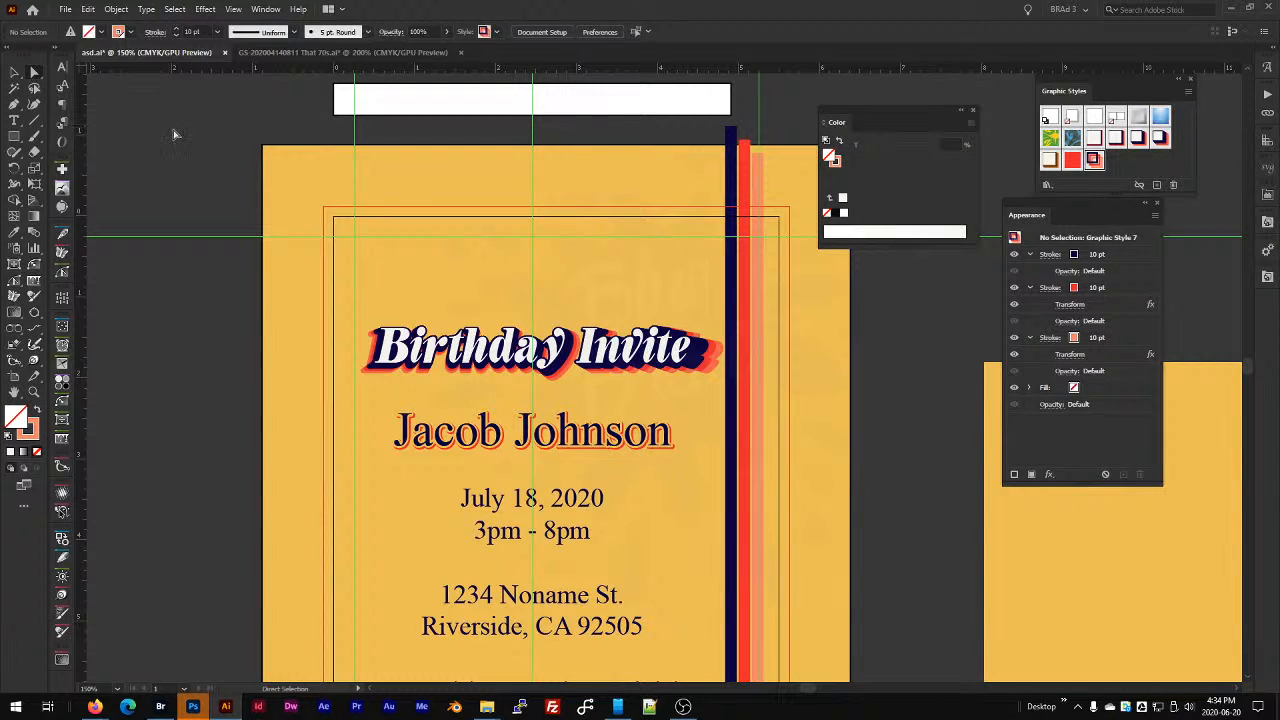
Draw a layered retro line with the Pen tool from the artboard's left edge along the top guide, stepping diagonally down above the title.
{"action": "key", "text": "p"}
{"action": "left_click", "coordinate": [257, 239]}
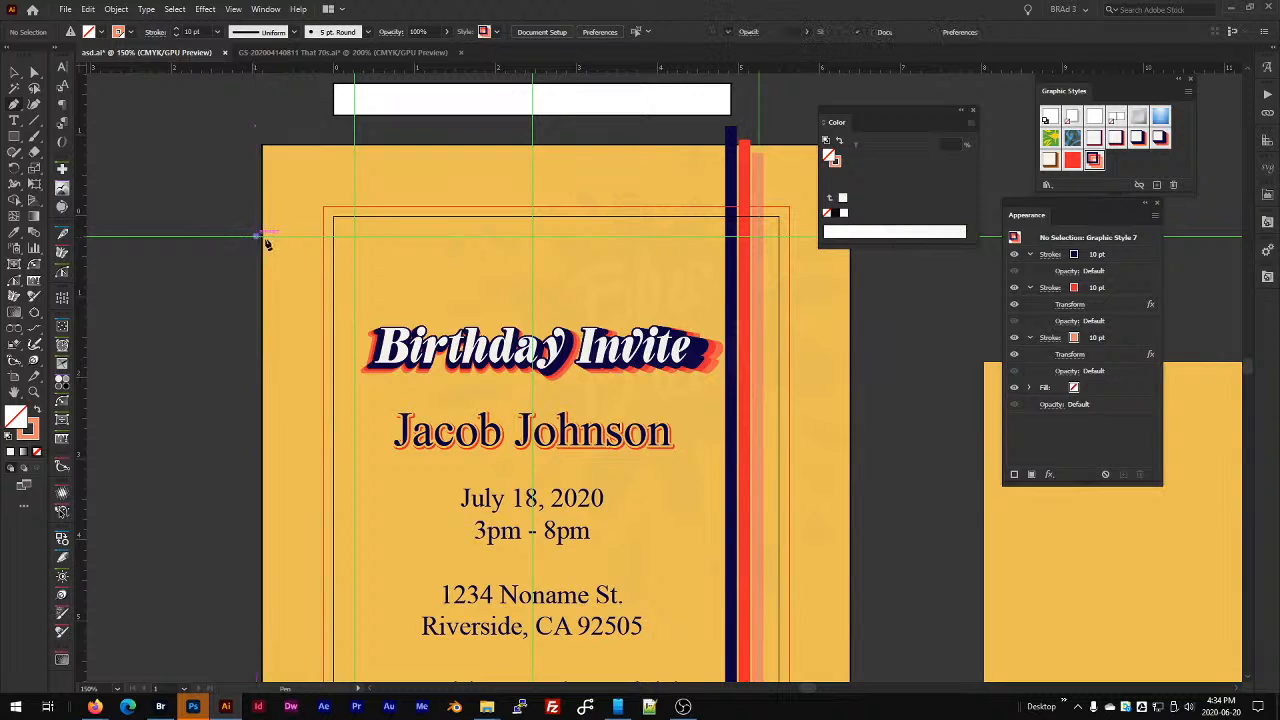
{"action": "left_click", "coordinate": [415, 241]}
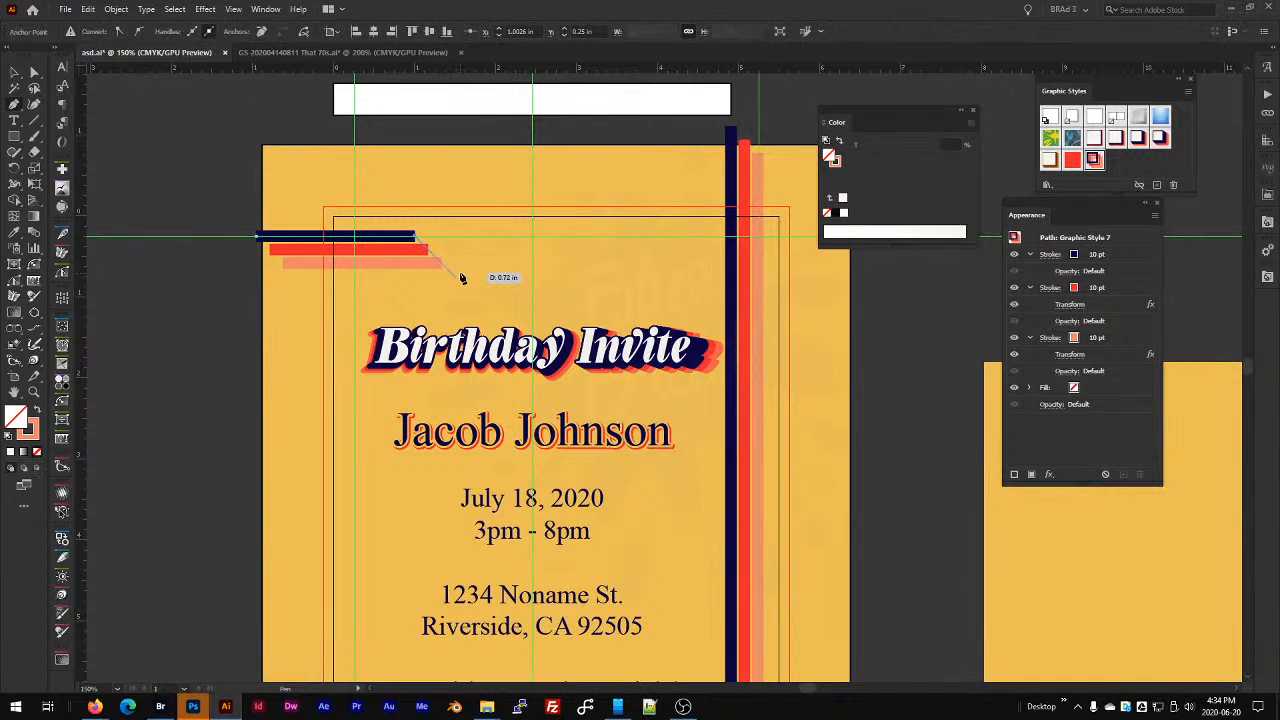
{"action": "left_click", "coordinate": [458, 275], "text": "shift"}
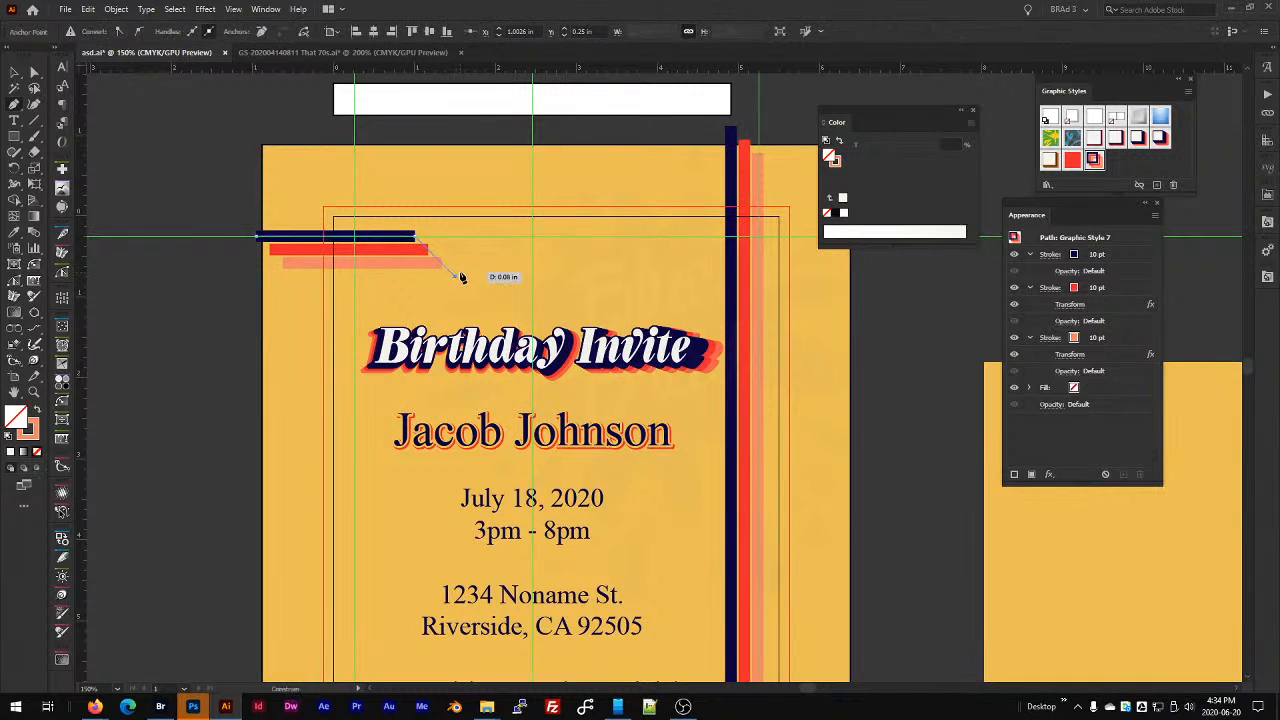
{"action": "left_click", "coordinate": [660, 289], "text": "shift"}
{"action": "key", "text": "v"}
{"action": "left_click", "coordinate": [873, 400]}
Reshape the layered line above the title so its outer part sits lower and its inner part steps up near the top guide.
{"action": "mouse_move", "coordinate": [876, 412]}
{"action": "left_mouse_down"}
{"action": "mouse_move", "coordinate": [882, 320]}
{"action": "mouse_move", "coordinate": [893, 405]}
{"action": "left_mouse_up"}
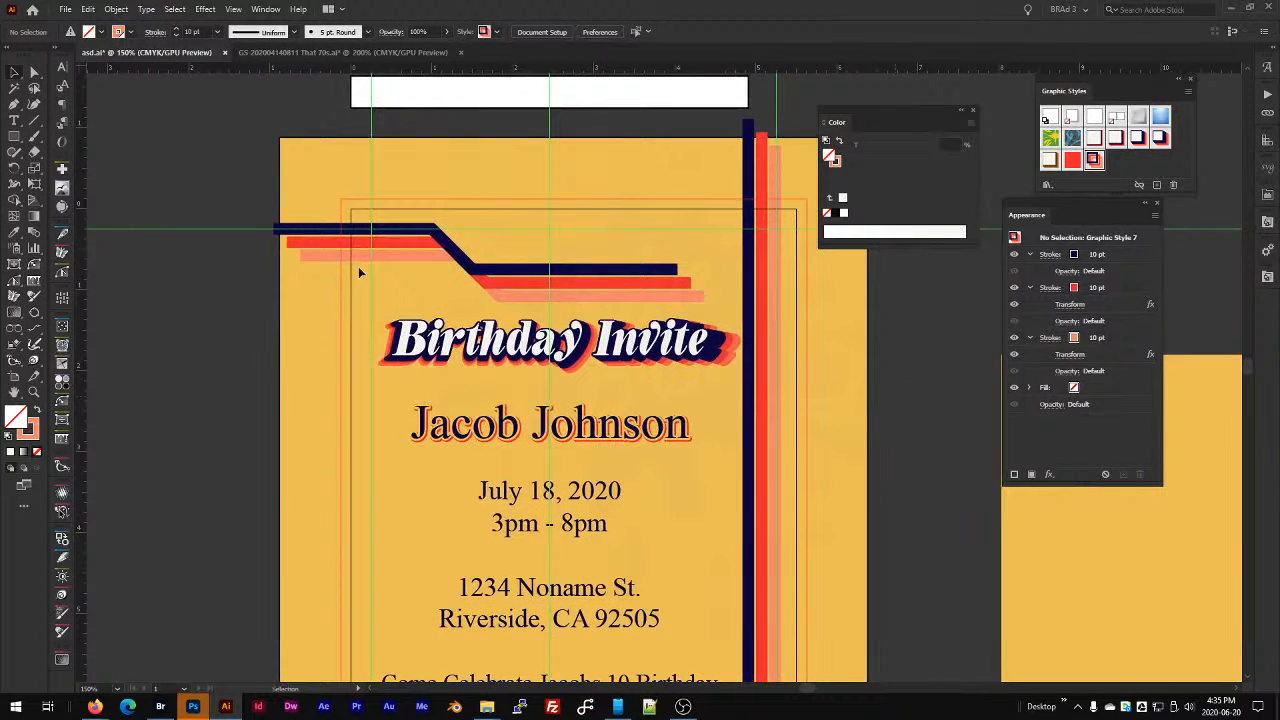
{"action": "left_click_drag", "start_coordinate": [574, 240], "coordinate": [600, 147]}
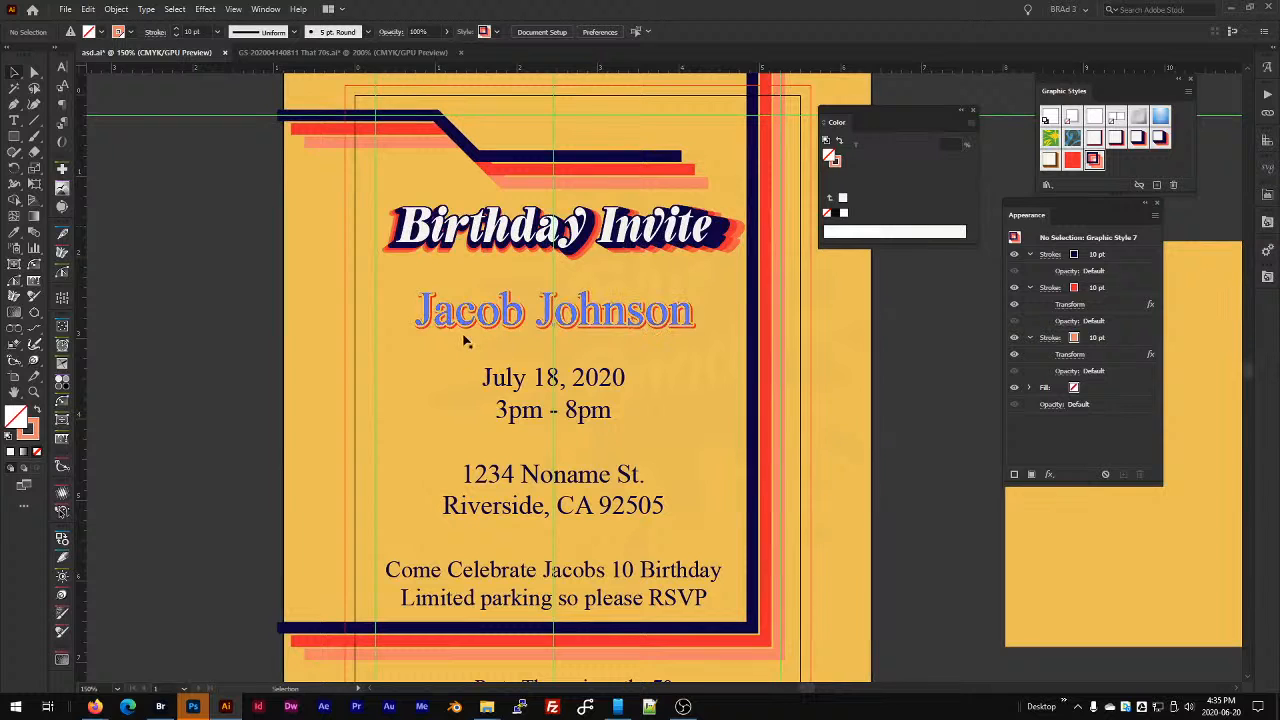
{"action": "scroll", "coordinate": [461, 326], "scroll_direction": "up", "scroll_amount": 2}
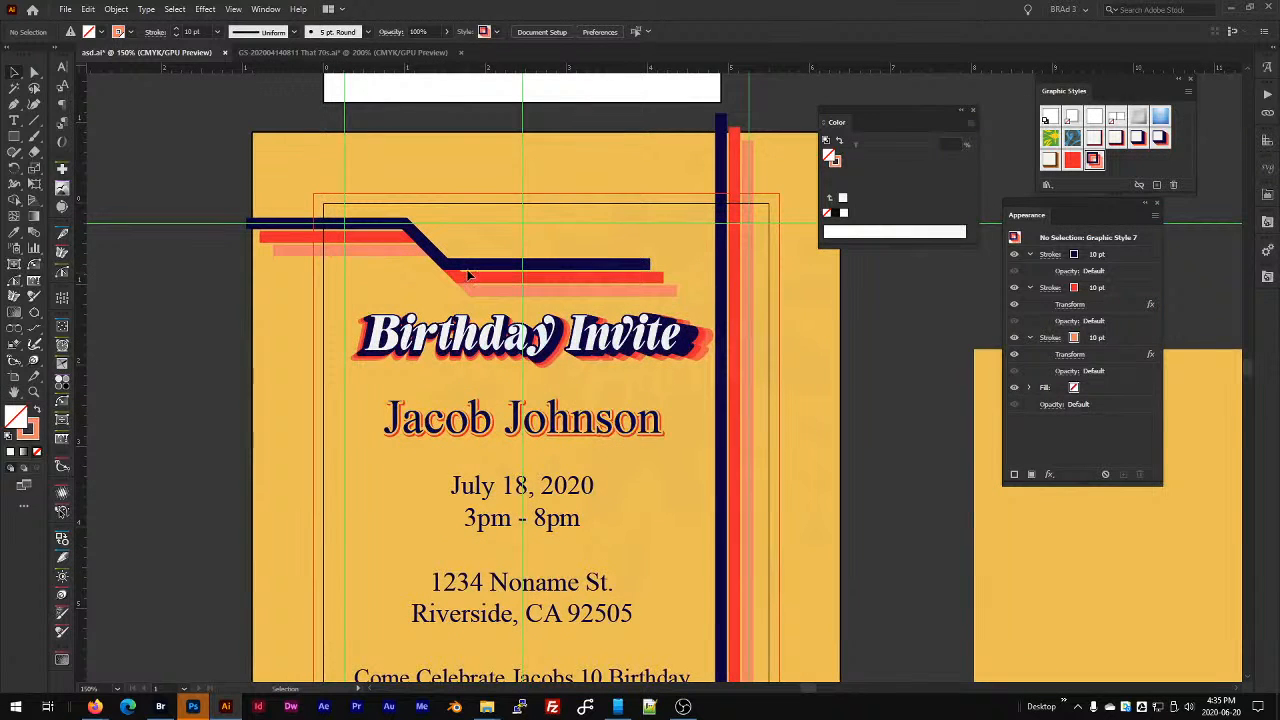
{"action": "key", "text": "a"}
{"action": "left_click_drag", "start_coordinate": [470, 272], "coordinate": [425, 246]}
{"action": "key", "text": "v"}
{"action": "left_click", "coordinate": [459, 117]}
{"action": "left_click", "coordinate": [919, 398]}
Draw a steep diagonal layered retro line near the artboard's lower-right corner, beside the party theme text.
{"action": "scroll", "coordinate": [928, 419], "scroll_direction": "down", "scroll_amount": 1}
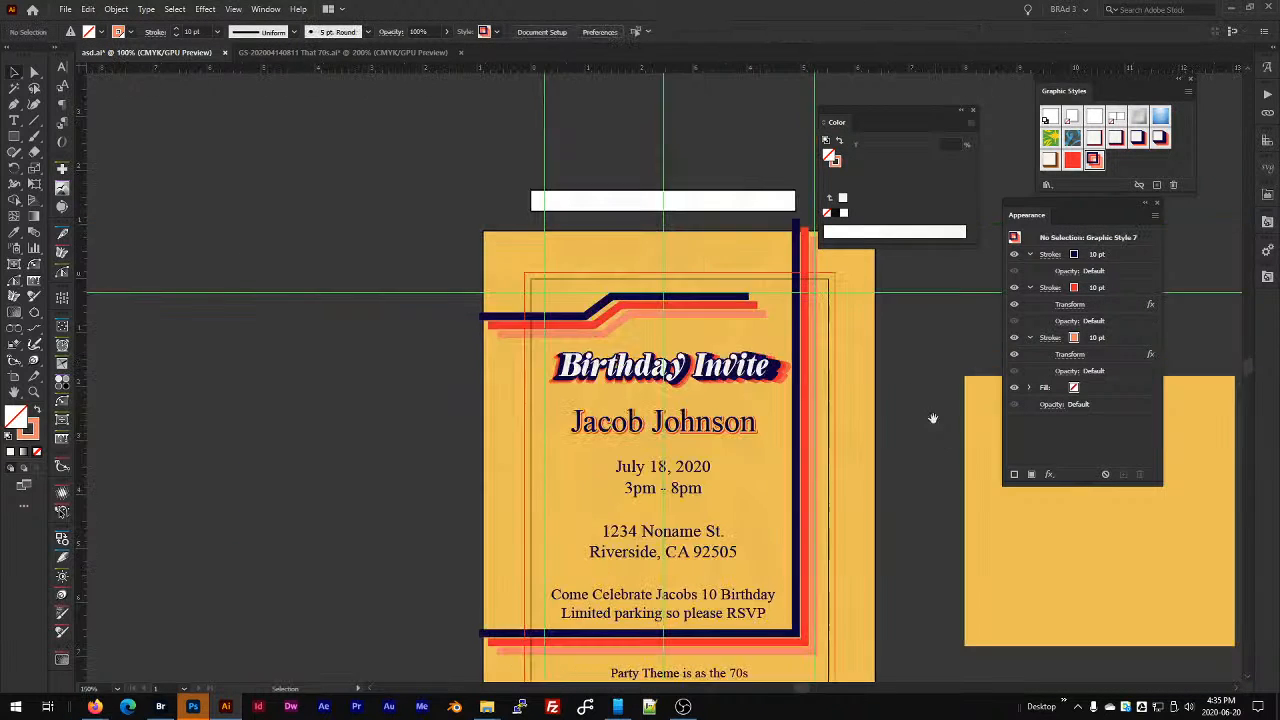
{"action": "left_click_drag", "start_coordinate": [931, 417], "coordinate": [671, 355]}
{"action": "left_click_drag", "start_coordinate": [698, 449], "coordinate": [716, 315]}
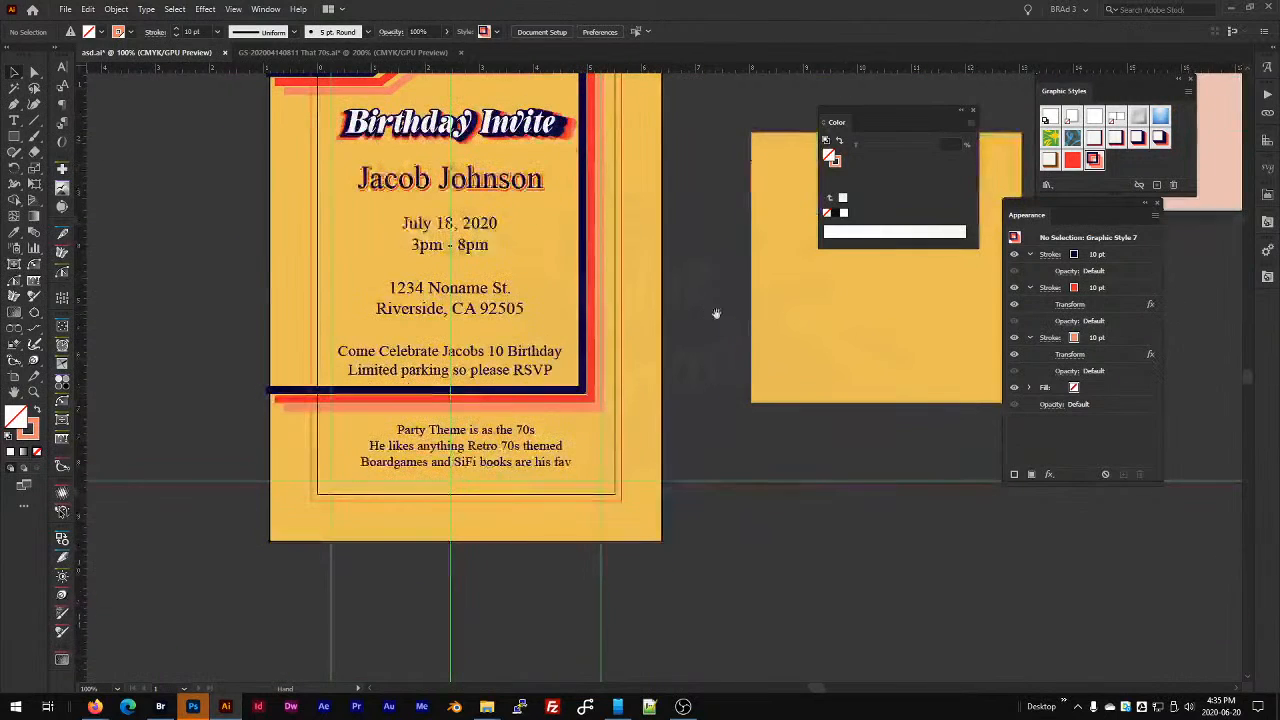
{"action": "scroll", "coordinate": [640, 428], "scroll_direction": "up", "scroll_amount": 1}
{"action": "left_click_drag", "start_coordinate": [580, 517], "coordinate": [716, 388]}
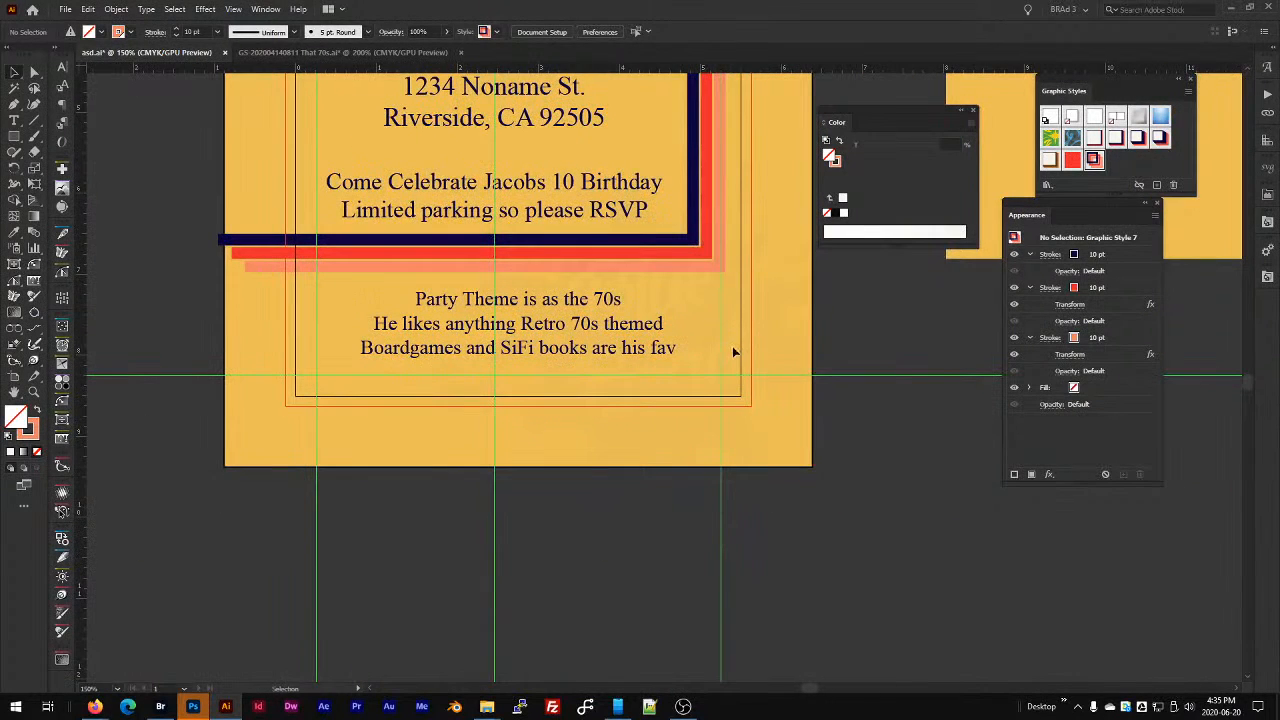
{"action": "key", "text": "p"}
{"action": "left_click", "coordinate": [761, 300]}
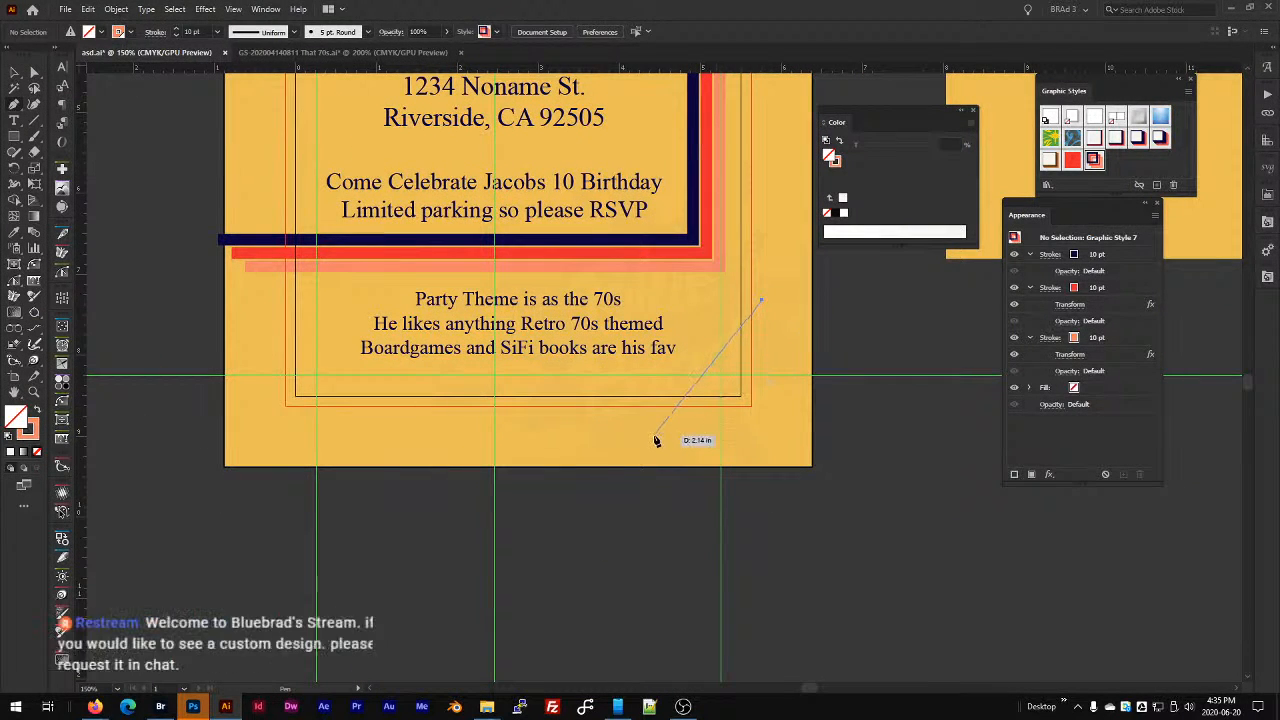
{"action": "left_click", "coordinate": [655, 434]}
{"action": "key", "text": "v"}
{"action": "left_click", "coordinate": [814, 559]}
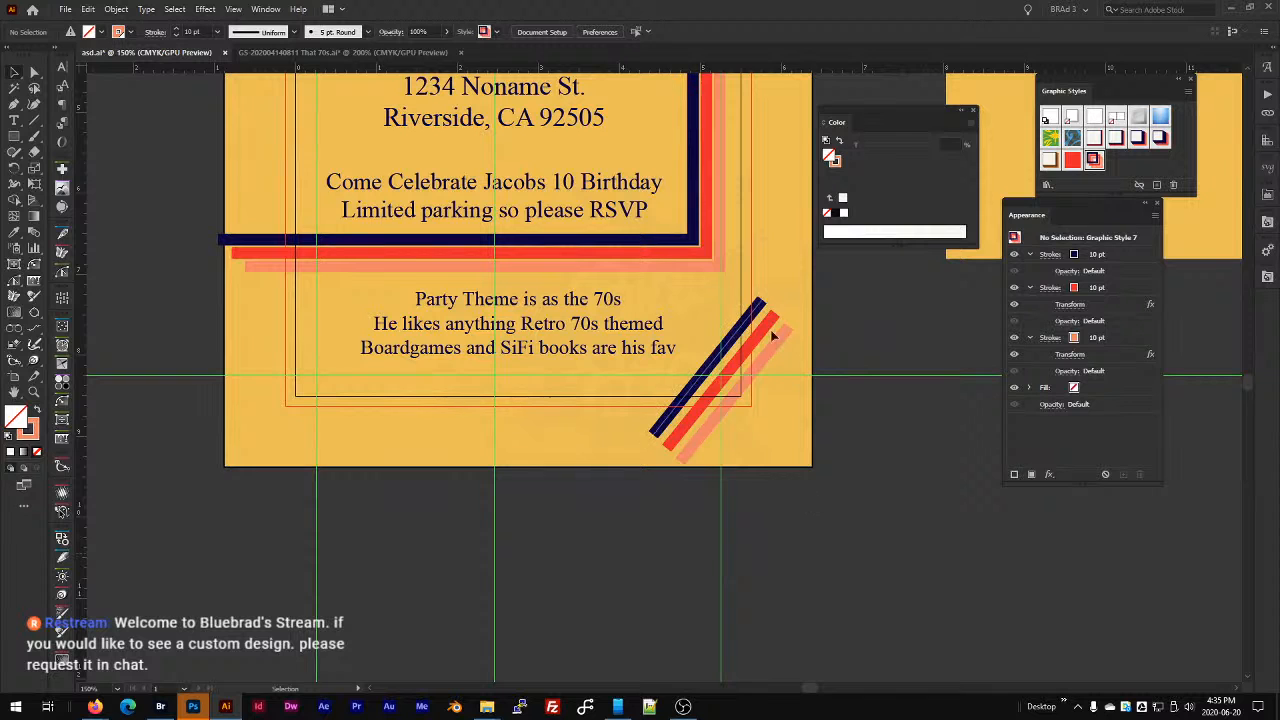
Move the diagonal layered line near the lower-right corner slightly up and check it against the whole invitation.
{"action": "left_click_drag", "start_coordinate": [757, 318], "coordinate": [757, 300]}
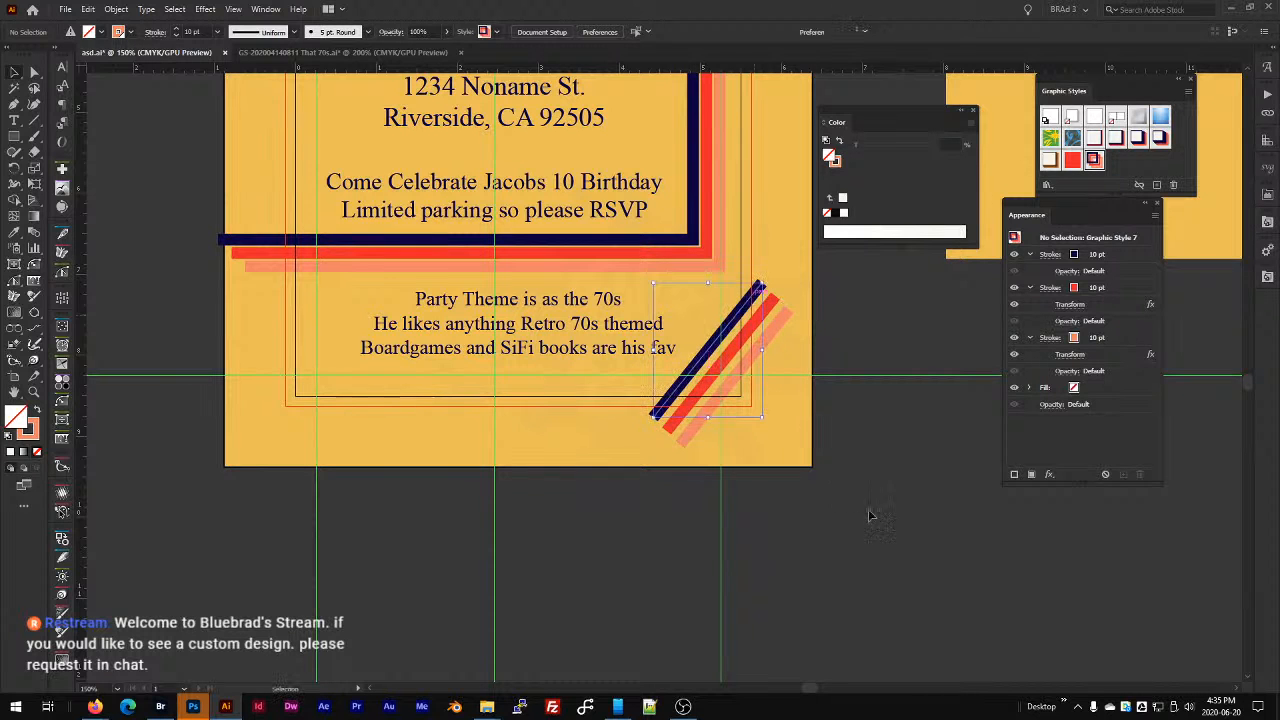
{"action": "left_click", "coordinate": [928, 563]}
{"action": "scroll", "coordinate": [928, 528], "scroll_direction": "down", "scroll_amount": 2}
{"action": "left_click_drag", "start_coordinate": [890, 457], "coordinate": [745, 509]}
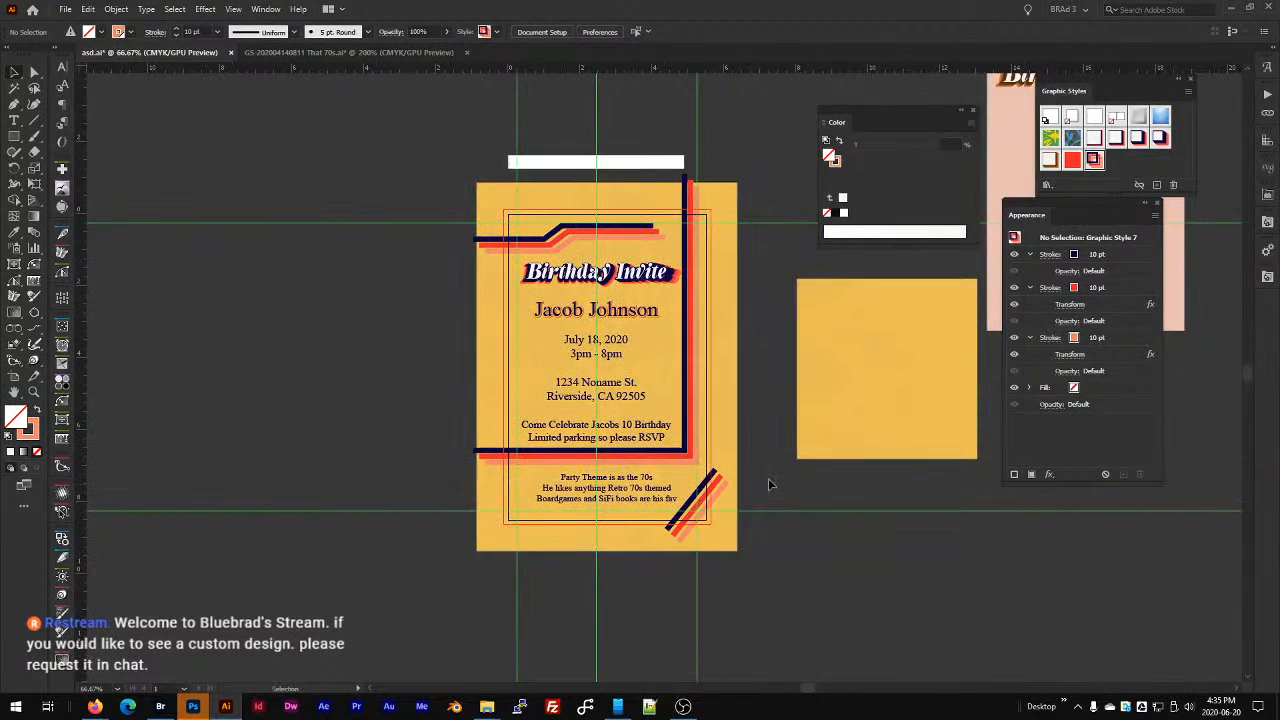
{"action": "scroll", "coordinate": [740, 320], "scroll_direction": "up", "scroll_amount": 1}
{"action": "left_click_drag", "start_coordinate": [720, 371], "coordinate": [750, 402]}
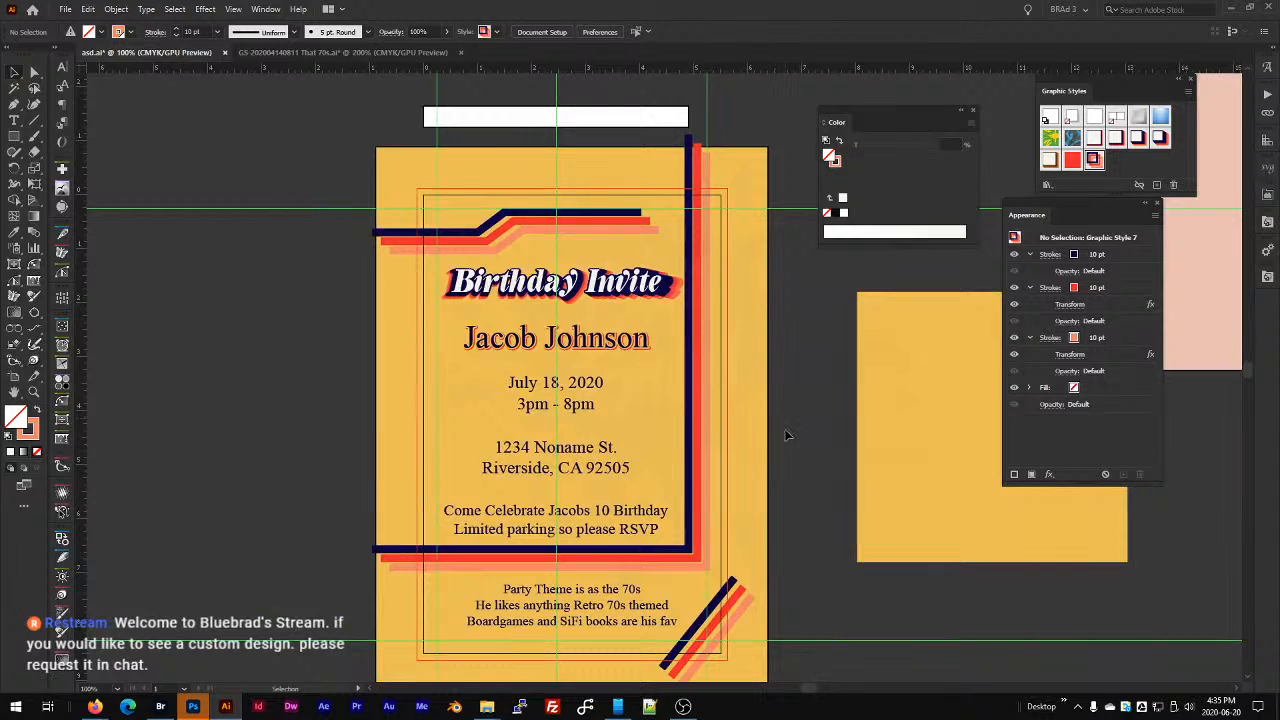
Undo the layered line drawn in the artboard's lower-right corner.
{"action": "left_click_drag", "start_coordinate": [785, 562], "coordinate": [571, 432]}
{"action": "key", "text": "a"}
{"action": "scroll", "coordinate": [674, 311], "scroll_direction": "up", "scroll_amount": 2}
{"action": "key", "text": "ctrl+z"}
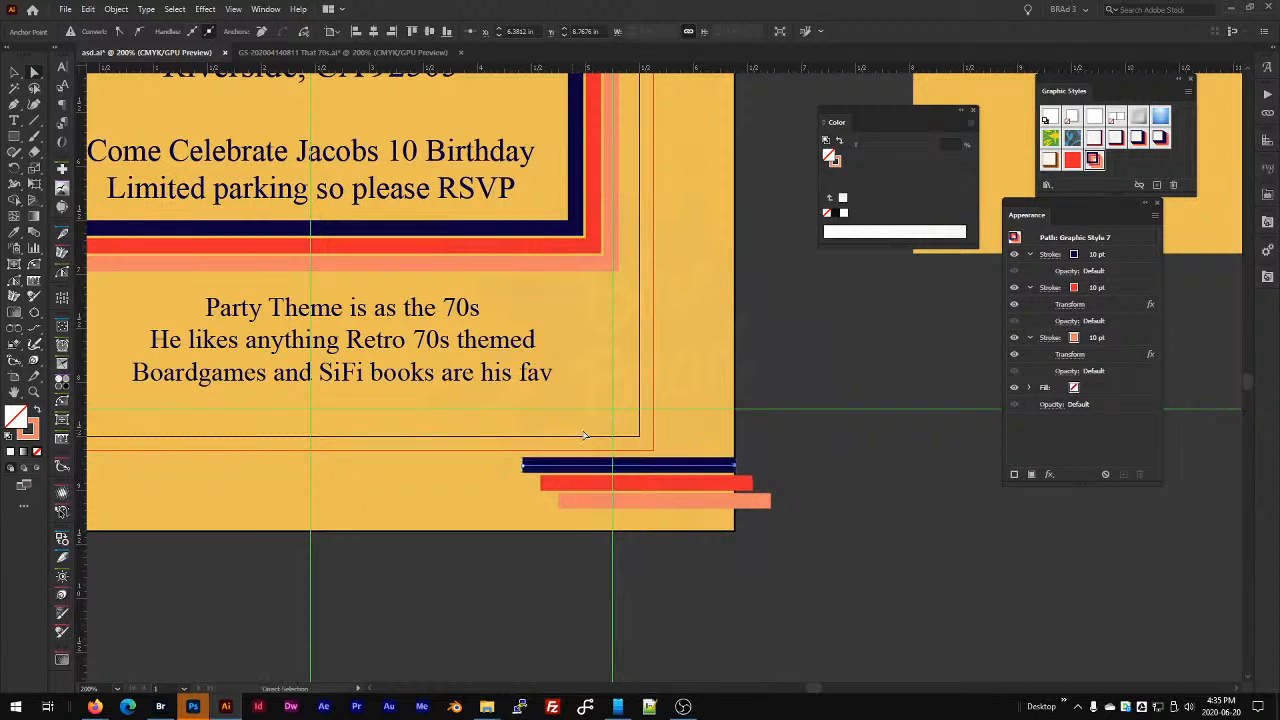
{"action": "key", "text": "ctrl+z"}
Draw a 45-degree diagonal layered retro line across the margin frame's lower-right corner and shift it slightly towards the party theme text.
{"action": "key", "text": "p"}
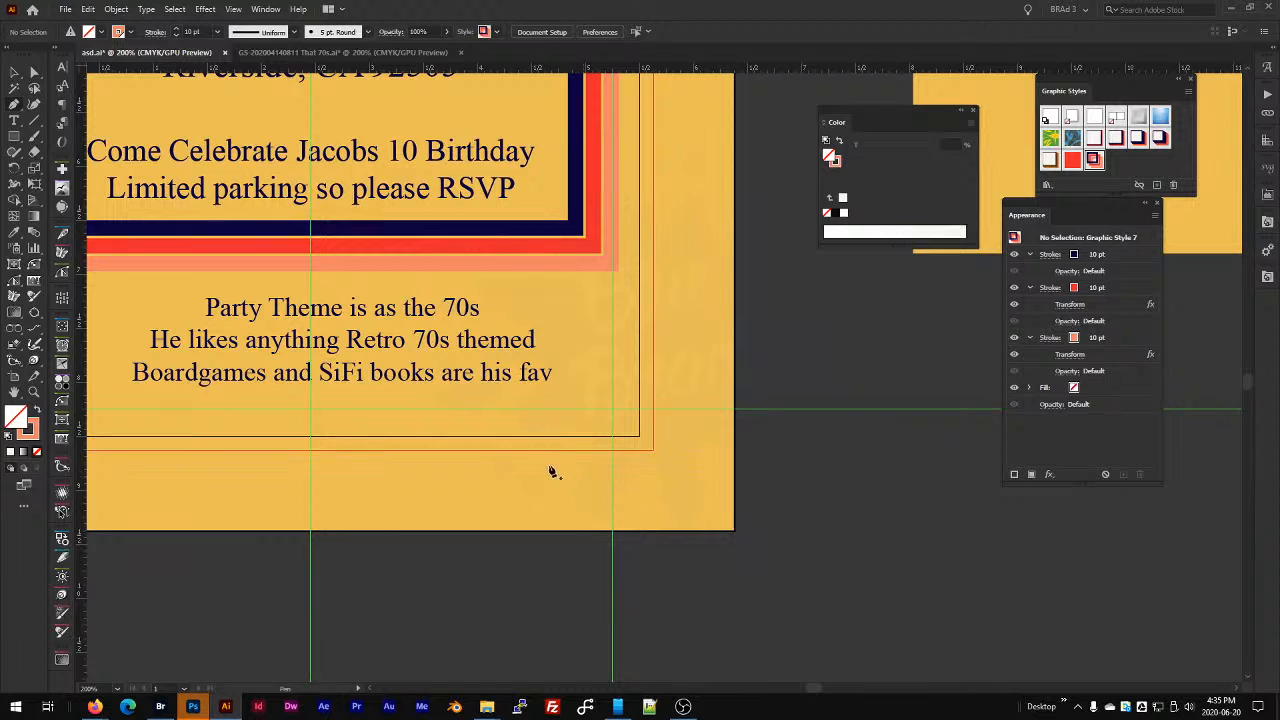
{"action": "left_click_drag", "start_coordinate": [548, 464], "coordinate": [654, 333]}
{"action": "left_click", "coordinate": [697, 314]}
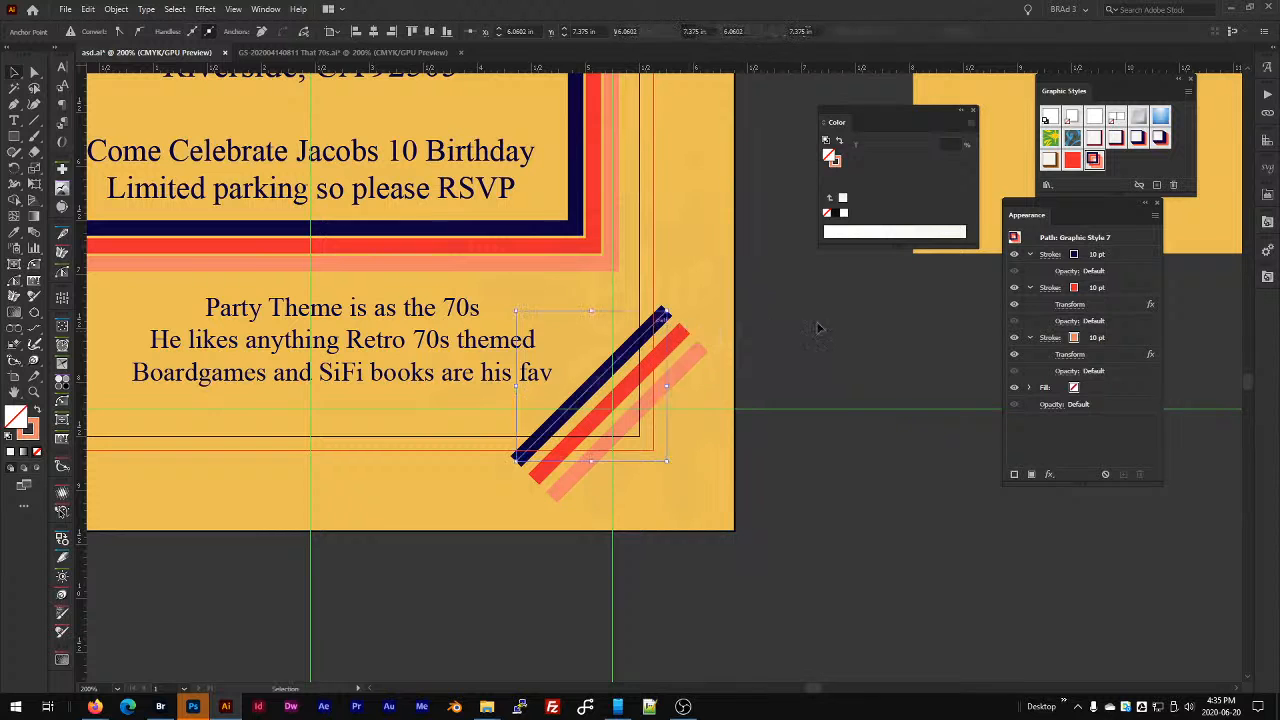
{"action": "left_click", "coordinate": [835, 331]}
{"action": "scroll", "coordinate": [835, 331], "scroll_direction": "down", "scroll_amount": 2}
{"action": "left_click_drag", "start_coordinate": [831, 338], "coordinate": [787, 545]}
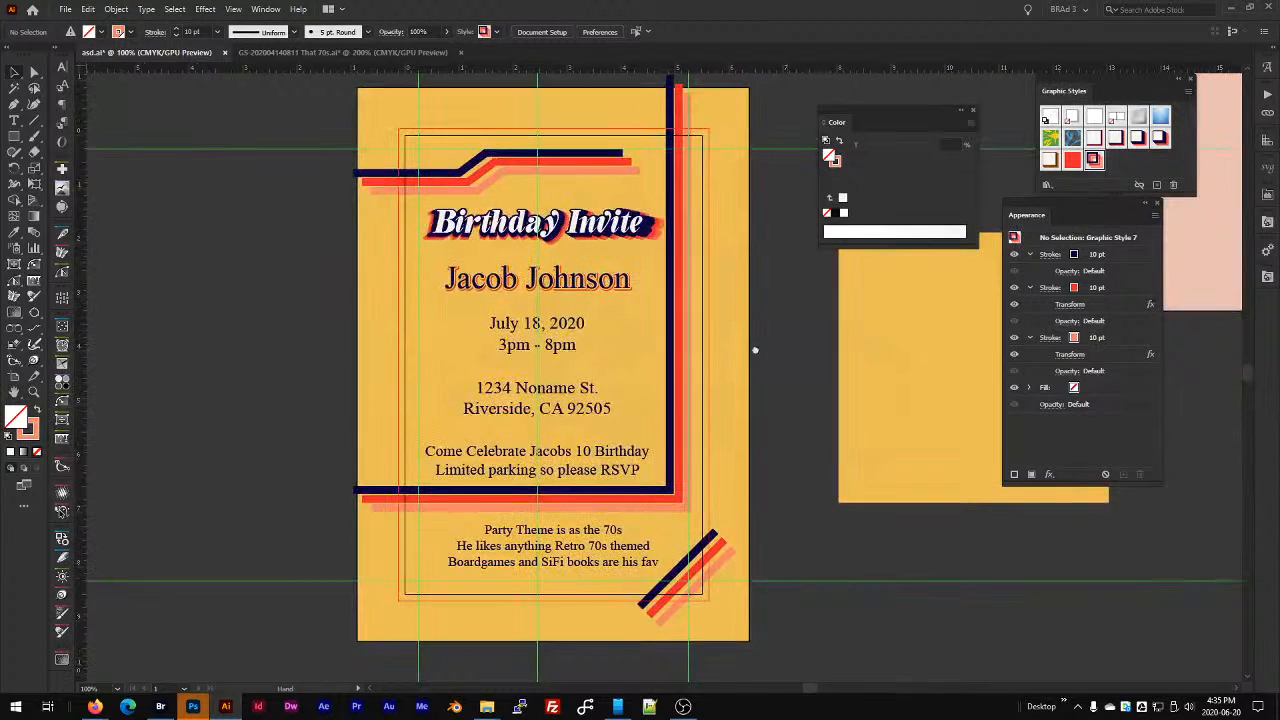
{"action": "left_click_drag", "start_coordinate": [755, 350], "coordinate": [755, 384]}
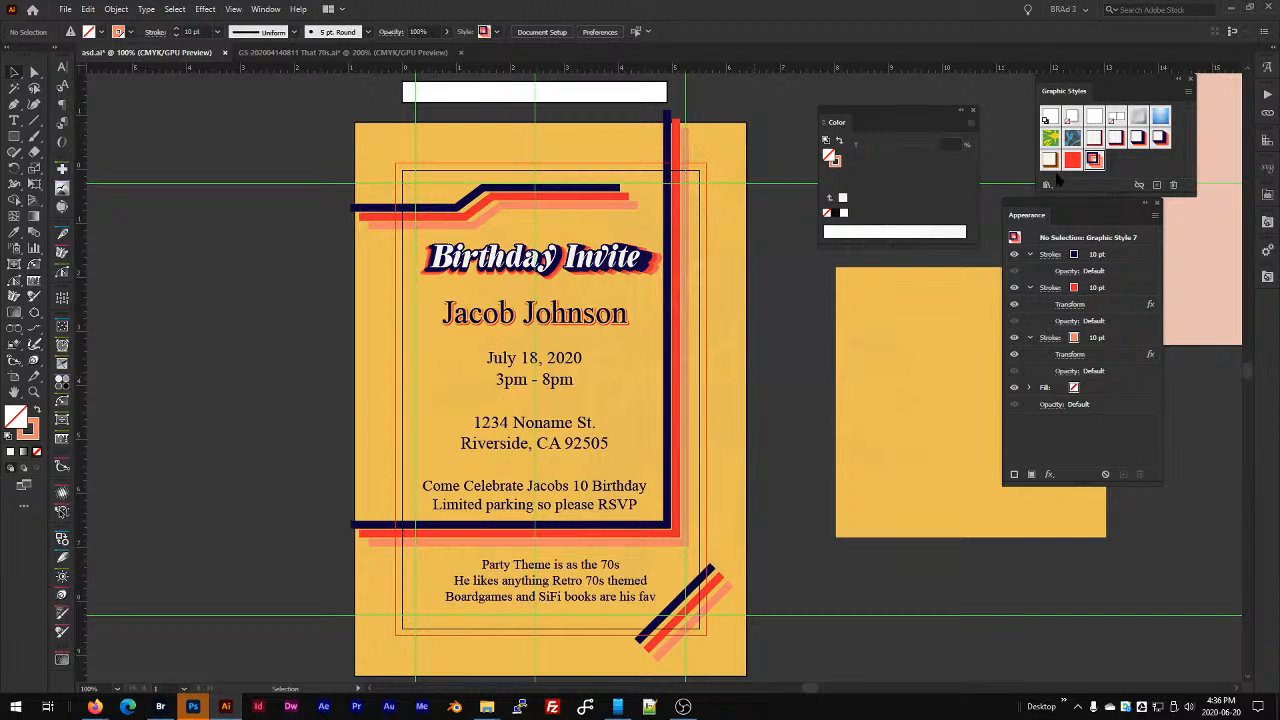
Close the Appearance, Graphic Styles and Color panels and save the invitation file.
{"action": "left_click_drag", "start_coordinate": [1063, 215], "coordinate": [1130, 237]}
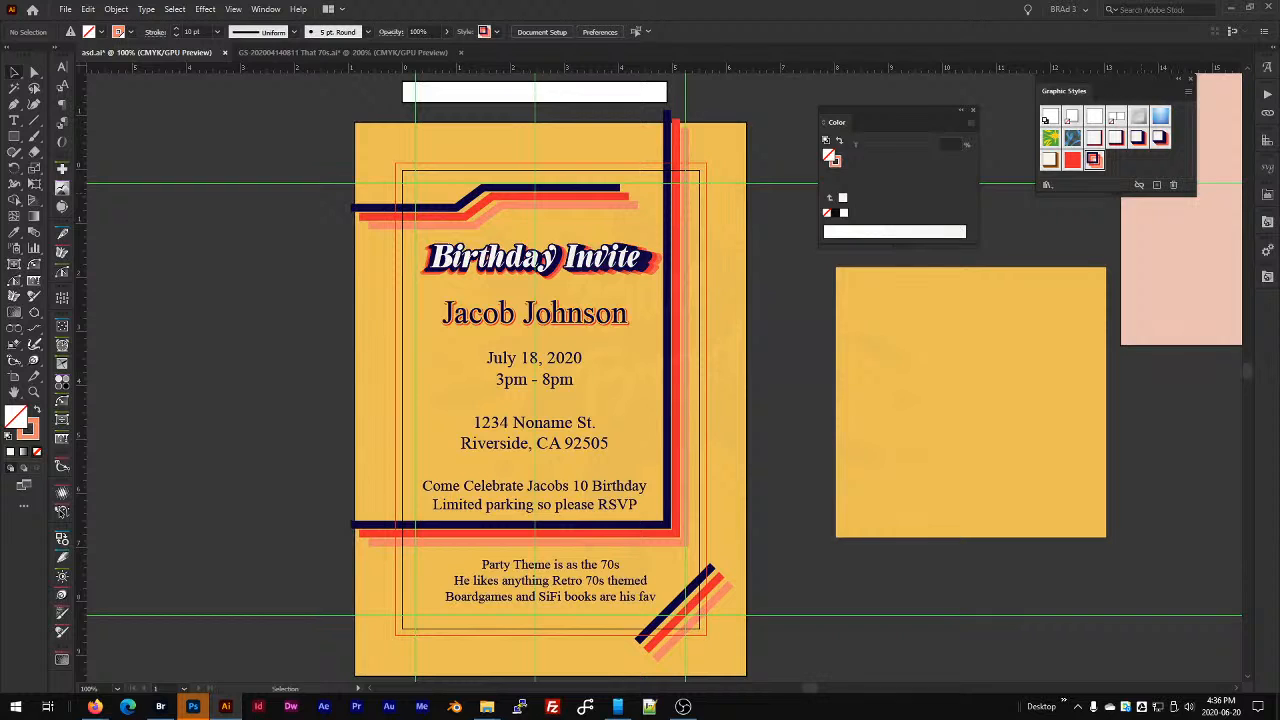
{"action": "key", "text": "shift+F5"}
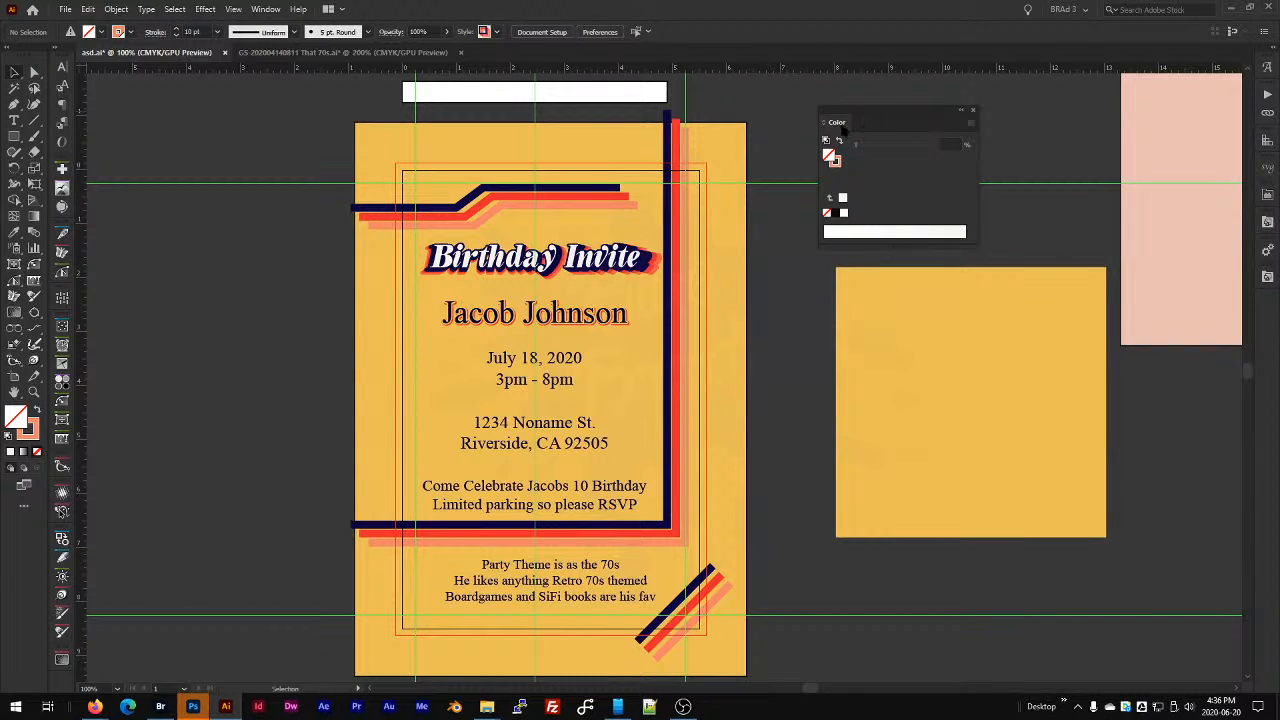
{"action": "key", "text": "F6"}
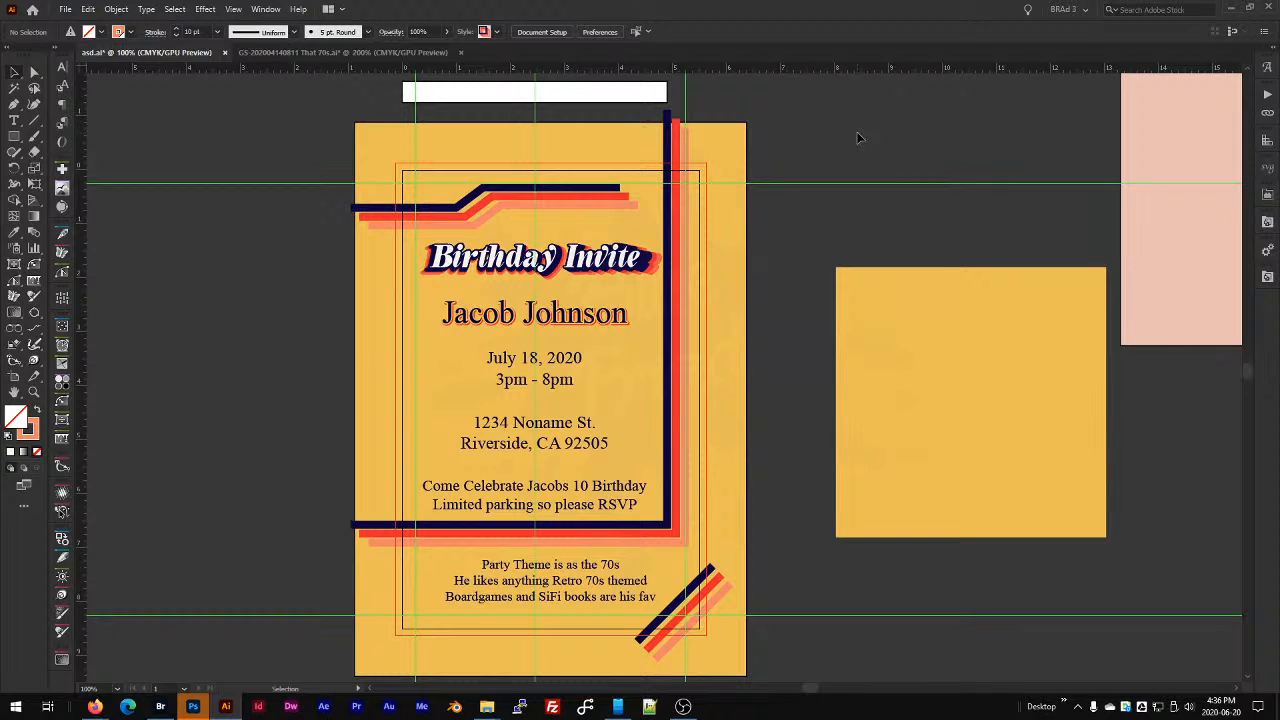
{"action": "key", "text": "a"}
{"action": "key", "text": "v"}
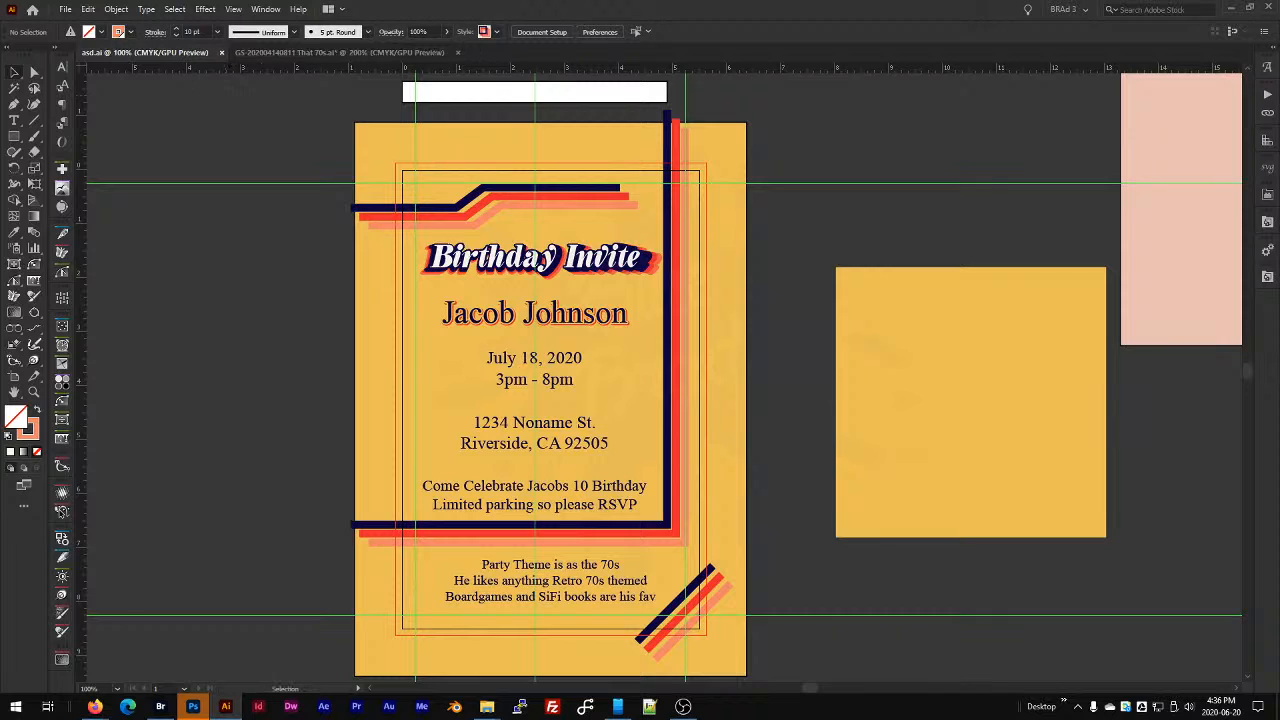
{"action": "mouse_move", "coordinate": [683, 706]}
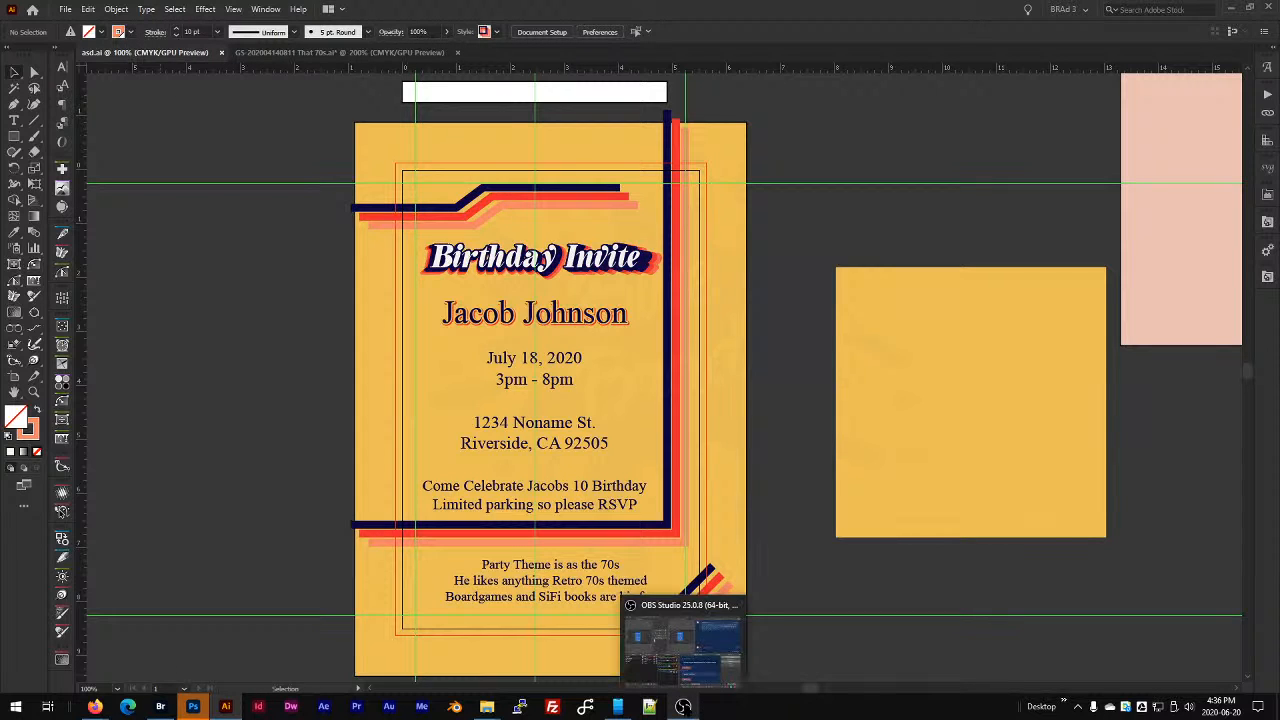